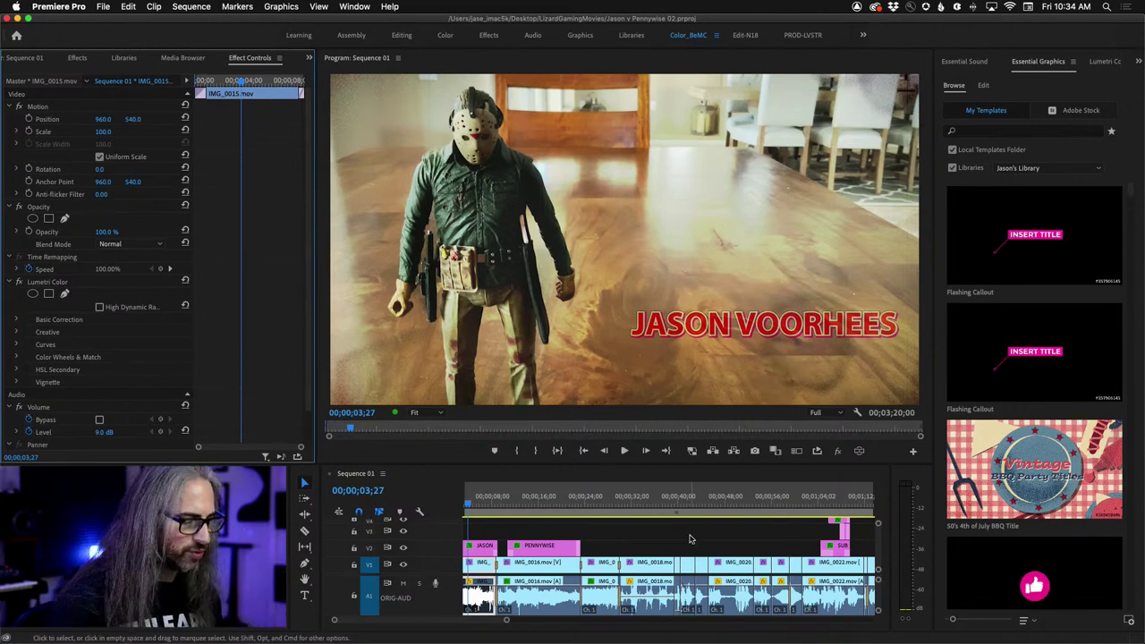
# Clear the clip selection and fit the whole sequence into the timeline view.
pyautogui.click(663, 536)
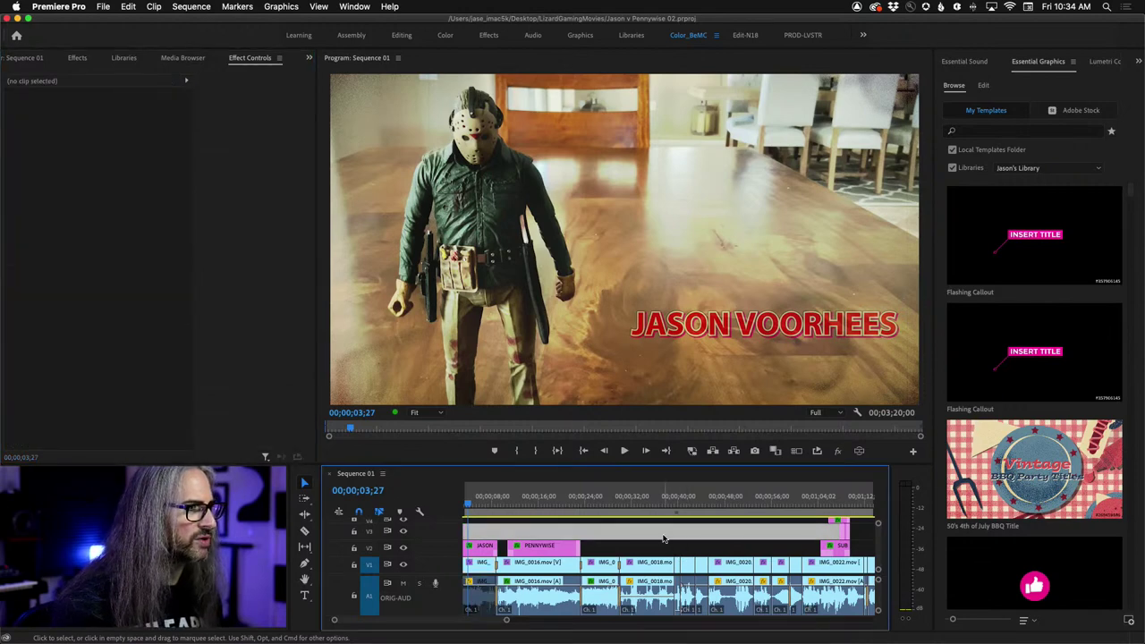
pyautogui.press('\\')
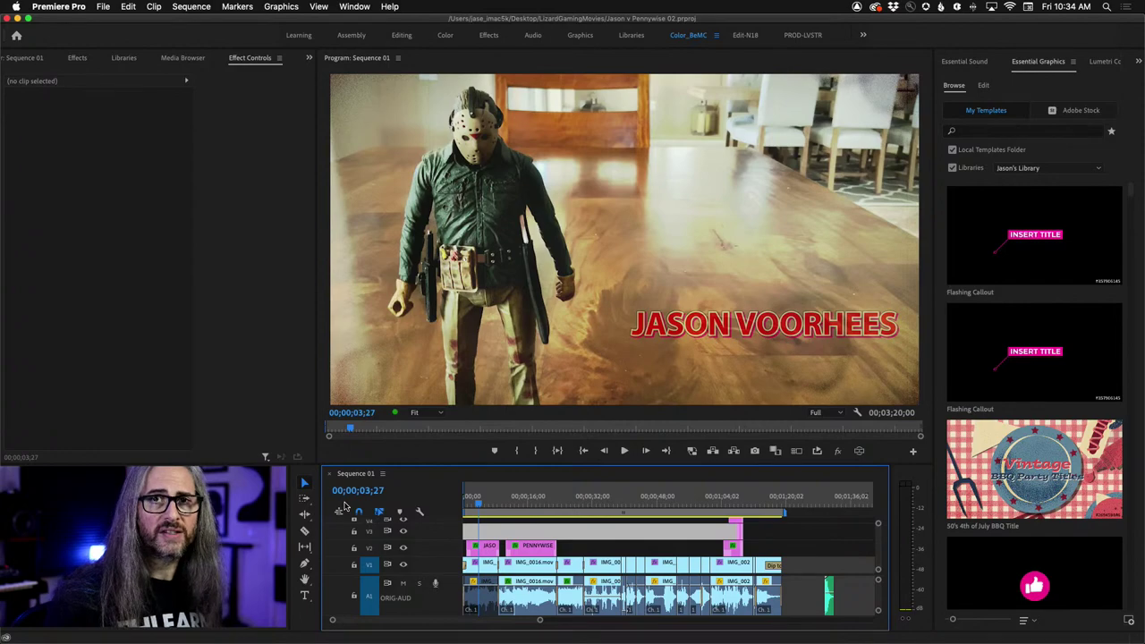
# Switch to Kontakt and reposition its window so the full instrument library and rack are visible.
pyautogui.press('super+Tab')
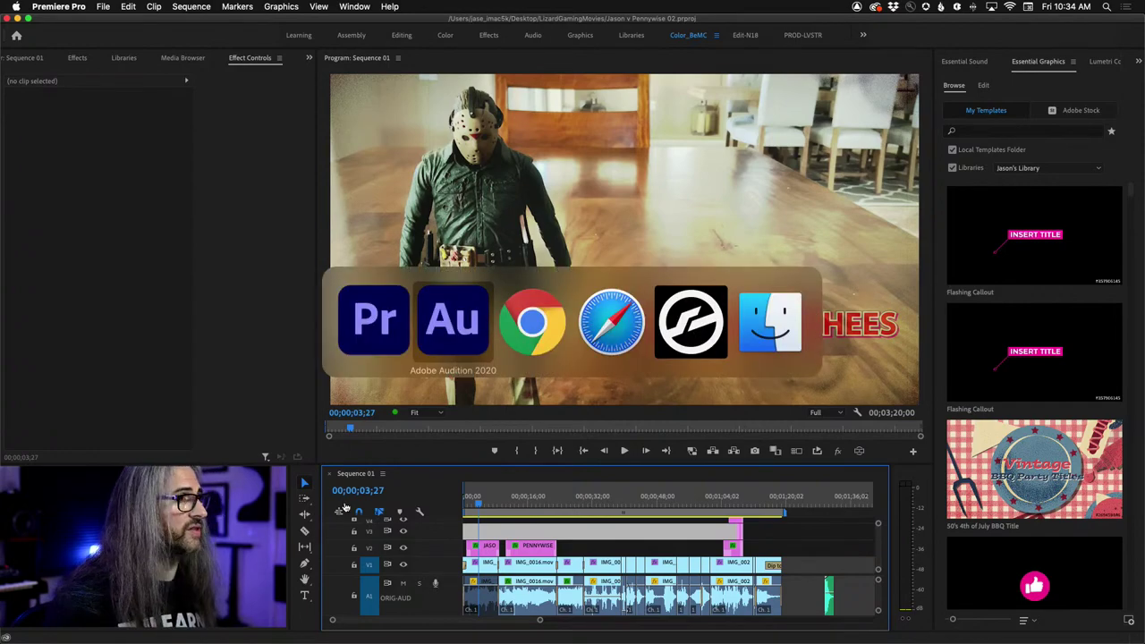
pyautogui.press('super+Tab')
pyautogui.press('super+Tab')
pyautogui.press('super+Tab')
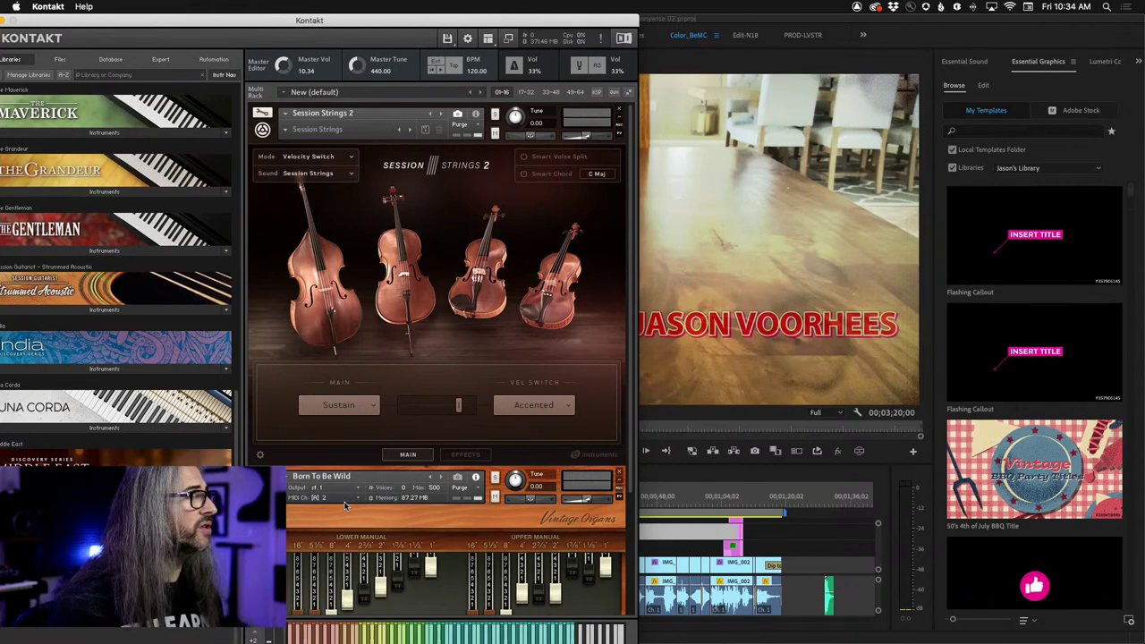
pyautogui.moveTo(117, 22); pyautogui.dragTo(131, 18)
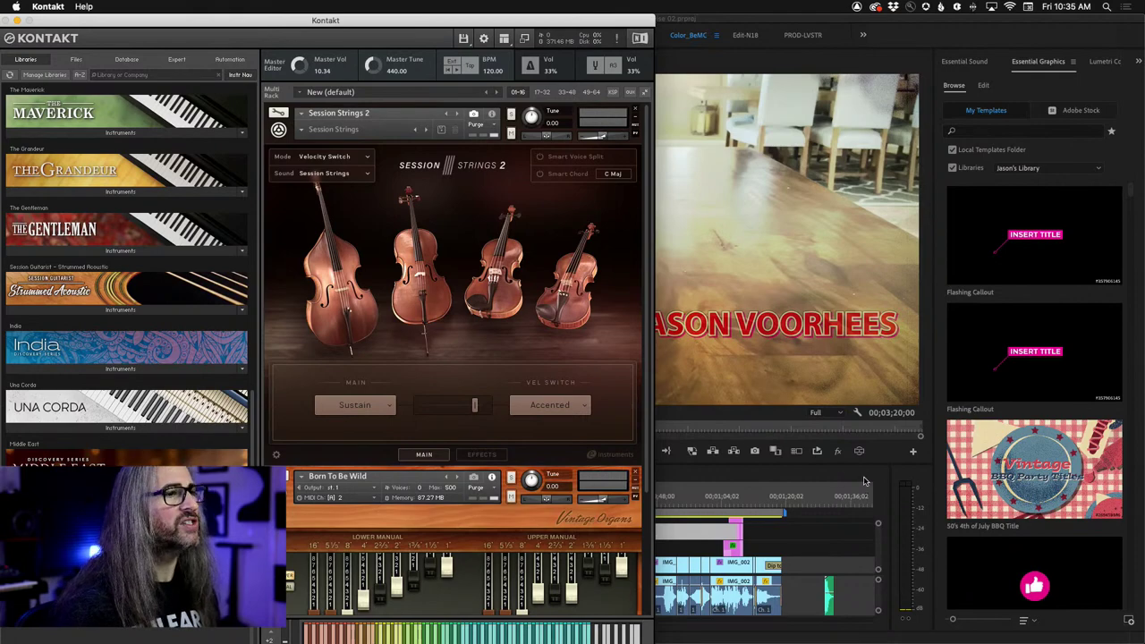
# Return to Premiere Pro and play Sequence 01 from the very beginning through to its final fade-out.
pyautogui.click(905, 476)
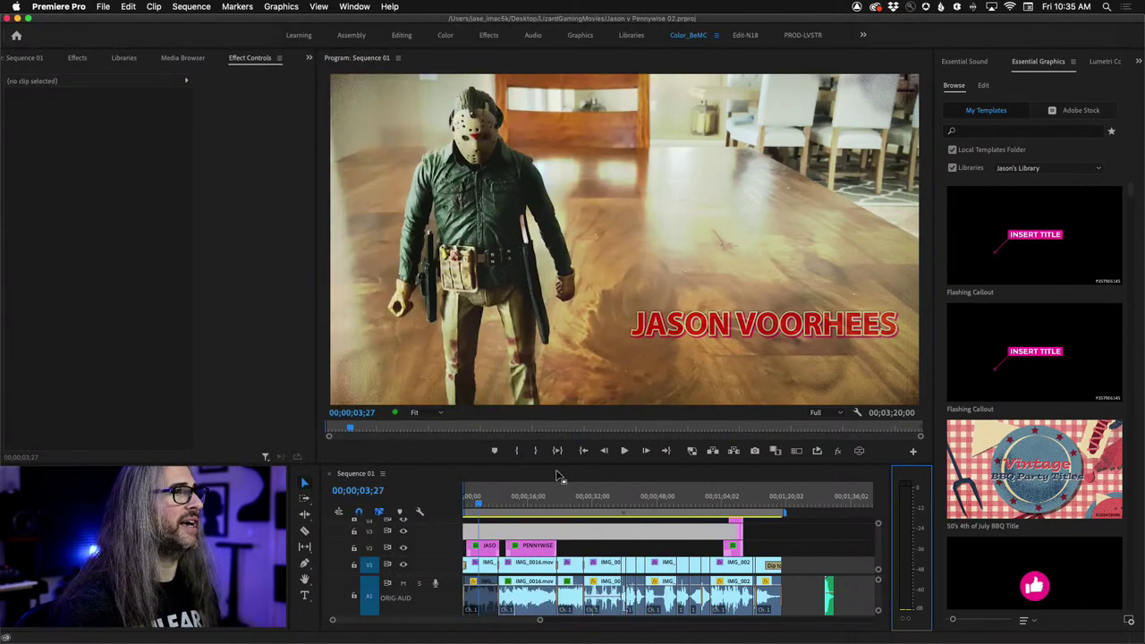
pyautogui.moveTo(478, 506); pyautogui.dragTo(456, 502)
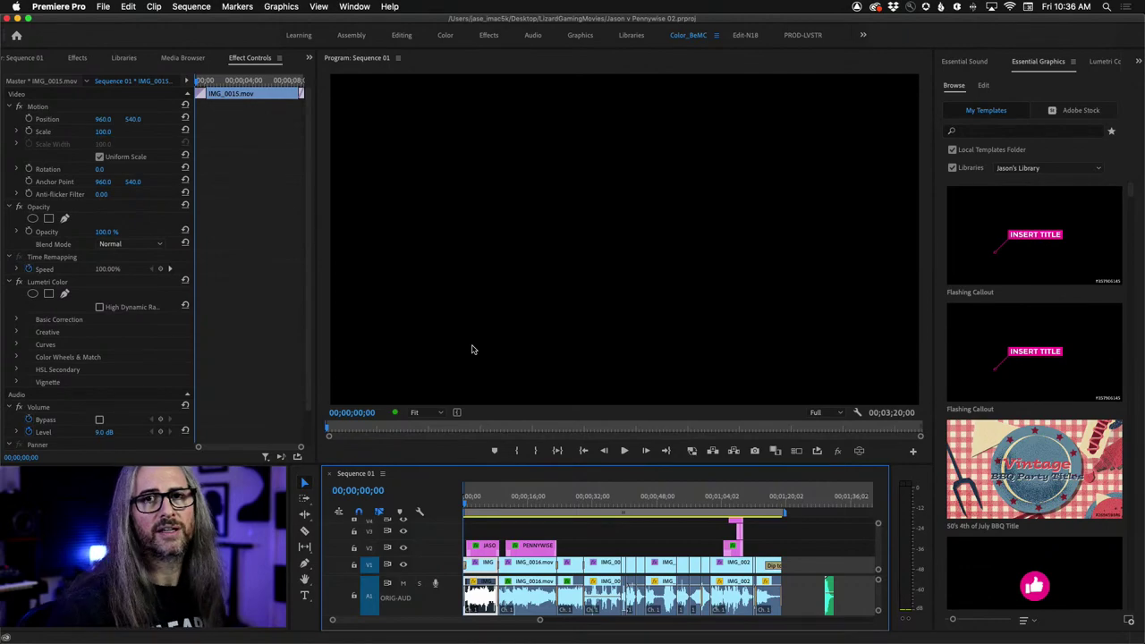
pyautogui.press('space')
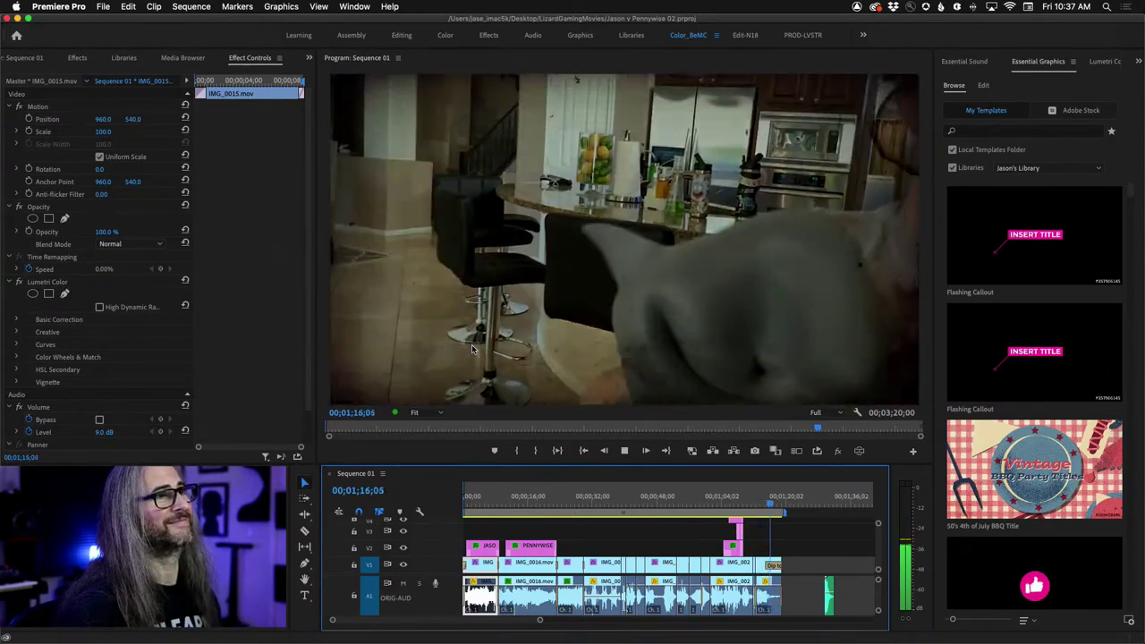
pyautogui.press('space')
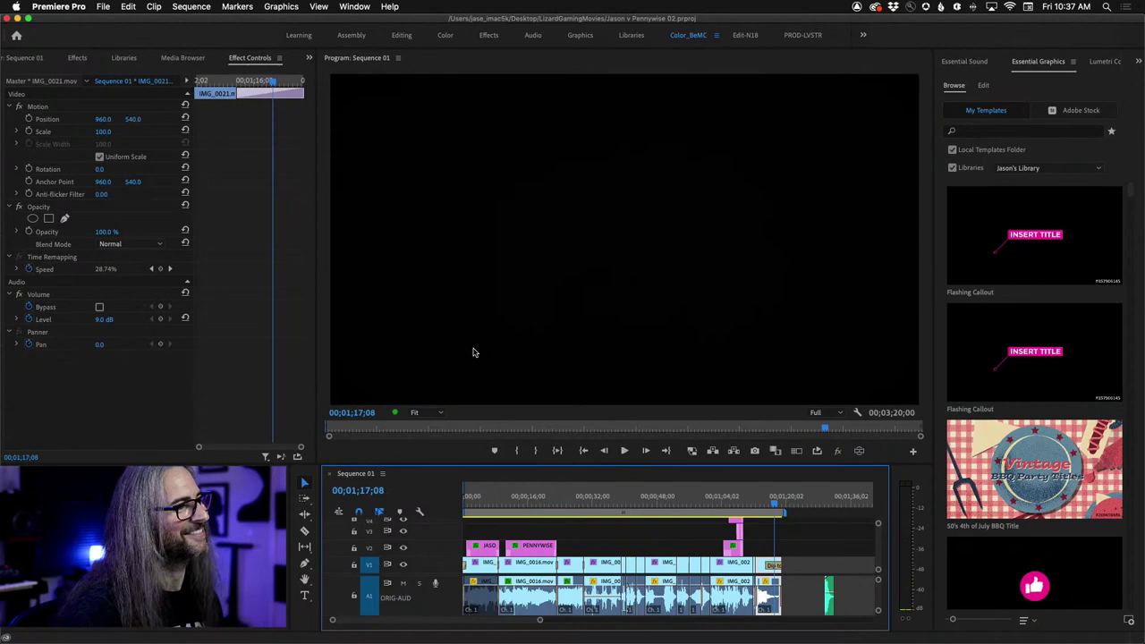
# Scrub the sequence from the opening Jason title to the two-figure standoff at 00;00;28;15.
pyautogui.click(475, 504)
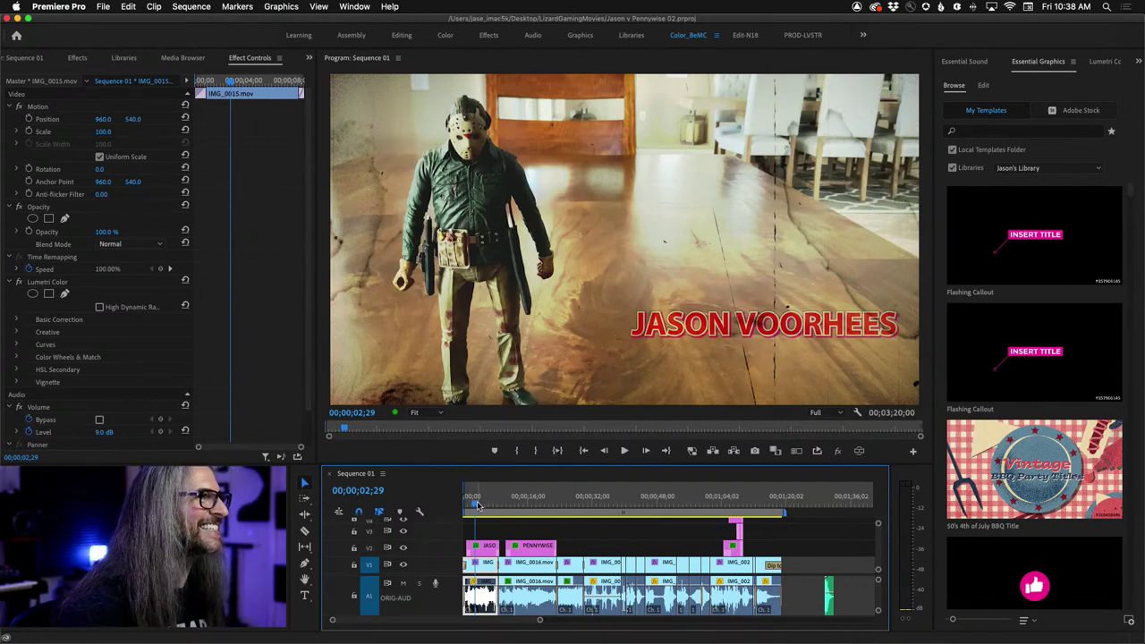
pyautogui.click(495, 505)
pyautogui.moveTo(495, 505); pyautogui.dragTo(579, 504)
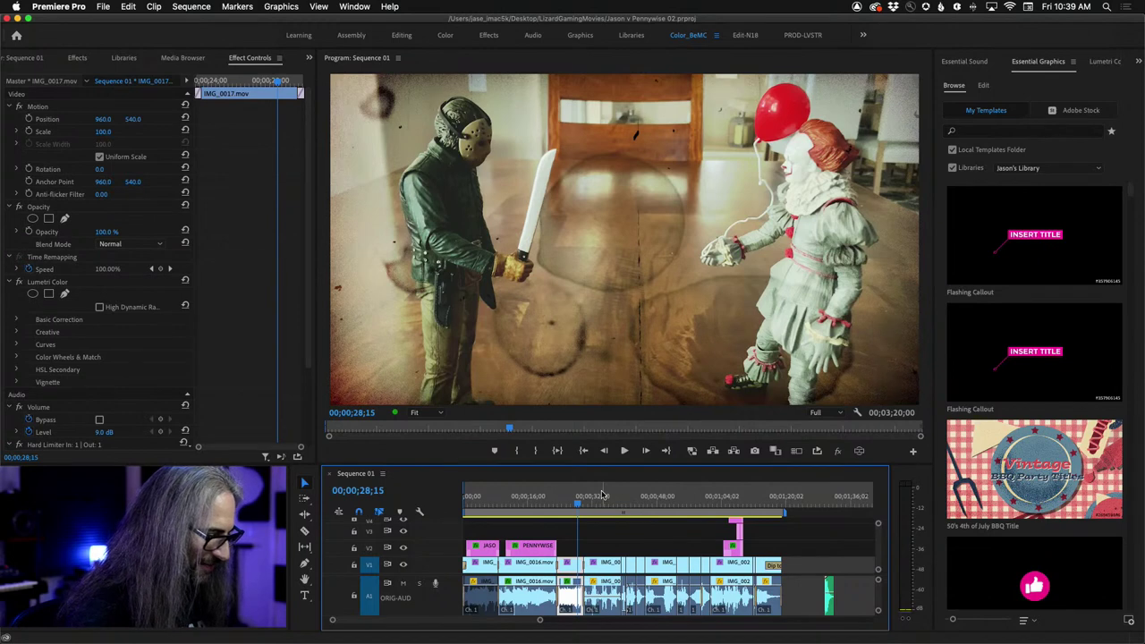
# Review the Video options for sending the entire sequence to Adobe Audition, and leave without sending it.
pyautogui.press('super+shift+a')
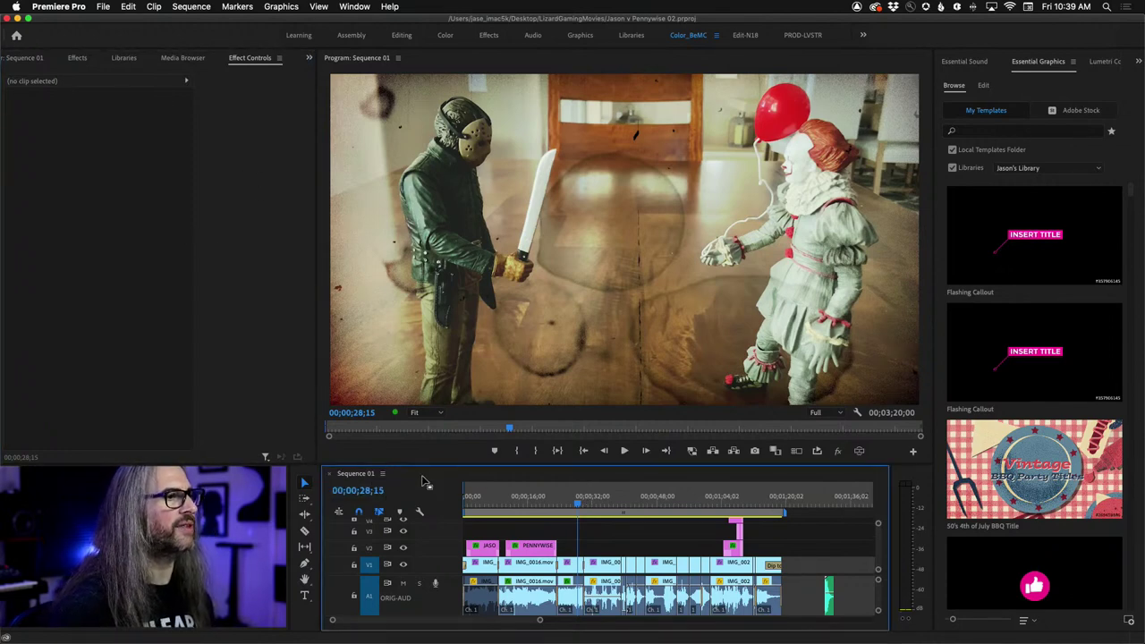
pyautogui.click(127, 7)
pyautogui.moveTo(179, 331)
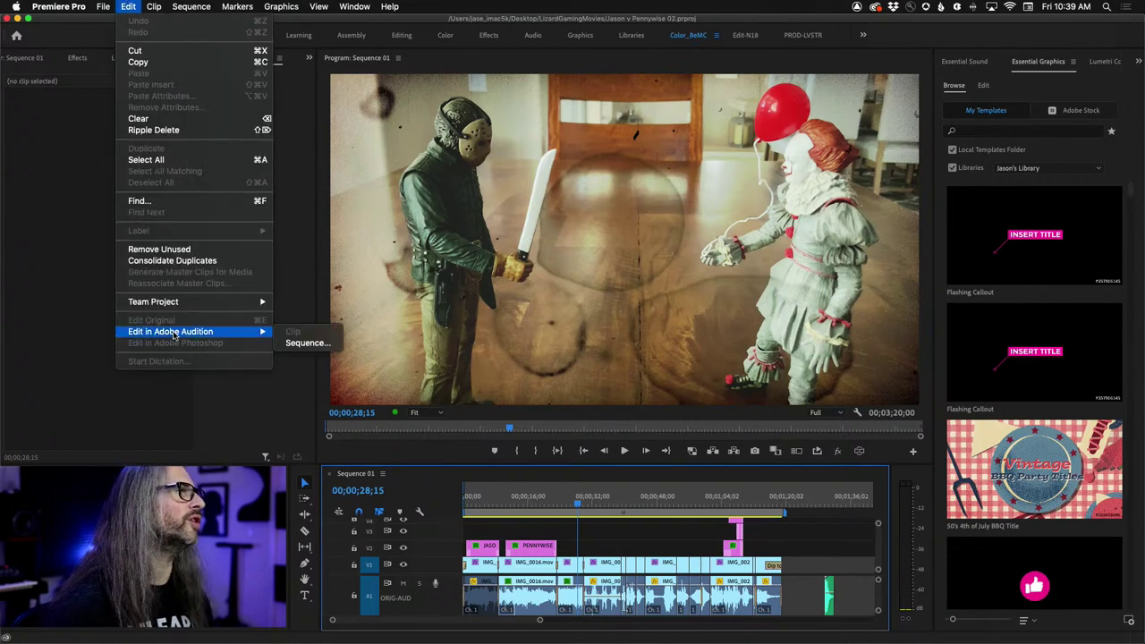
pyautogui.click(333, 345)
pyautogui.moveTo(531, 212); pyautogui.dragTo(562, 143)
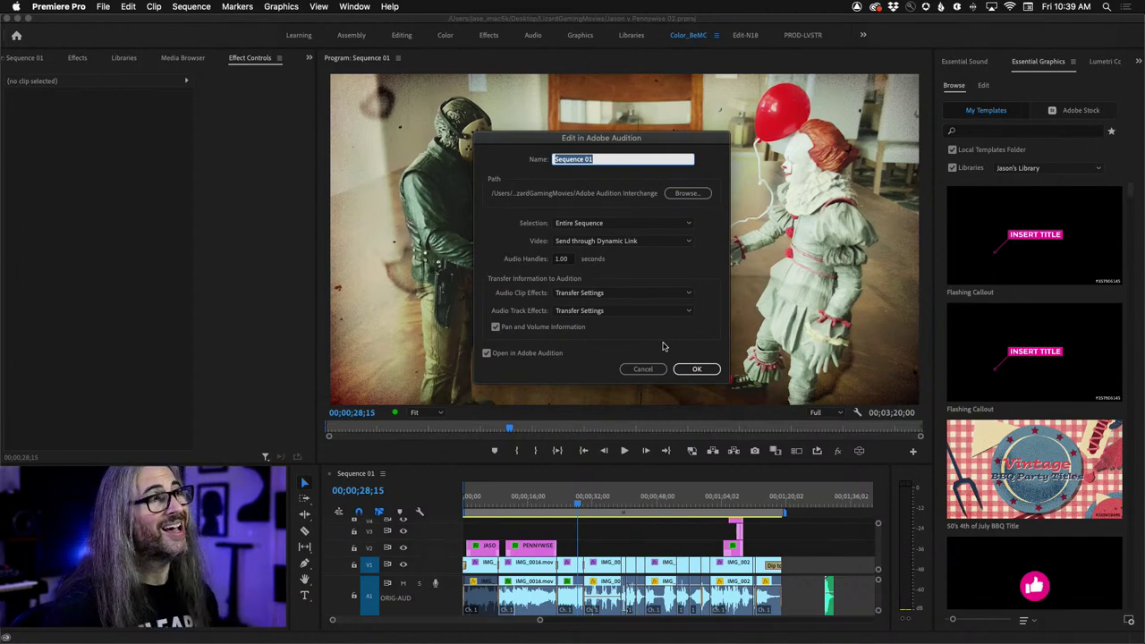
pyautogui.click(662, 240)
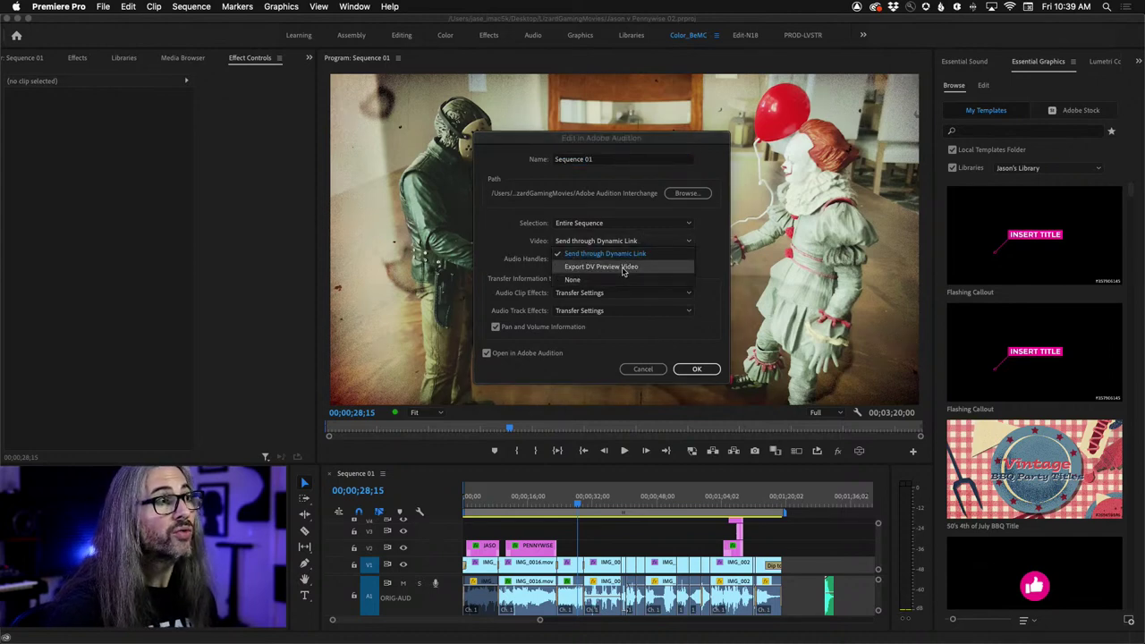
pyautogui.click(713, 257)
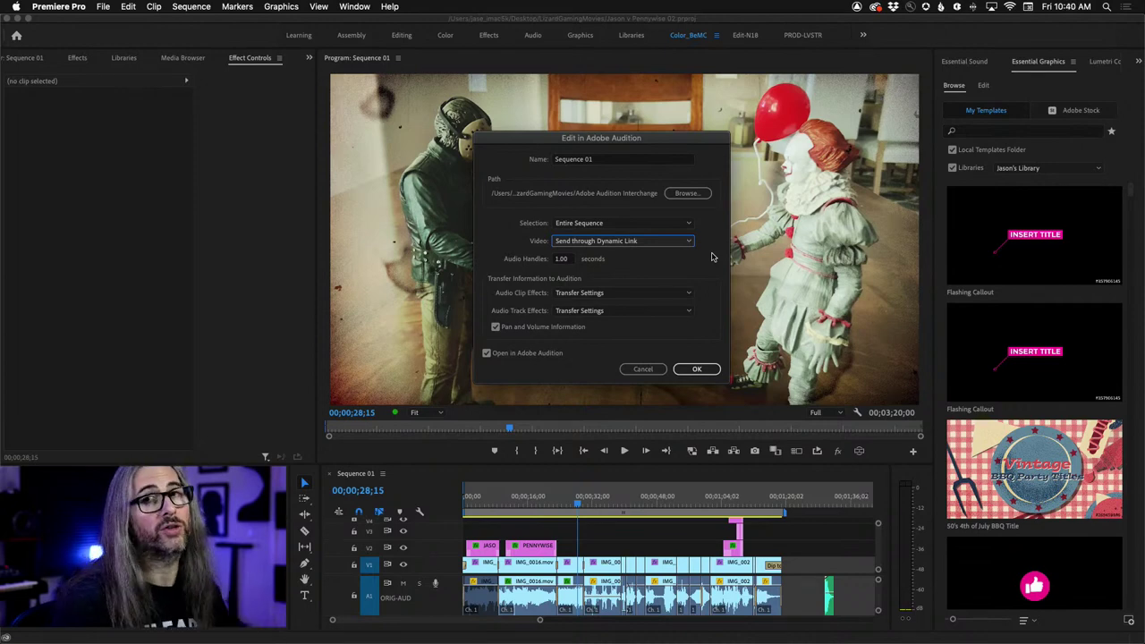
pyautogui.click(640, 370)
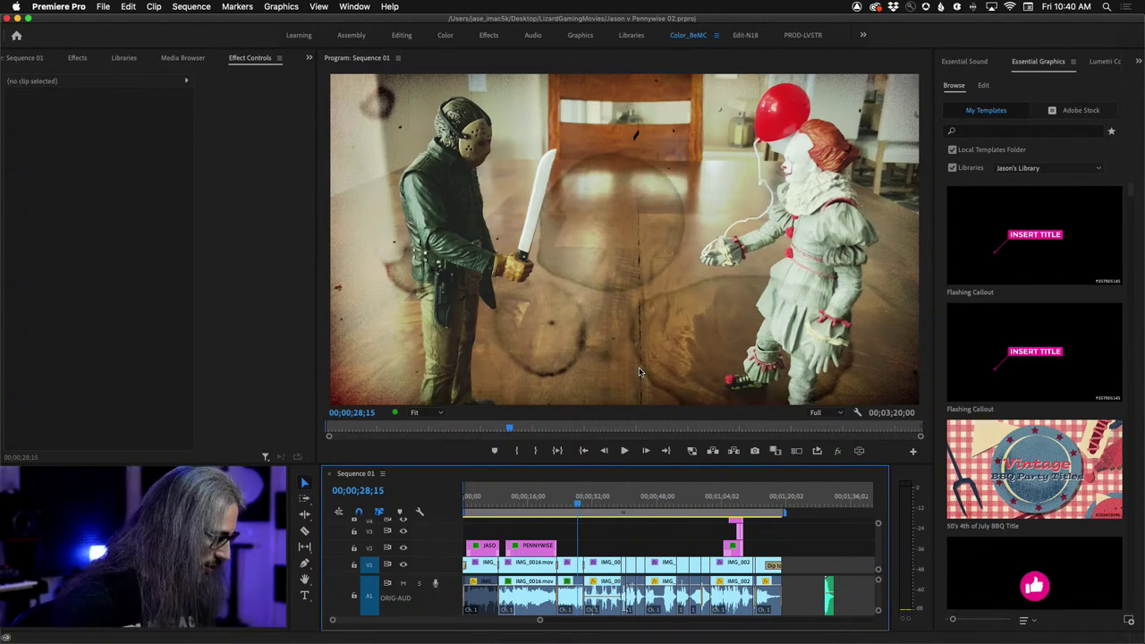
# Switch to Adobe Audition and scrub the multitrack session to the Pennywise title at 0:15.302.
pyautogui.press('super+Tab')
pyautogui.press('super+Tab')
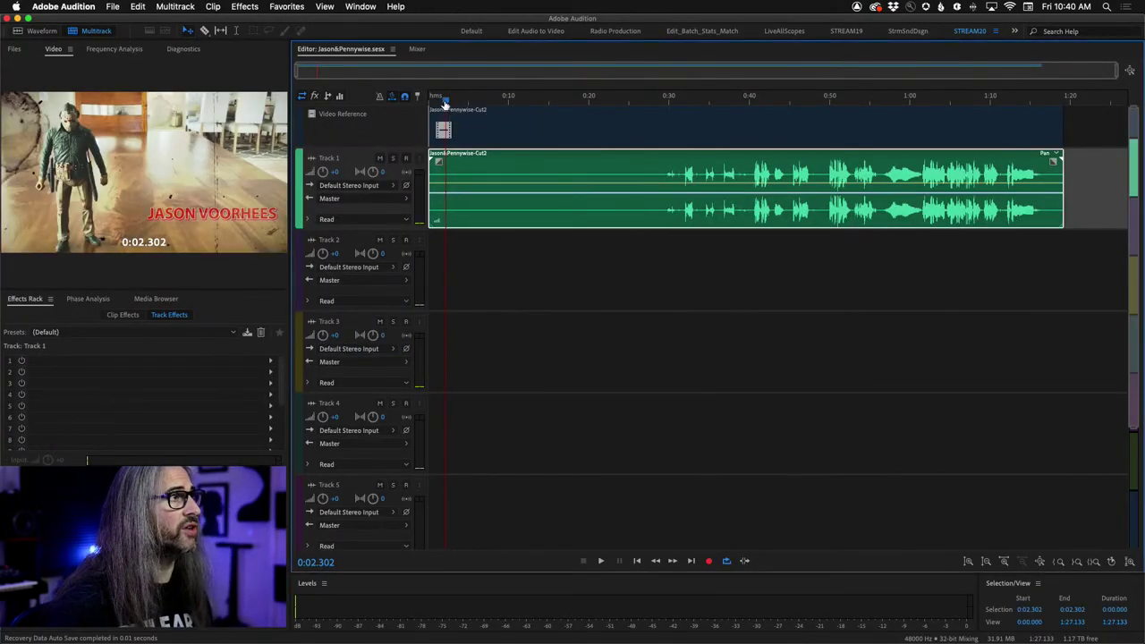
pyautogui.moveTo(444, 104); pyautogui.dragTo(551, 101)
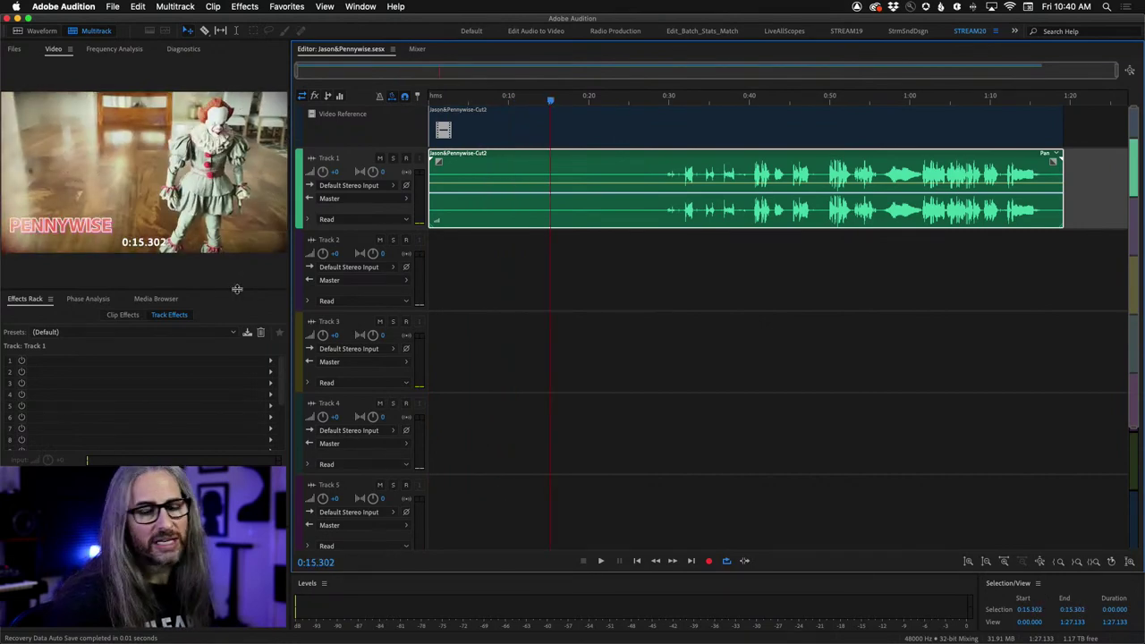
# Enlarge the video preview in both directions and scrub the session to the Jason Voorhees shot at 0:06.479.
pyautogui.moveTo(237, 289)
pyautogui.mouseDown()
pyautogui.moveTo(237, 324)
pyautogui.moveTo(237, 307)
pyautogui.mouseUp()
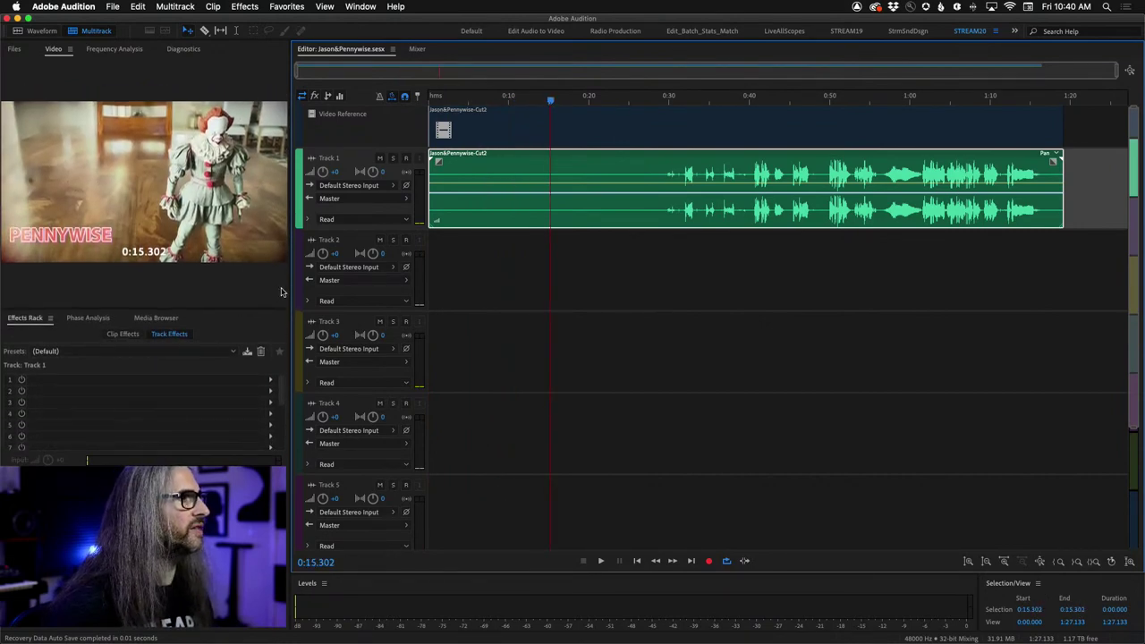
pyautogui.moveTo(291, 282); pyautogui.dragTo(455, 280)
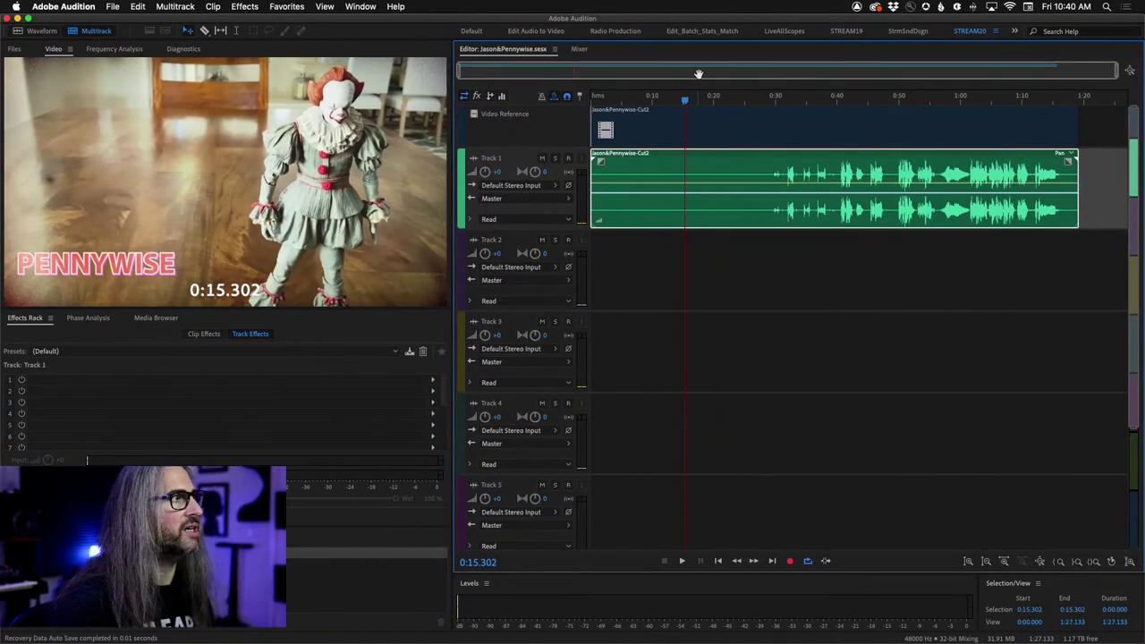
pyautogui.moveTo(686, 99); pyautogui.dragTo(597, 96)
pyautogui.moveTo(592, 95); pyautogui.dragTo(632, 95)
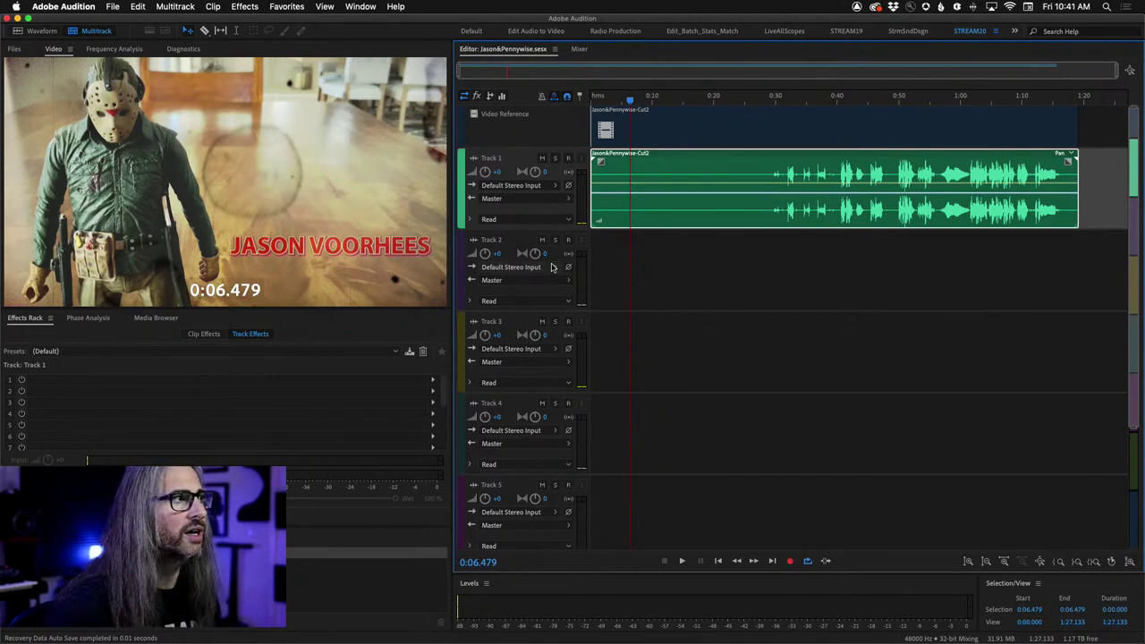
# Mute Track 1 and rename it DIALOG.
pyautogui.click(541, 158)
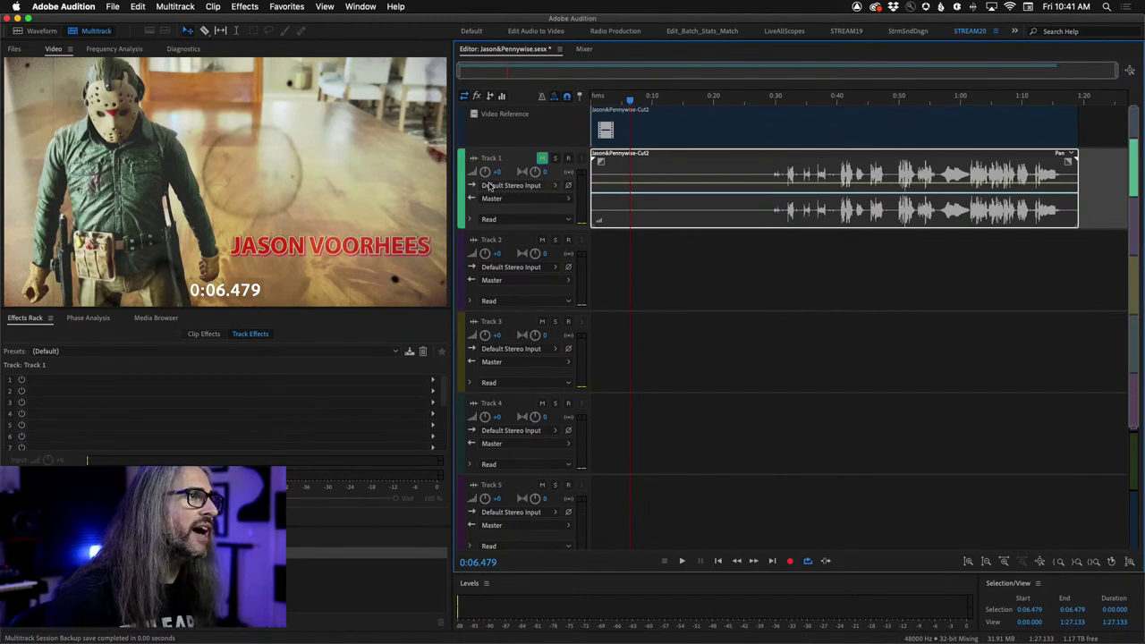
pyautogui.click(487, 160)
pyautogui.write('DIALOG')
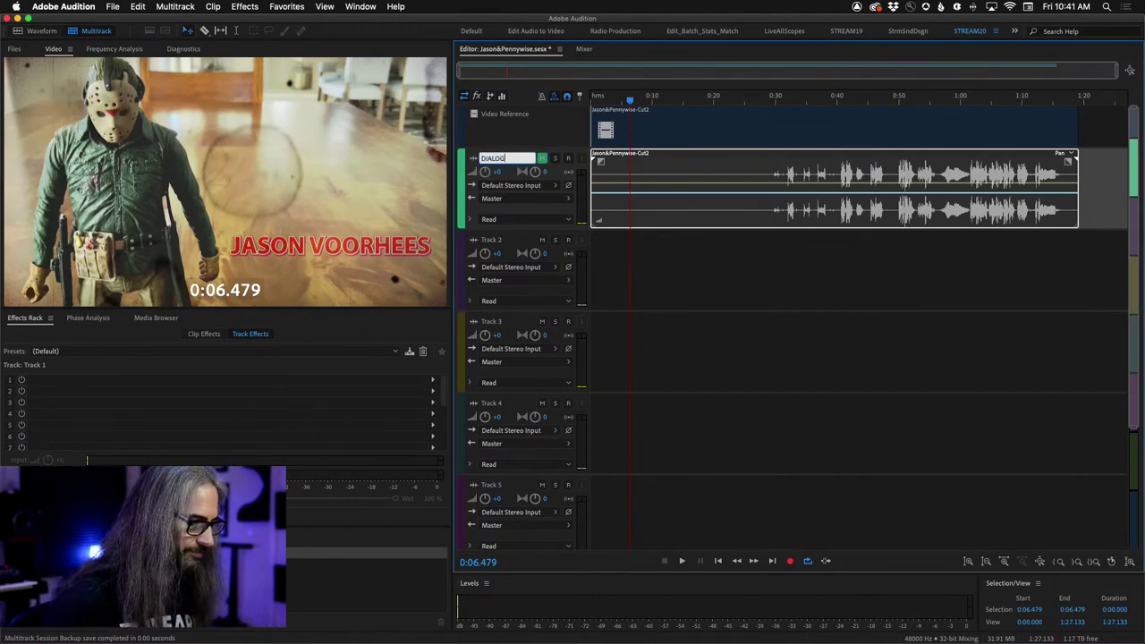
pyautogui.press('Return')
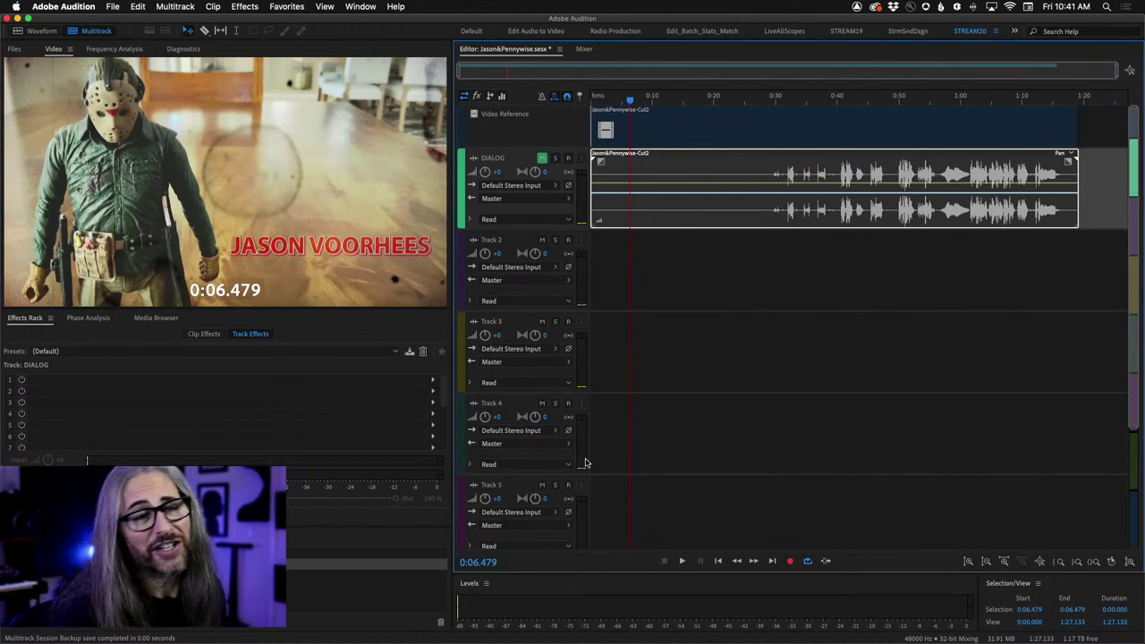
# Rename Track 2 as STRINGS_01.
pyautogui.doubleClick(488, 240)
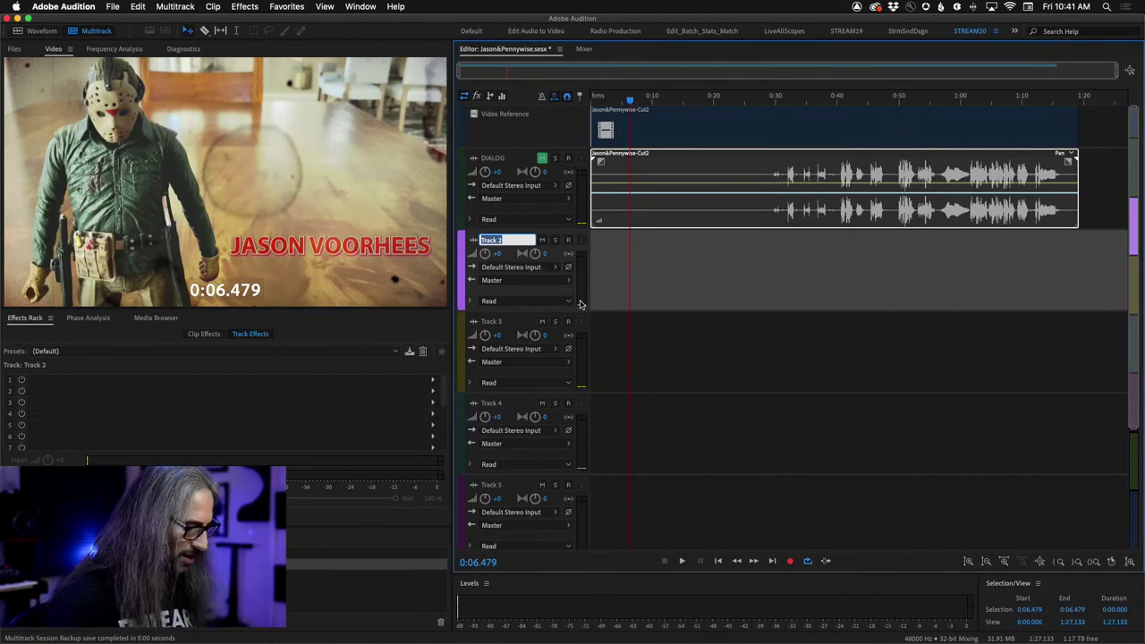
pyautogui.write('STRING')
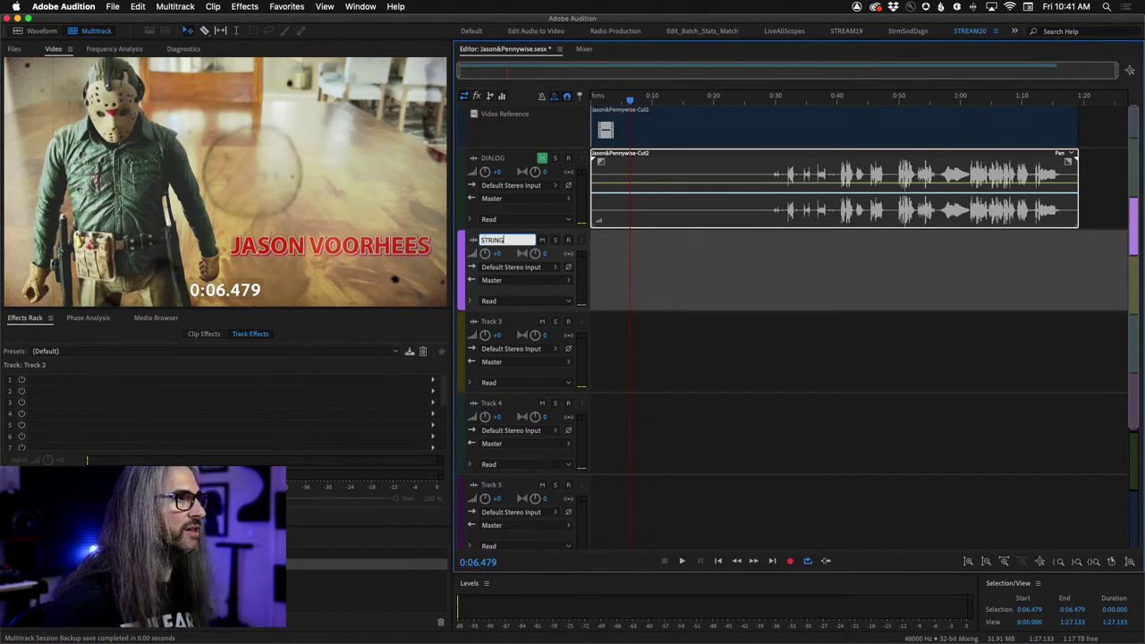
pyautogui.write('S_01')
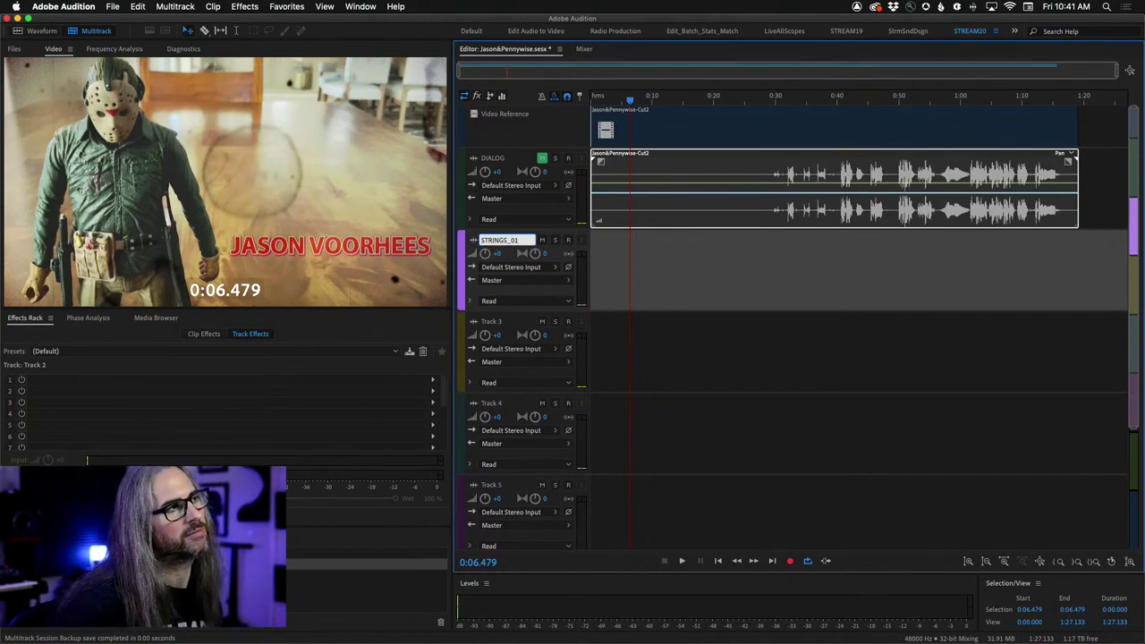
# Set the STRINGS_01 input to stereo [11S] Focusrite Thunderbolt: Loop 1 and lower the track volume to -299.1 dB.
pyautogui.click(539, 269)
pyautogui.moveTo(620, 310)
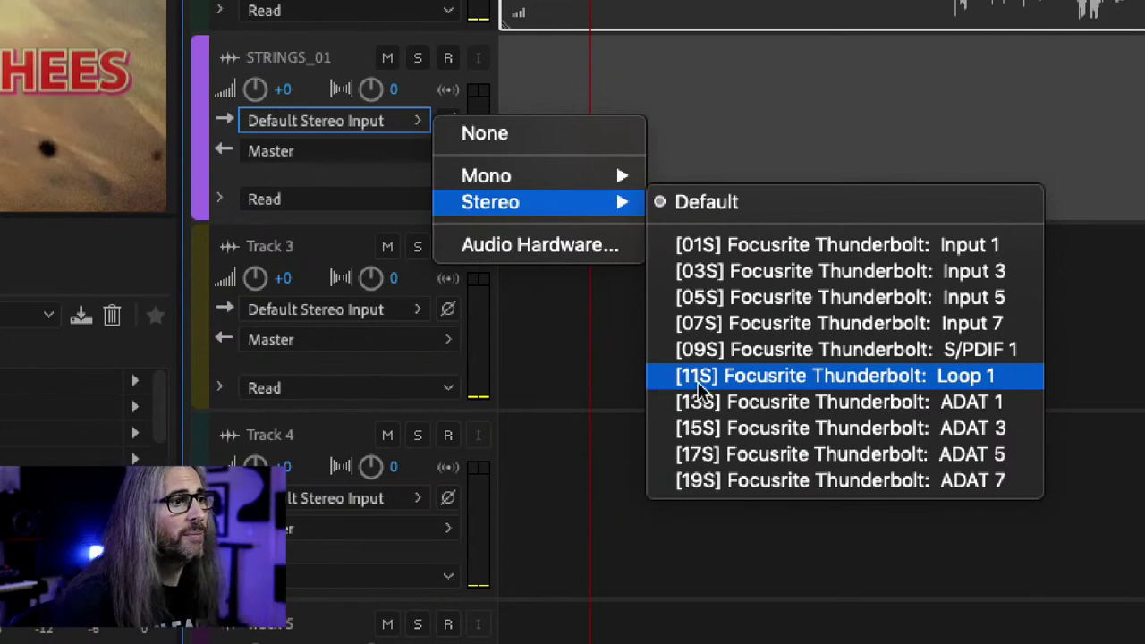
pyautogui.click(956, 375)
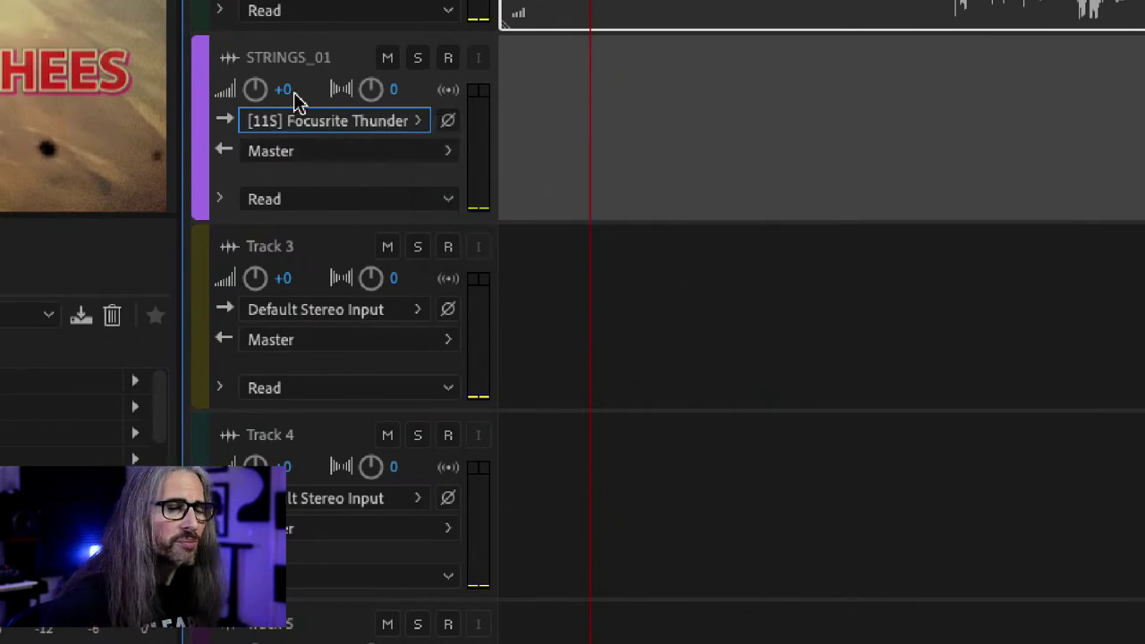
pyautogui.moveTo(255, 94)
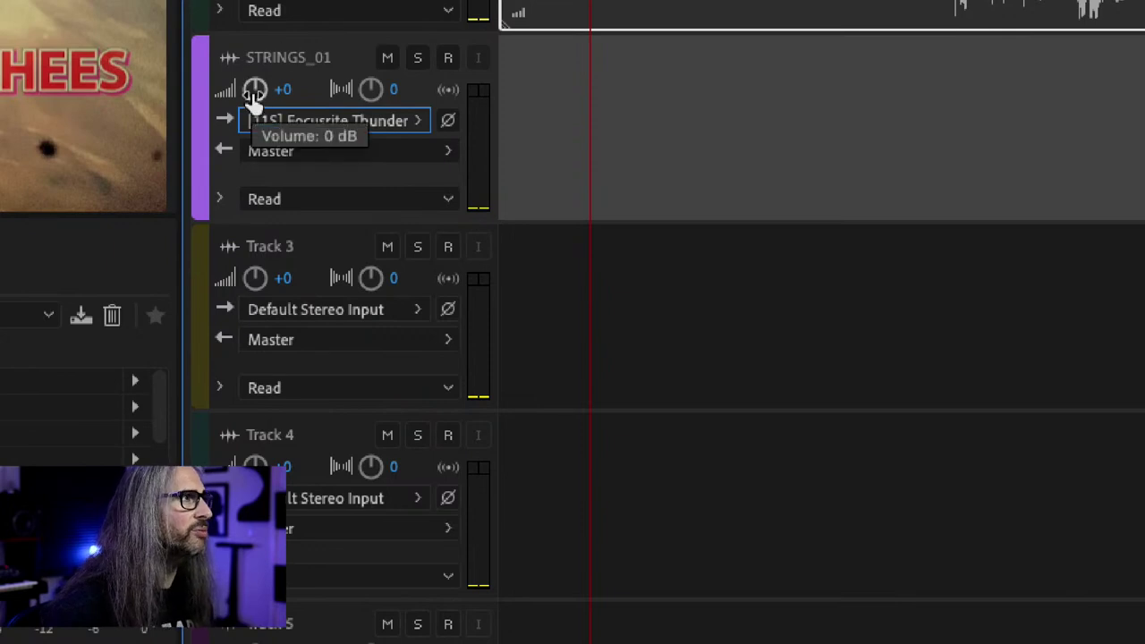
pyautogui.moveTo(255, 94); pyautogui.dragTo(194, 386)
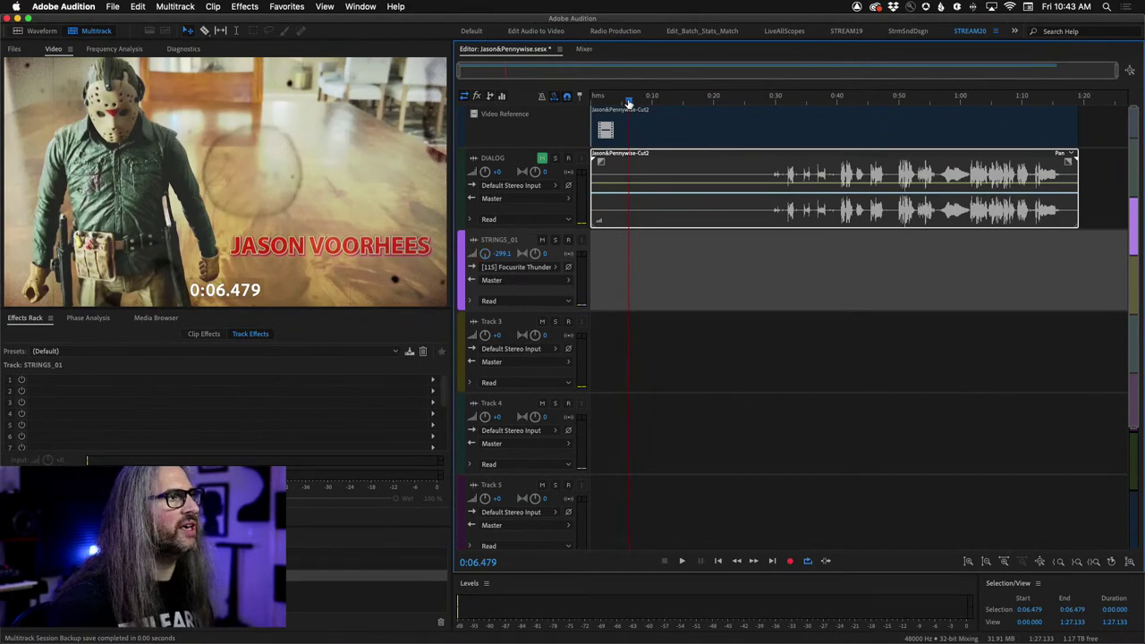
# Return the playhead to 0:00.000 and switch to Kontakt.
pyautogui.moveTo(630, 100); pyautogui.dragTo(572, 104)
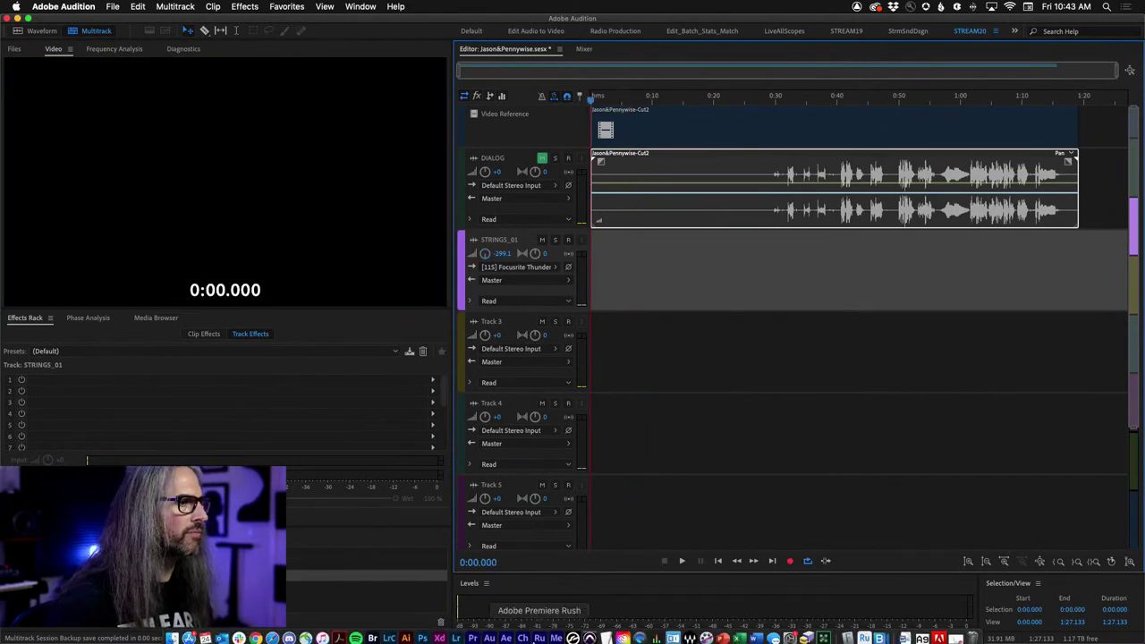
pyautogui.click(572, 633)
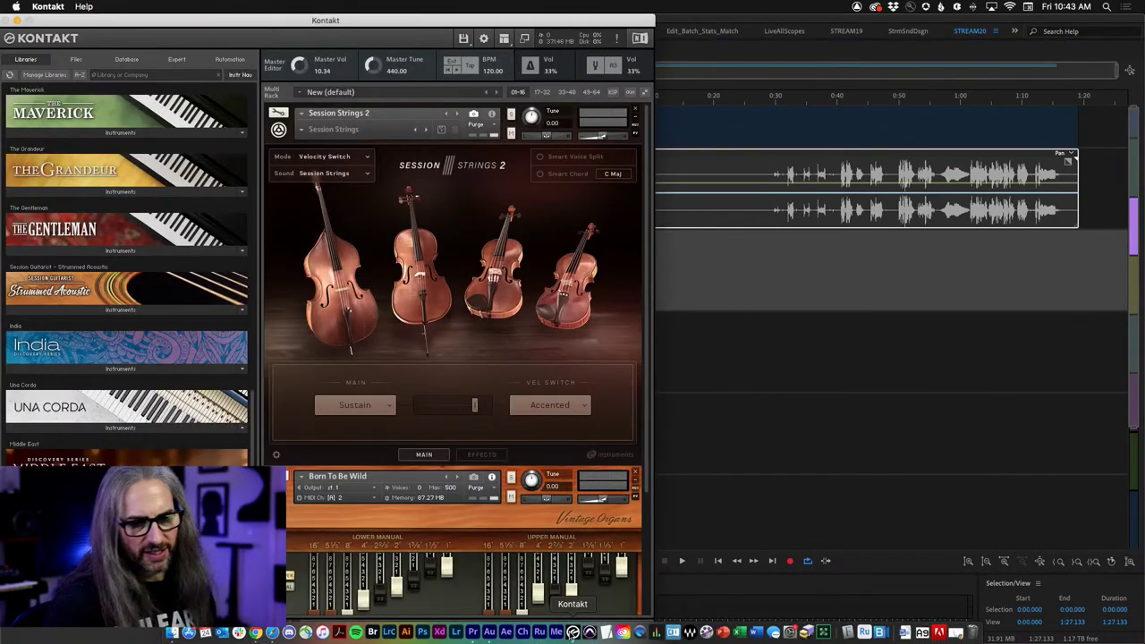
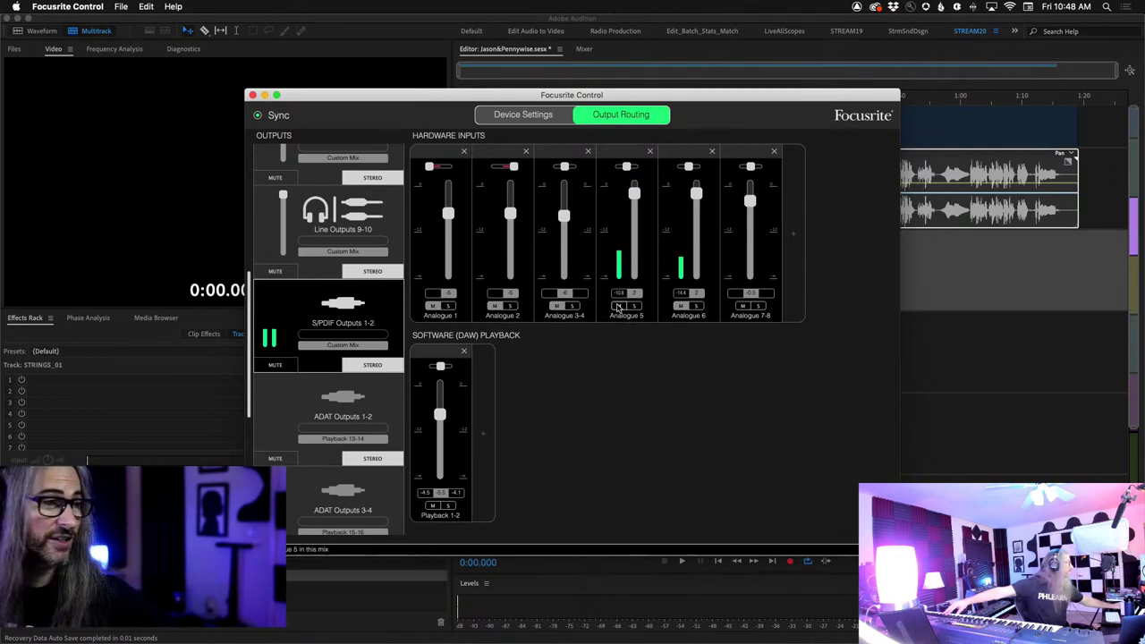
# Examine the hardware input levels of the Monitor Outputs 1-2 and Line Outputs 7-8 mixes in Focusrite Control, and return to Audition.
pyautogui.click(934, 439)
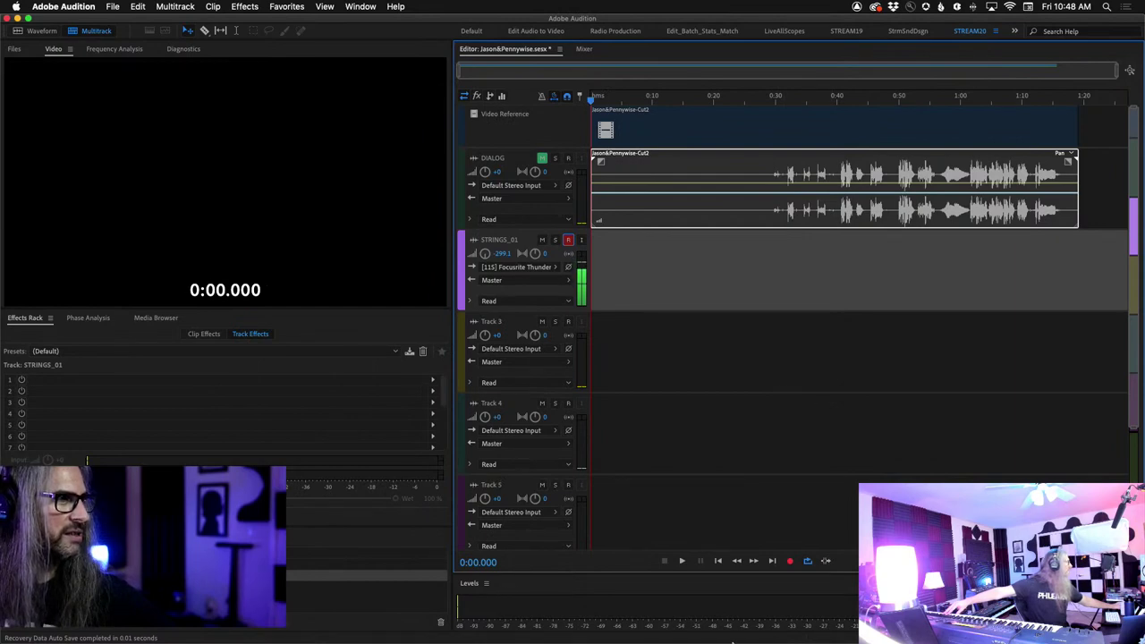
pyautogui.moveTo(732, 643)
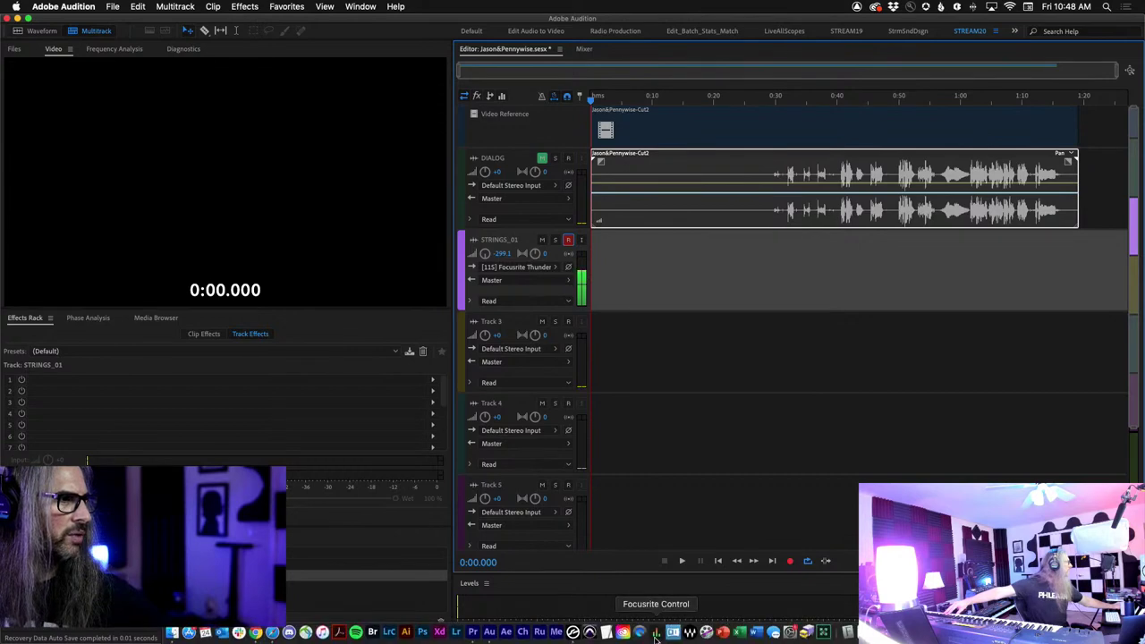
pyautogui.click(656, 633)
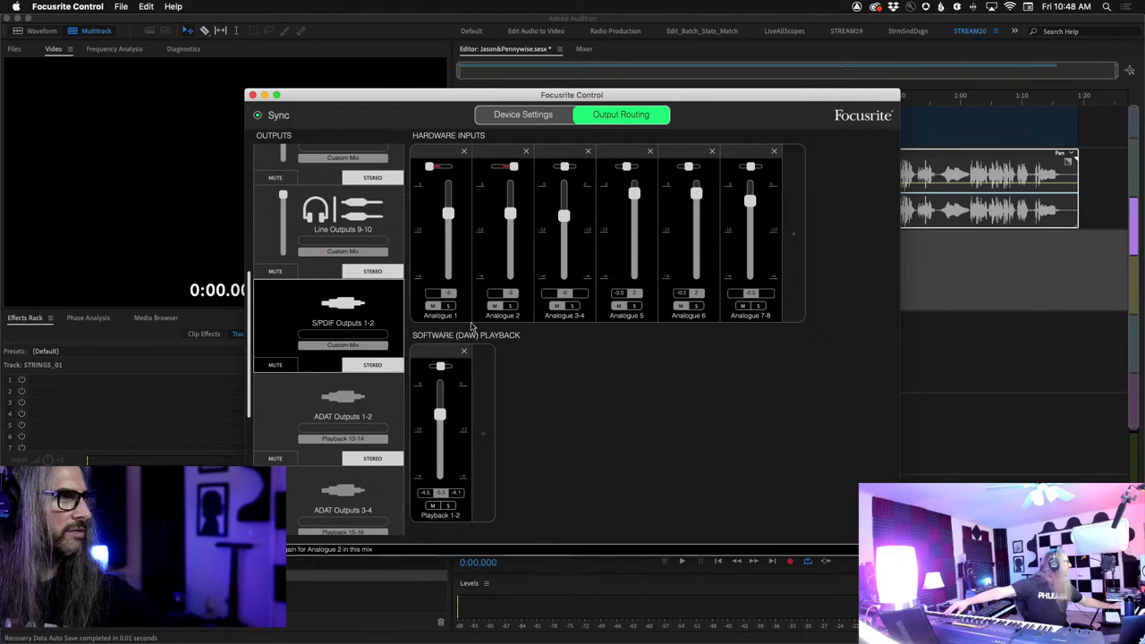
pyautogui.scroll(6, 339, 270)
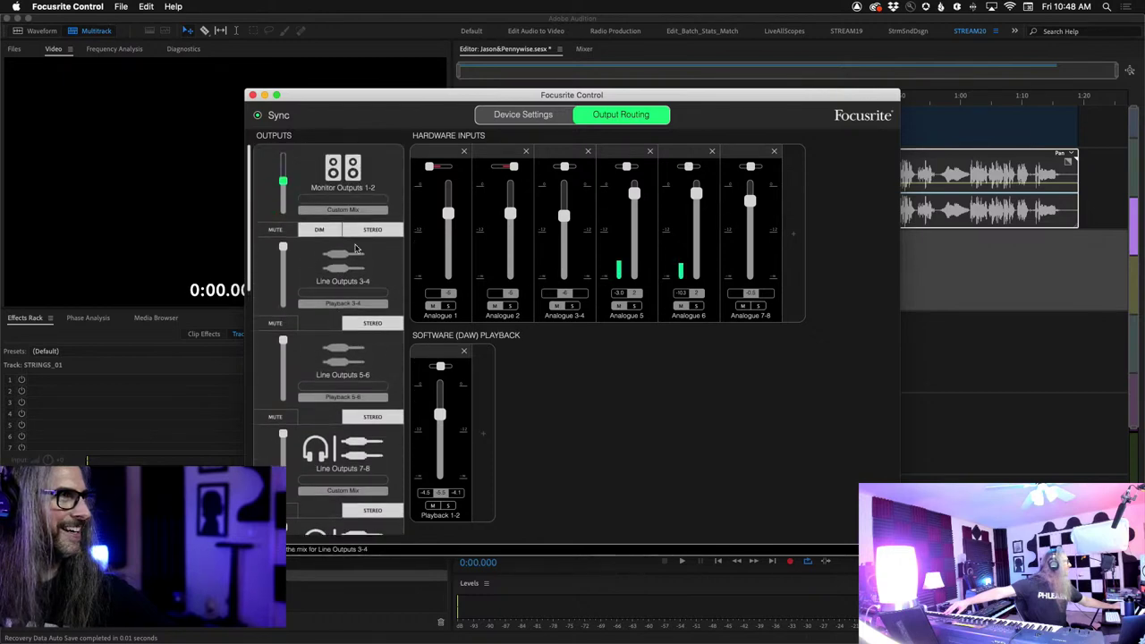
pyautogui.click(342, 183)
pyautogui.scroll(-3, 349, 371)
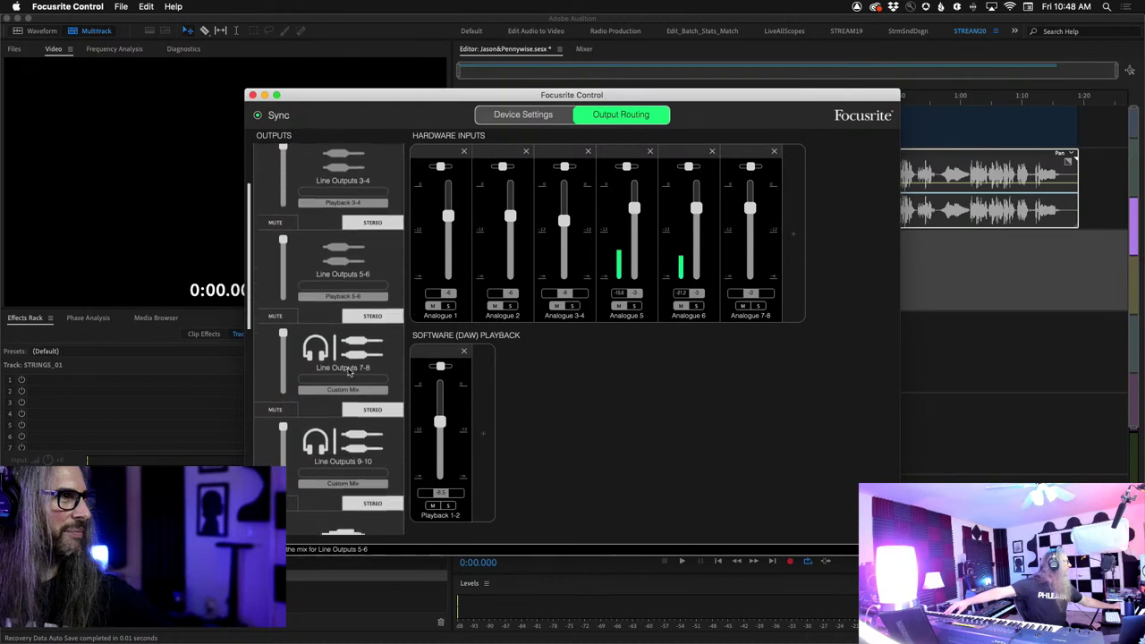
pyautogui.click(389, 293)
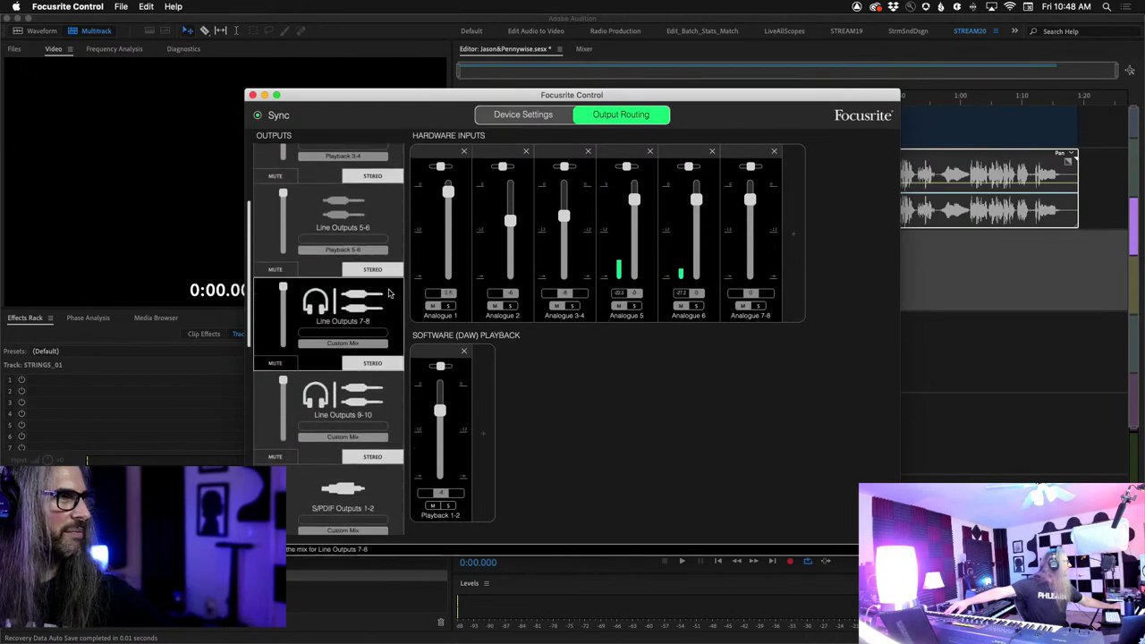
pyautogui.scroll(-3, 367, 330)
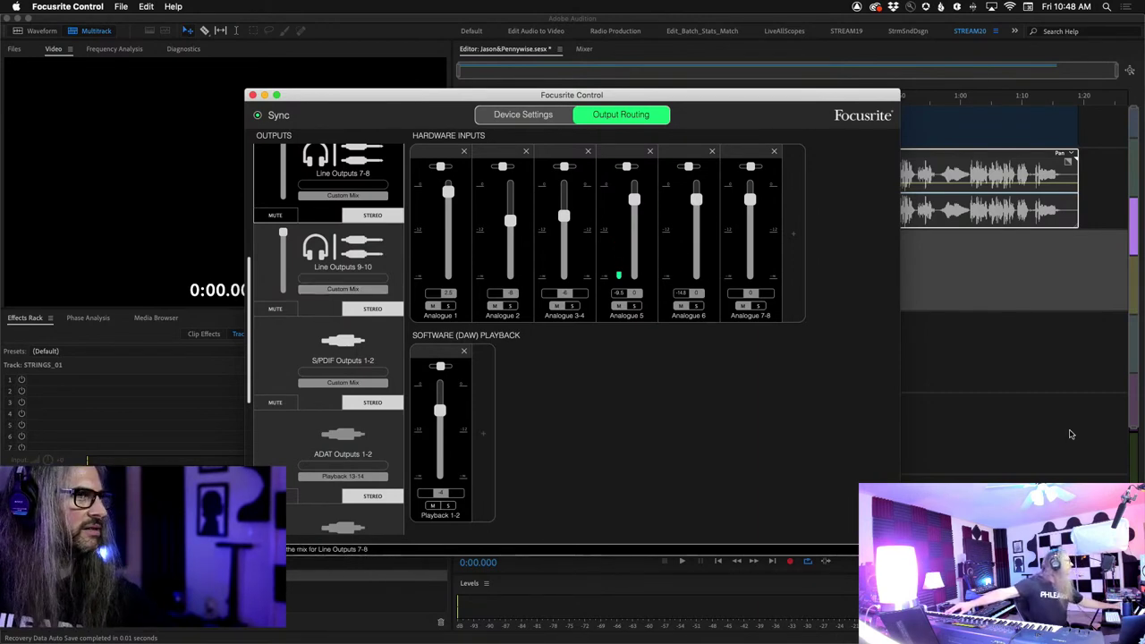
pyautogui.press('super+Tab')
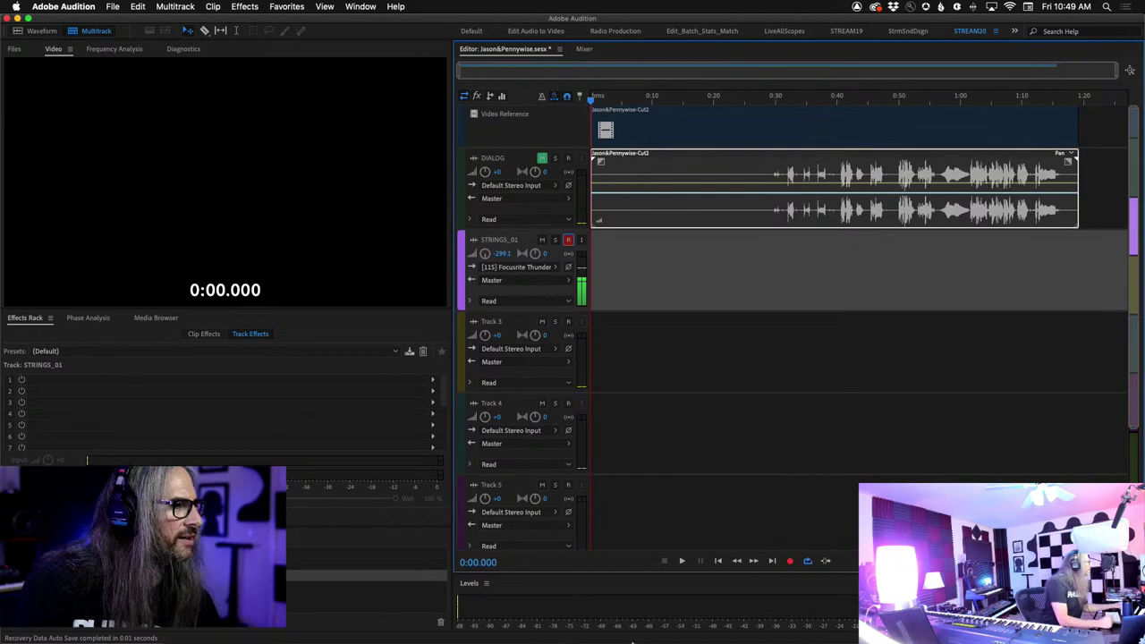
# Check the Session Strings 2 instrument in Kontakt and record it in Audition onto STRINGS_01 from 0:00.000 to 0:42.189.
pyautogui.moveTo(356, 633)
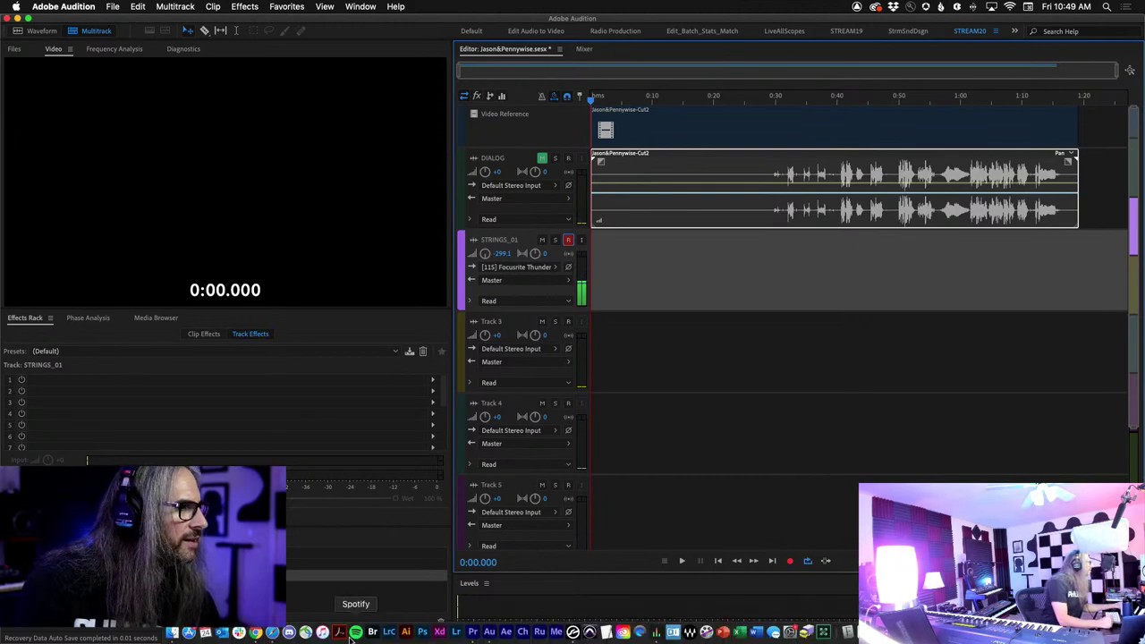
pyautogui.click(574, 633)
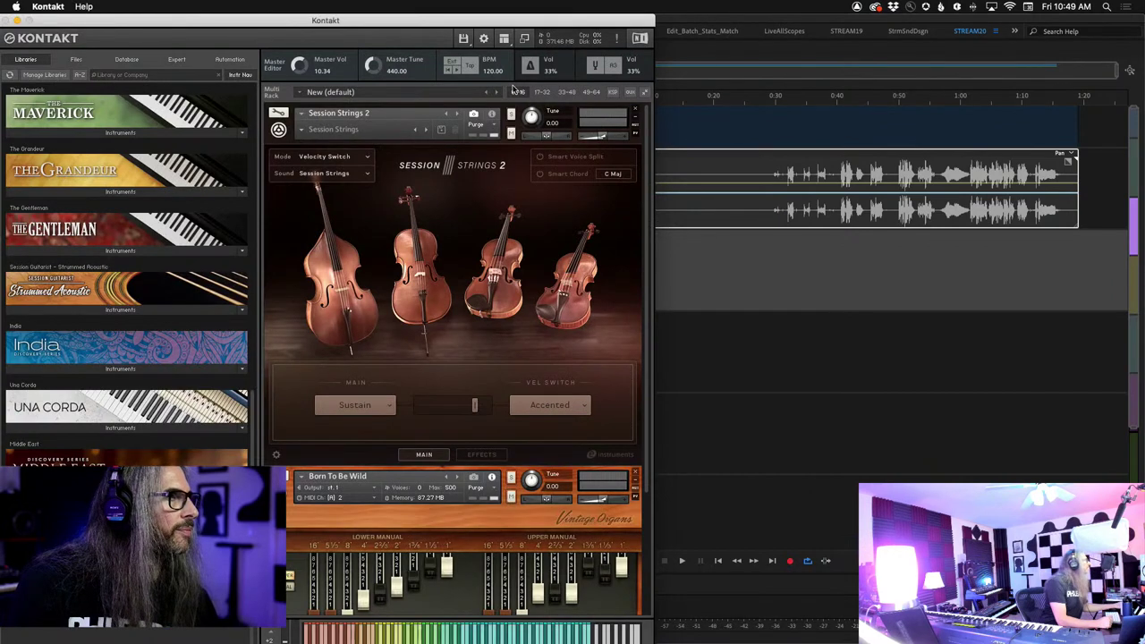
pyautogui.press('super+Tab')
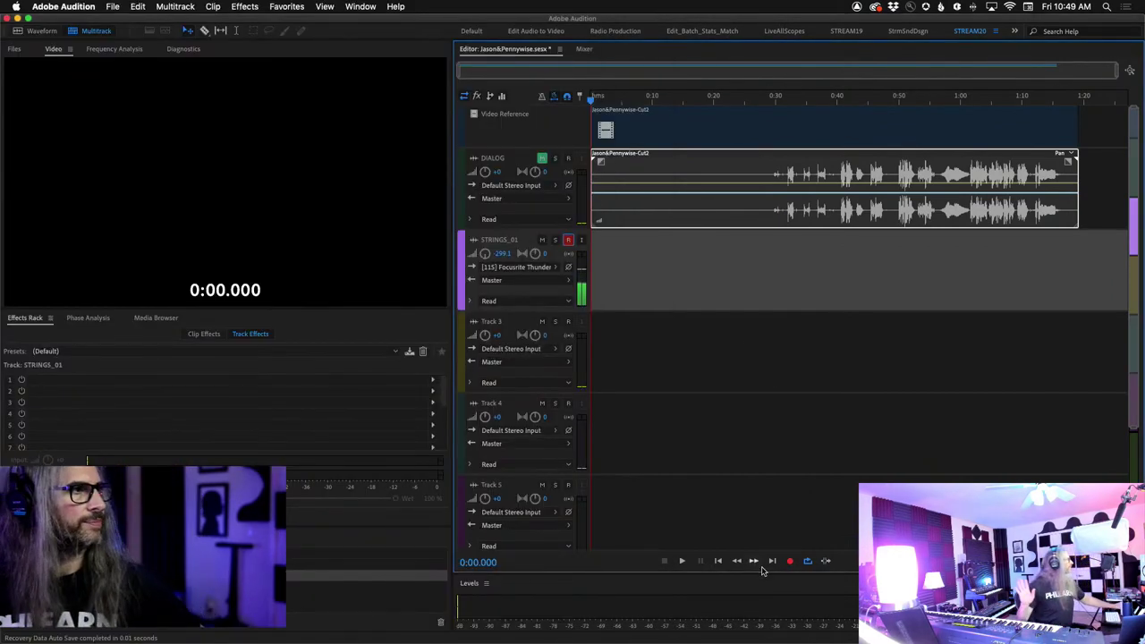
pyautogui.click(791, 561)
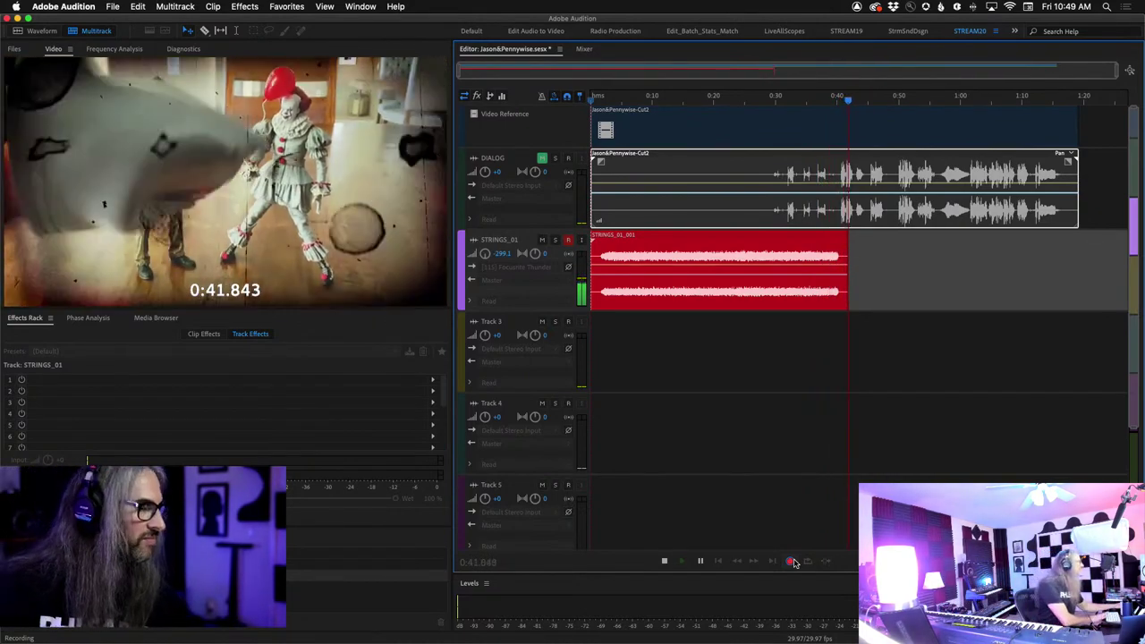
pyautogui.click(792, 561)
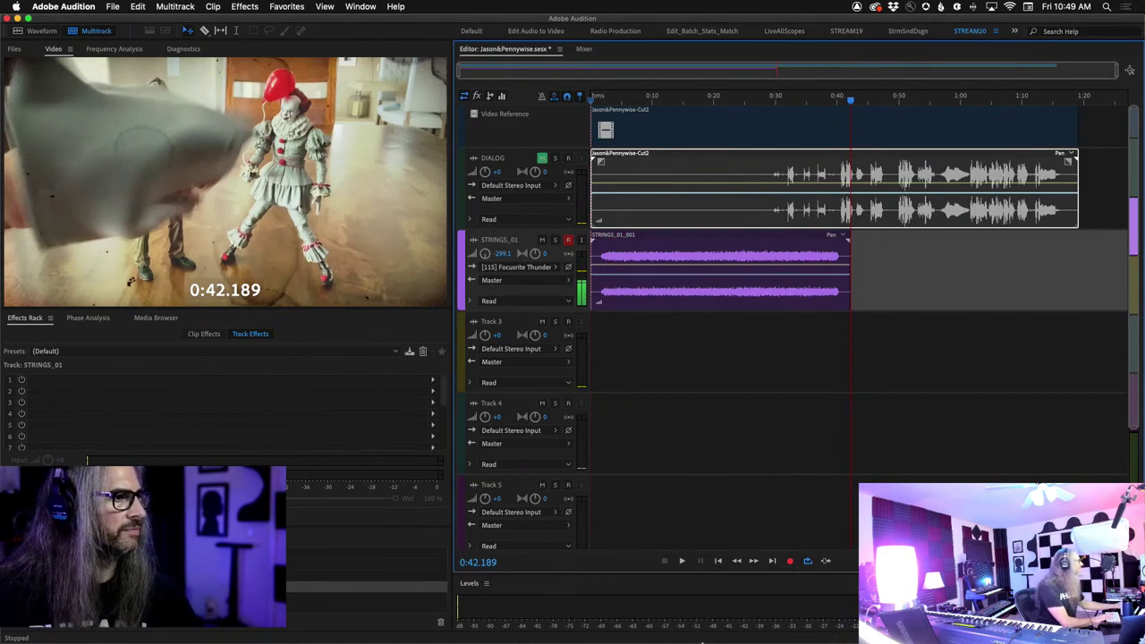
# In Focusrite Control, lower the Analogue 5 and Analogue 6 faders to their minimum in the Monitor Outputs 1-2 mix.
pyautogui.click(662, 634)
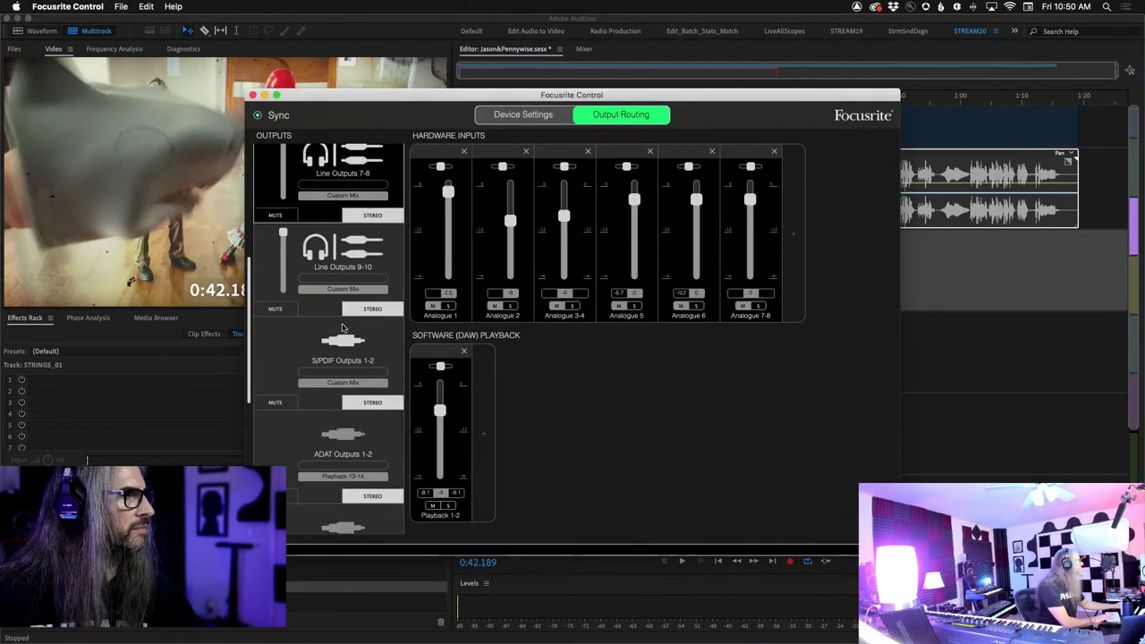
pyautogui.scroll(-3, 342, 328)
pyautogui.click(343, 273)
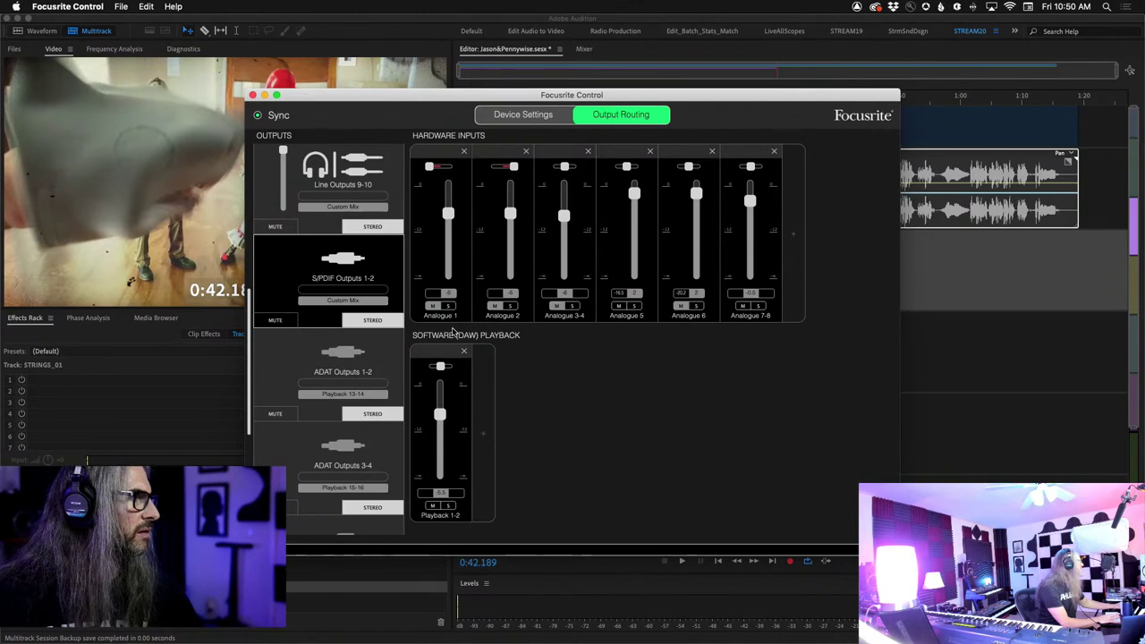
pyautogui.scroll(5, 390, 179)
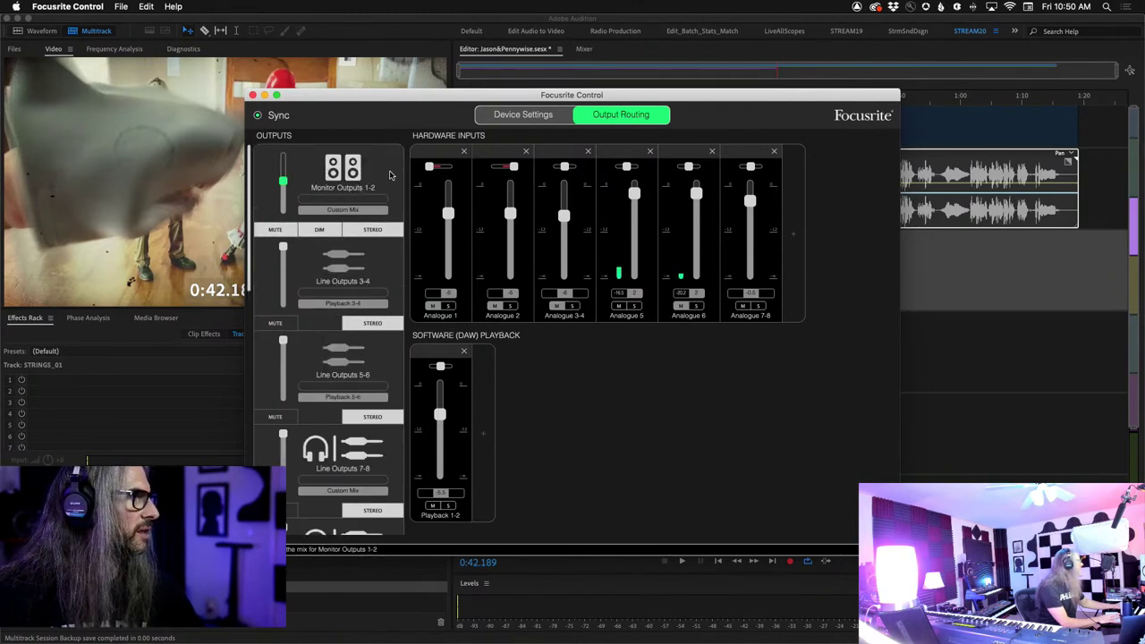
pyautogui.click(390, 176)
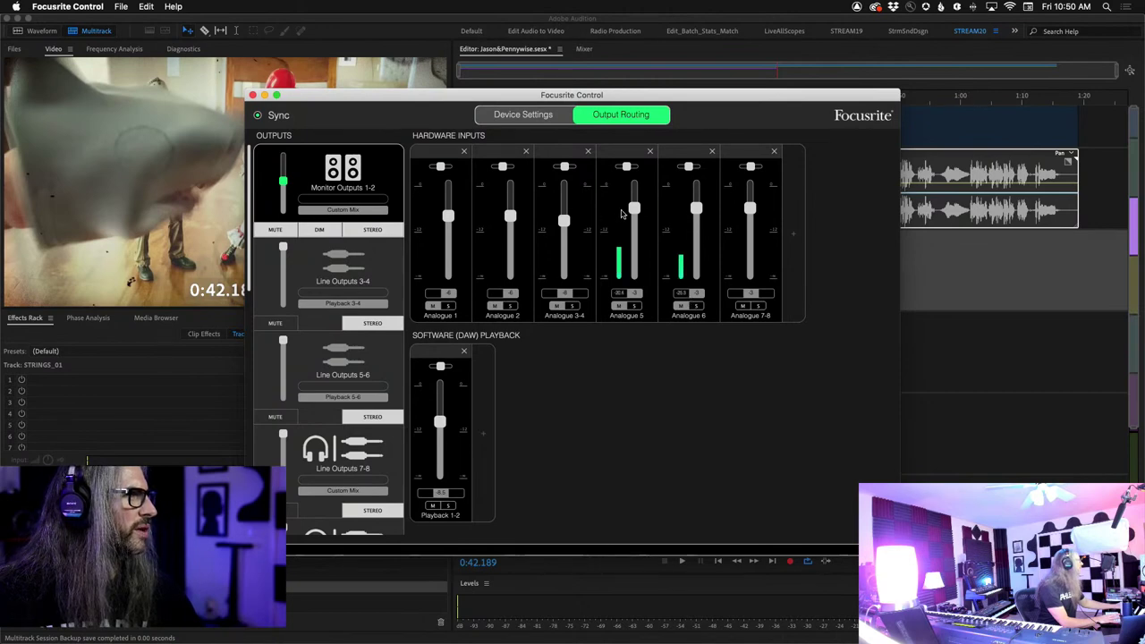
pyautogui.moveTo(697, 207); pyautogui.dragTo(696, 396)
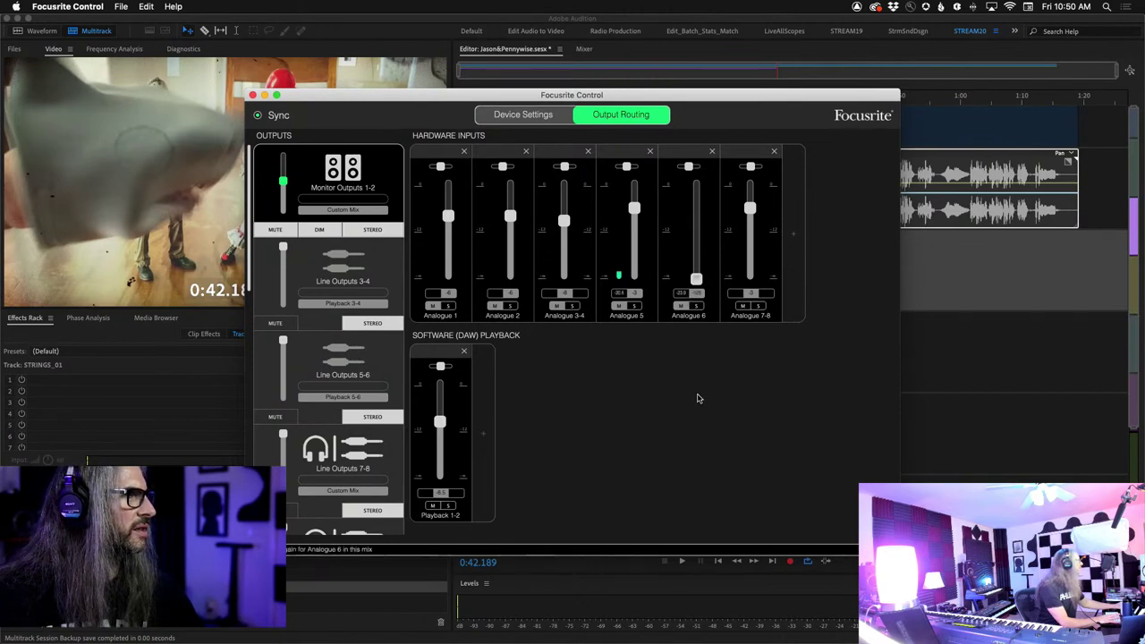
pyautogui.moveTo(634, 208); pyautogui.dragTo(638, 348)
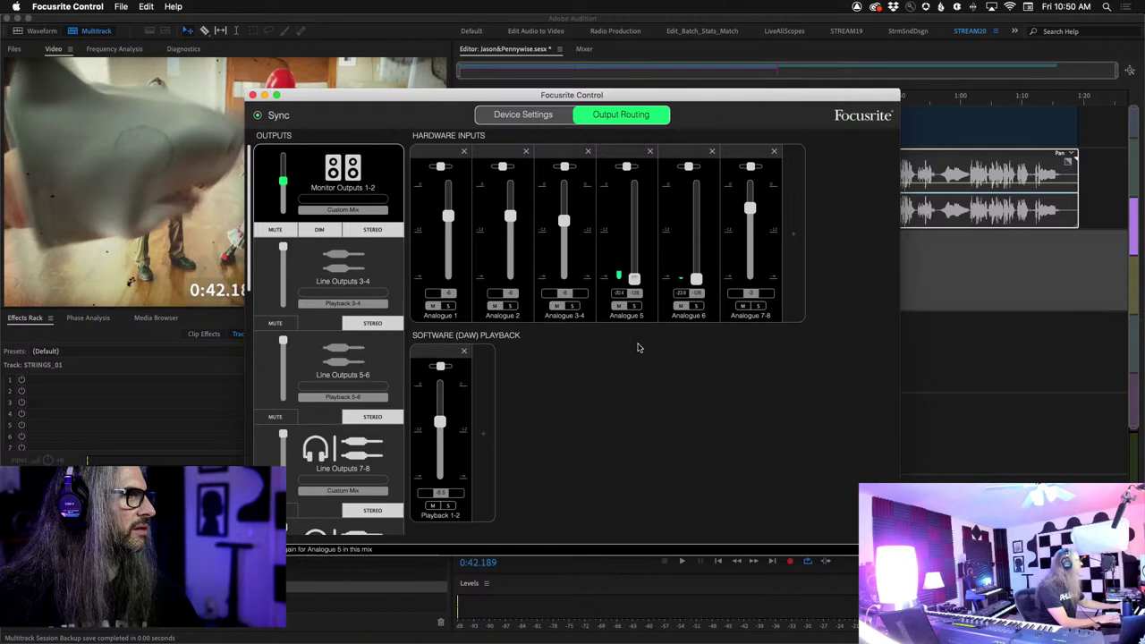
# Check the STRINGS_01 input meter in Audition and raise Analogue 5 and 6 to about -2.5 in Focusrite's Monitor Outputs 1-2 mix.
pyautogui.click(967, 380)
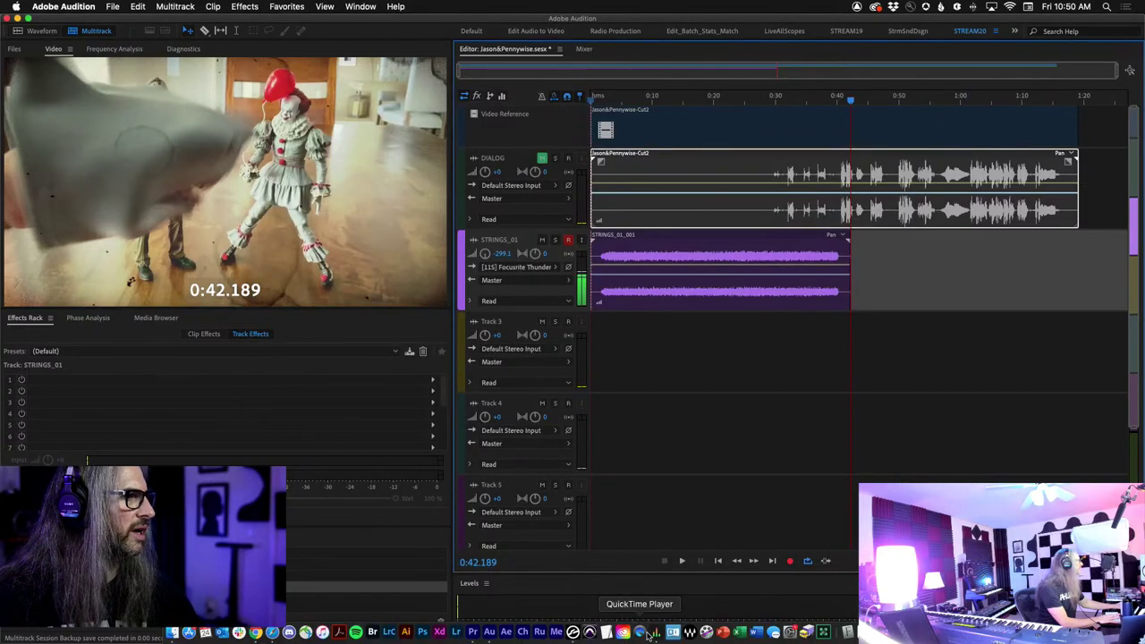
pyautogui.click(656, 631)
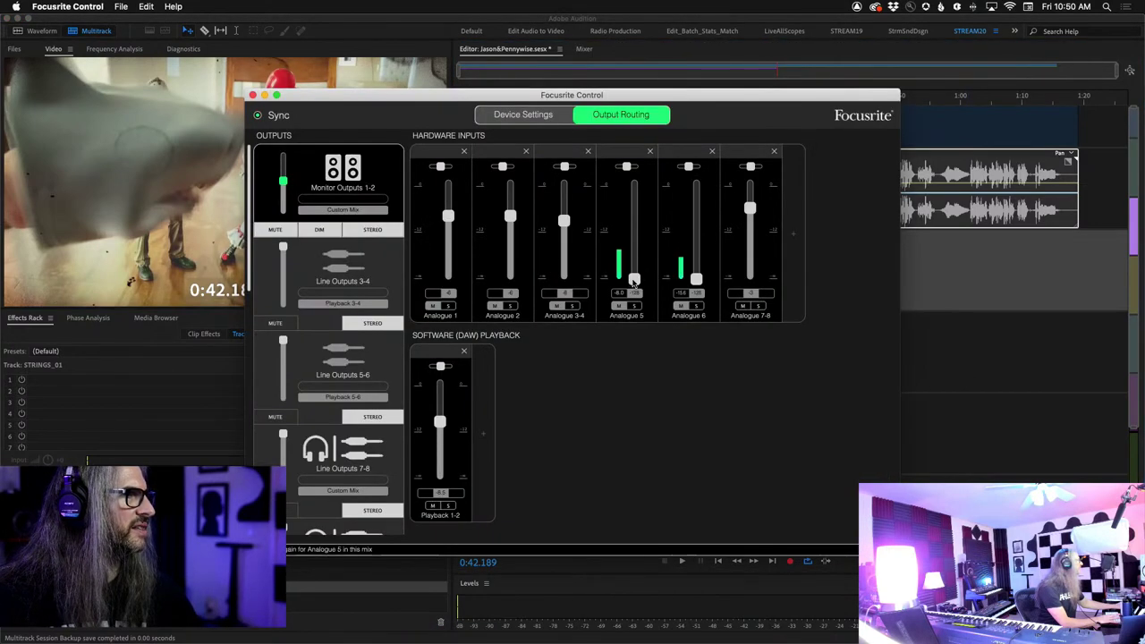
pyautogui.moveTo(633, 280); pyautogui.dragTo(637, 217)
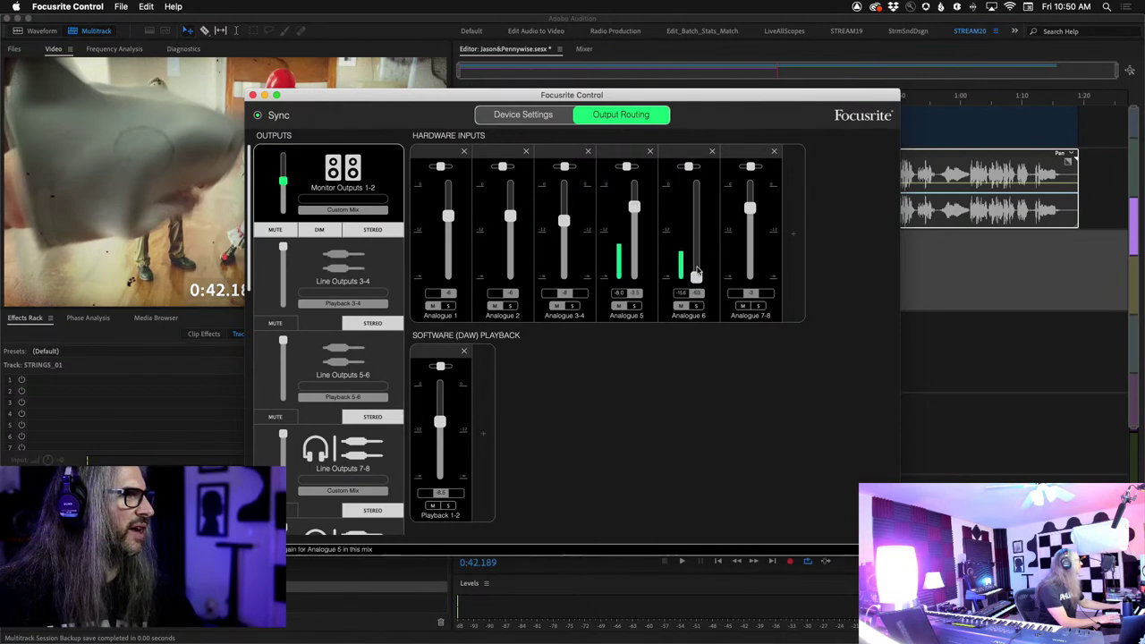
pyautogui.moveTo(696, 276); pyautogui.dragTo(696, 206)
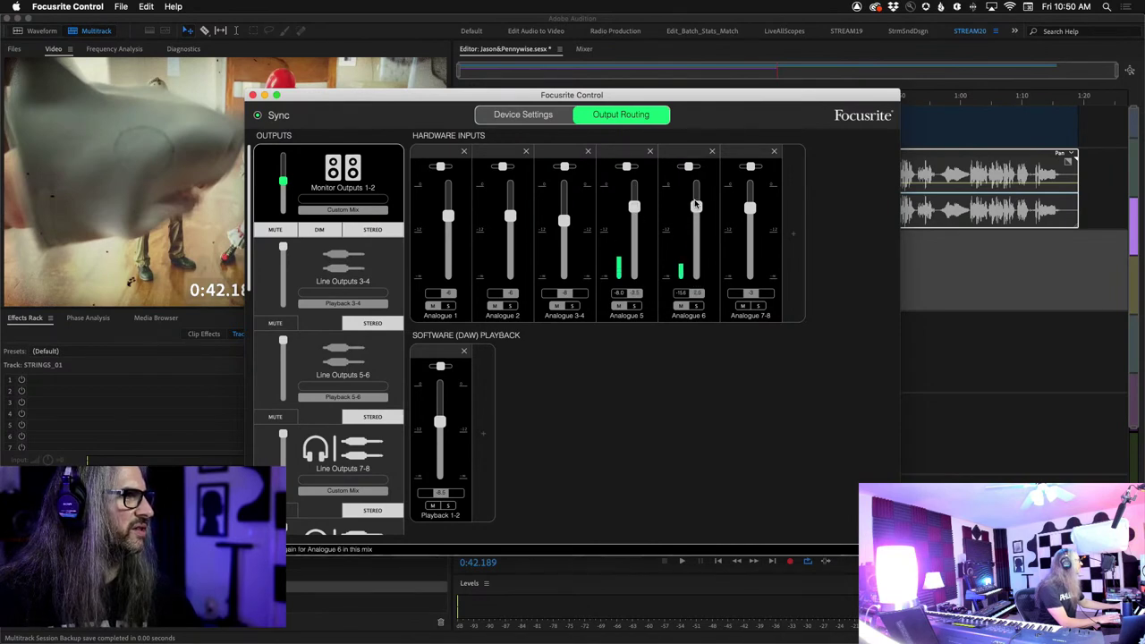
# Disarm STRINGS_01 in Audition and play its recording from 0:00.000 to about 0:31 with the track volume at -6.3 dB.
pyautogui.click(933, 284)
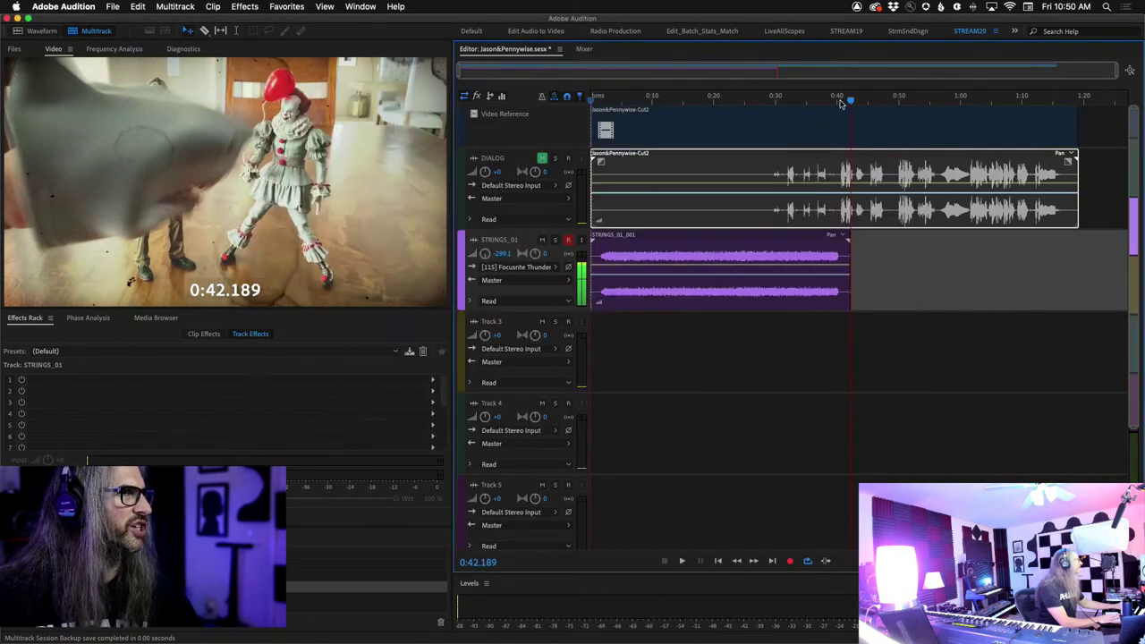
pyautogui.moveTo(851, 101); pyautogui.dragTo(592, 101)
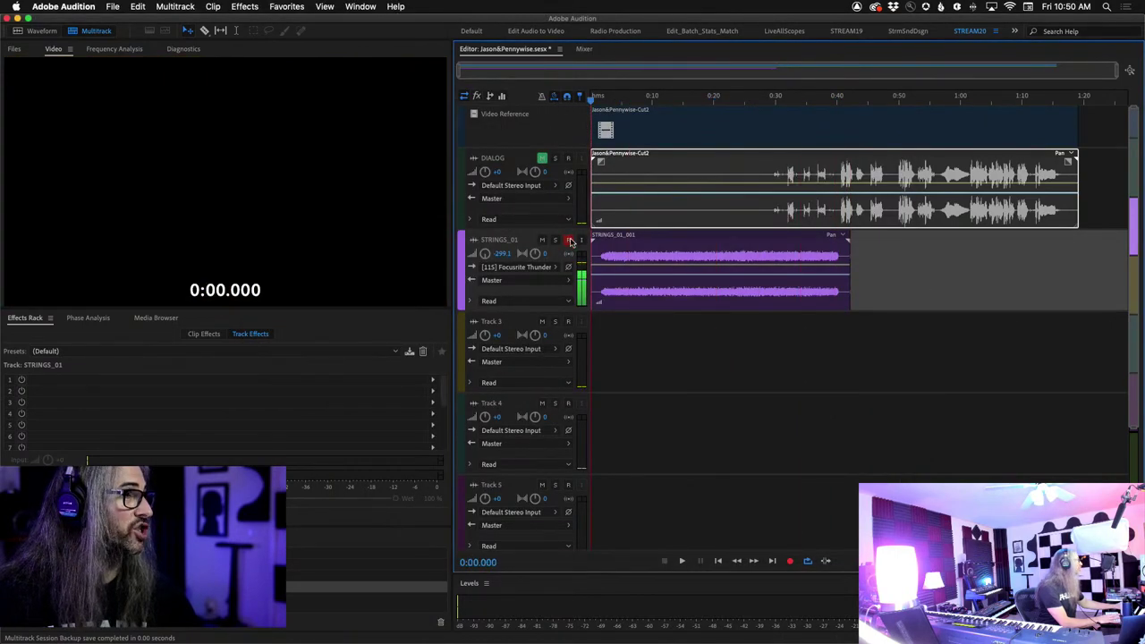
pyautogui.click(571, 242)
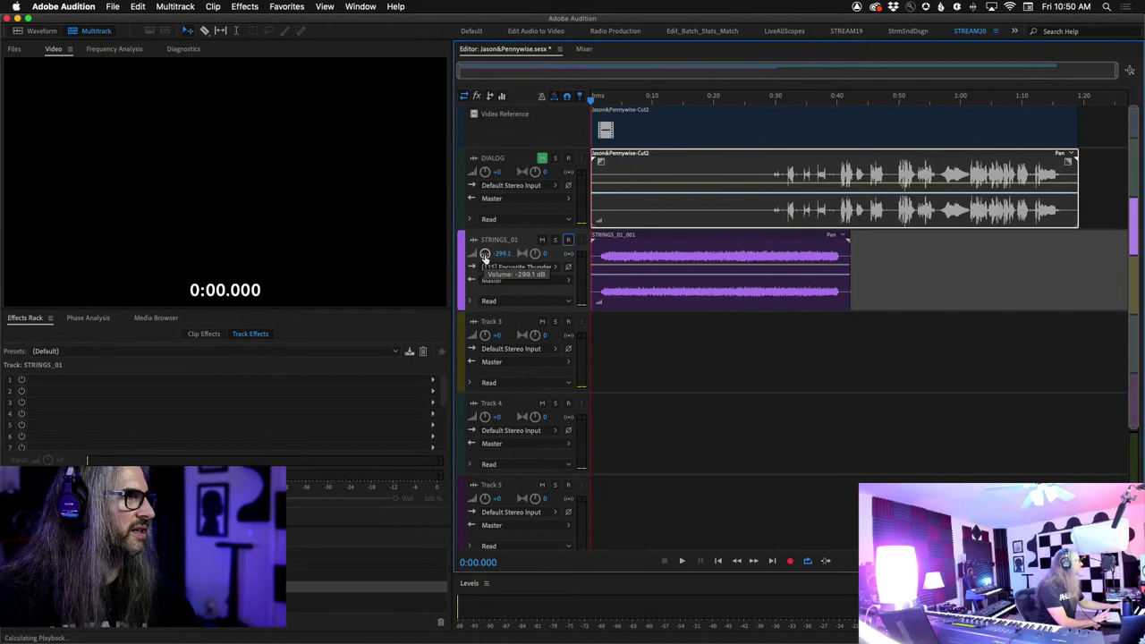
pyautogui.press('space')
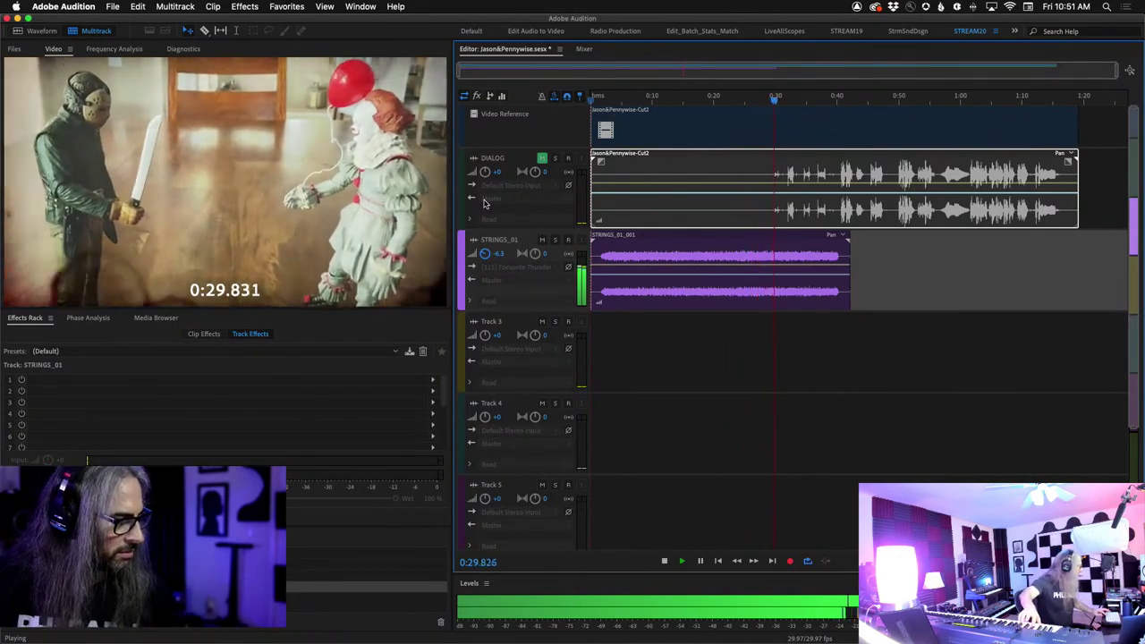
pyautogui.press('space')
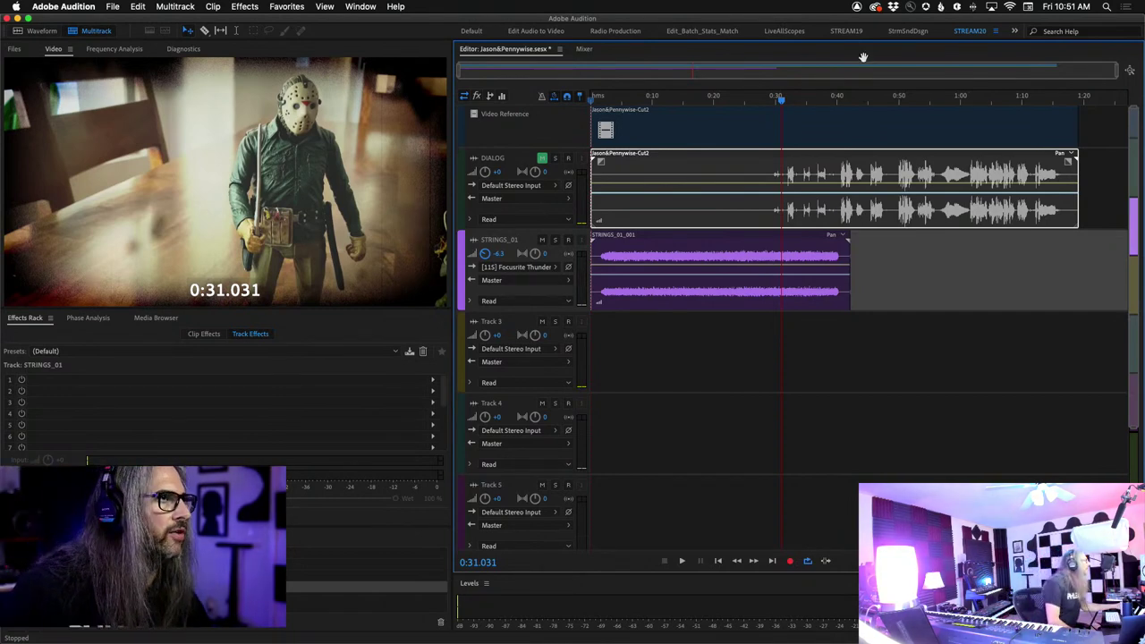
# Turn the STRINGS_01 volume fully down and set the Track 3 input to stereo [11S] Focusrite Thunderbolt: Loop 1.
pyautogui.moveTo(781, 114); pyautogui.dragTo(547, 275)
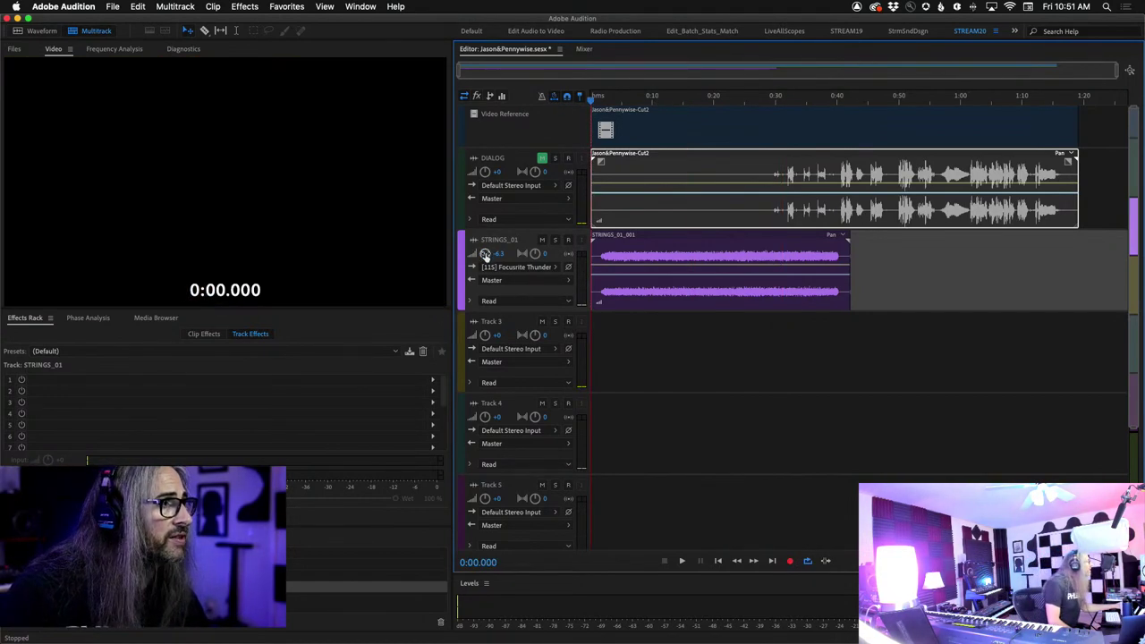
pyautogui.click(534, 348)
pyautogui.moveTo(591, 384)
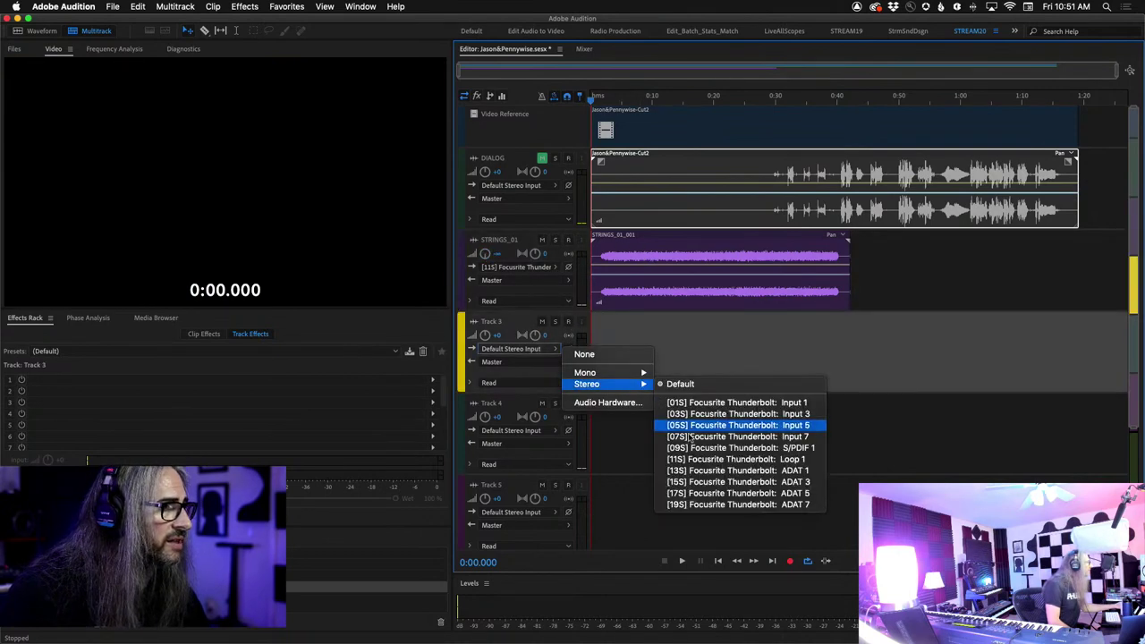
pyautogui.click(771, 459)
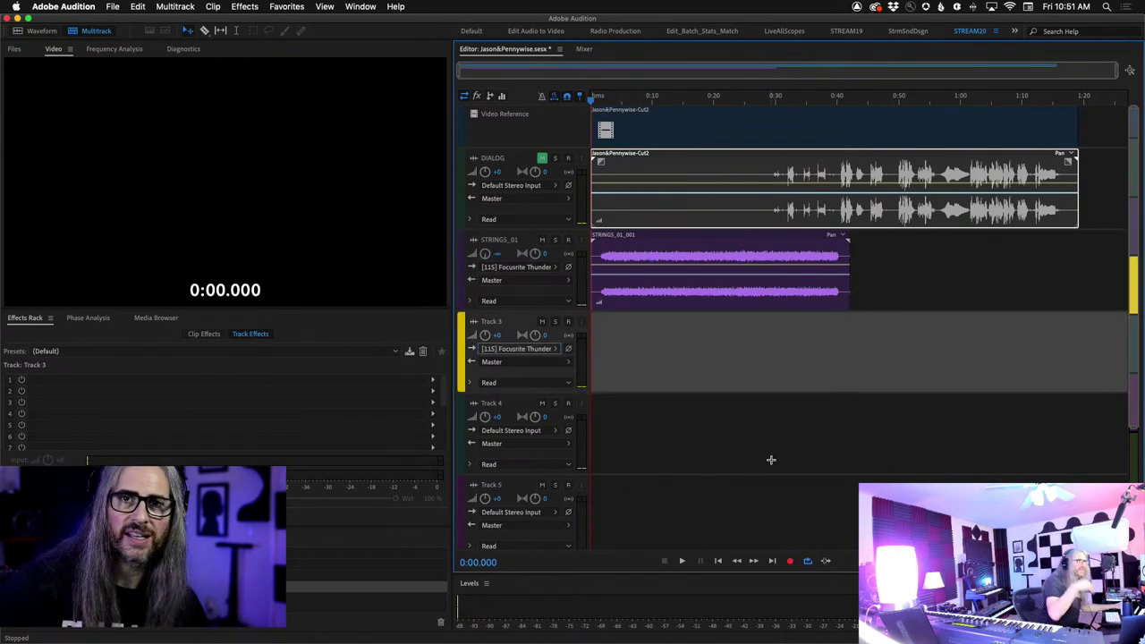
# Mute STRINGS_01 and arm Track 3 for recording.
pyautogui.click(542, 239)
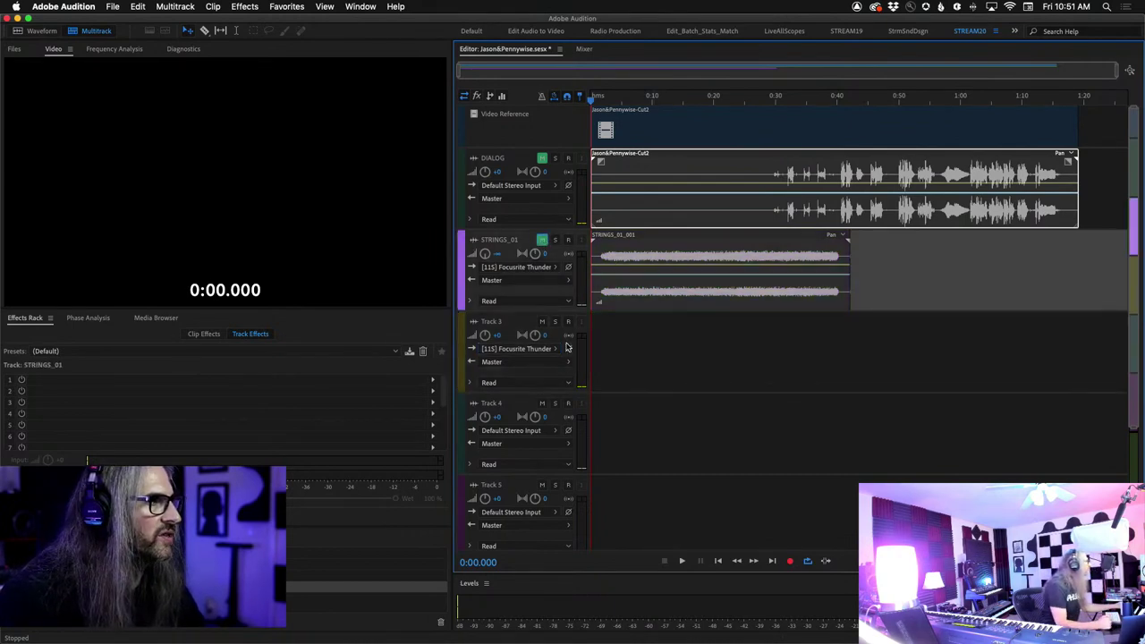
pyautogui.click(568, 322)
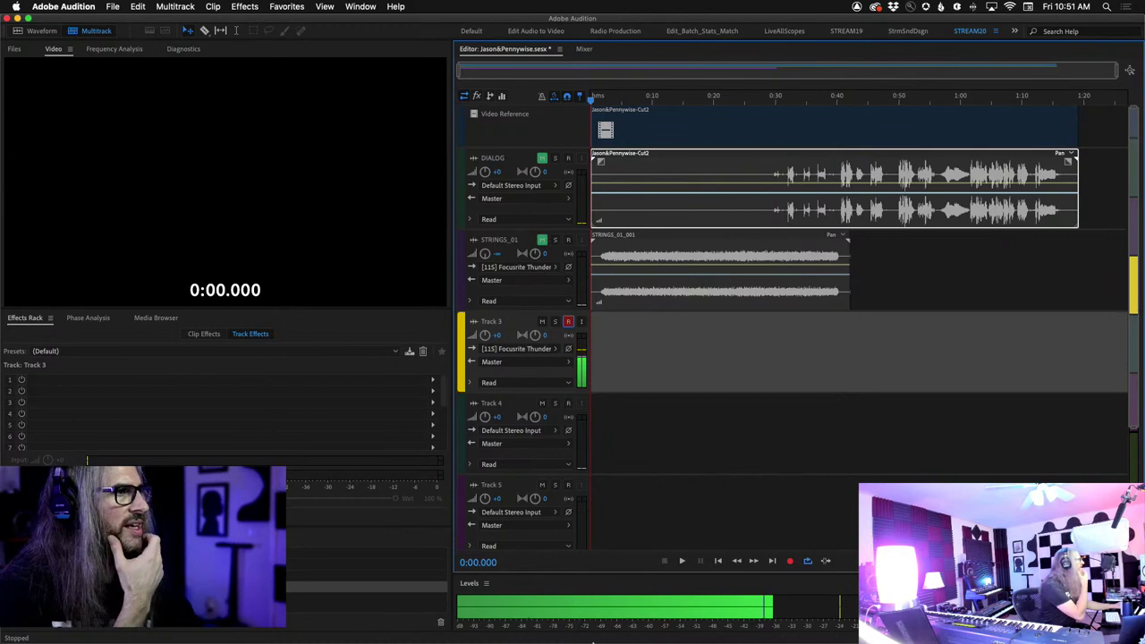
# Switch to Focusrite Control and lower Analogue 5 to about -0.5 in the Line Outputs 7-8 mix.
pyautogui.moveTo(589, 632)
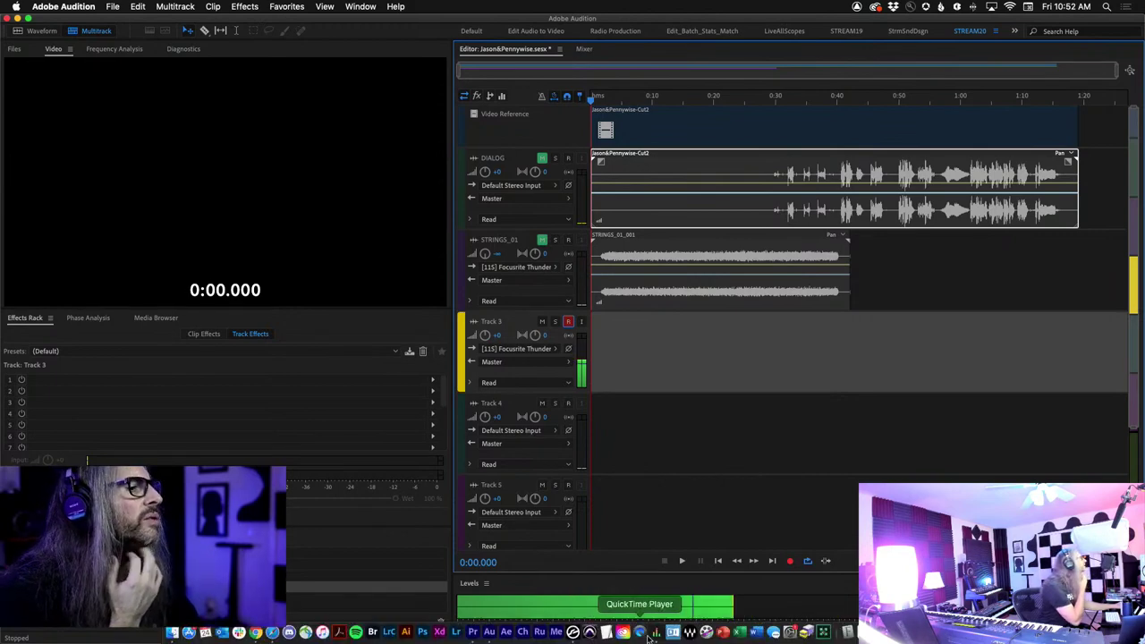
pyautogui.click(656, 633)
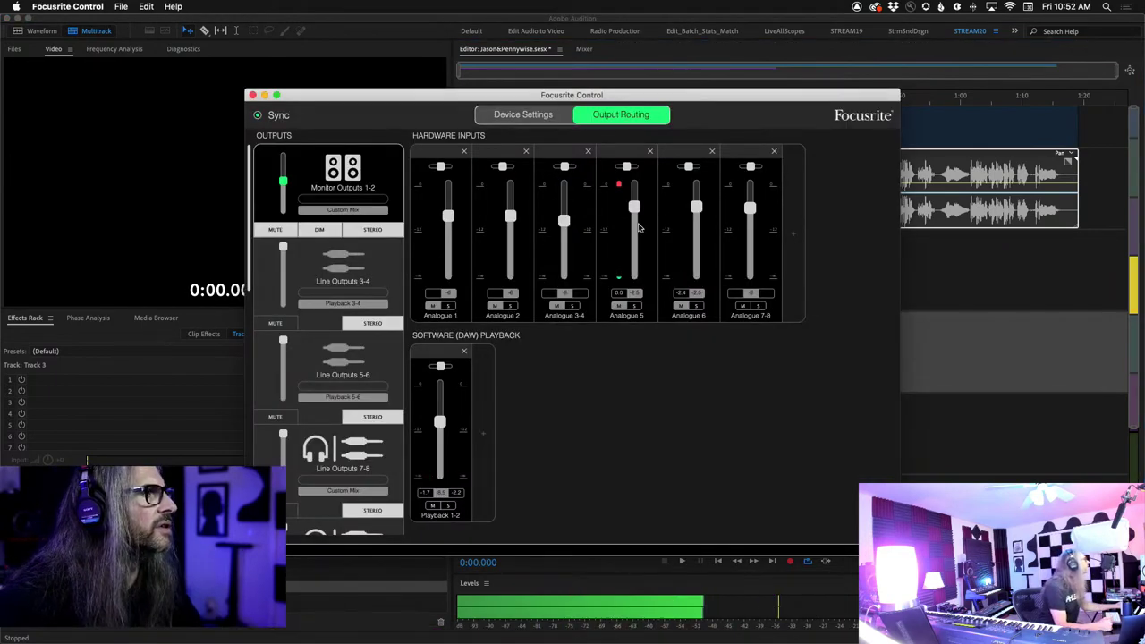
pyautogui.click(386, 273)
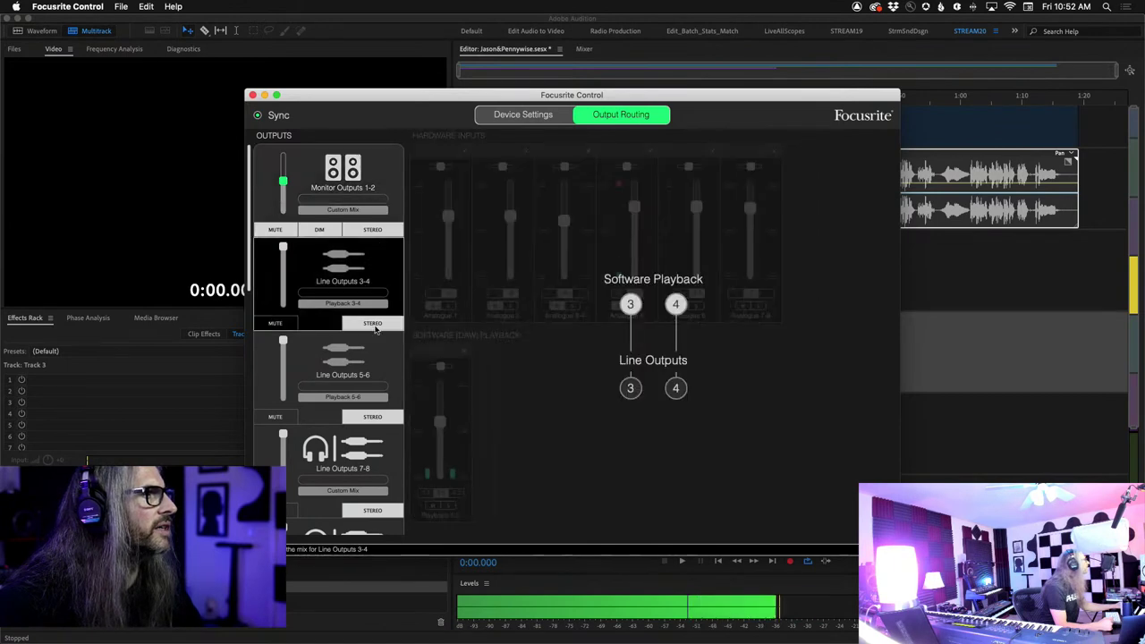
pyautogui.click(384, 367)
pyautogui.click(383, 462)
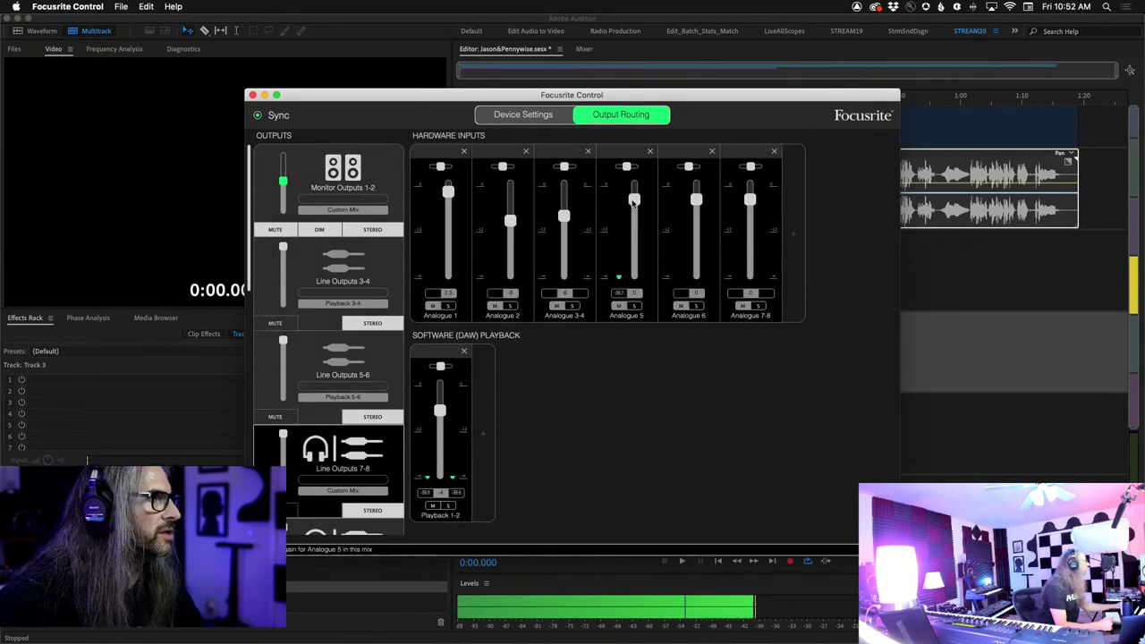
pyautogui.moveTo(632, 202)
pyautogui.mouseDown()
pyautogui.moveTo(633, 275)
pyautogui.moveTo(633, 204)
pyautogui.mouseUp()
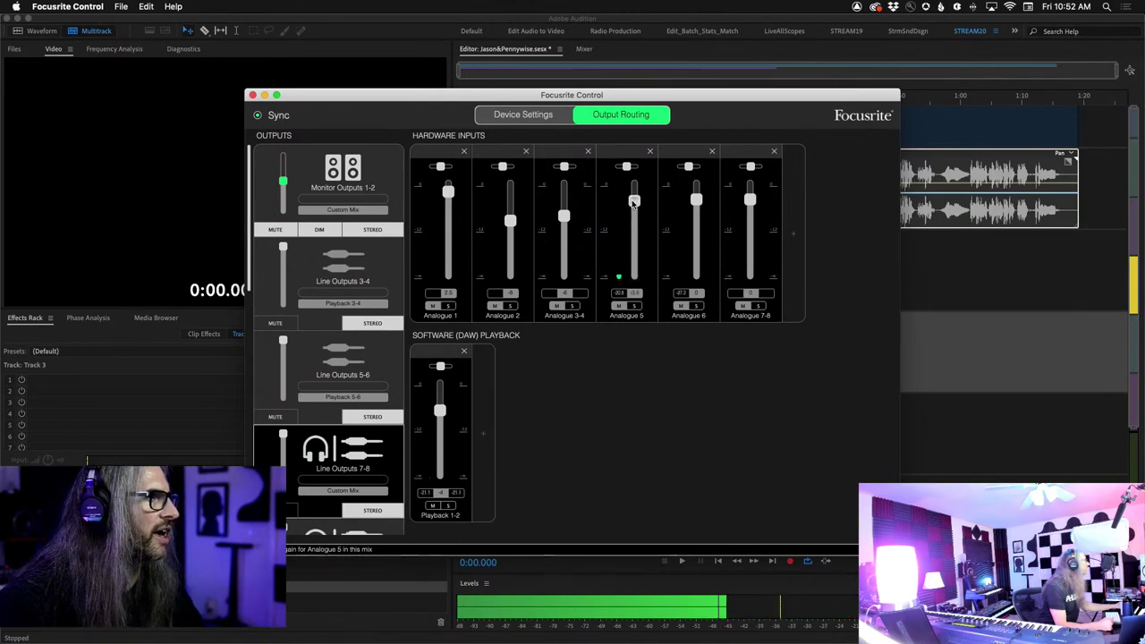
# Examine the hardware input and playback levels in the Loopback 1-2 and S/PDIF Outputs 1-2 custom mixes.
pyautogui.scroll(-3, 353, 382)
pyautogui.scroll(-5, 358, 394)
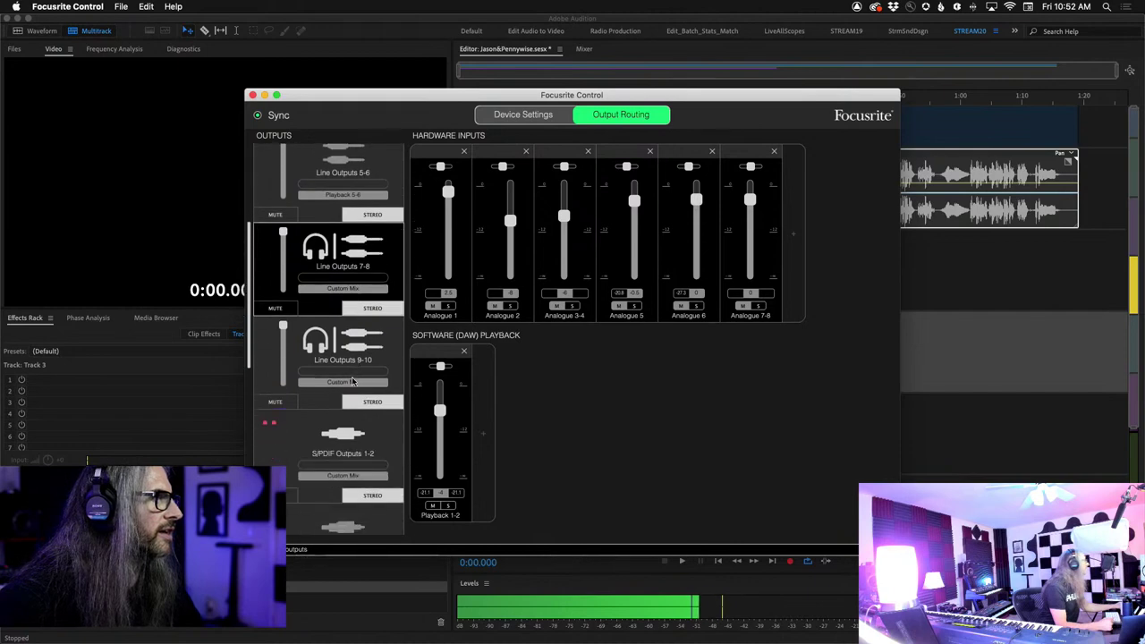
pyautogui.scroll(-10, 373, 415)
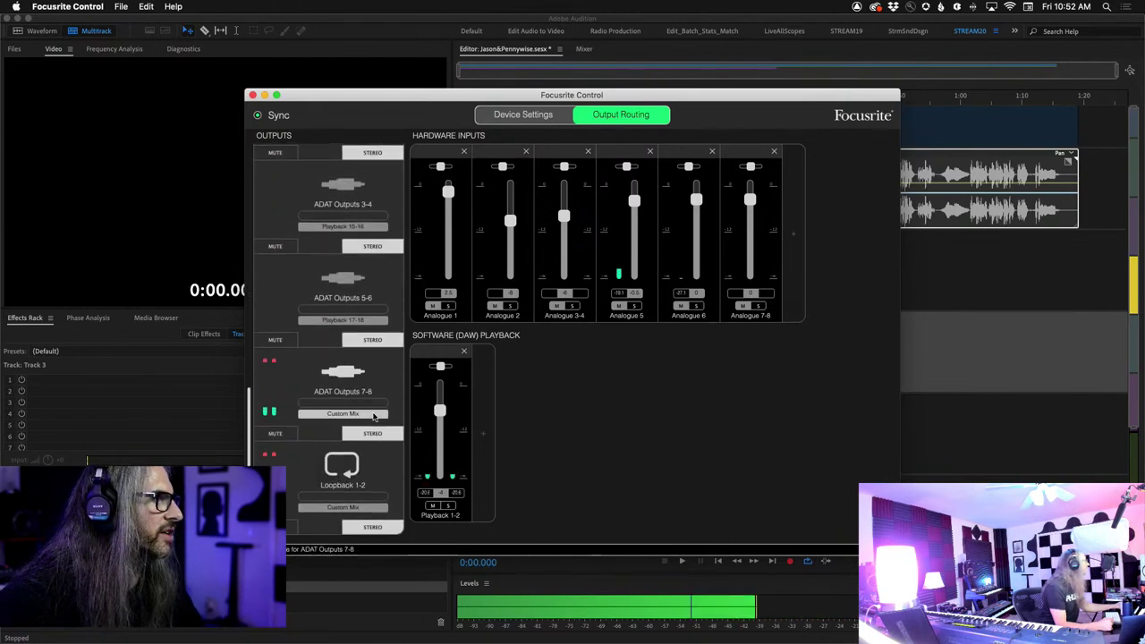
pyautogui.click(378, 474)
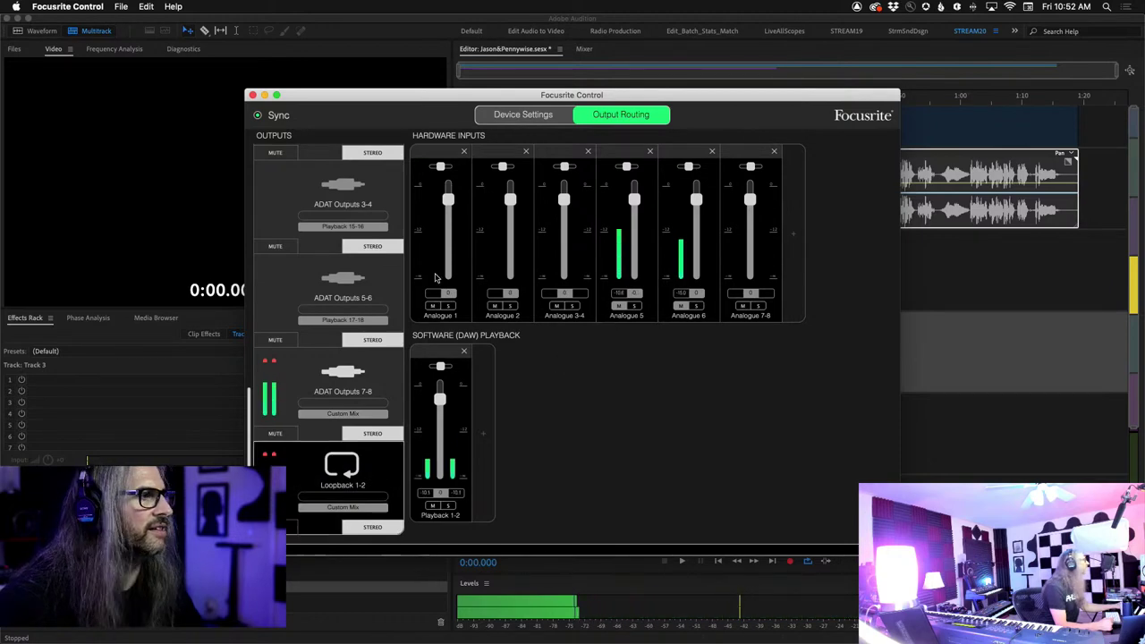
pyautogui.scroll(15, 366, 271)
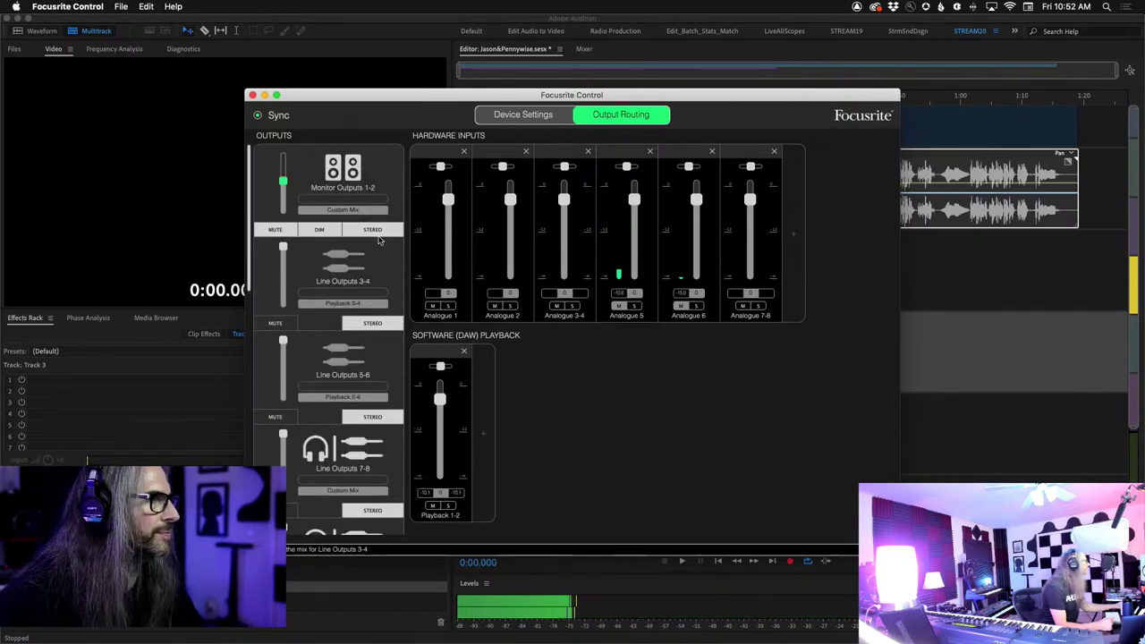
pyautogui.scroll(-5, 342, 407)
pyautogui.scroll(-2, 343, 407)
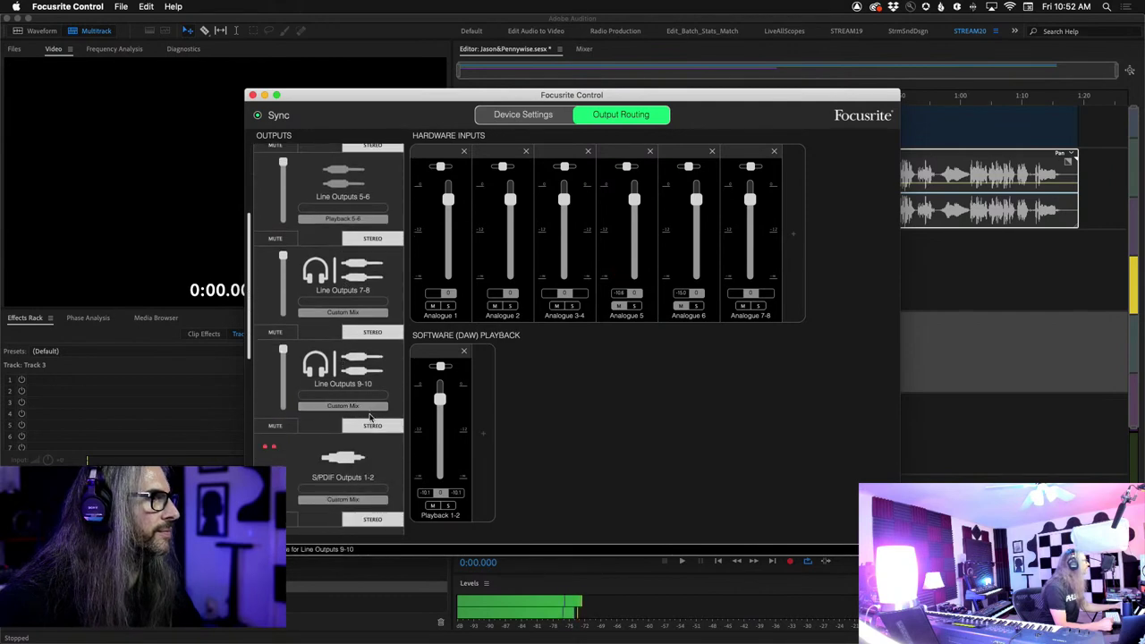
pyautogui.click(343, 461)
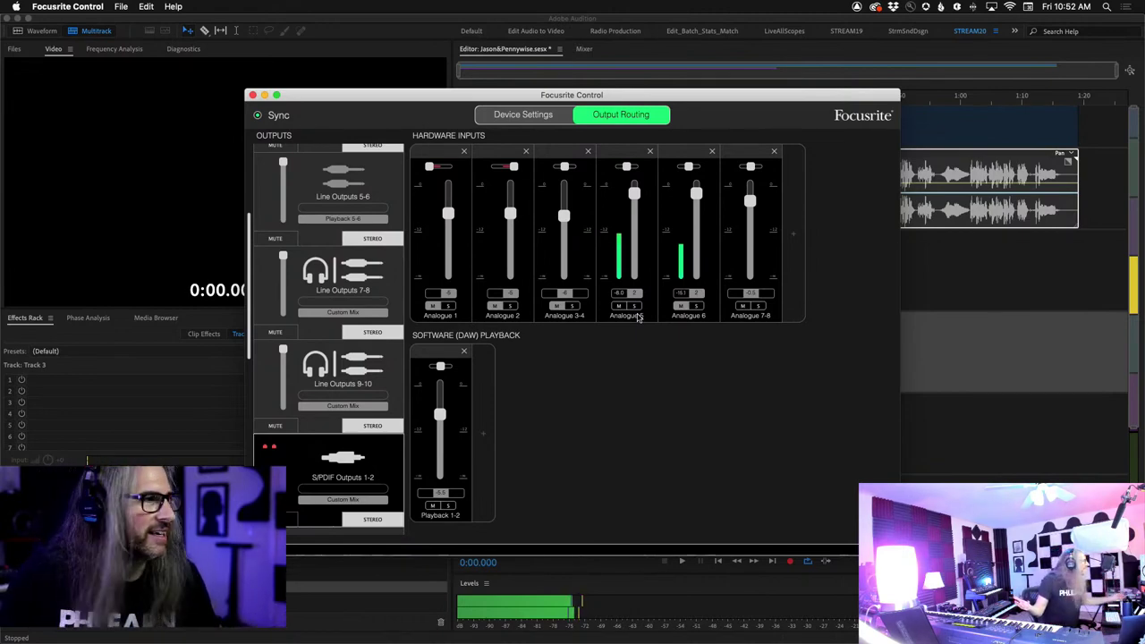
pyautogui.scroll(-10, 338, 426)
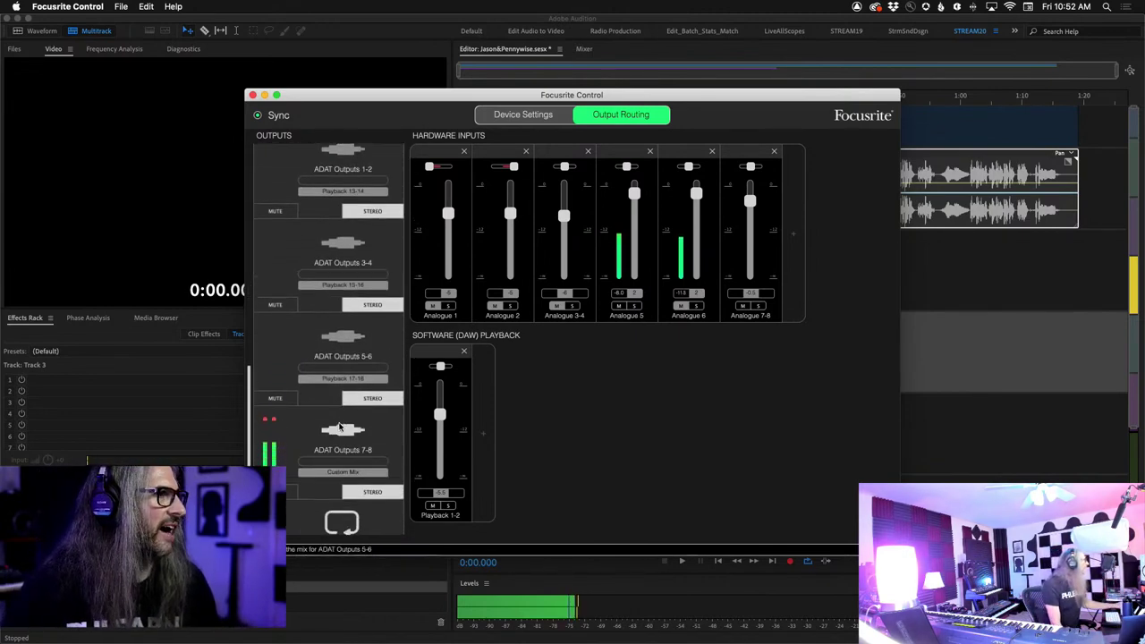
pyautogui.click(387, 465)
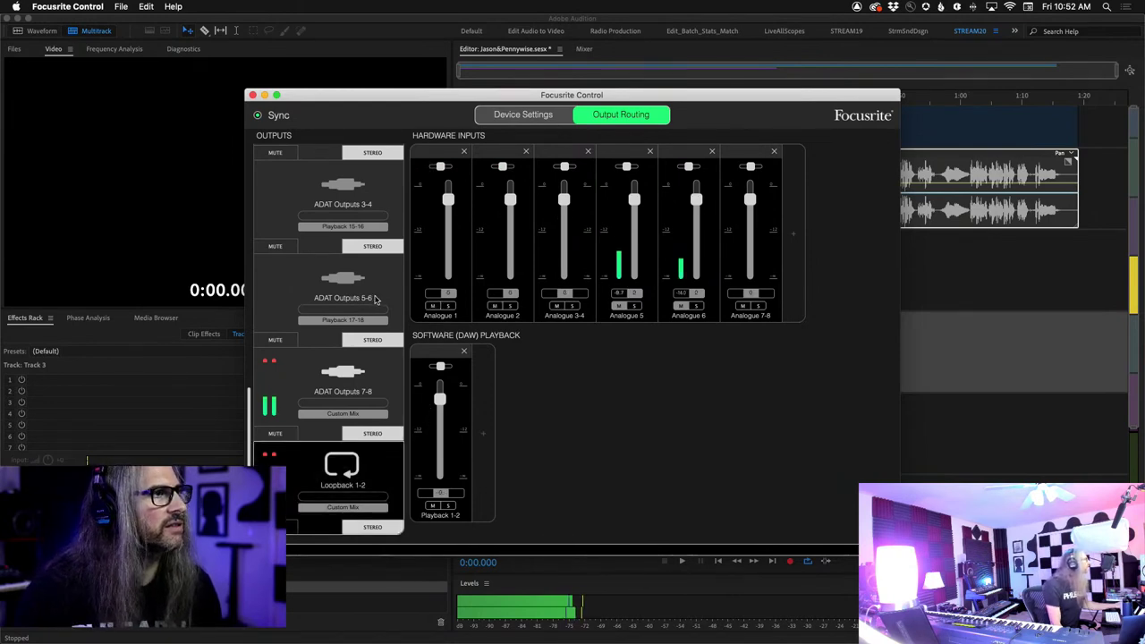
pyautogui.scroll(8, 383, 286)
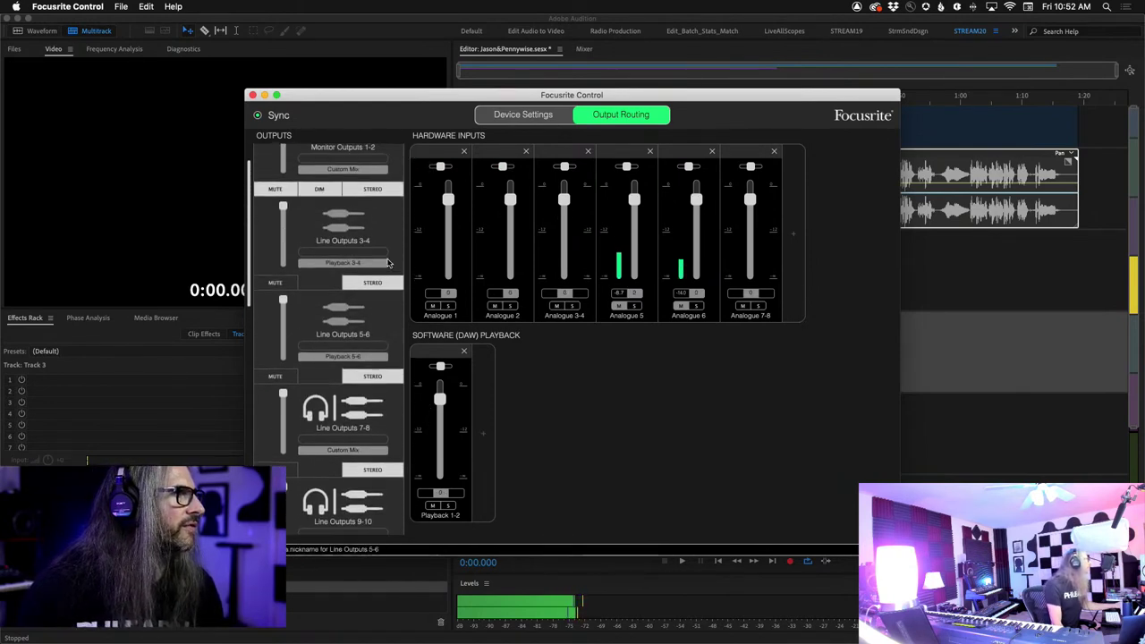
pyautogui.scroll(1, 387, 262)
pyautogui.scroll(-5, 378, 451)
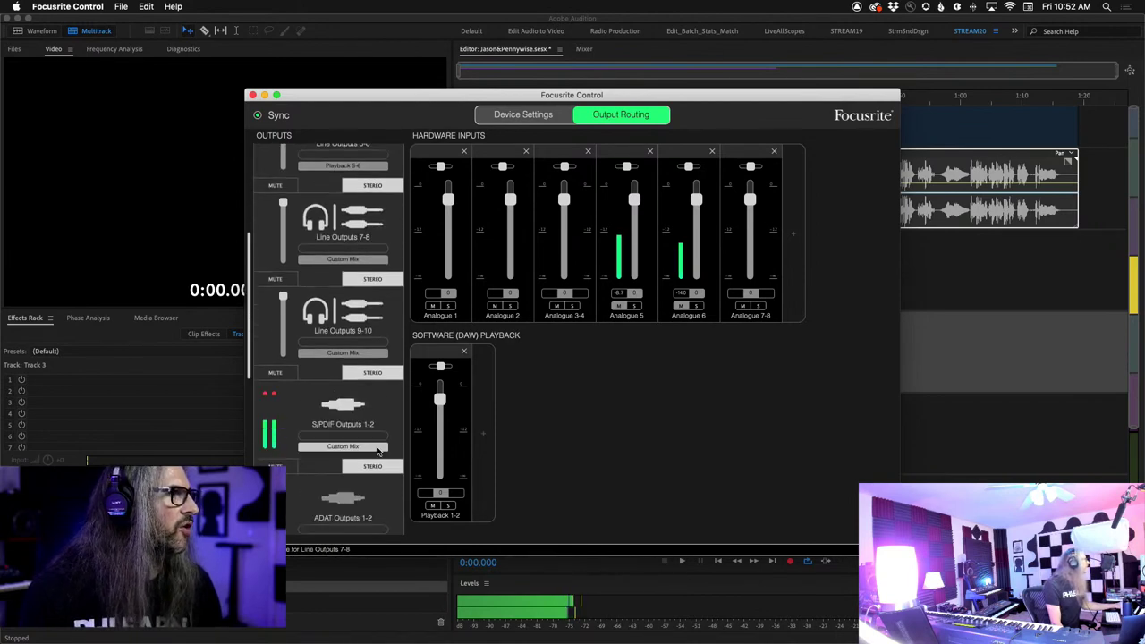
pyautogui.click(376, 450)
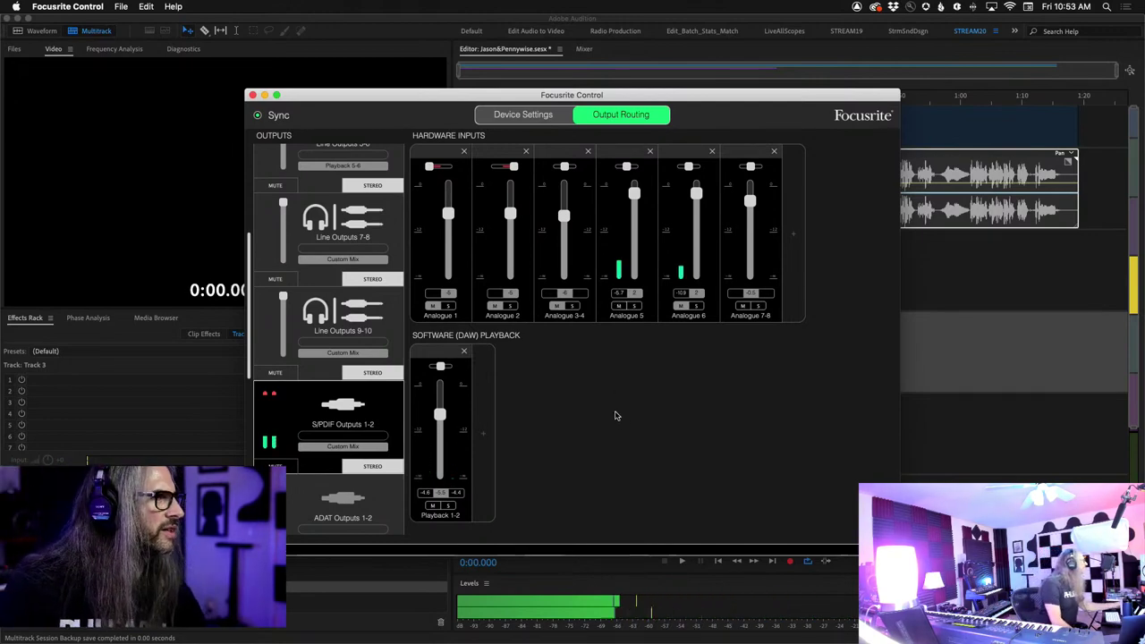
# Turn Track 3's volume fully down in Audition and set Session Strings 2's velocity-switch articulation to Tremolo in Kontakt.
pyautogui.click(956, 379)
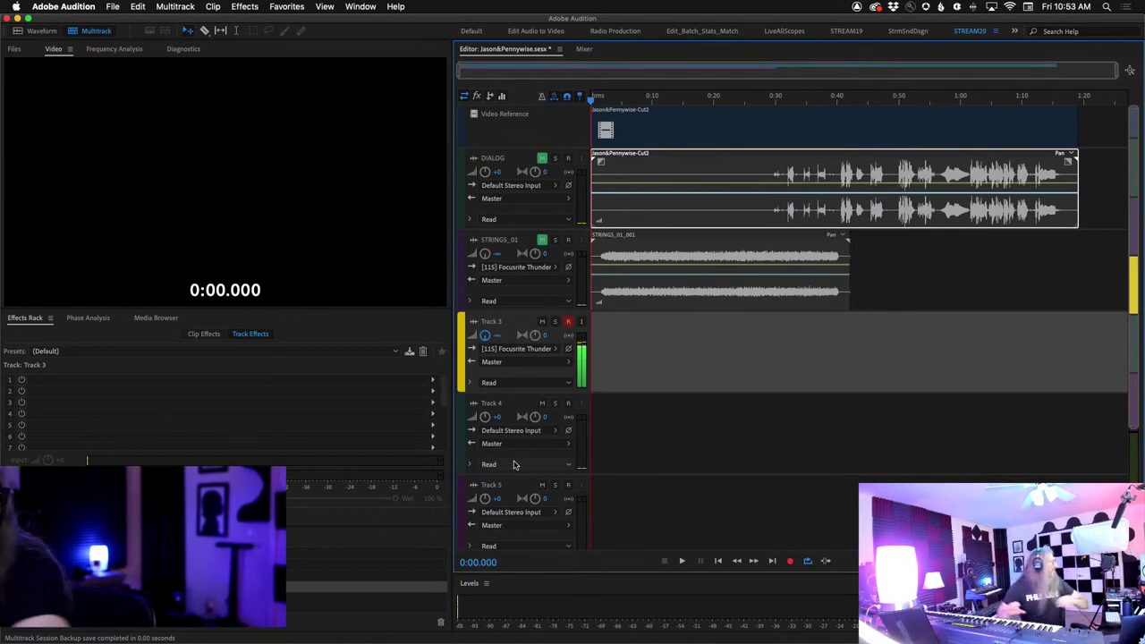
pyautogui.moveTo(506, 640)
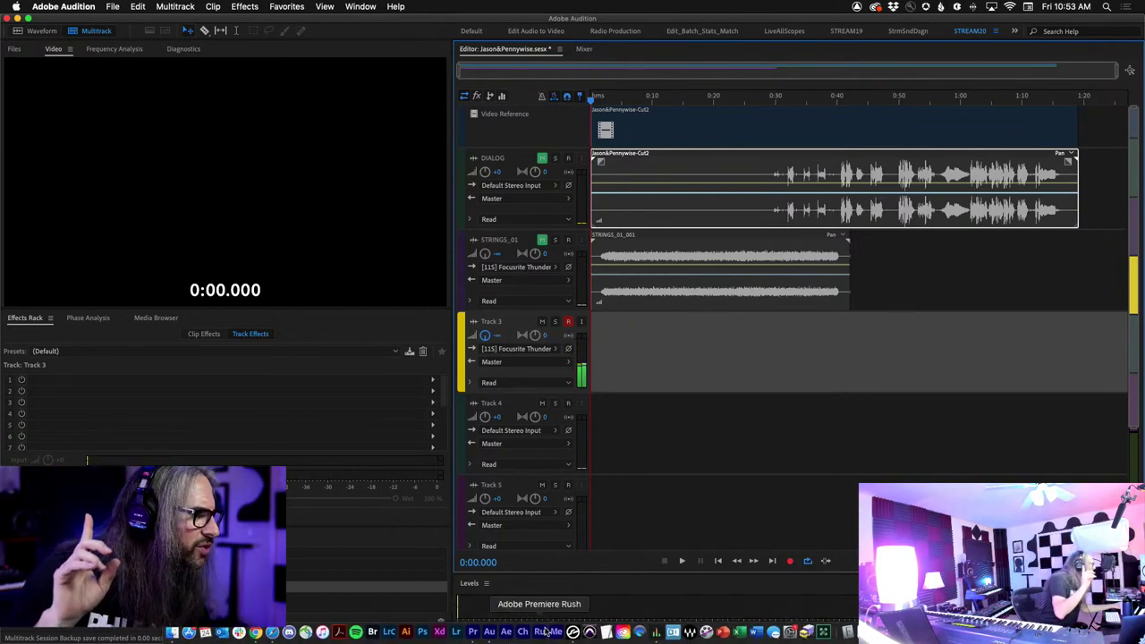
pyautogui.click(572, 640)
pyautogui.click(586, 407)
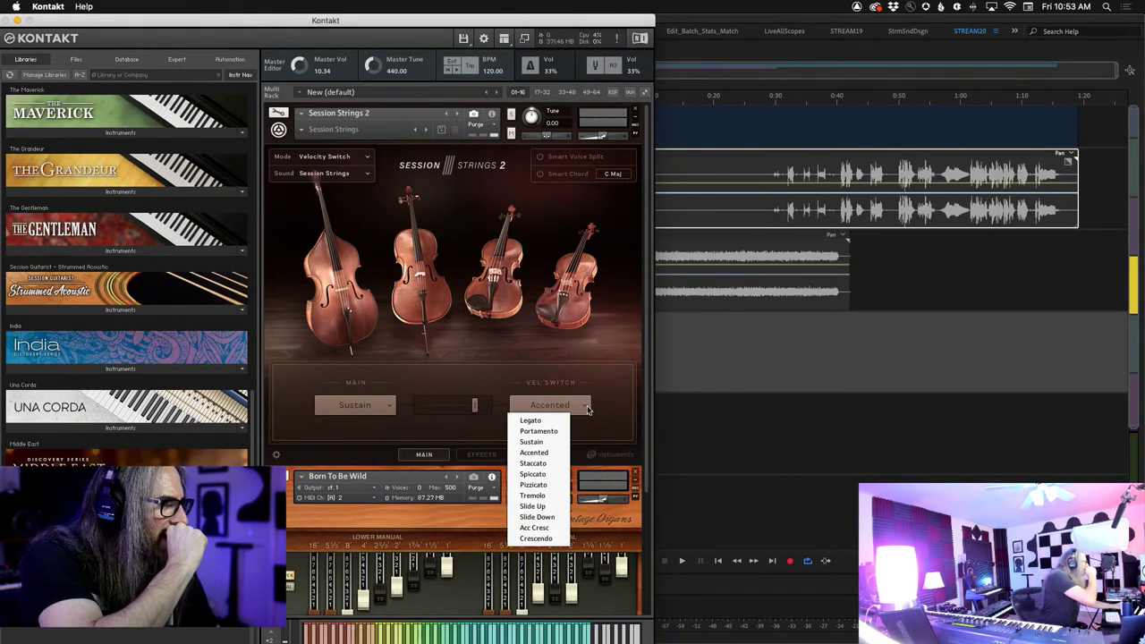
pyautogui.click(535, 495)
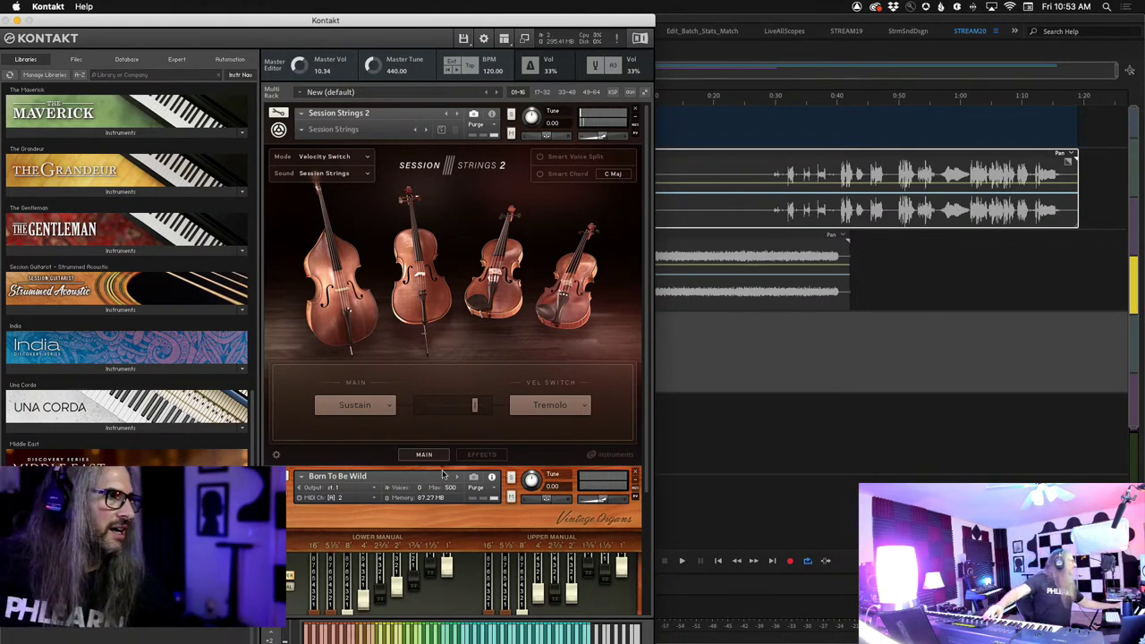
# Try a low velocity-switch threshold of about 18 in Session Strings 2 and raise it close to the maximum.
pyautogui.moveTo(472, 407); pyautogui.dragTo(412, 406)
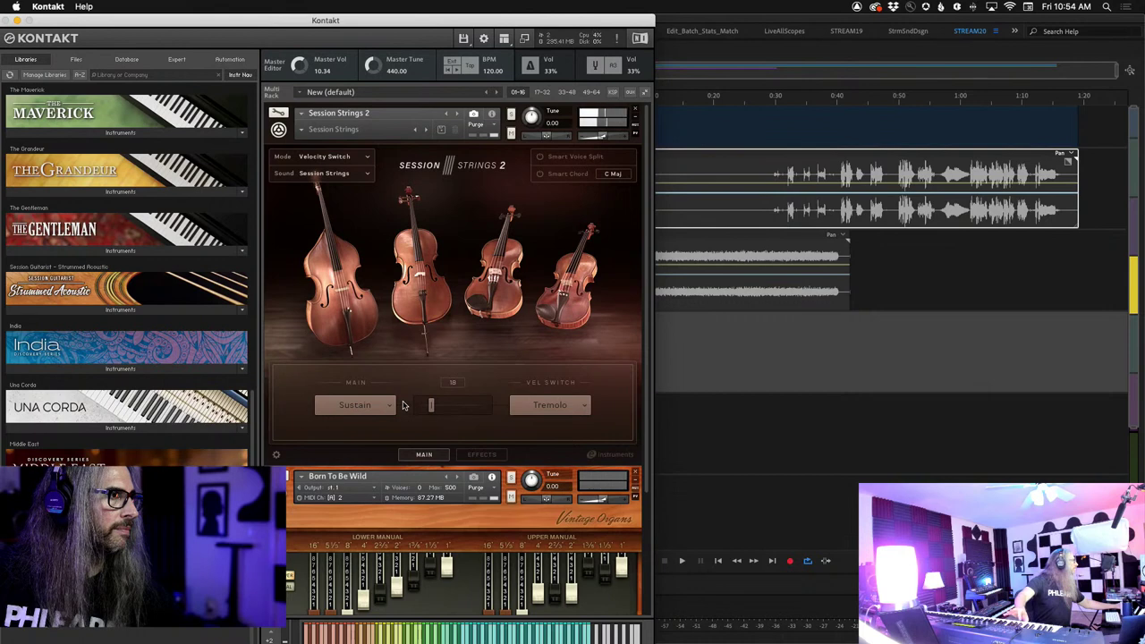
pyautogui.moveTo(431, 405); pyautogui.dragTo(479, 412)
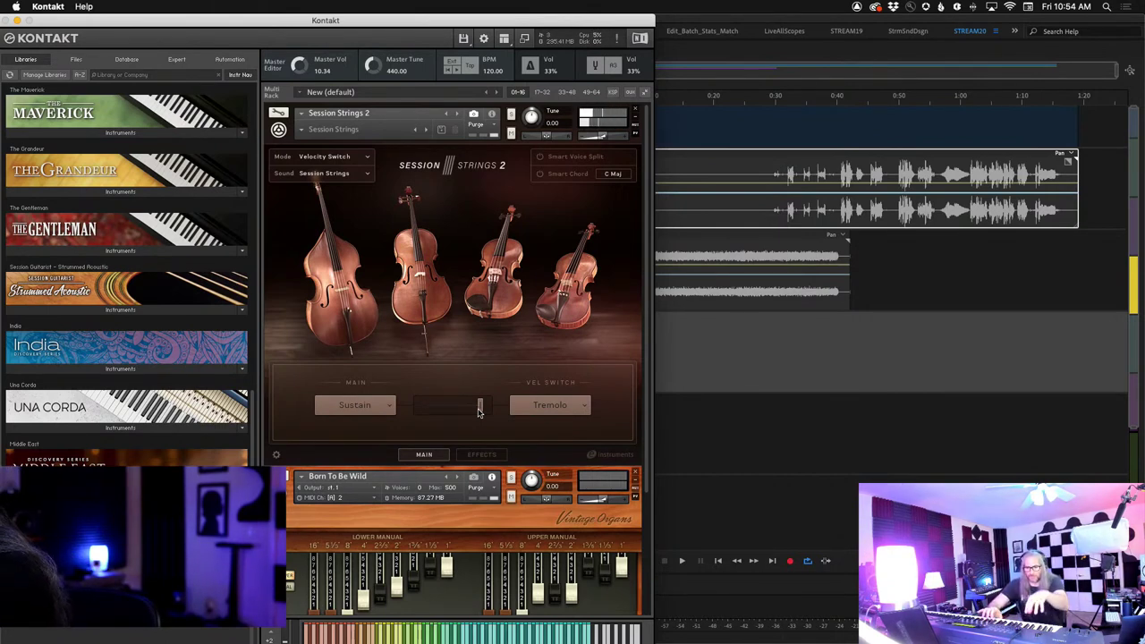
pyautogui.click(478, 411)
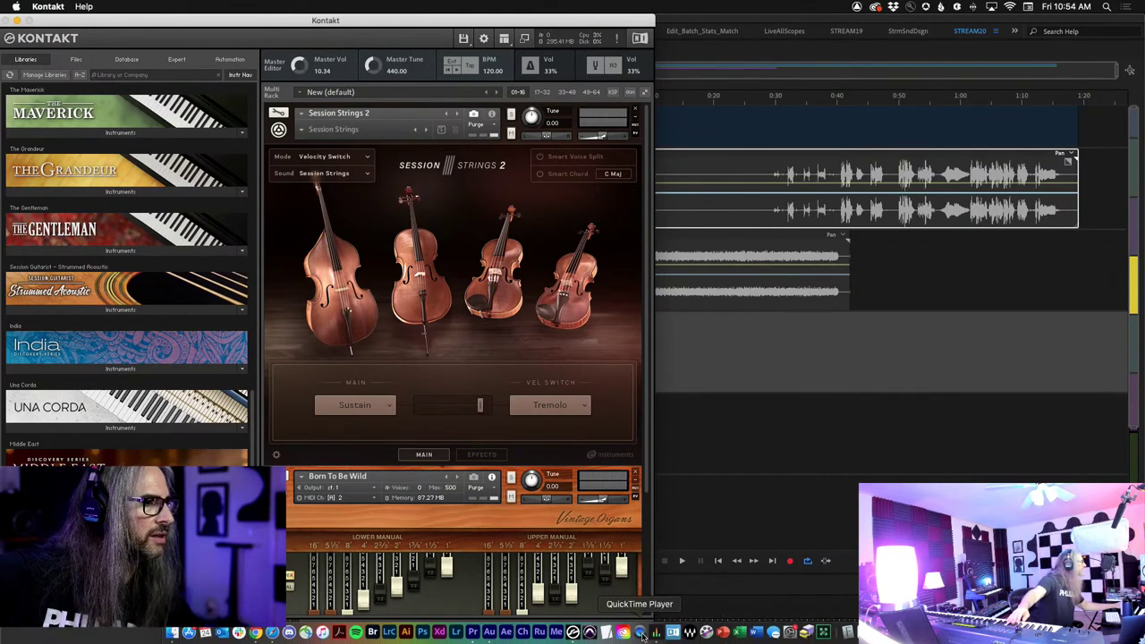
# Check the Analogue 5 channel in Focusrite Control's S/PDIF Outputs 1-2 mix and return to Audition.
pyautogui.click(656, 632)
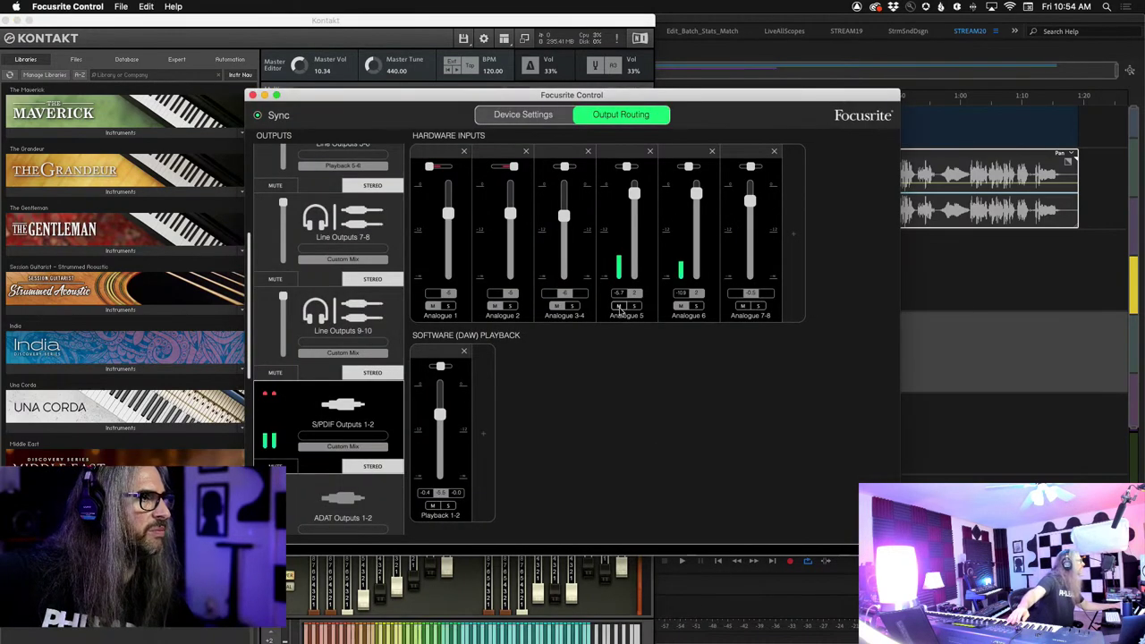
pyautogui.click(618, 306)
pyautogui.click(957, 382)
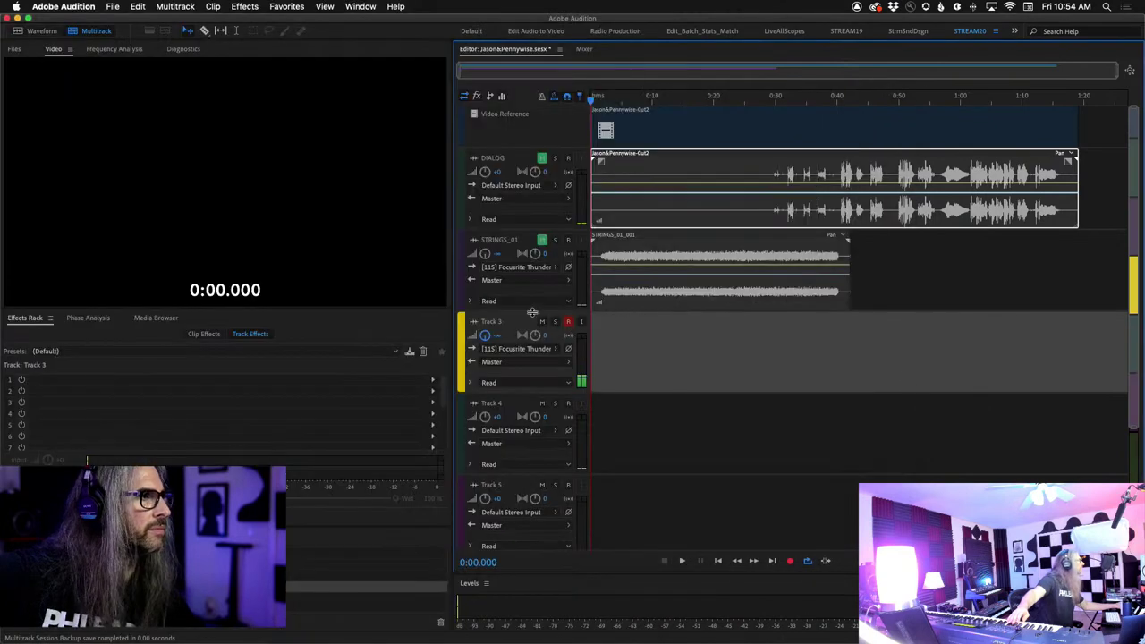
pyautogui.click(789, 561)
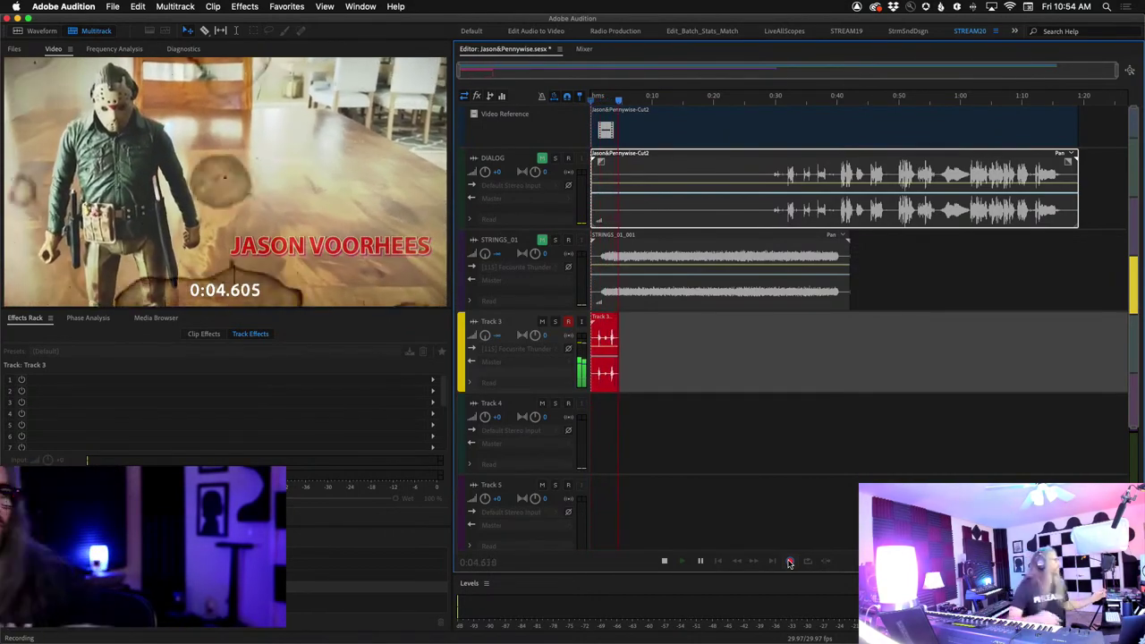
pyautogui.press('space')
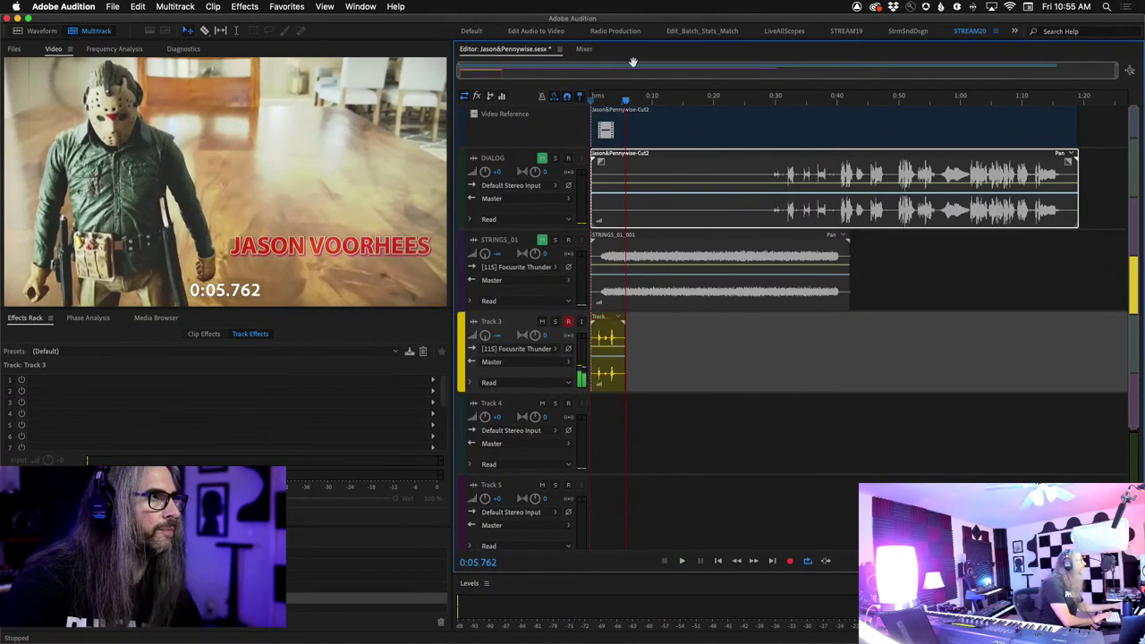
pyautogui.moveTo(627, 101); pyautogui.dragTo(551, 100)
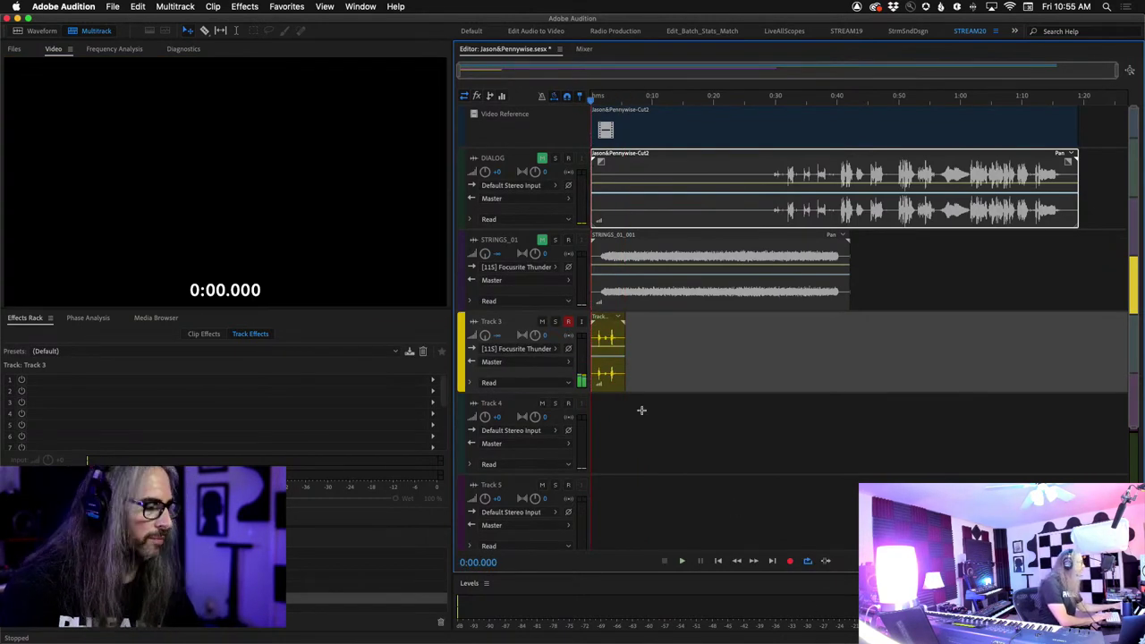
pyautogui.press('Delete')
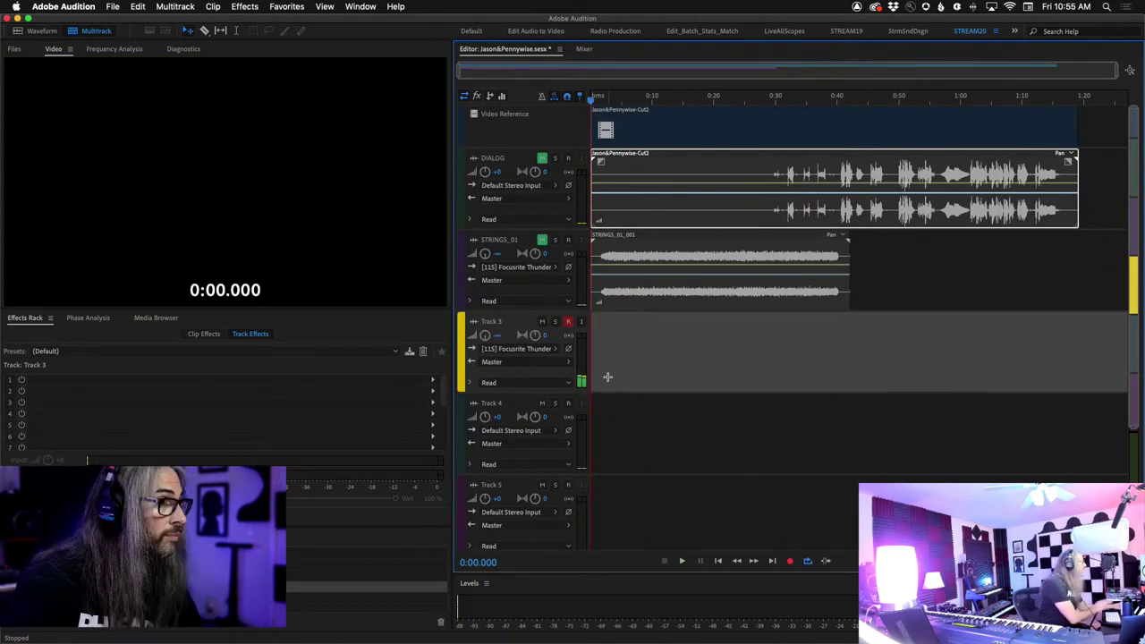
pyautogui.click(791, 562)
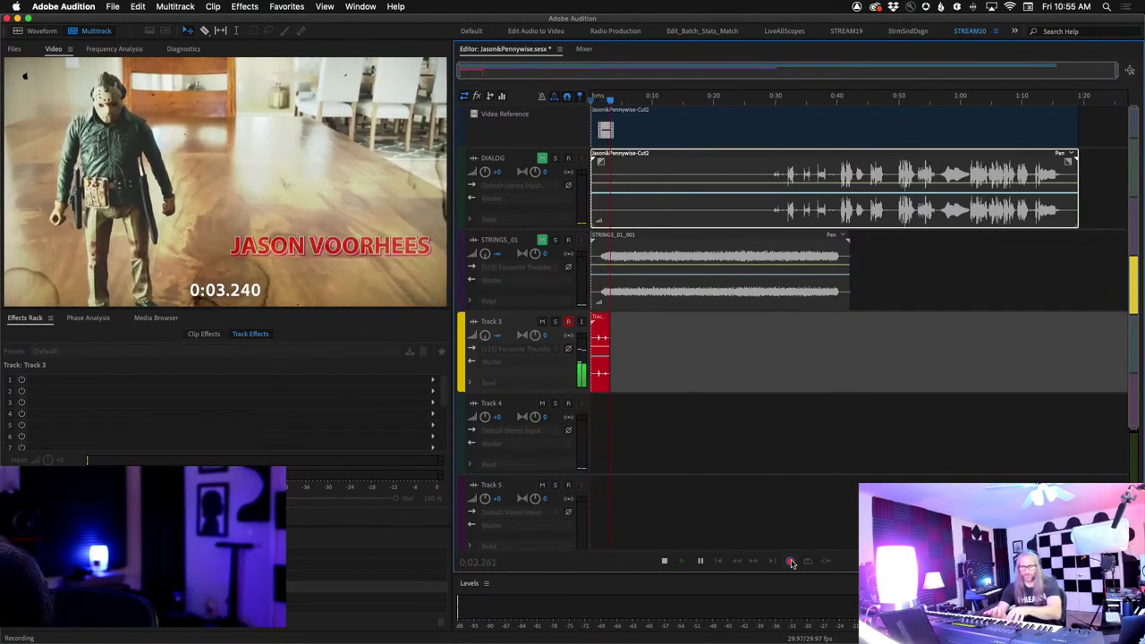
pyautogui.press('space')
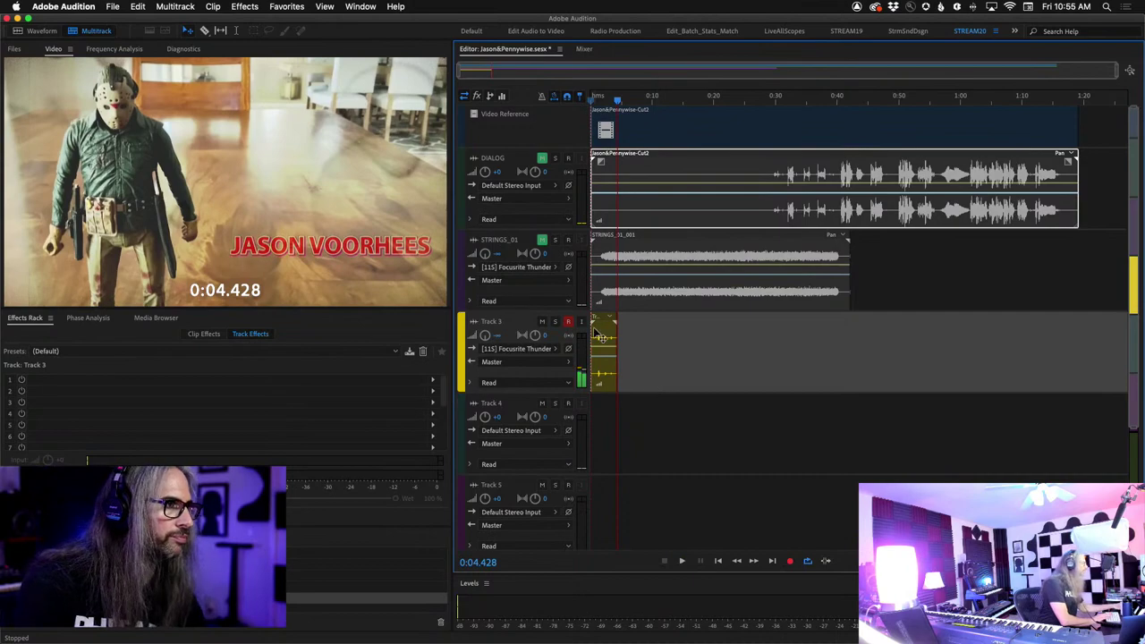
pyautogui.press('super+z')
# Record the strings on Track 3 from 0:00.000 to about 1:18 and disarm the track.
pyautogui.moveTo(621, 101); pyautogui.dragTo(591, 101)
pyautogui.click(789, 561)
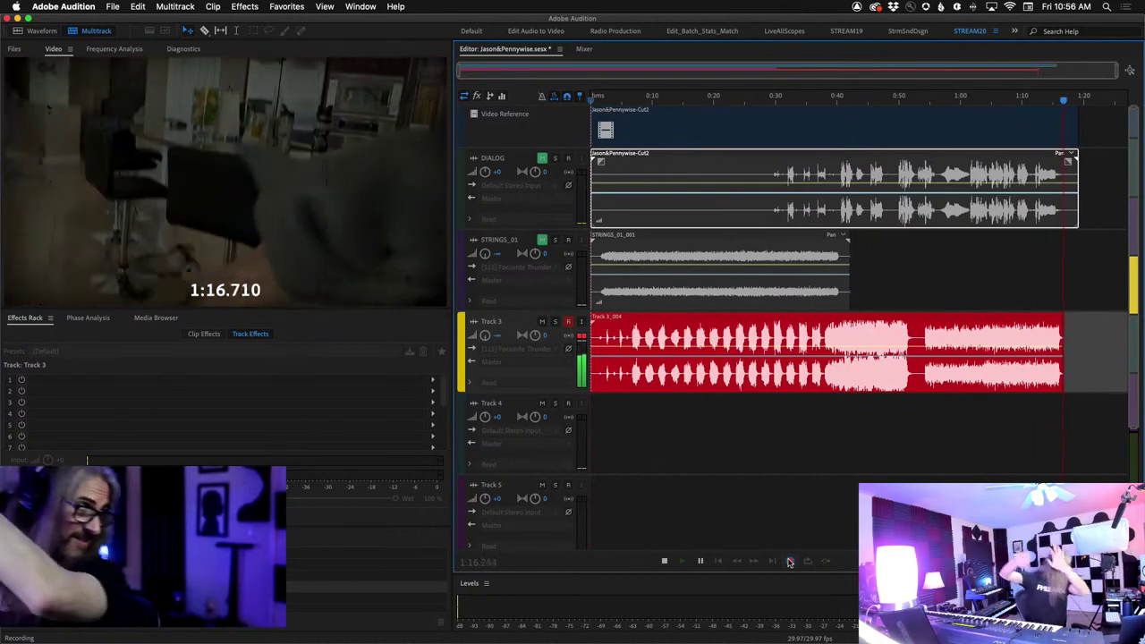
pyautogui.click(790, 562)
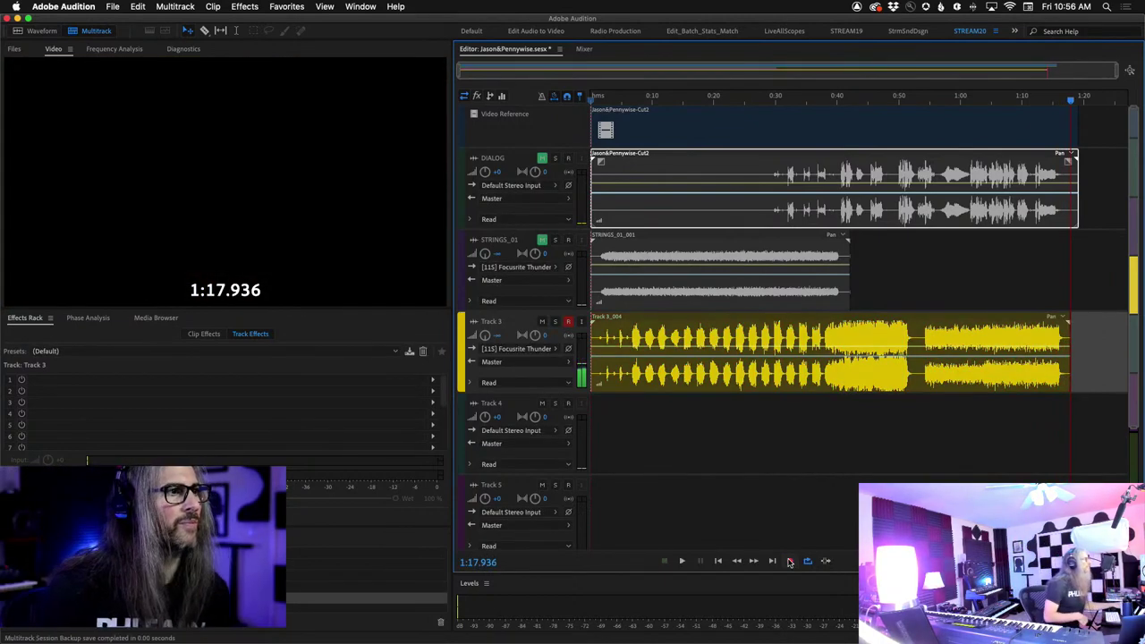
pyautogui.click(570, 320)
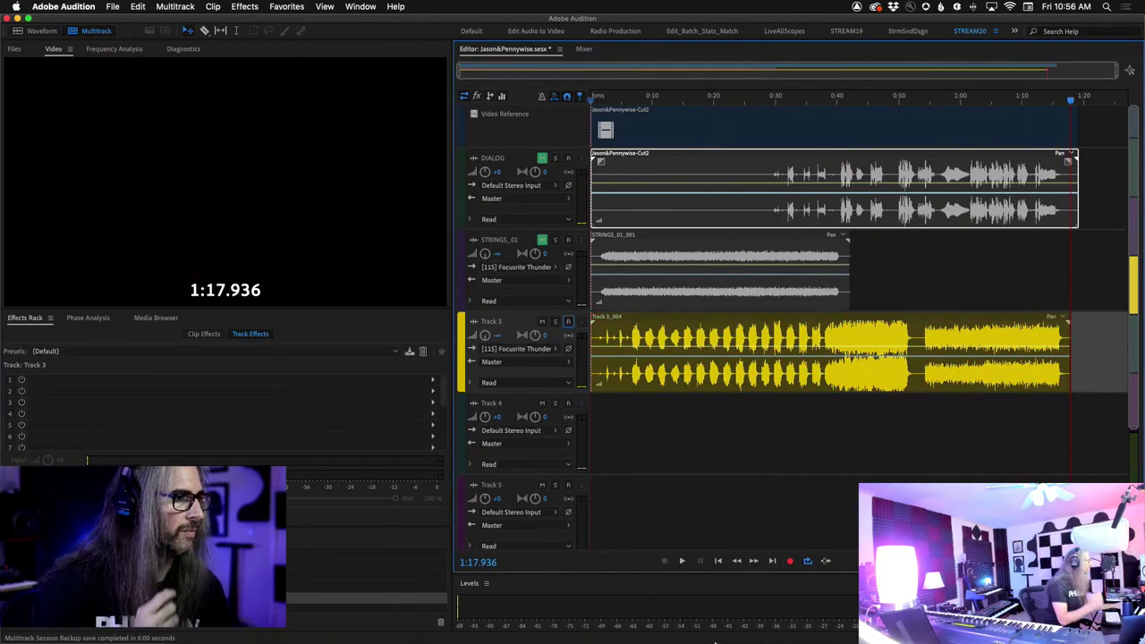
# Check the S/PDIF Outputs 1-2 mix in Focusrite Control, and return Audition's playhead to 0:00.000.
pyautogui.click(657, 632)
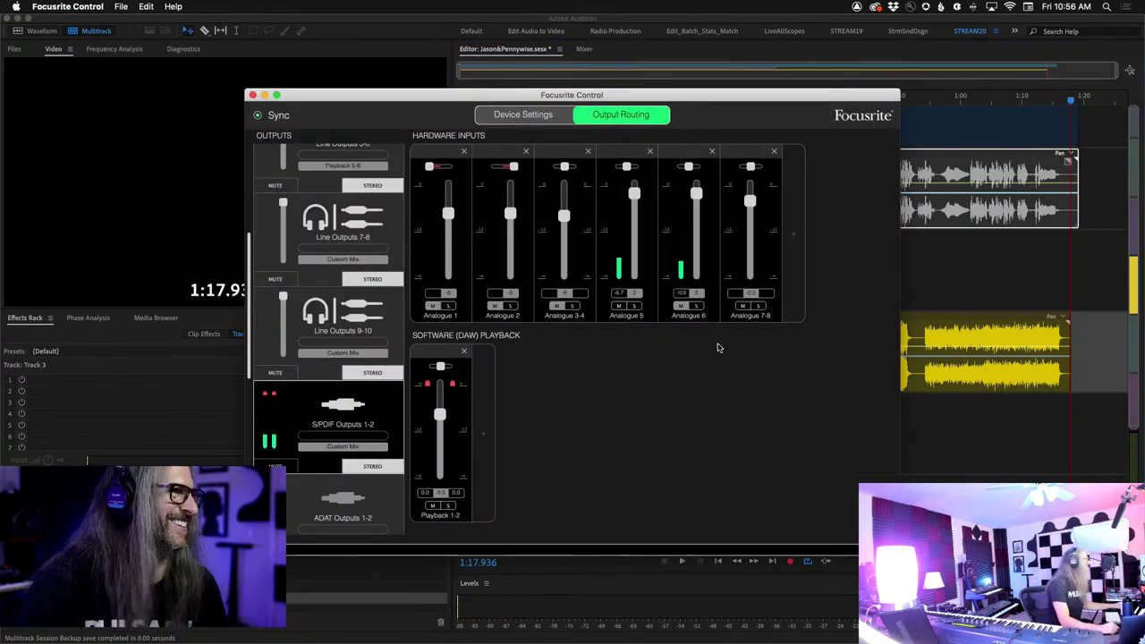
pyautogui.click(947, 470)
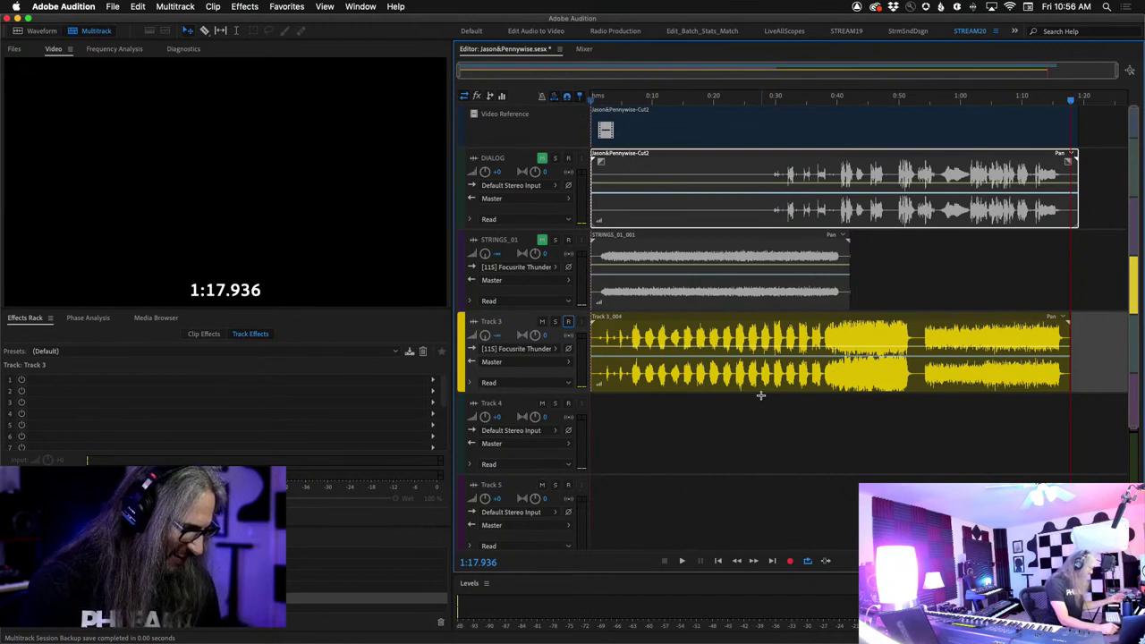
pyautogui.scroll(-5, 760, 394)
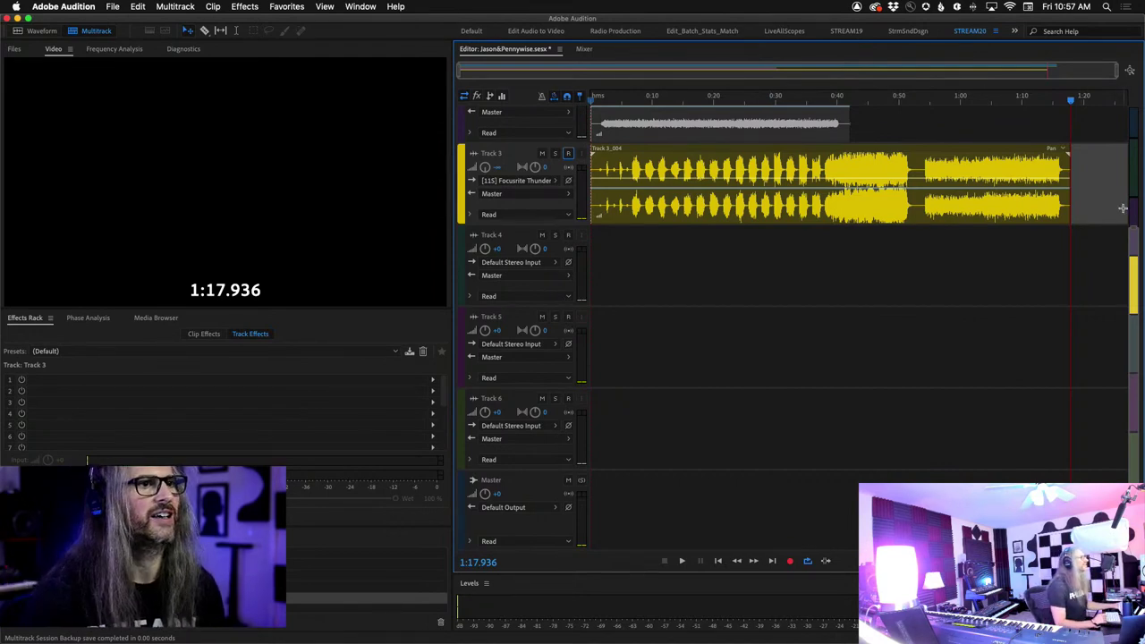
pyautogui.scroll(3, 1132, 229)
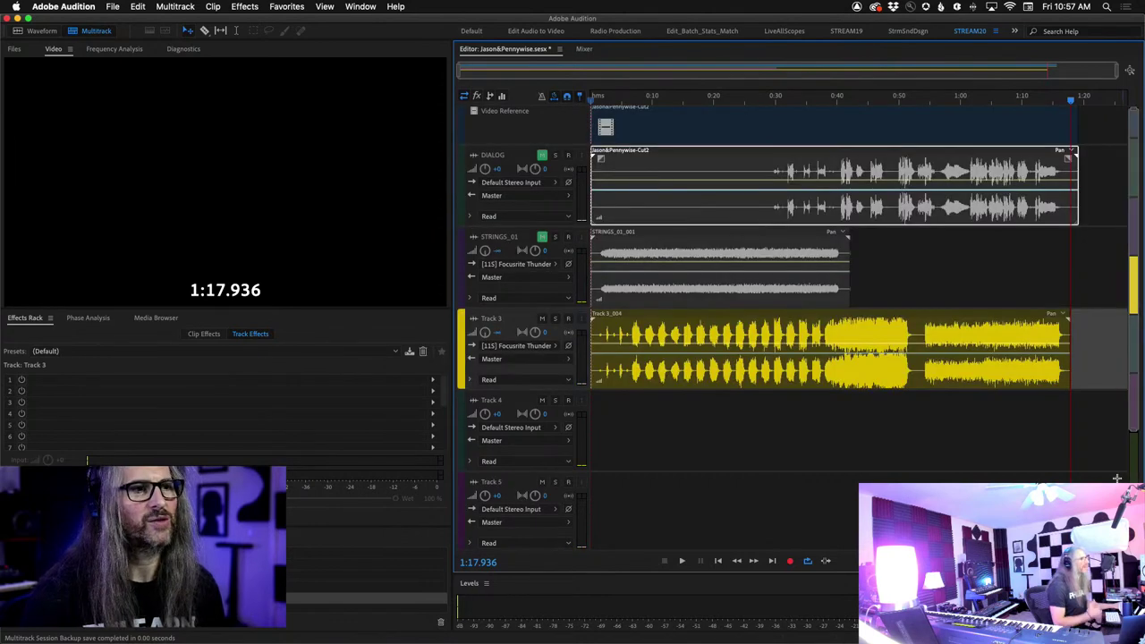
pyautogui.moveTo(1068, 105); pyautogui.dragTo(540, 106)
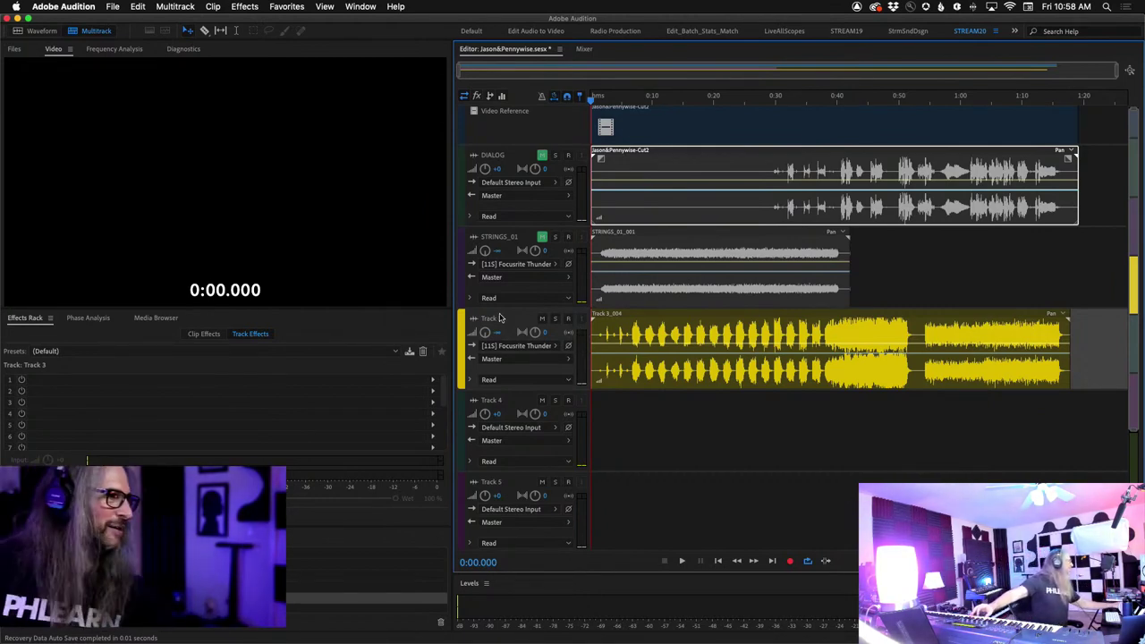
# Lower the Born To Be Wild organ's volume slightly in Kontakt and return to Audition.
pyautogui.moveTo(445, 643)
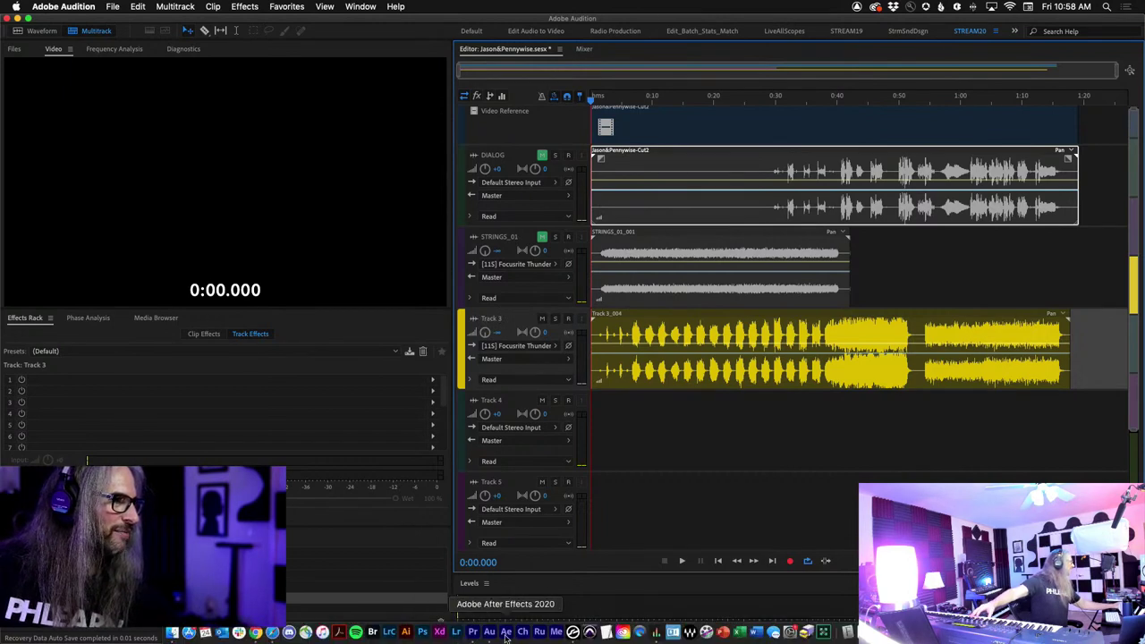
pyautogui.click(573, 632)
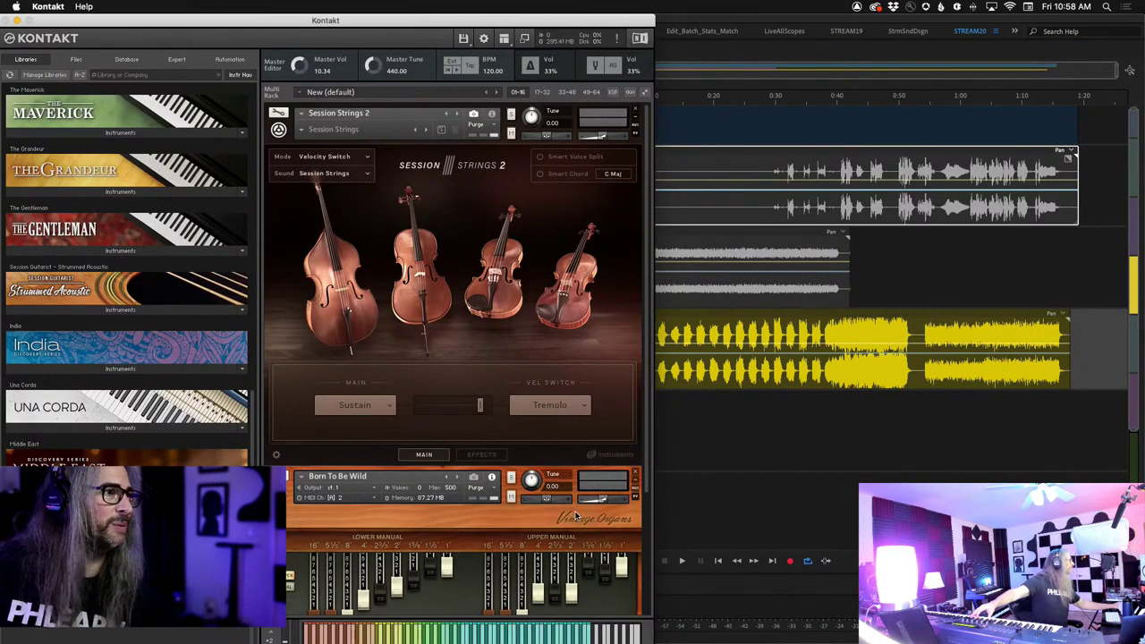
pyautogui.moveTo(611, 503); pyautogui.dragTo(599, 500)
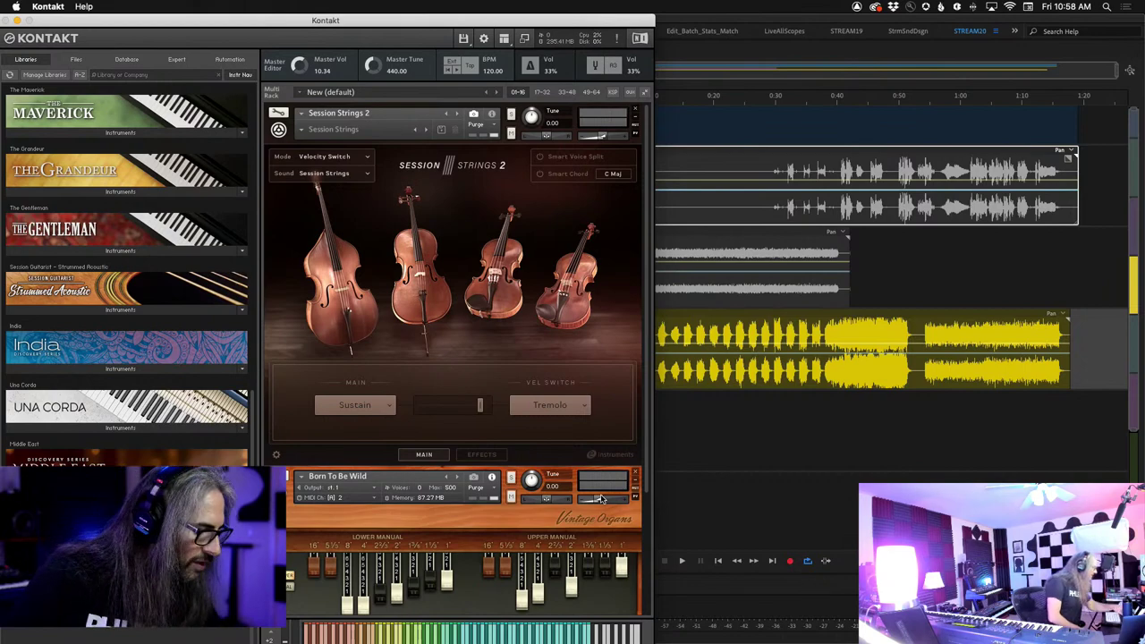
pyautogui.click(712, 521)
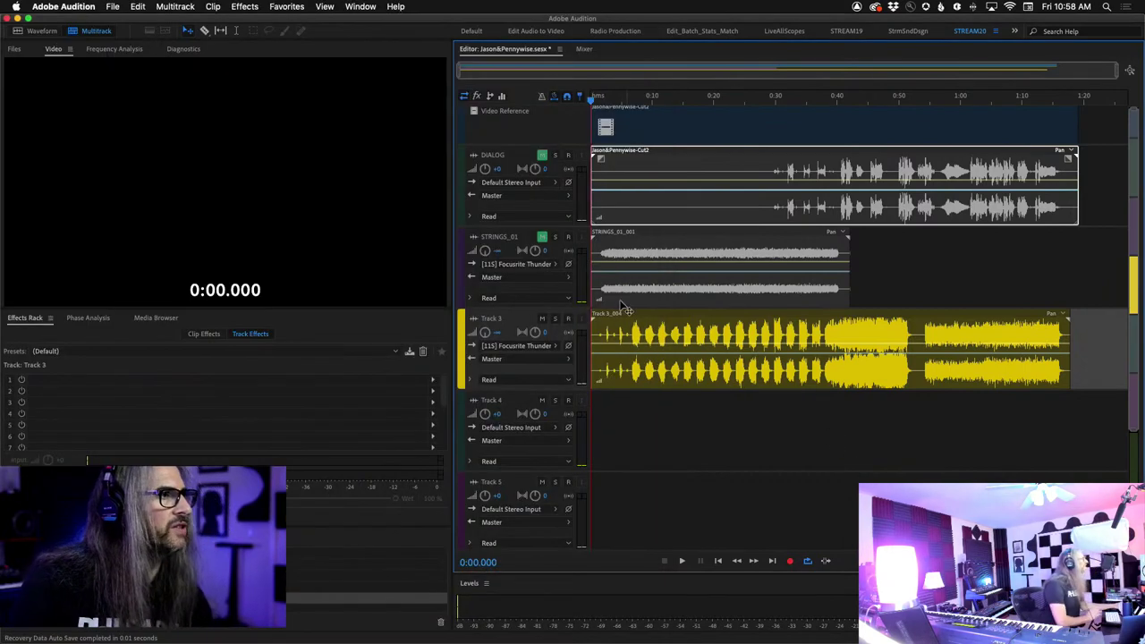
# Unmute STRINGS_01 and audition the mix from 0:05.609 with STRINGS_01 at -7.5 and Track 3 at -4.8, returning the playhead to the start.
pyautogui.click(534, 243)
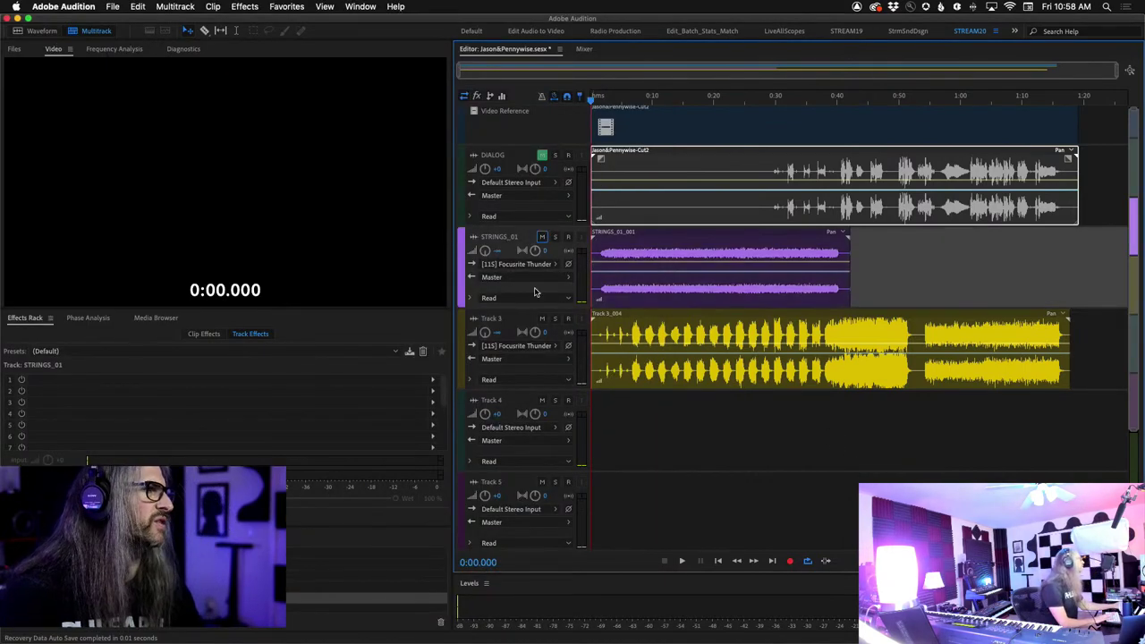
pyautogui.click(623, 101)
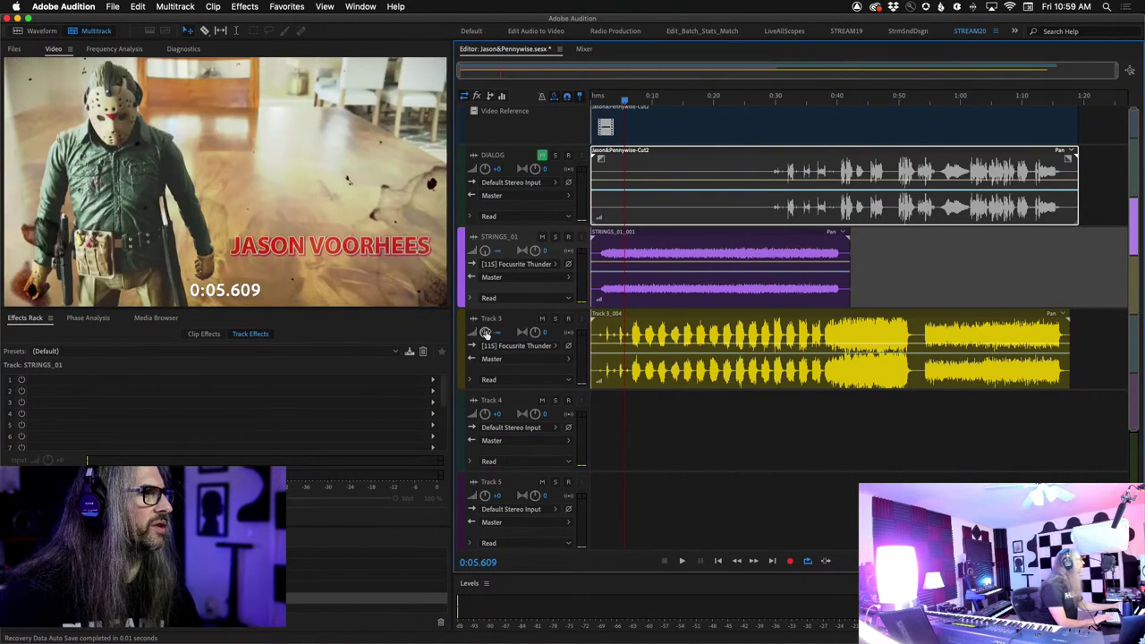
pyautogui.click(484, 332)
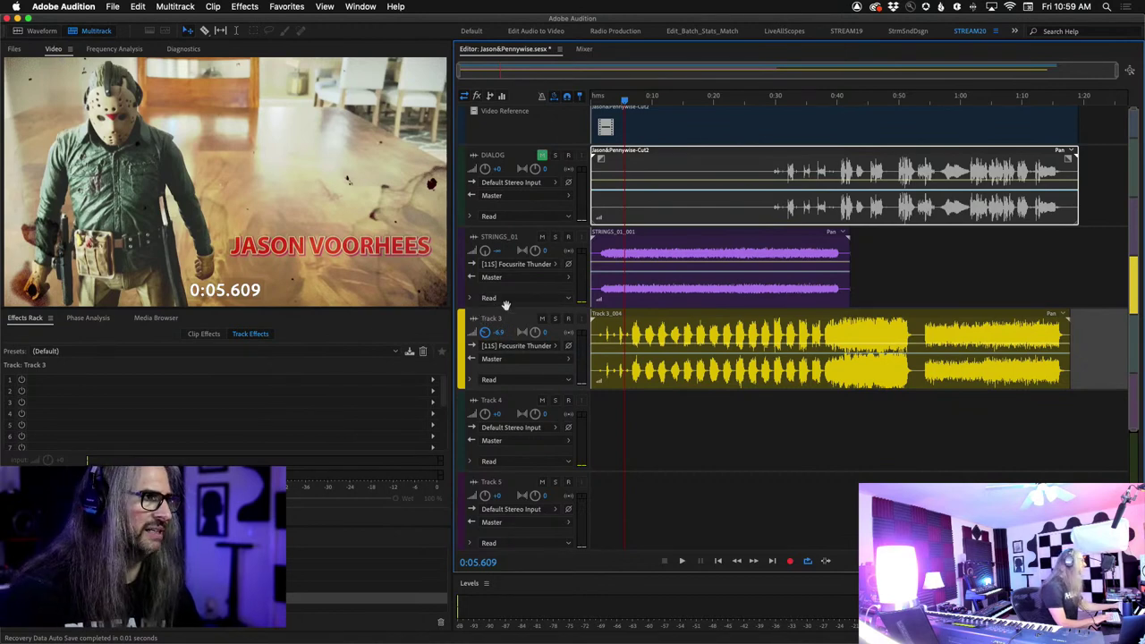
pyautogui.press('space')
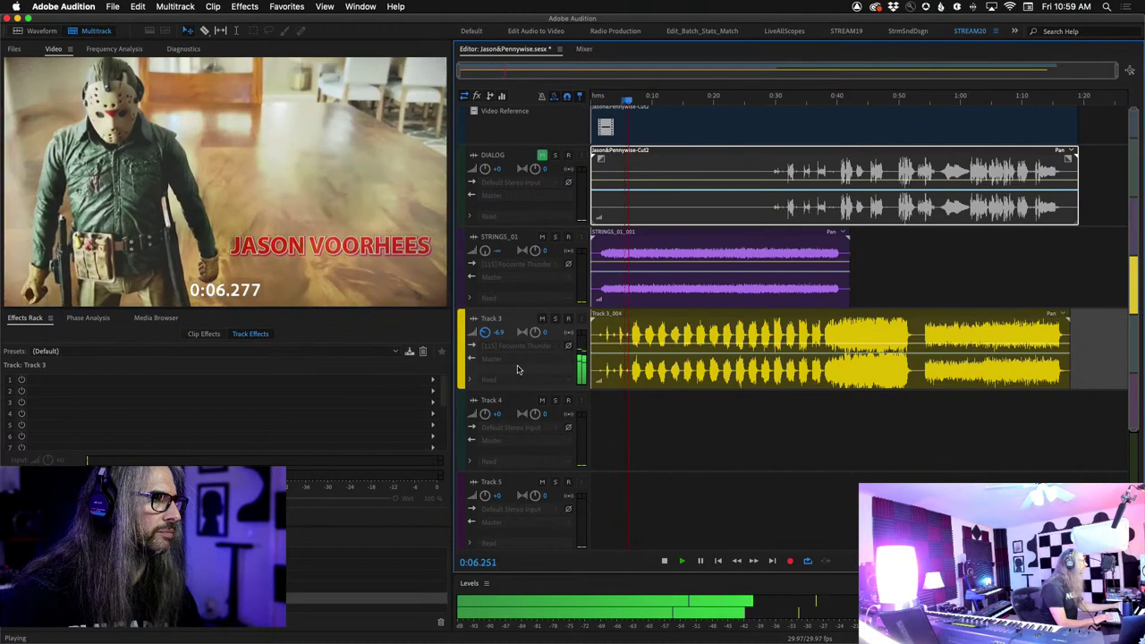
pyautogui.moveTo(484, 335)
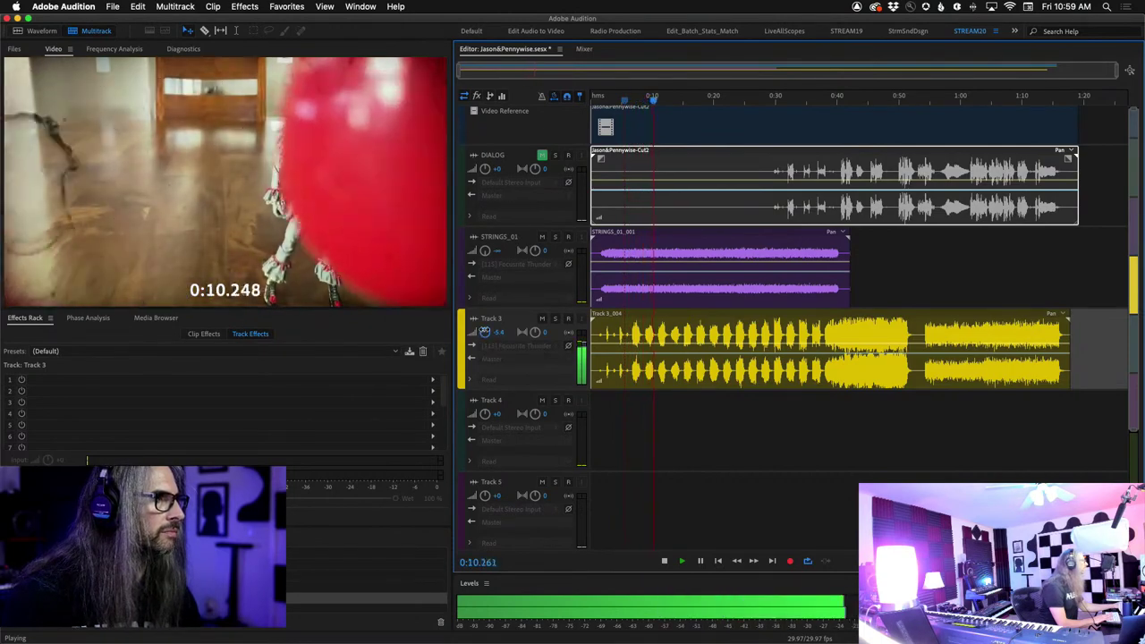
pyautogui.moveTo(484, 334); pyautogui.dragTo(484, 331)
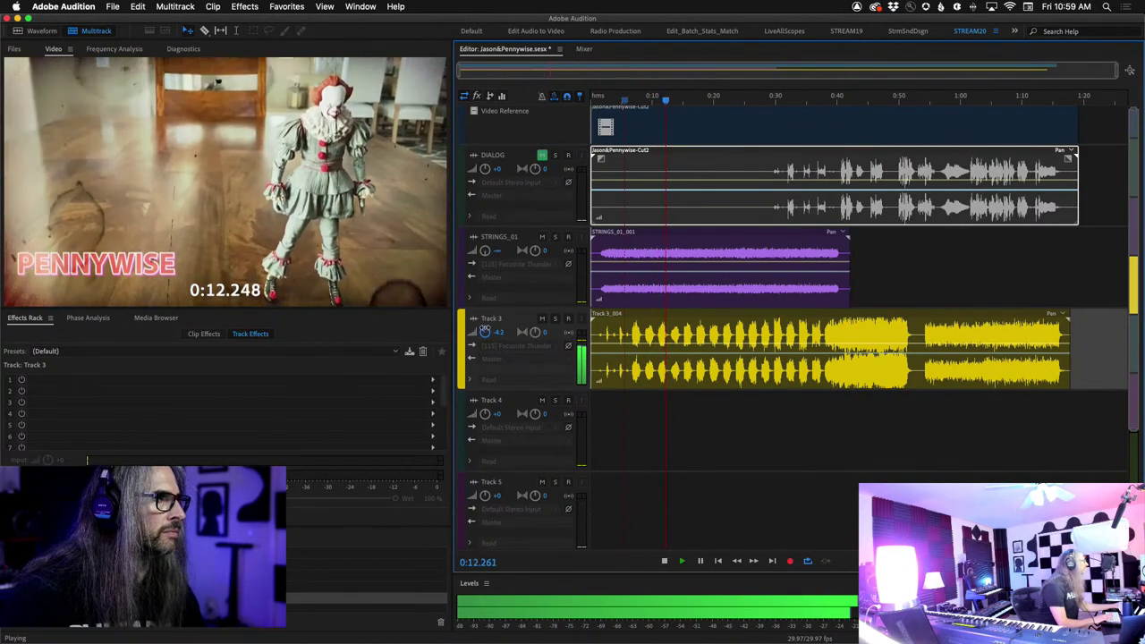
pyautogui.click(481, 245)
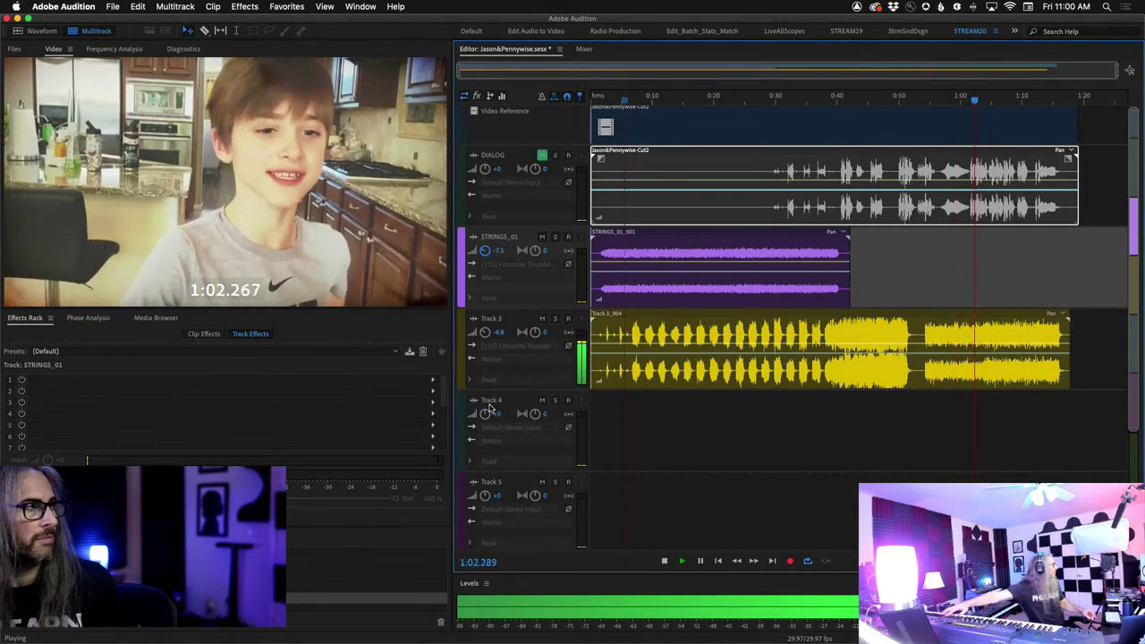
pyautogui.press('space')
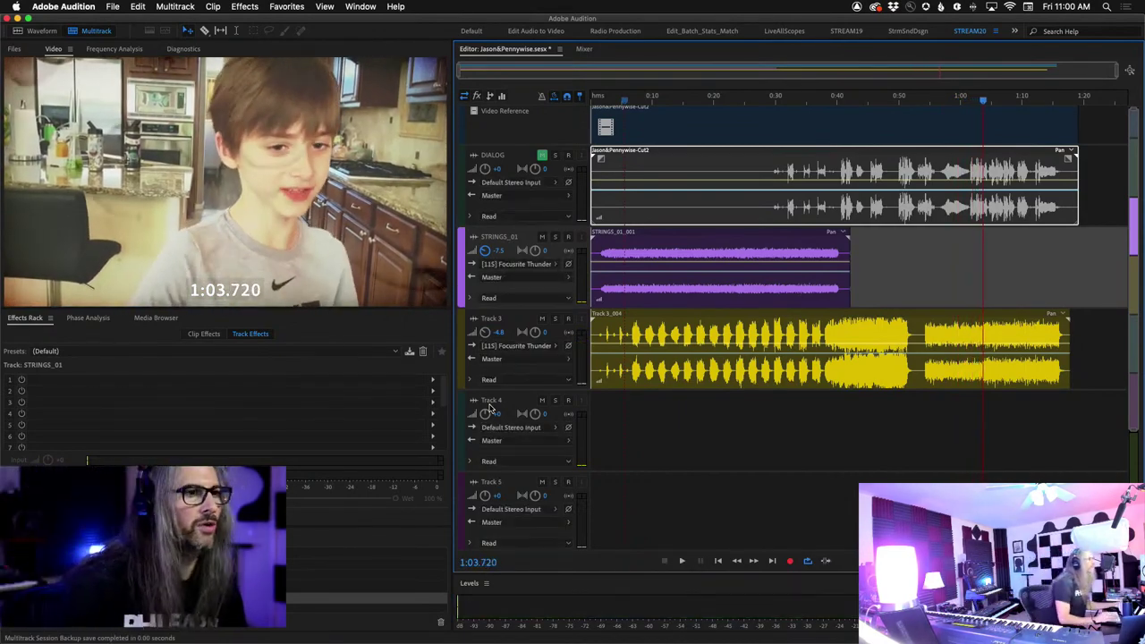
pyautogui.moveTo(983, 101); pyautogui.dragTo(562, 98)
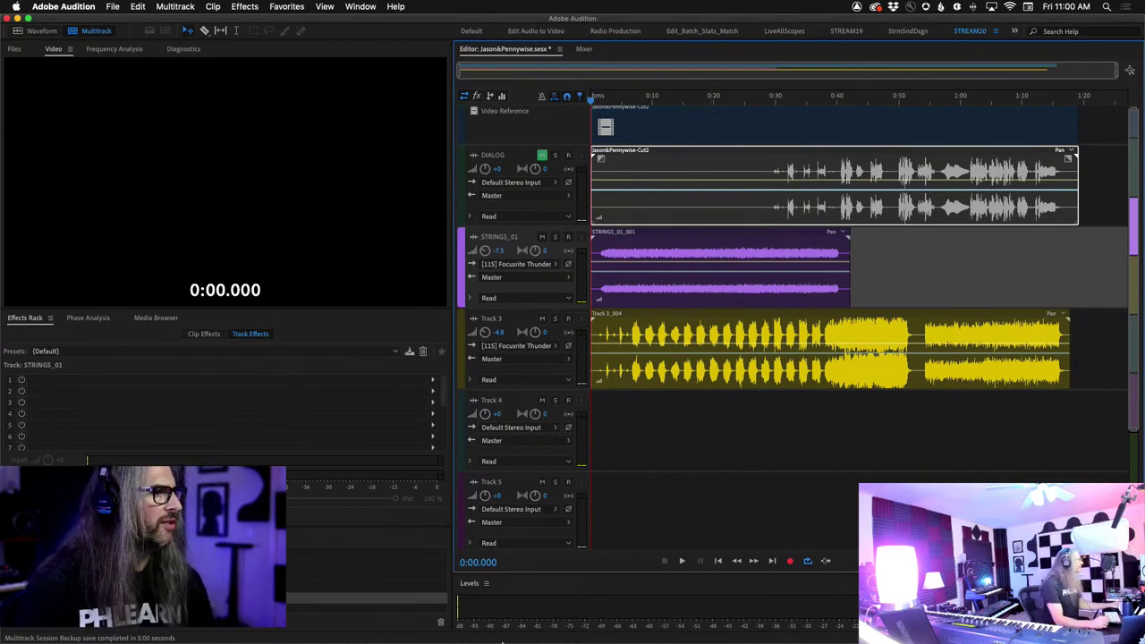
# Look over the loaded instruments in Kontakt and set Track 4's stereo input in Audition to [11S] Focusrite Thunderbolt: Loop 1.
pyautogui.moveTo(441, 639)
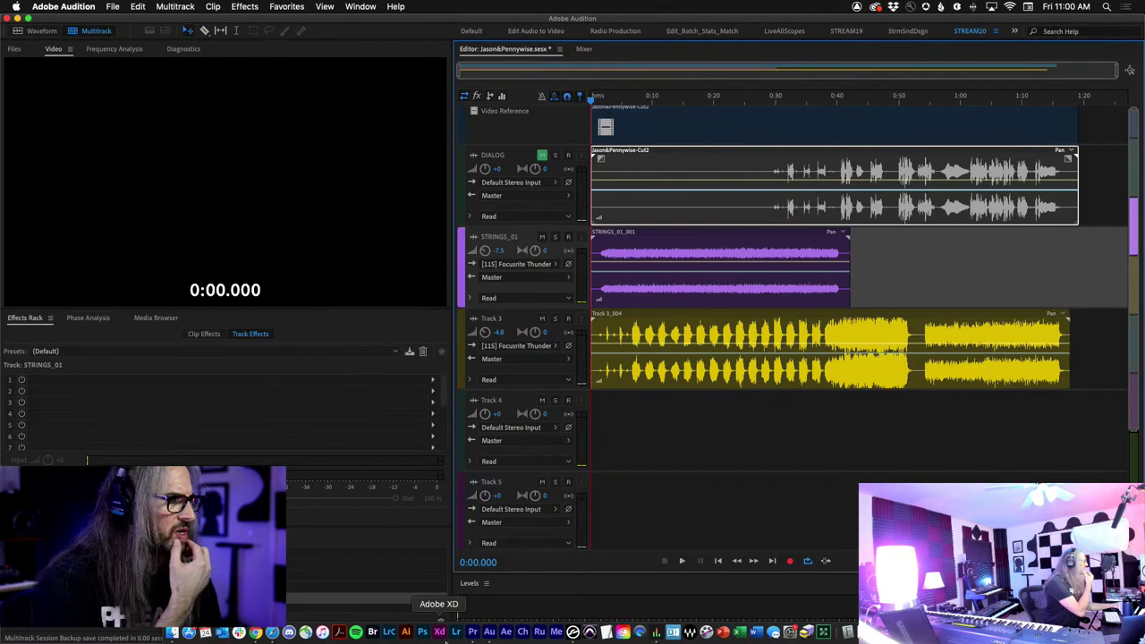
pyautogui.click(569, 638)
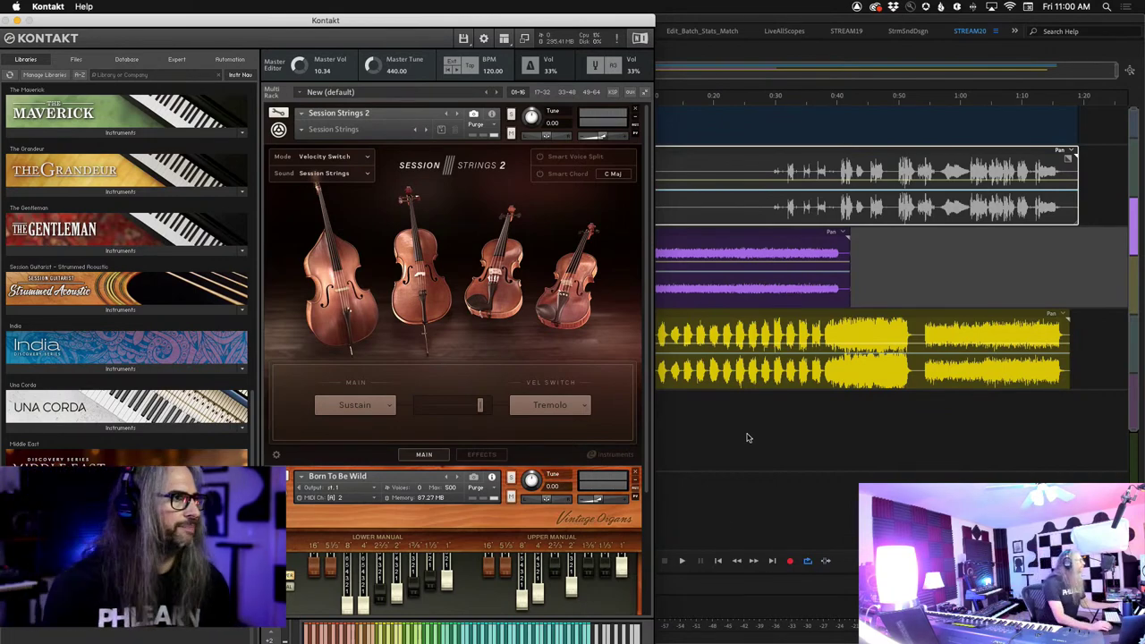
pyautogui.click(742, 462)
pyautogui.click(550, 427)
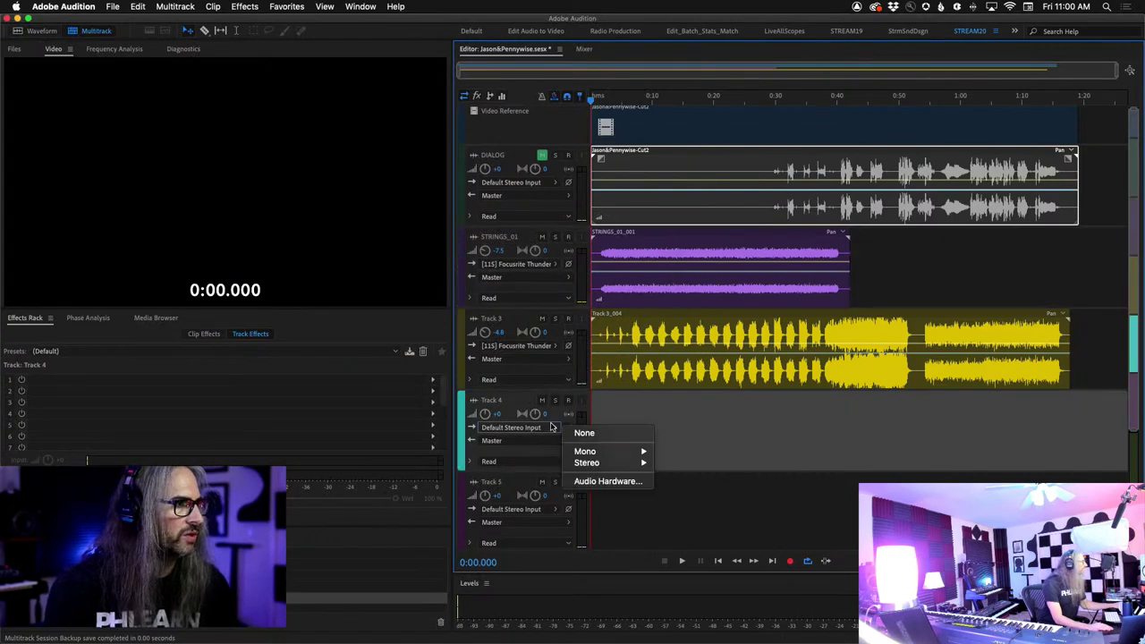
pyautogui.moveTo(627, 465)
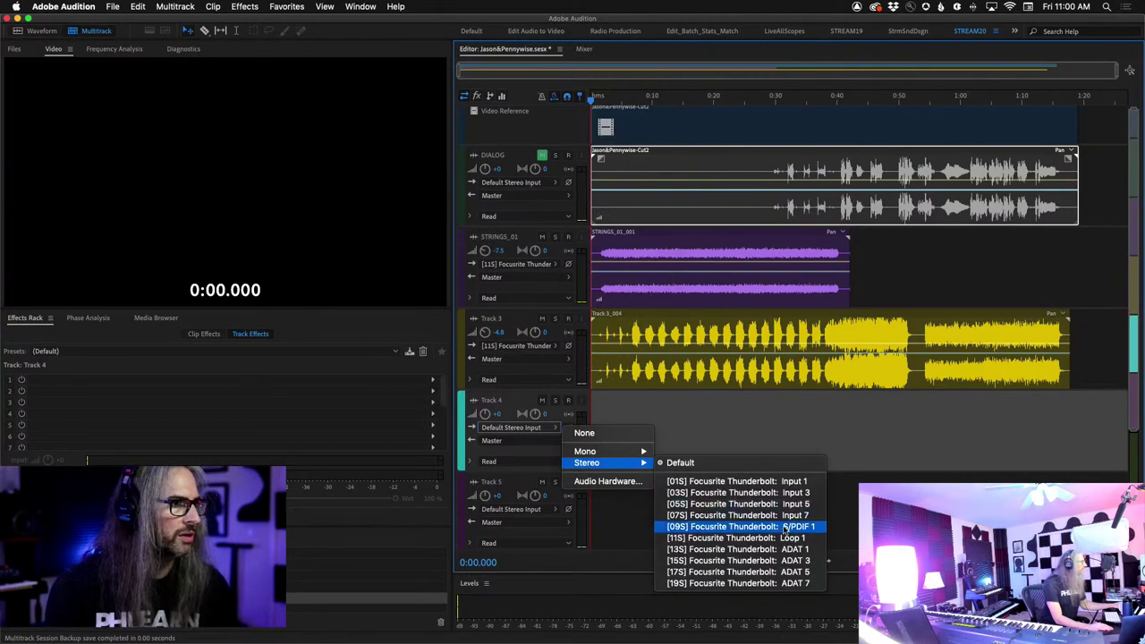
pyautogui.click(735, 537)
# Turn the volumes of STRINGS_01, Track 3 and Track 4 all the way down.
pyautogui.moveTo(484, 416); pyautogui.dragTo(483, 495)
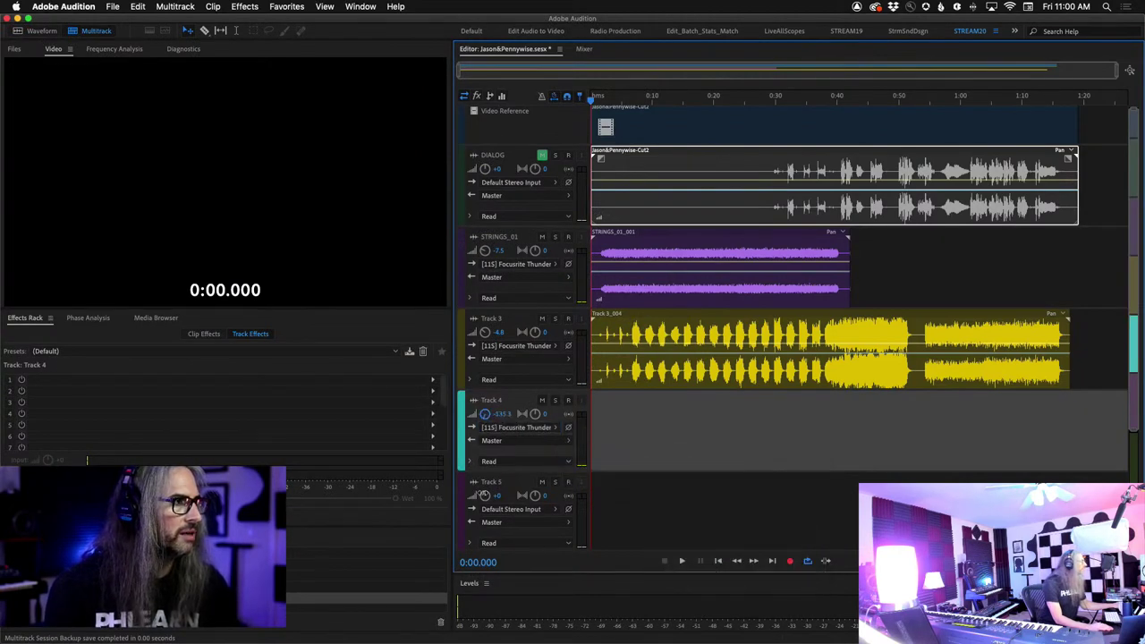
pyautogui.moveTo(484, 332); pyautogui.dragTo(489, 380)
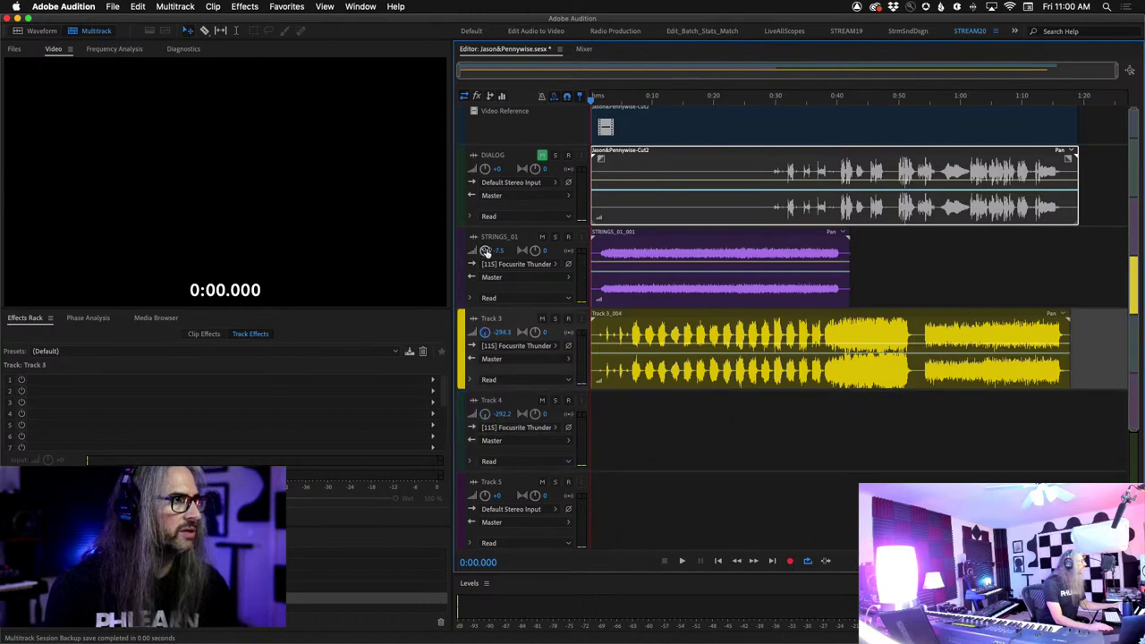
pyautogui.moveTo(484, 251); pyautogui.dragTo(499, 414)
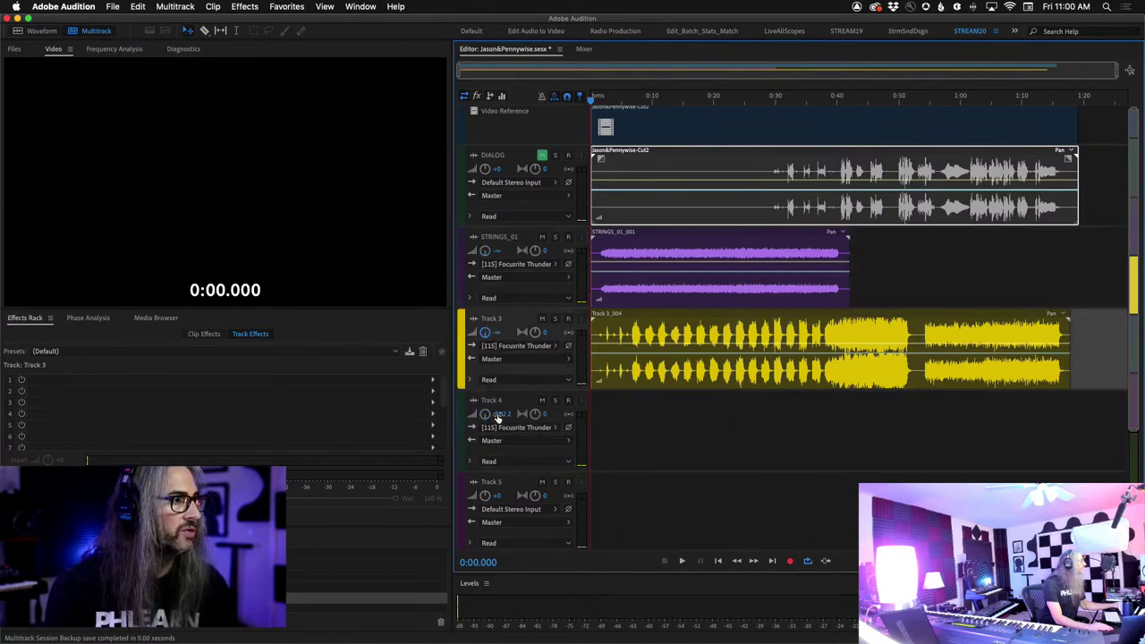
pyautogui.click(483, 414)
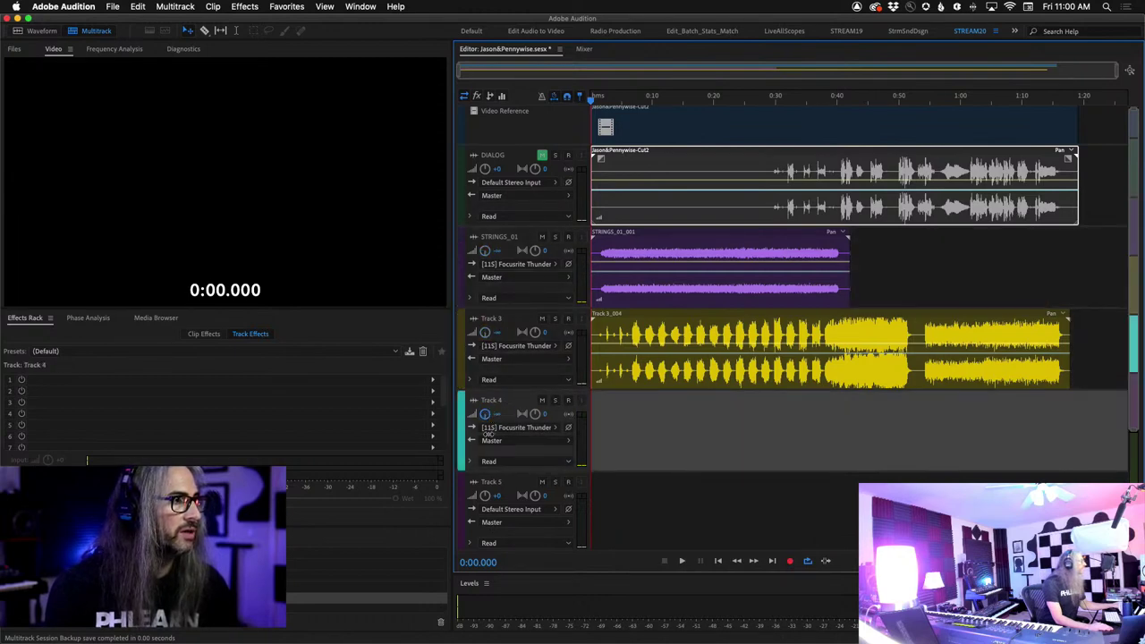
# Arm Track 4 for recording and place the playhead at 0:04.932.
pyautogui.click(567, 400)
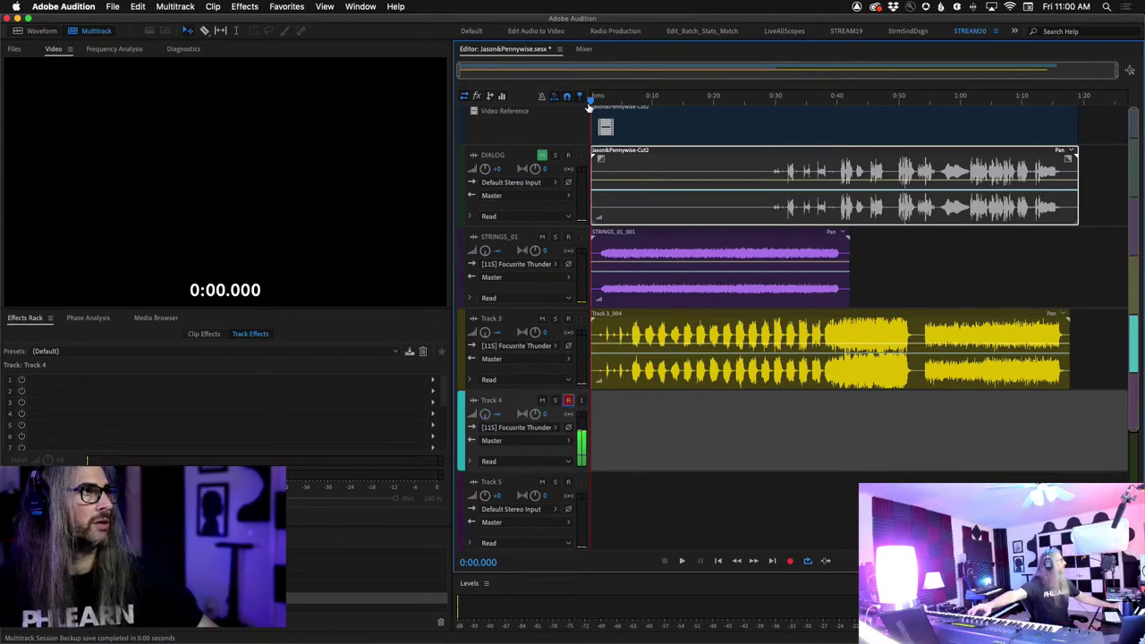
pyautogui.moveTo(589, 101); pyautogui.dragTo(620, 103)
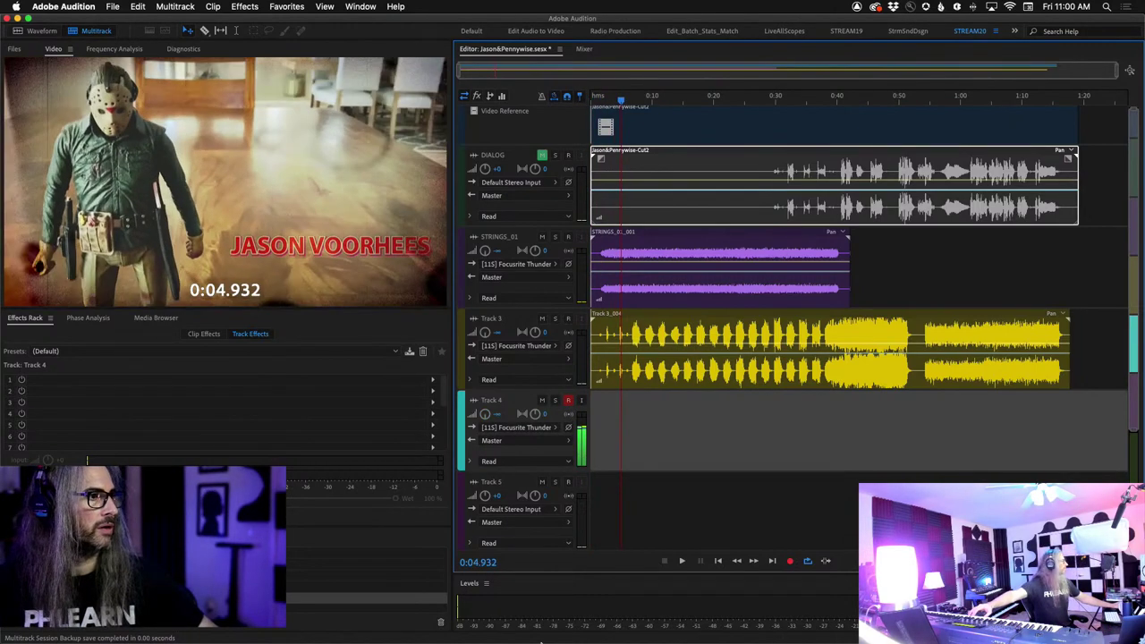
# Set Session Strings 2's main articulation to Acc Cresc and its velocity-switch articulation to Staccato in Kontakt, and return to Audition's Track 4.
pyautogui.click(573, 637)
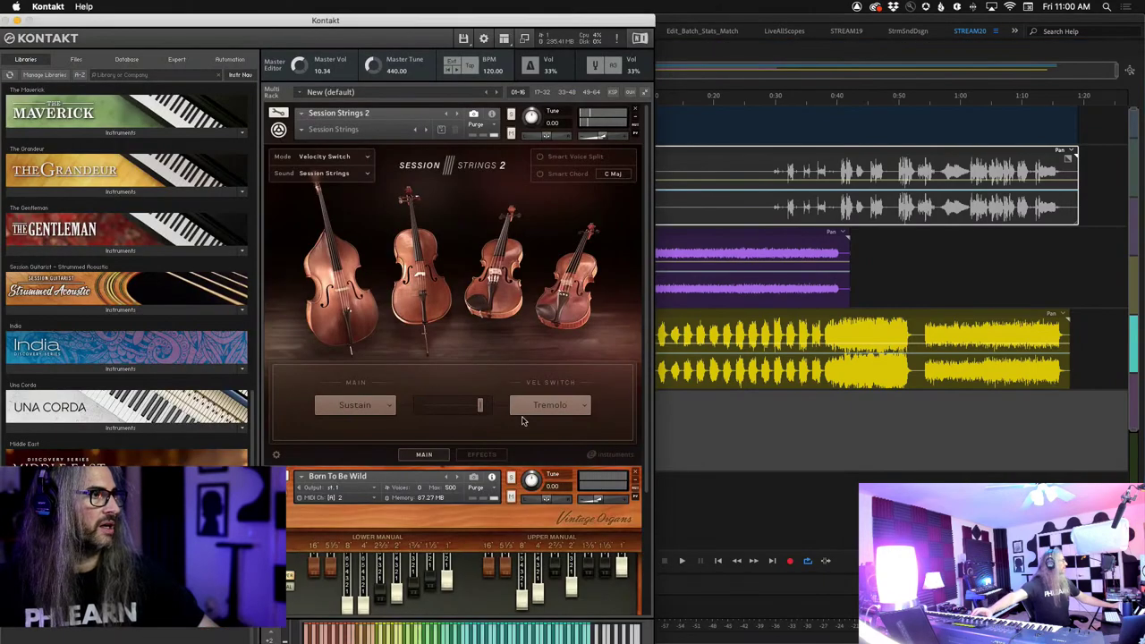
pyautogui.click(379, 408)
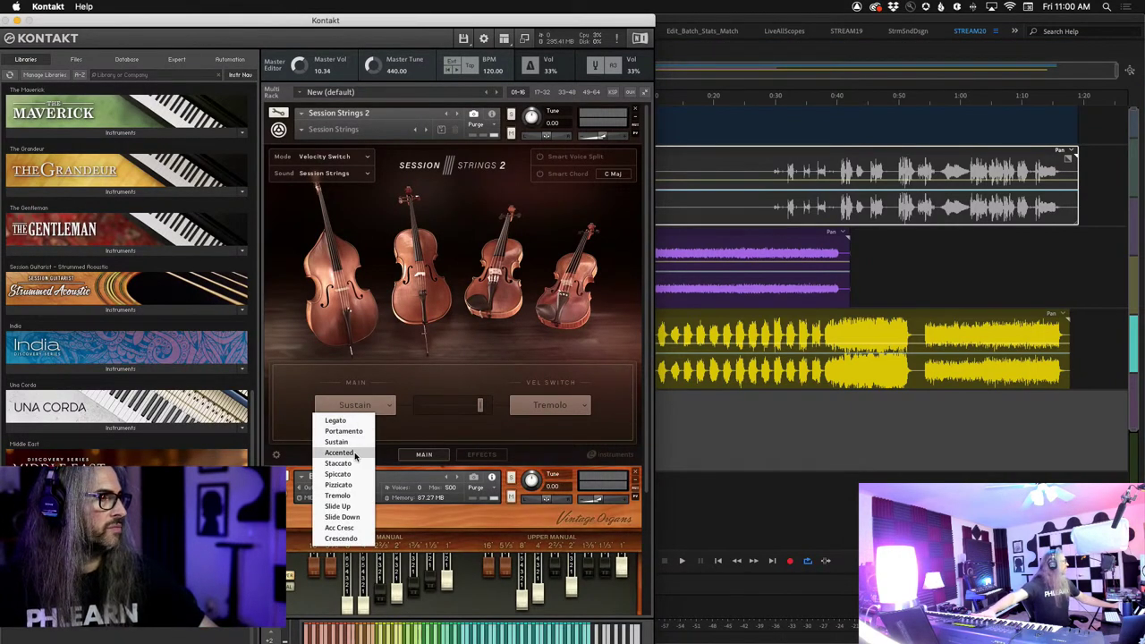
pyautogui.click(347, 528)
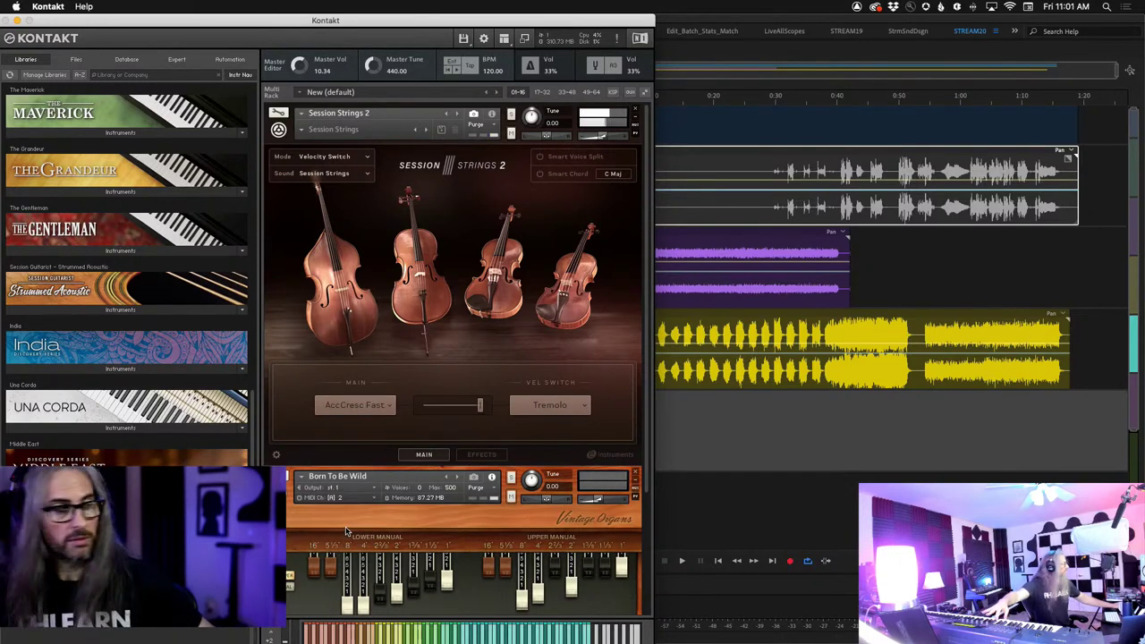
pyautogui.click(573, 404)
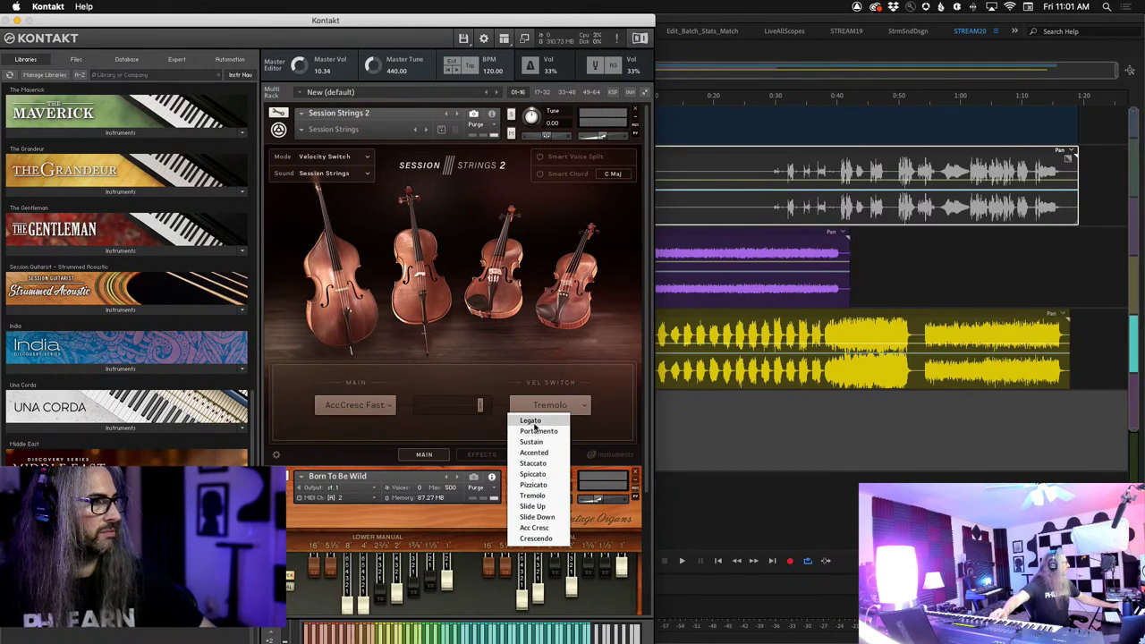
pyautogui.click(537, 463)
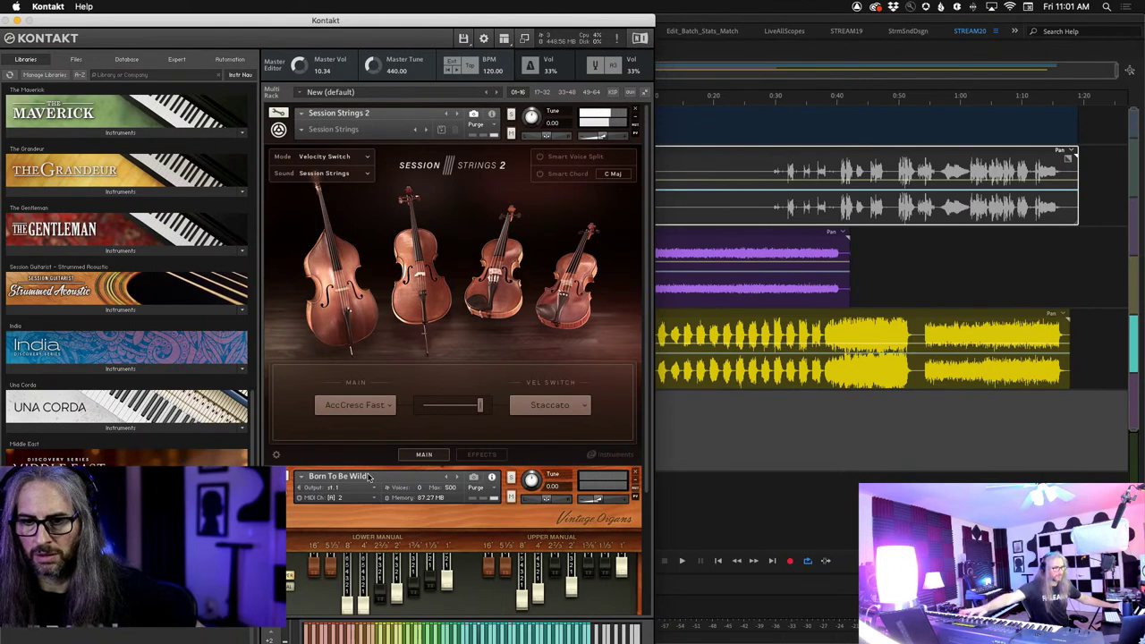
pyautogui.click(769, 453)
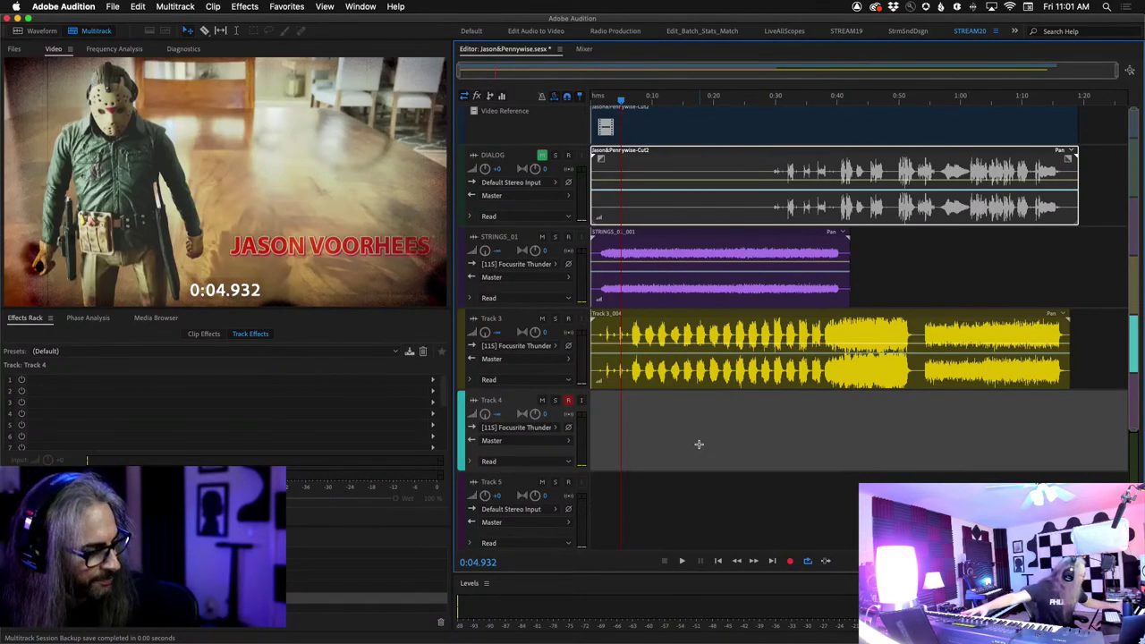
pyautogui.click(690, 443)
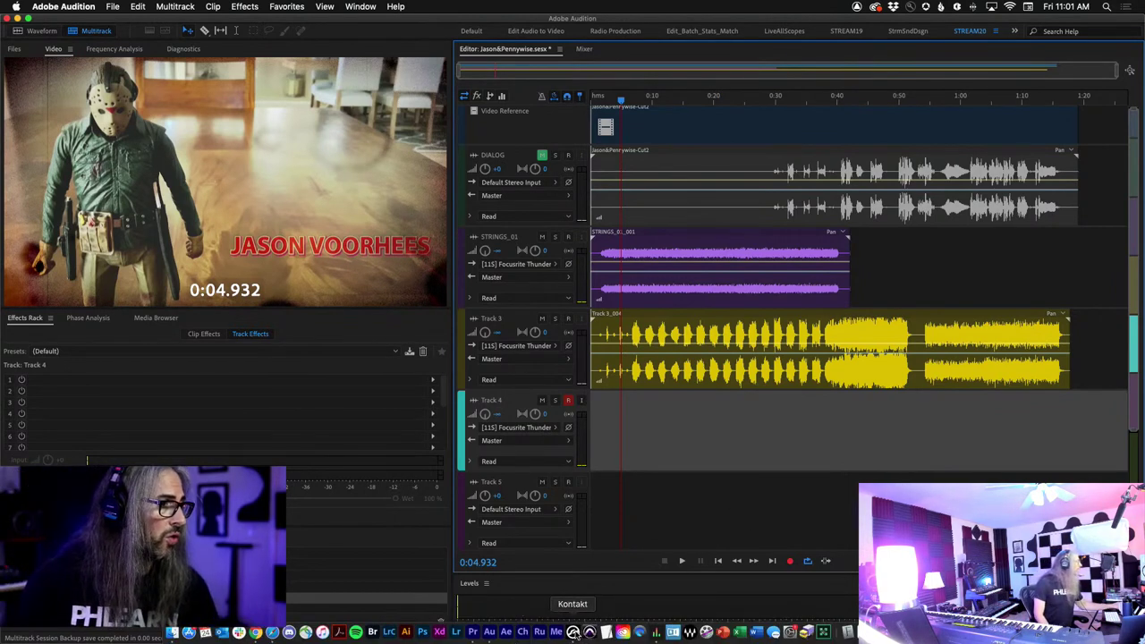
# Switch to Kontakt, try the Slide Up articulation, and set Session Strings 2's main articulation to Staccato.
pyautogui.click(573, 627)
pyautogui.click(354, 406)
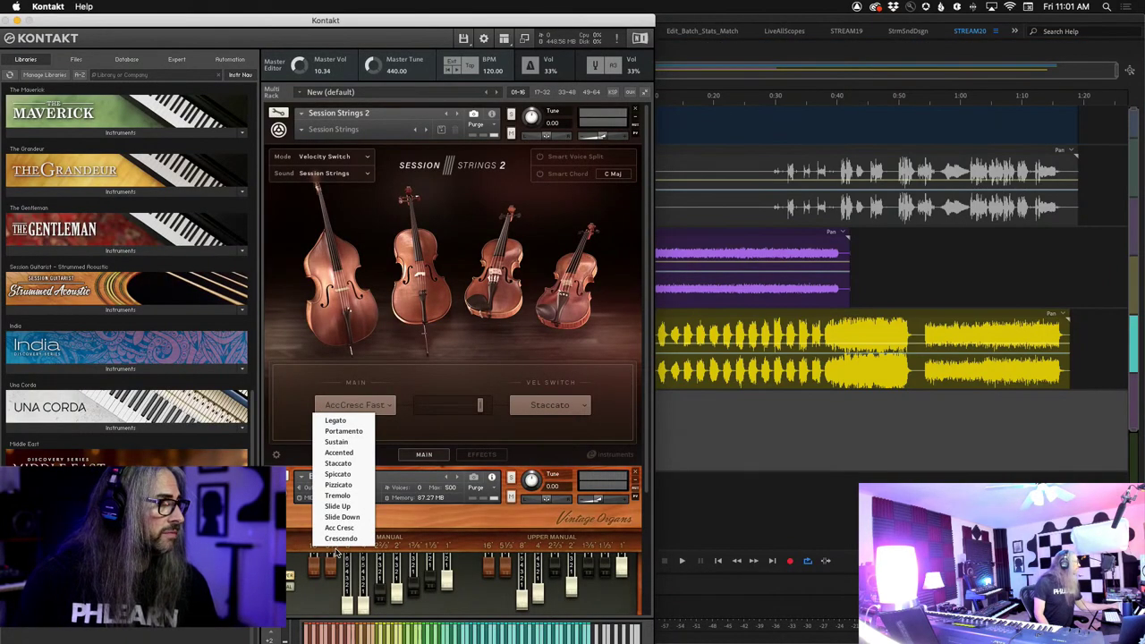
pyautogui.click(340, 507)
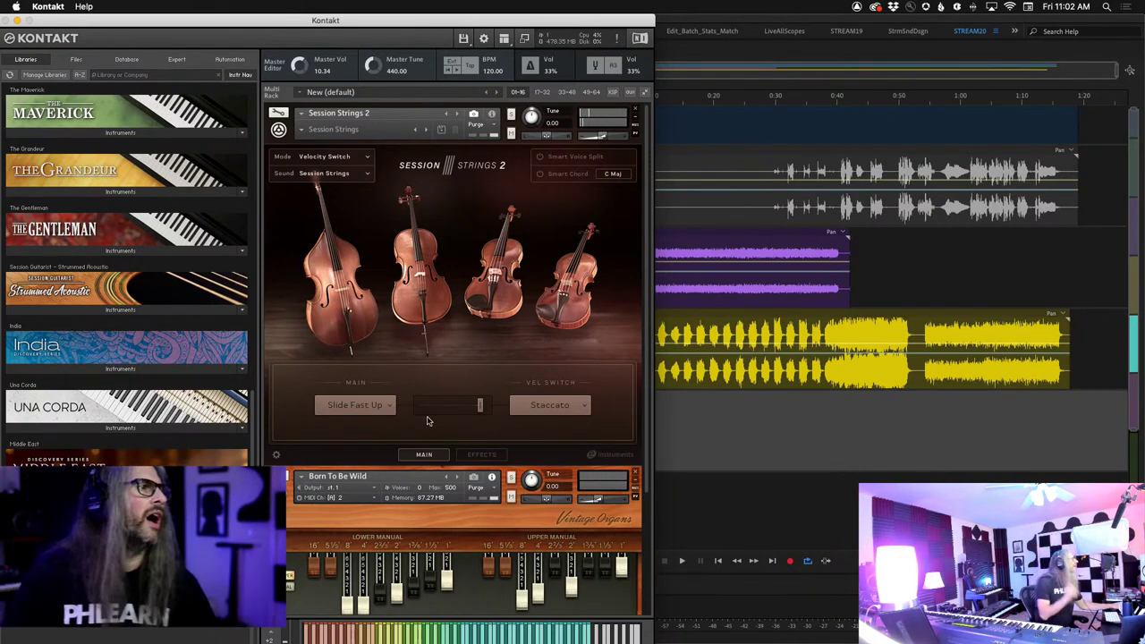
pyautogui.click(393, 408)
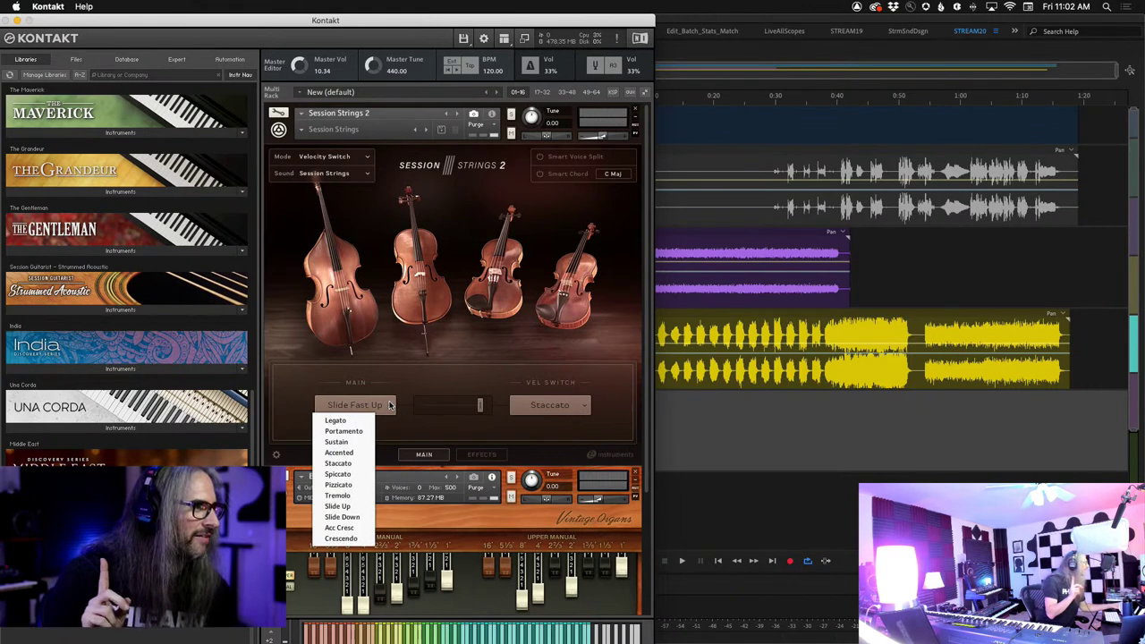
pyautogui.click(345, 463)
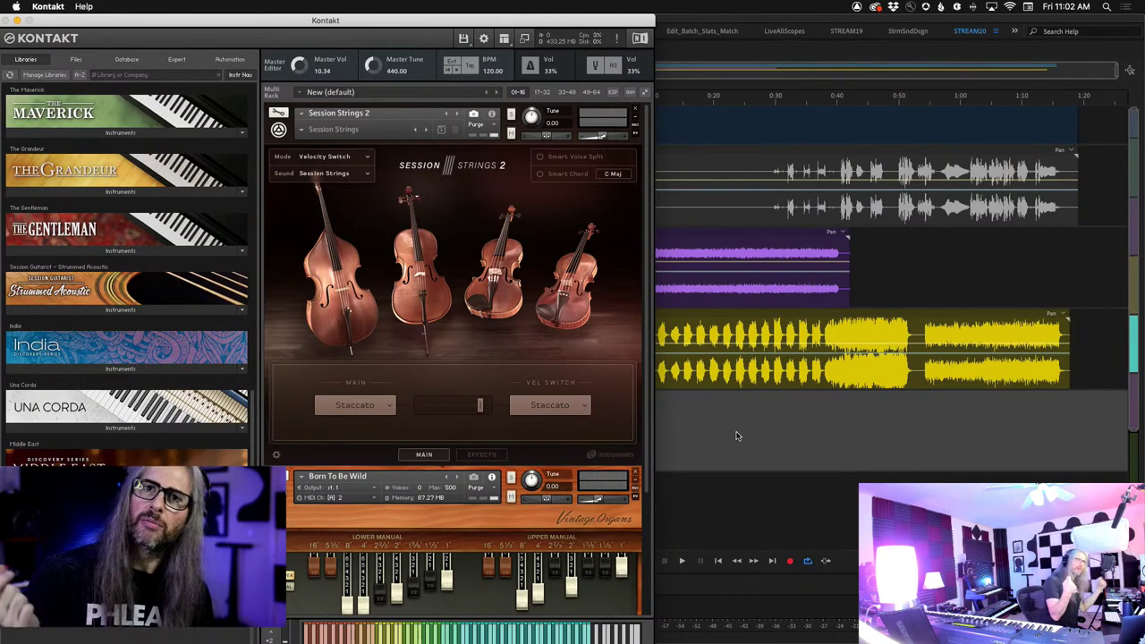
# Return to Audition and rename Track 4 as Staccato and Track 3 as Legato_Tremolo.
pyautogui.click(736, 436)
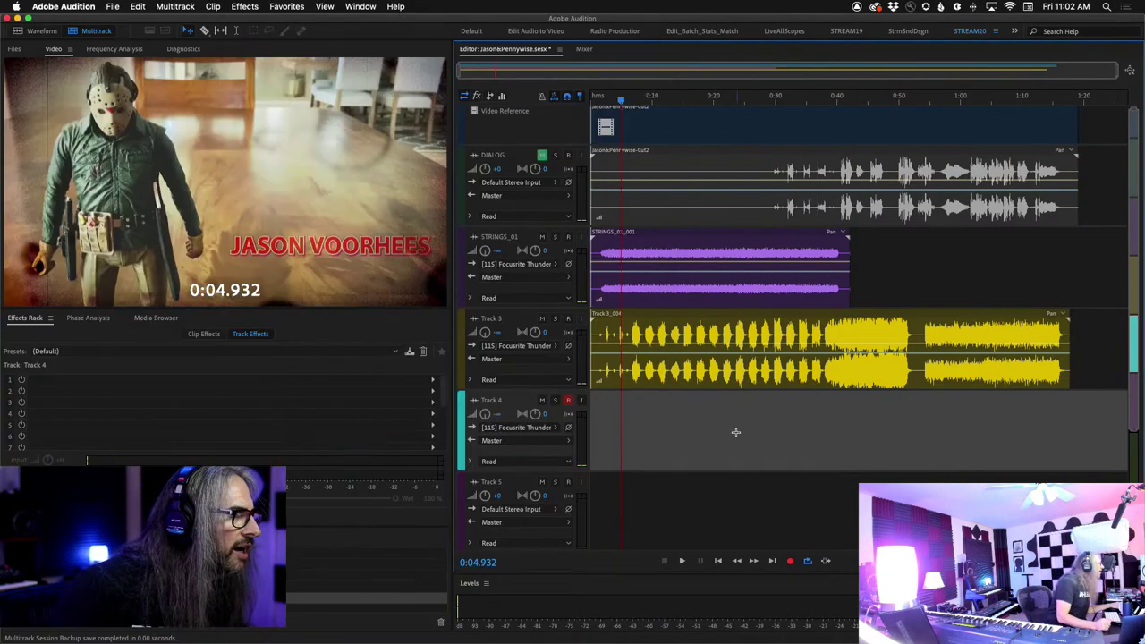
pyautogui.doubleClick(493, 402)
pyautogui.write('Str')
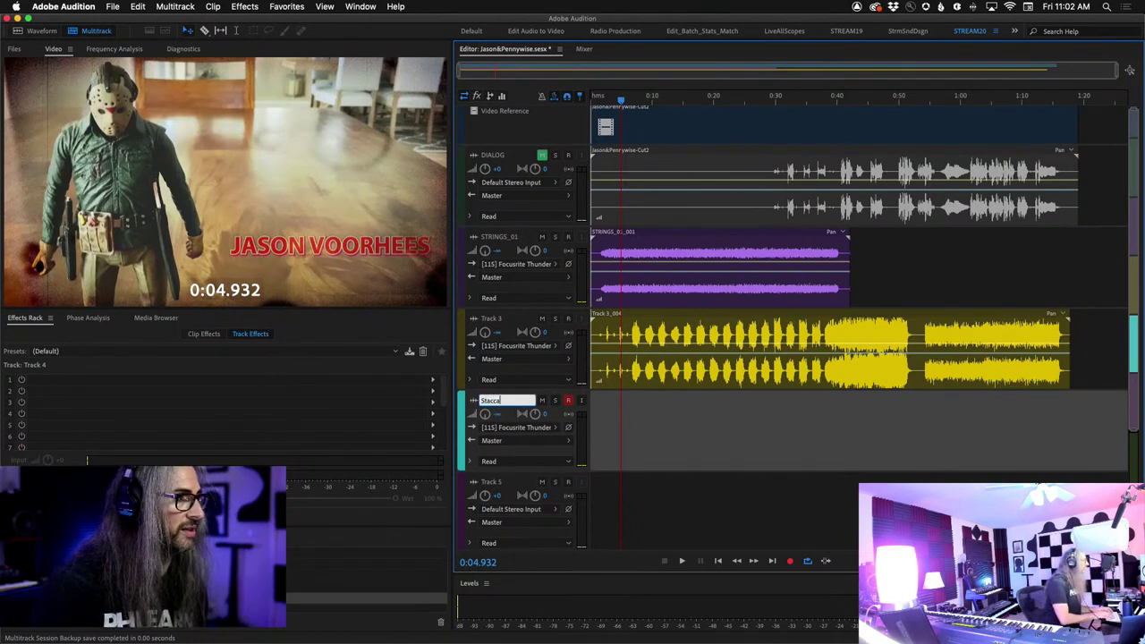
pyautogui.doubleClick(491, 318)
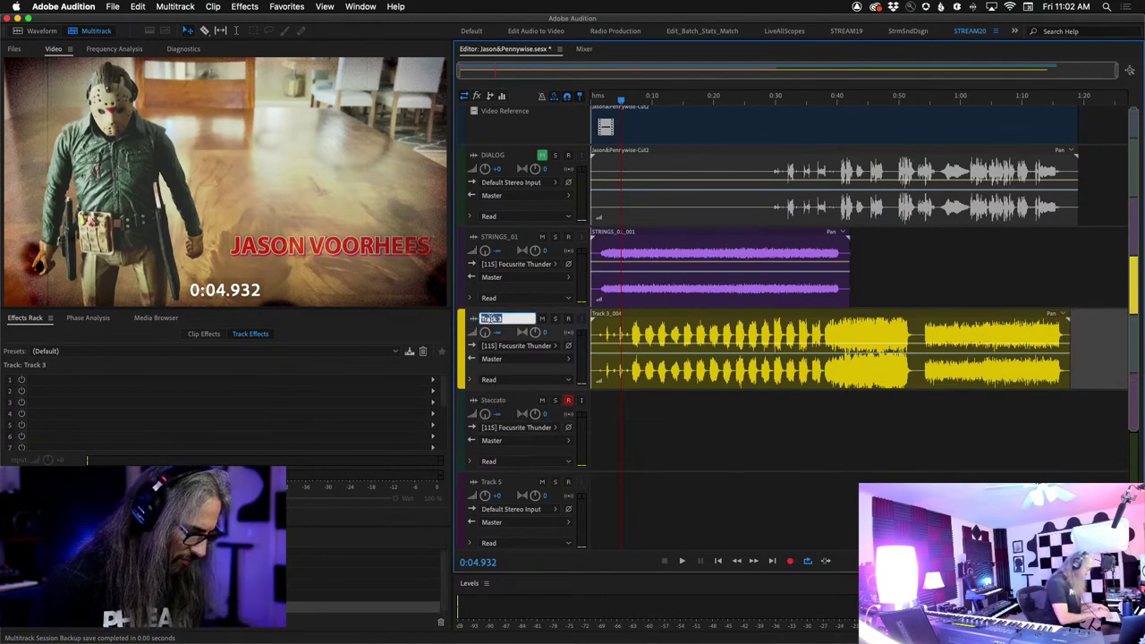
pyautogui.write('Legato_Tremolo')
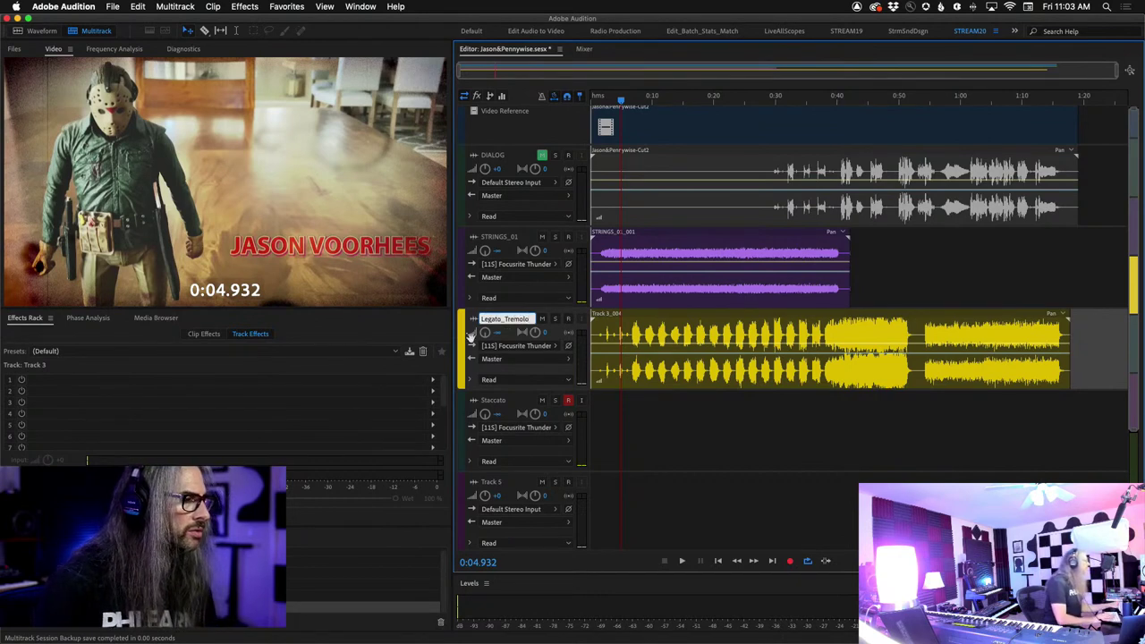
# Check Session Strings 2's velocity-switch articulation options in Kontakt and return to Audition.
pyautogui.click(572, 631)
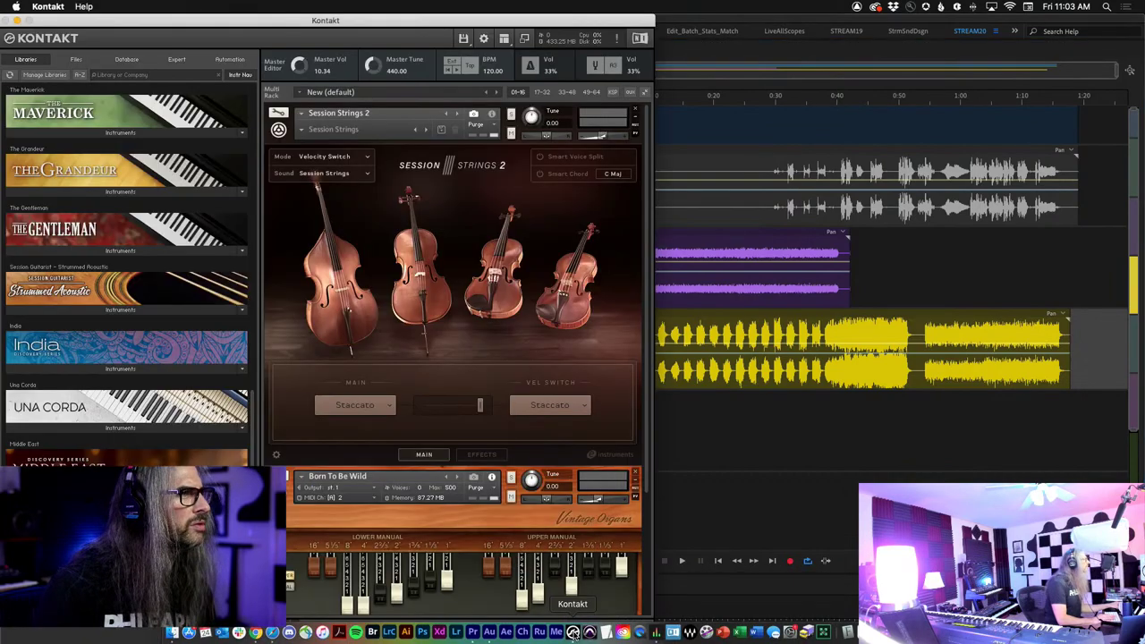
pyautogui.click(575, 407)
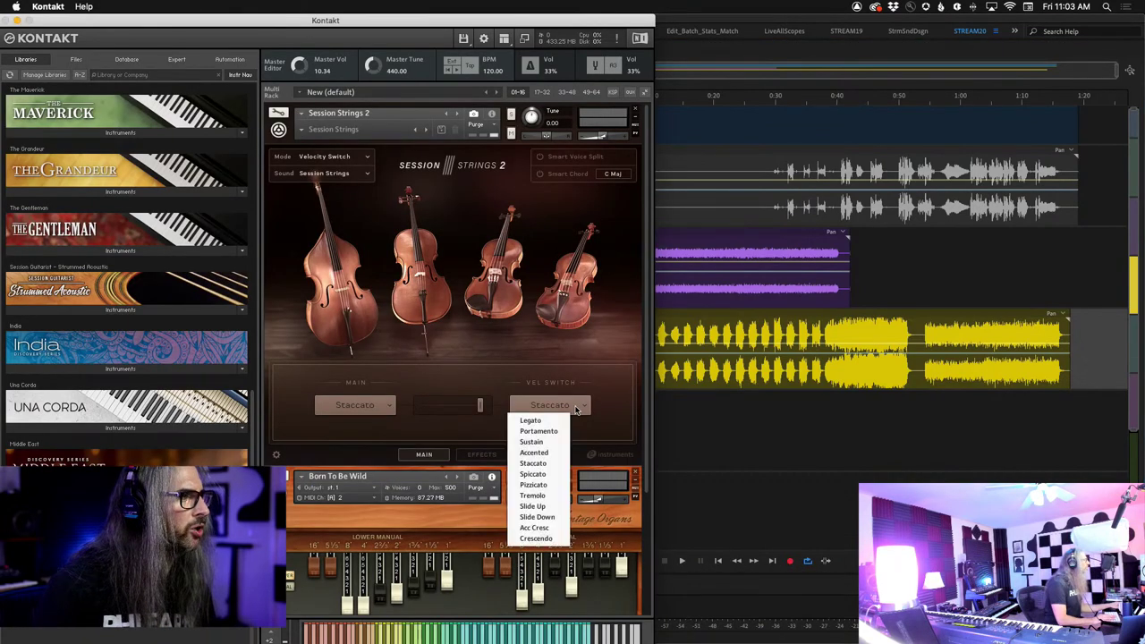
pyautogui.click(663, 429)
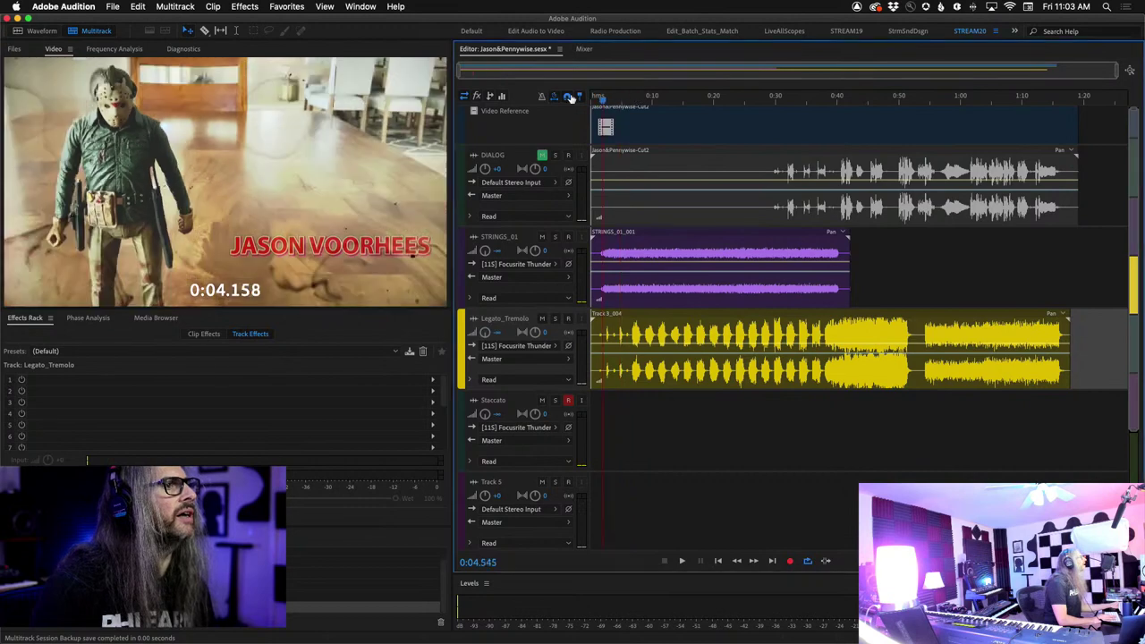
# Try to record onto the Staccato track from 0:00.000, and check the output routing in Focusrite Control.
pyautogui.press('Home')
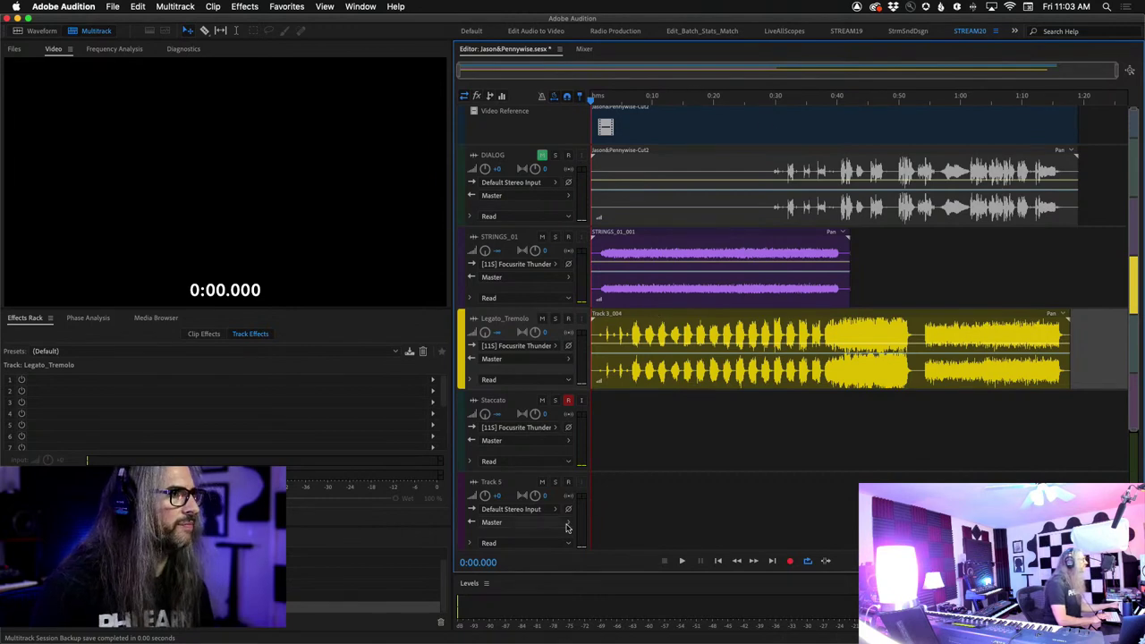
pyautogui.click(790, 561)
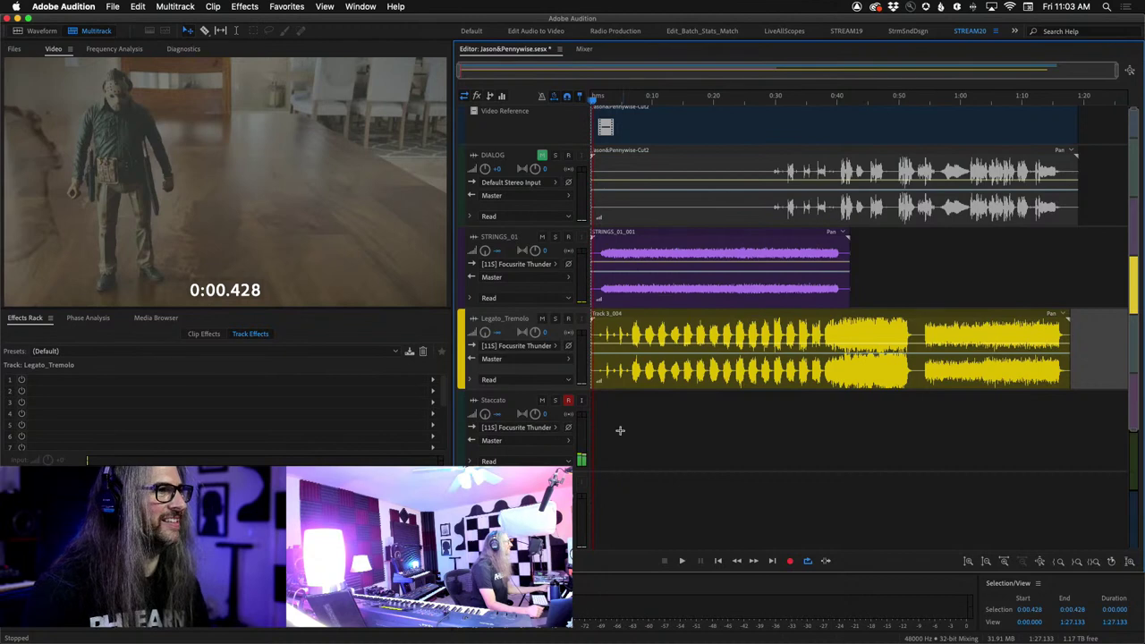
pyautogui.click(657, 633)
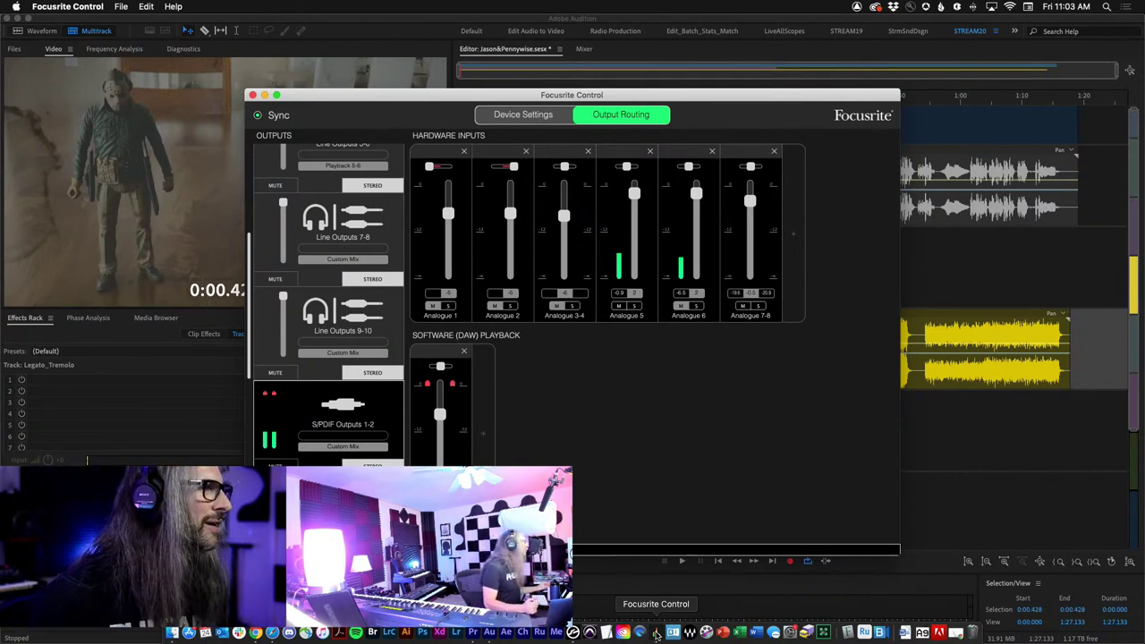
pyautogui.click(1047, 470)
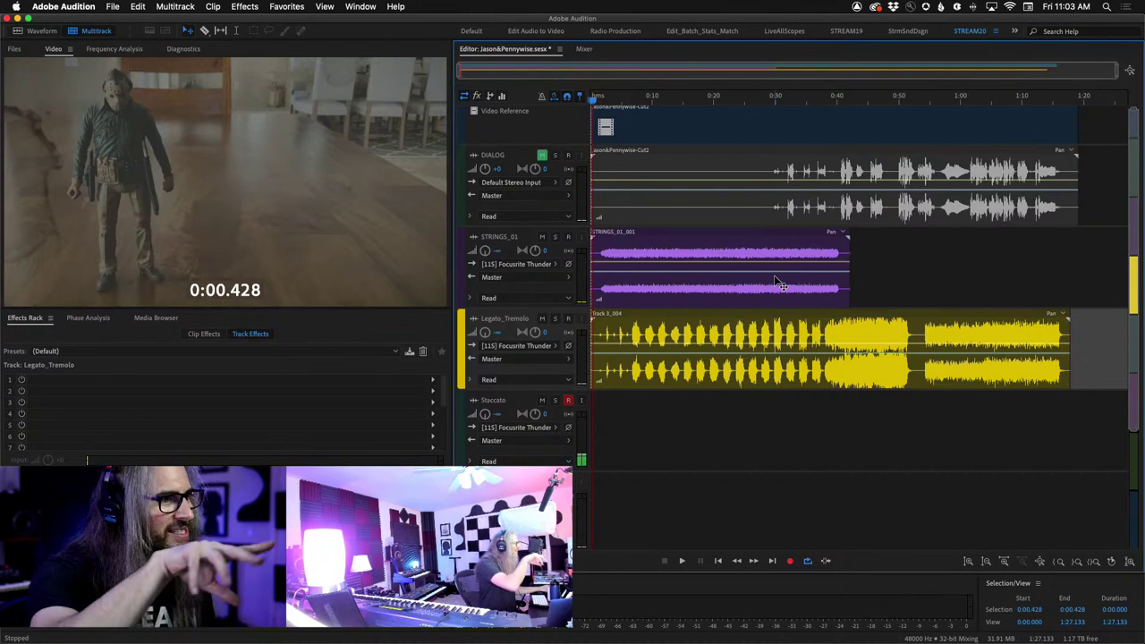
# Play the session from 0:38.779 and 0:29.592 with STRINGS_01 at -23.4 dB and Legato_Tremolo at -4.8 dB, and turn both tracks fully down again.
pyautogui.click(830, 97)
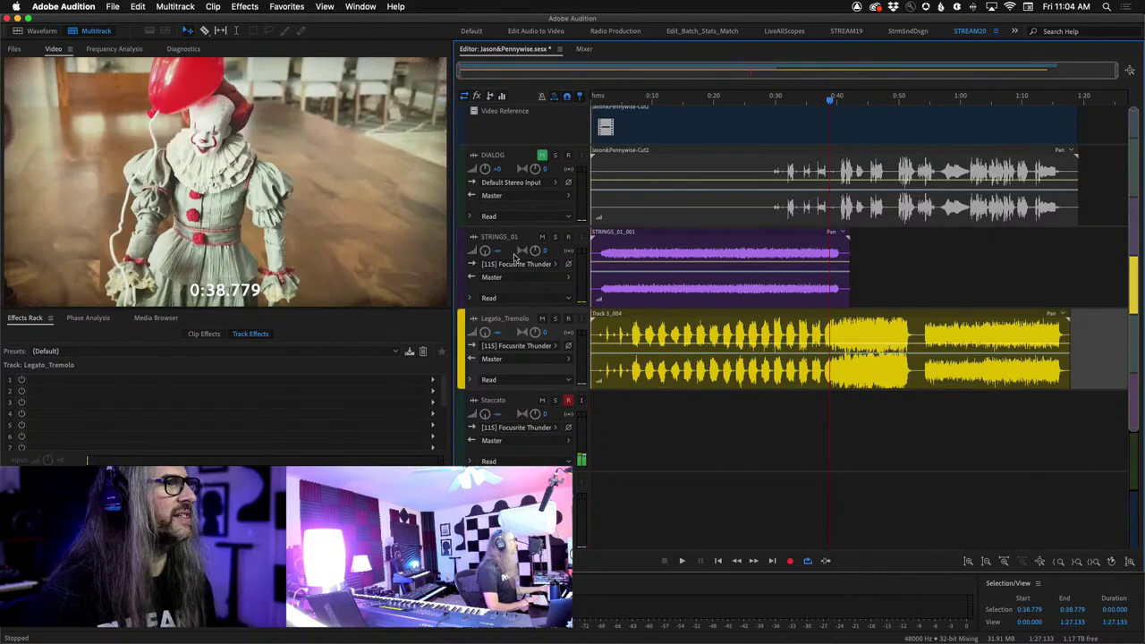
pyautogui.click(485, 254)
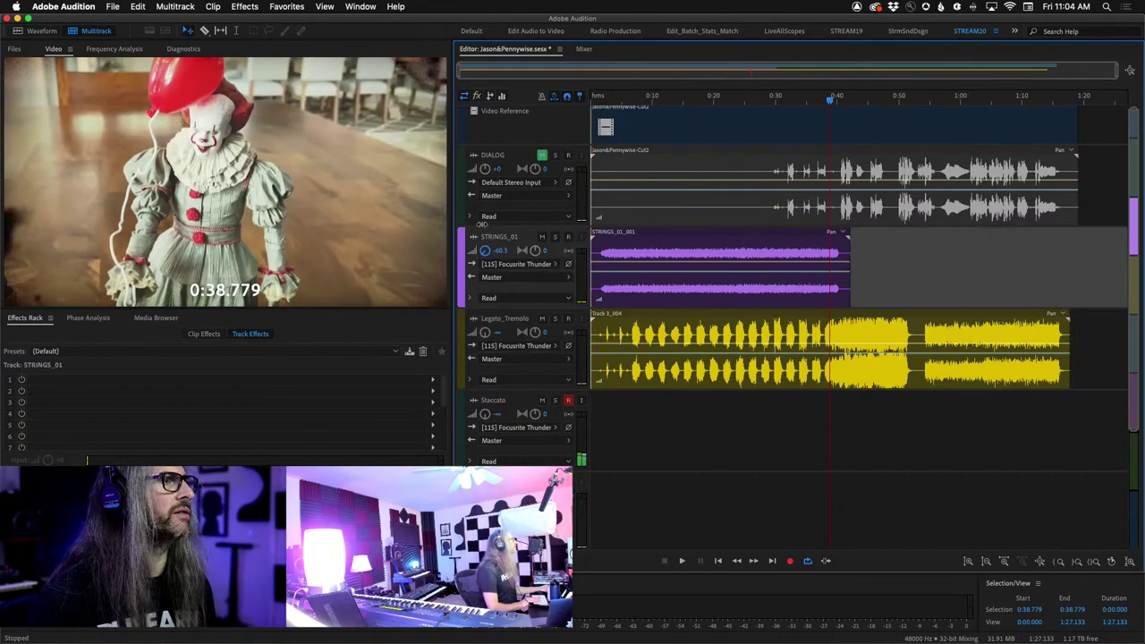
pyautogui.click(488, 324)
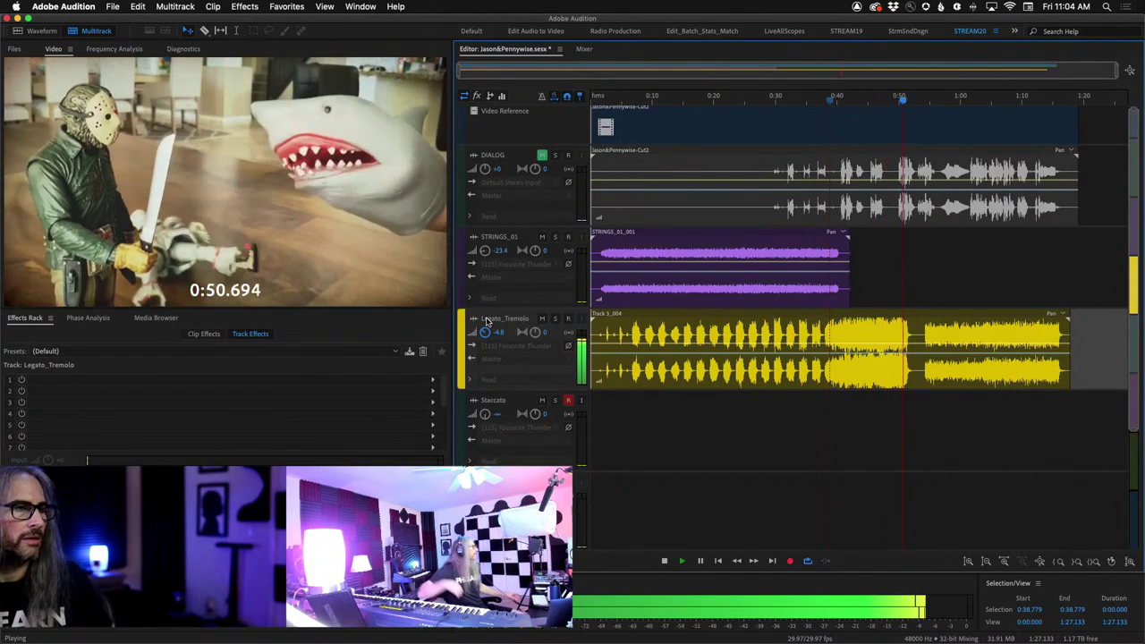
pyautogui.press('space')
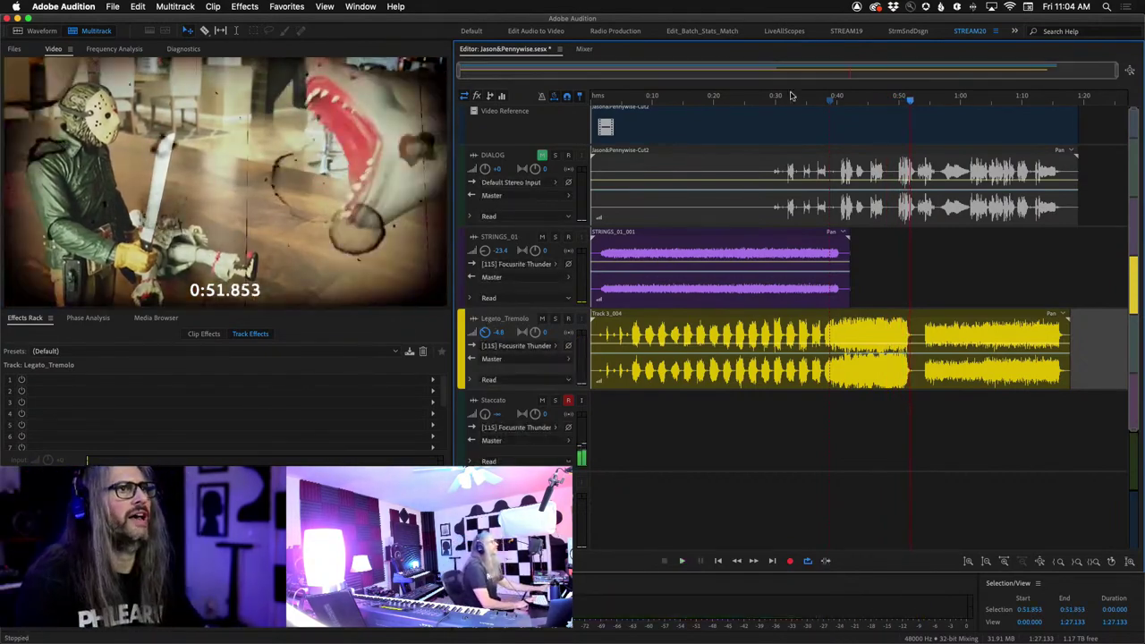
pyautogui.click(774, 97)
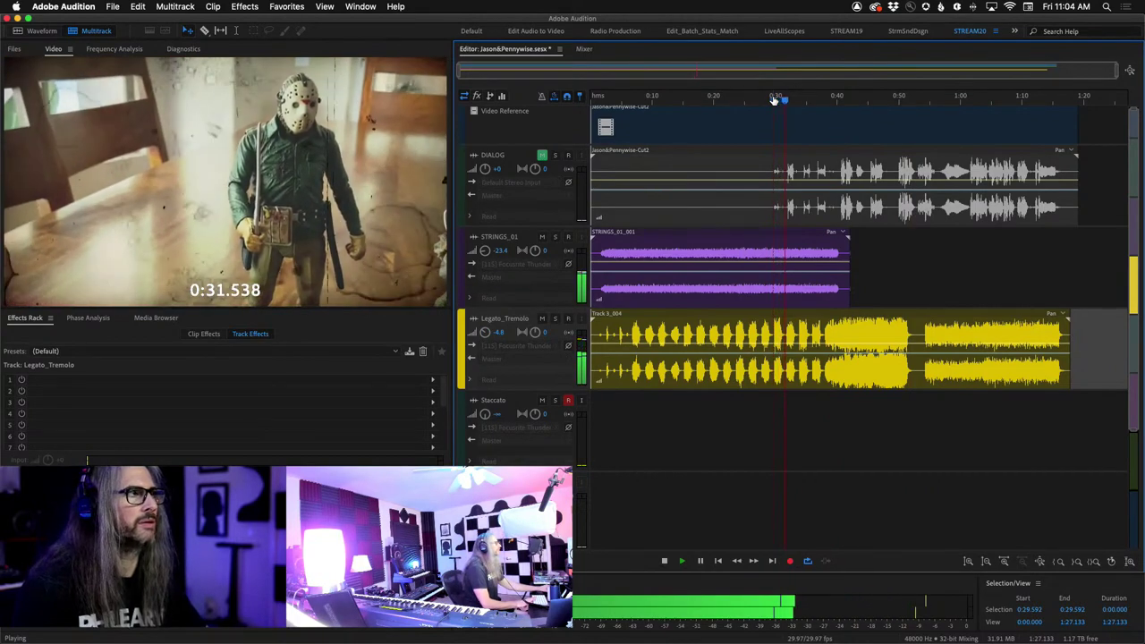
pyautogui.press('space')
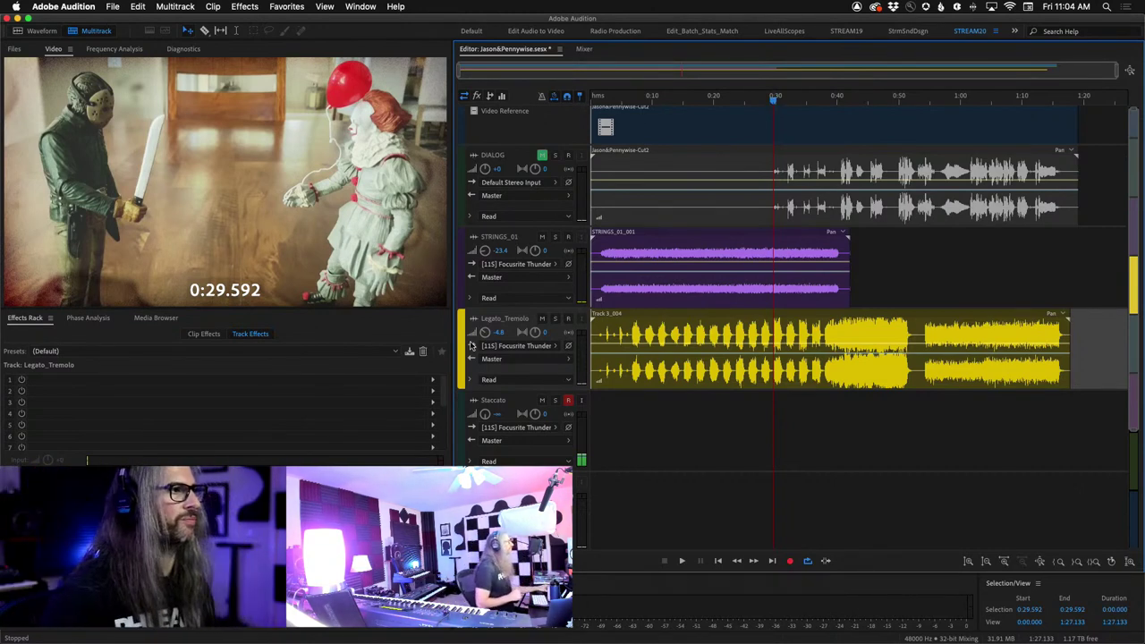
pyautogui.click(484, 254)
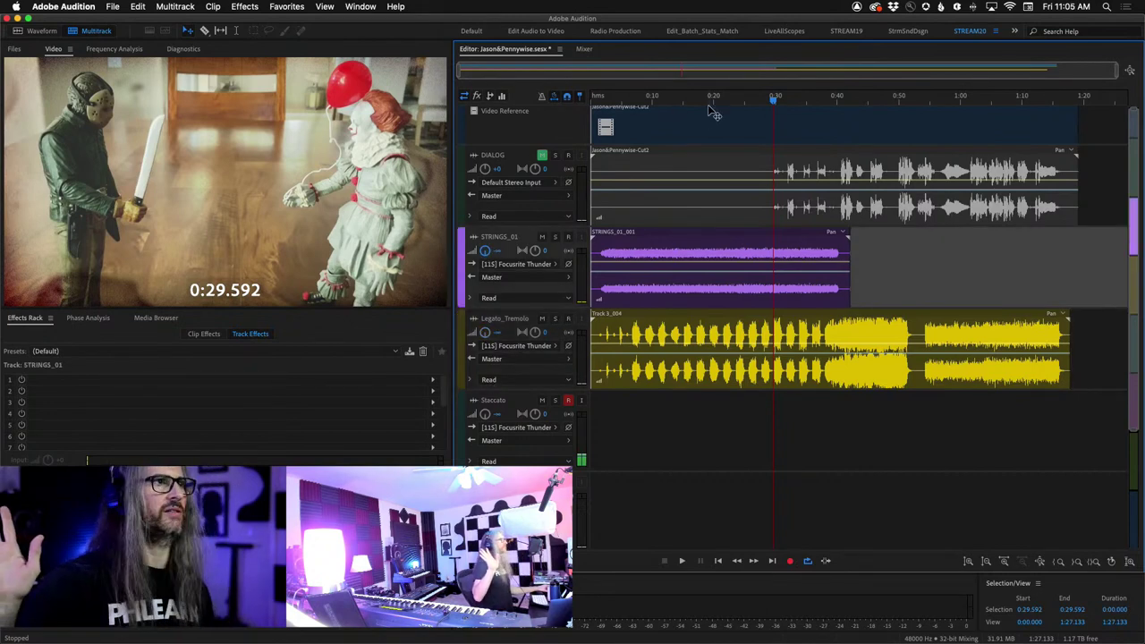
# Check the hardware inputs in Focusrite Control and record a full-length take onto the Staccato track from 0:00.000.
pyautogui.moveTo(777, 101); pyautogui.dragTo(467, 121)
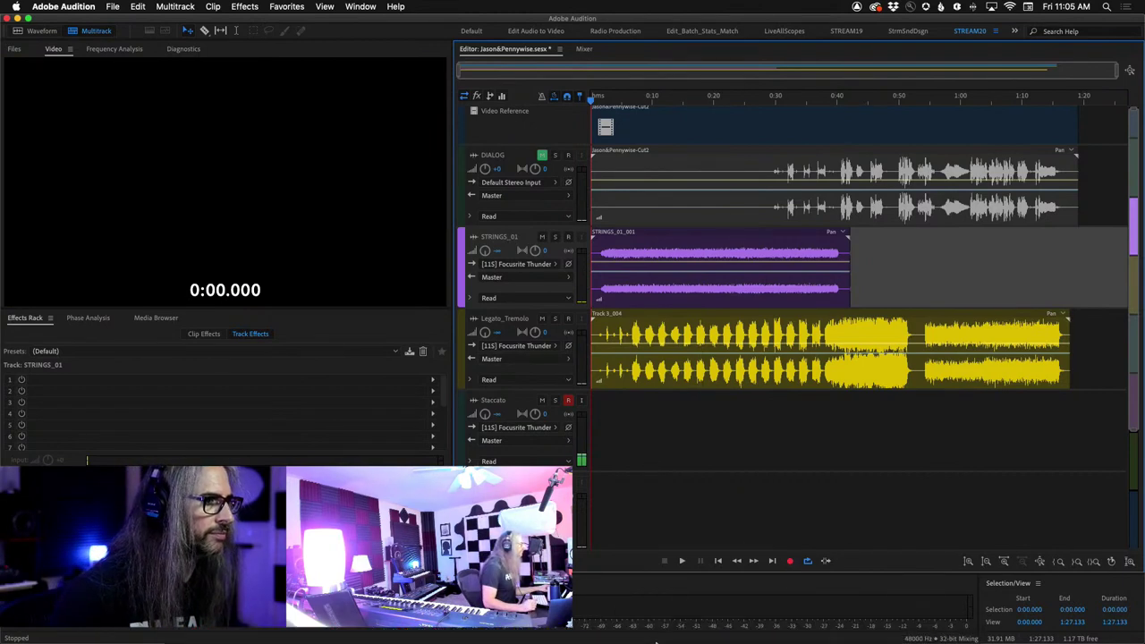
pyautogui.click(656, 635)
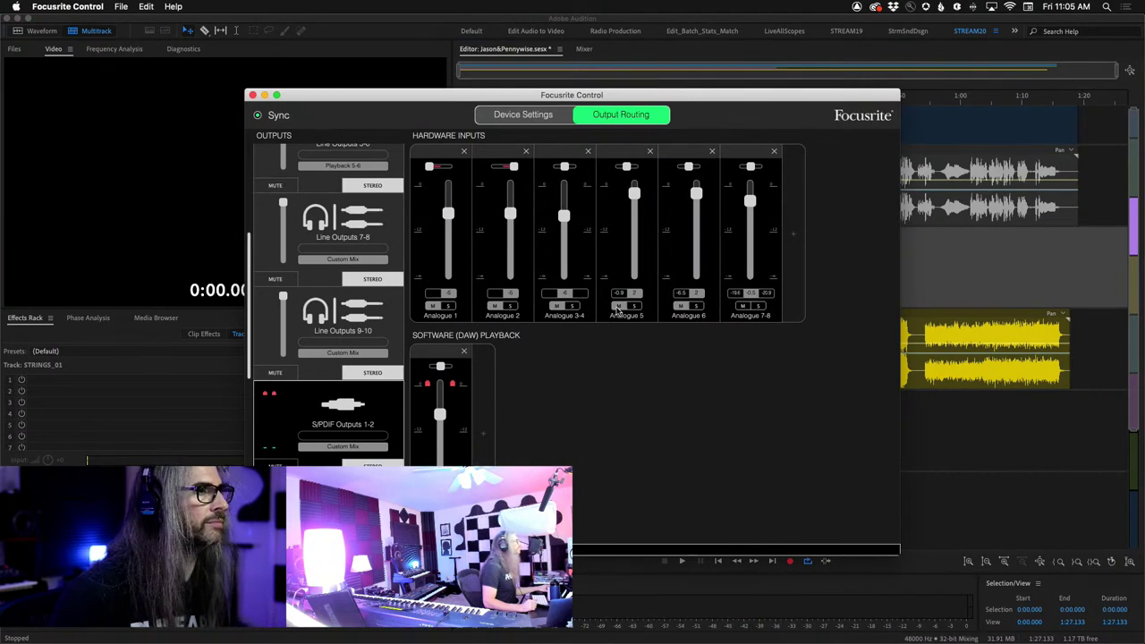
pyautogui.click(942, 474)
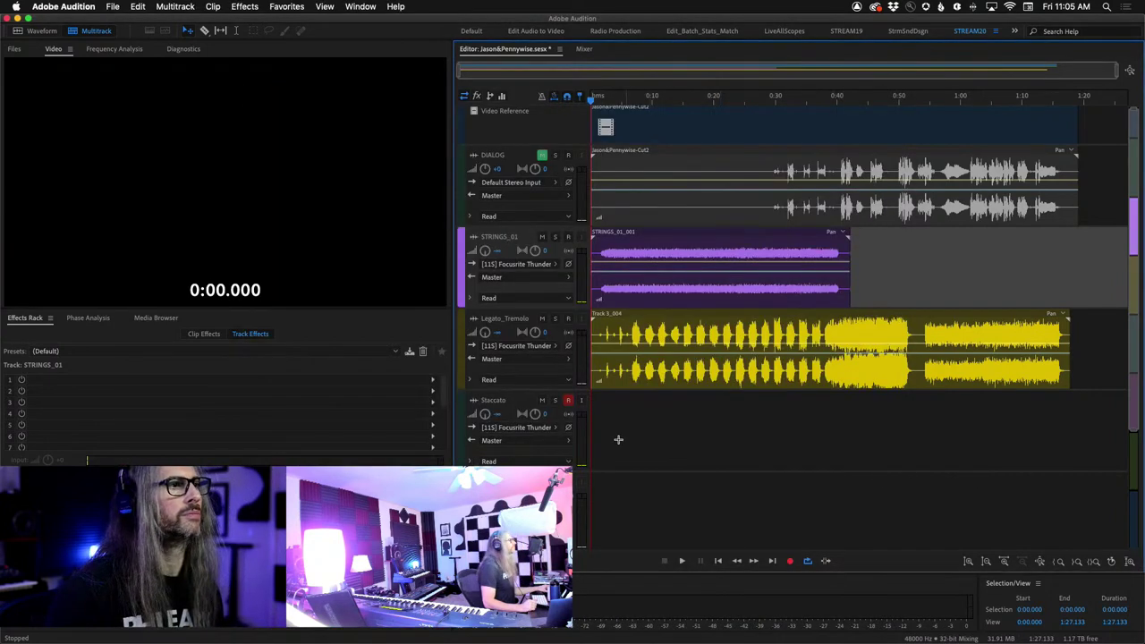
pyautogui.click(790, 562)
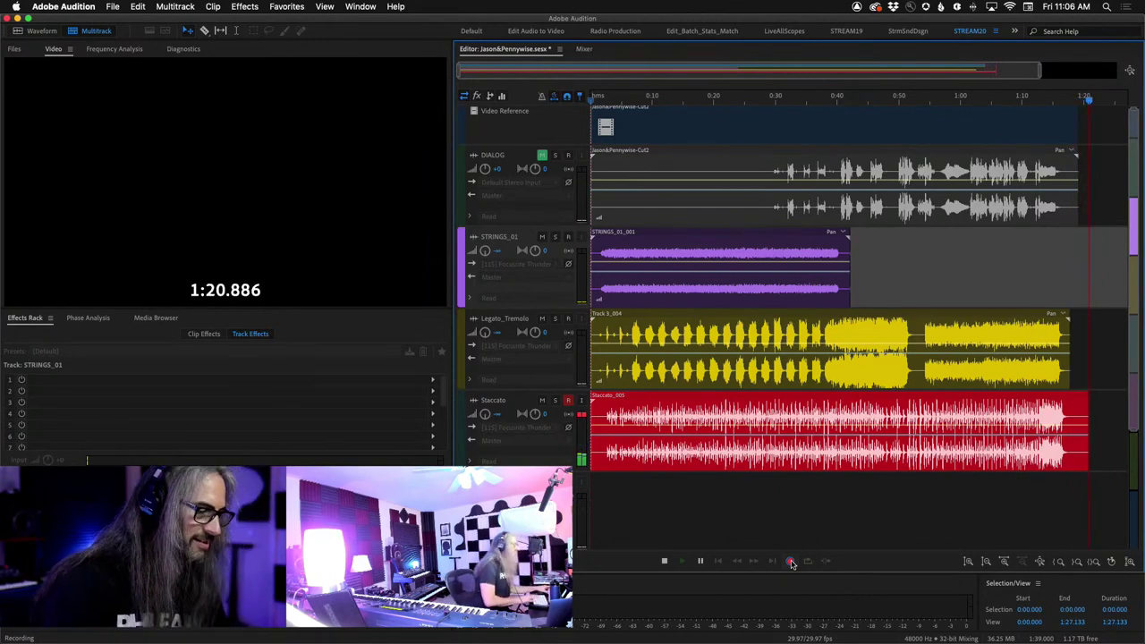
pyautogui.click(791, 562)
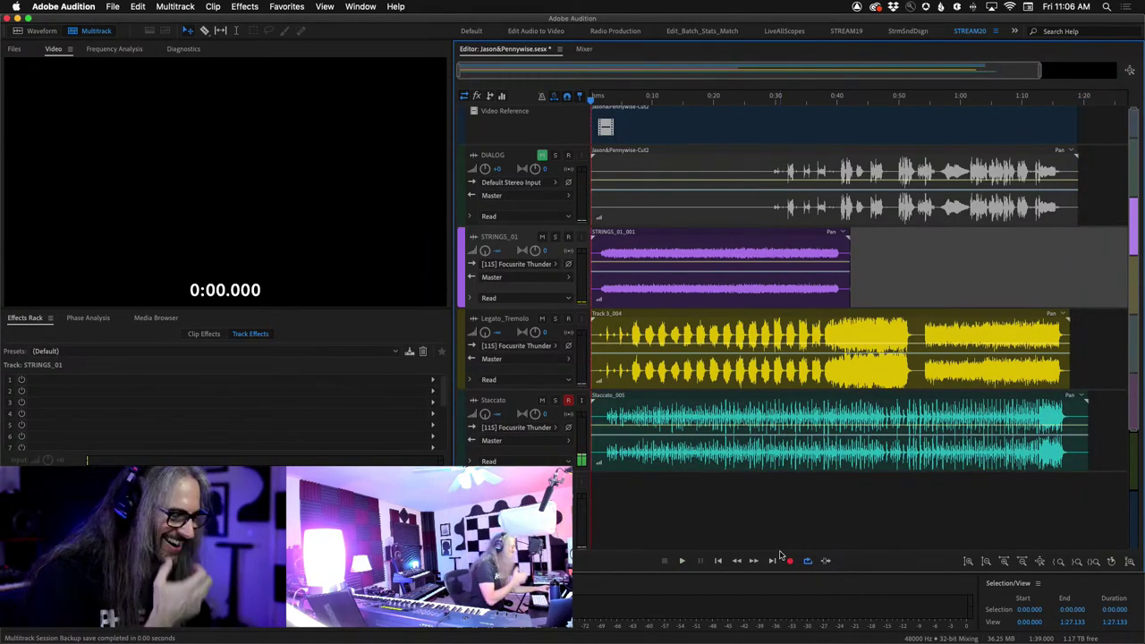
# Re-record the ending of the Staccato track from 0:54.059 to 1:20.793.
pyautogui.click(912, 102)
pyautogui.moveTo(912, 102)
pyautogui.mouseDown()
pyautogui.moveTo(887, 102)
pyautogui.moveTo(923, 102)
pyautogui.mouseUp()
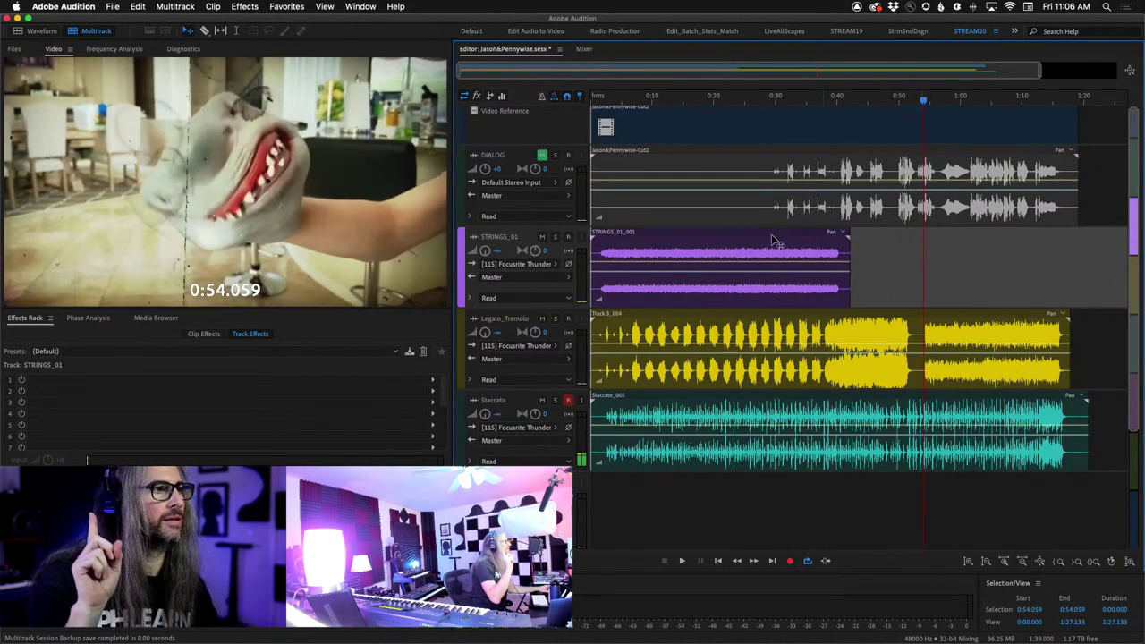
pyautogui.click(790, 561)
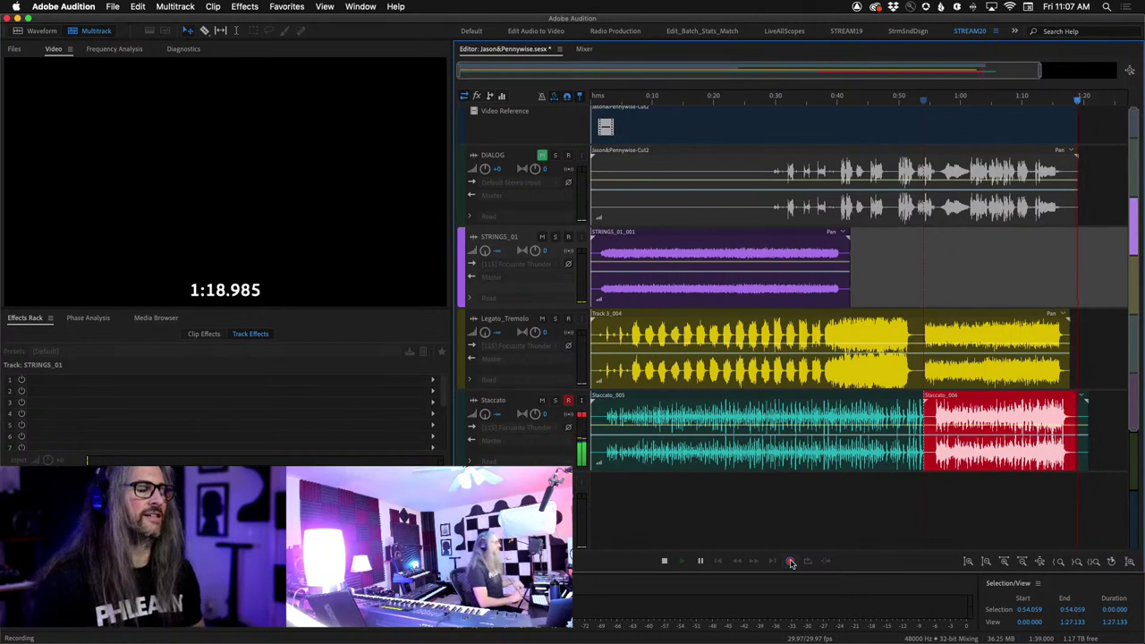
pyautogui.click(791, 562)
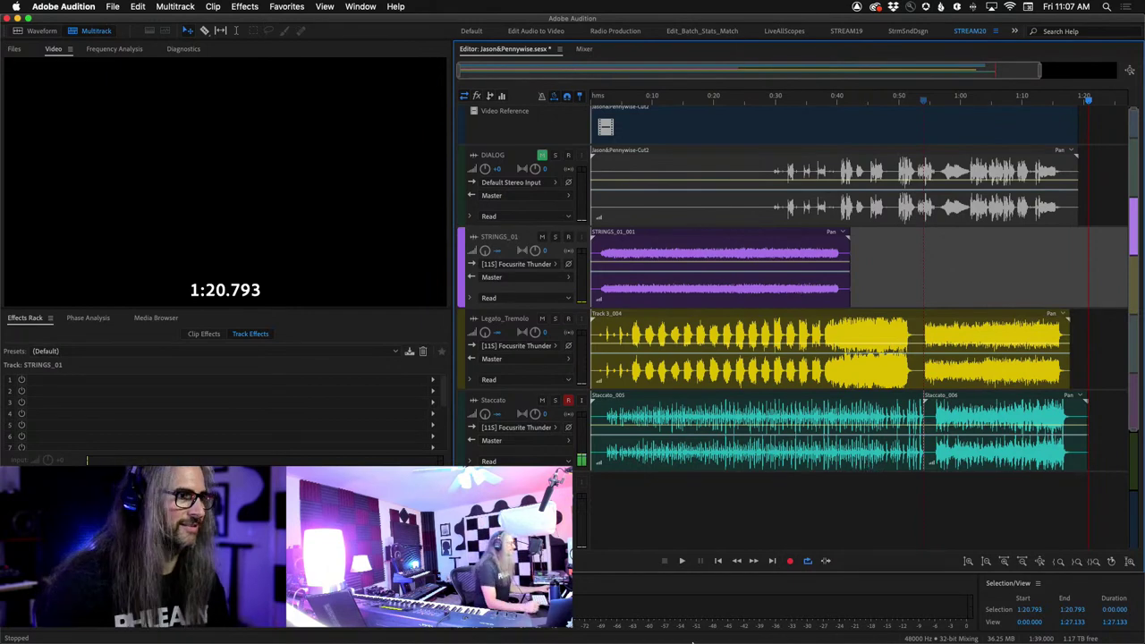
# Check the Analogue 5 hardware input in Focusrite Control's output routing and return to Audition.
pyautogui.click(662, 626)
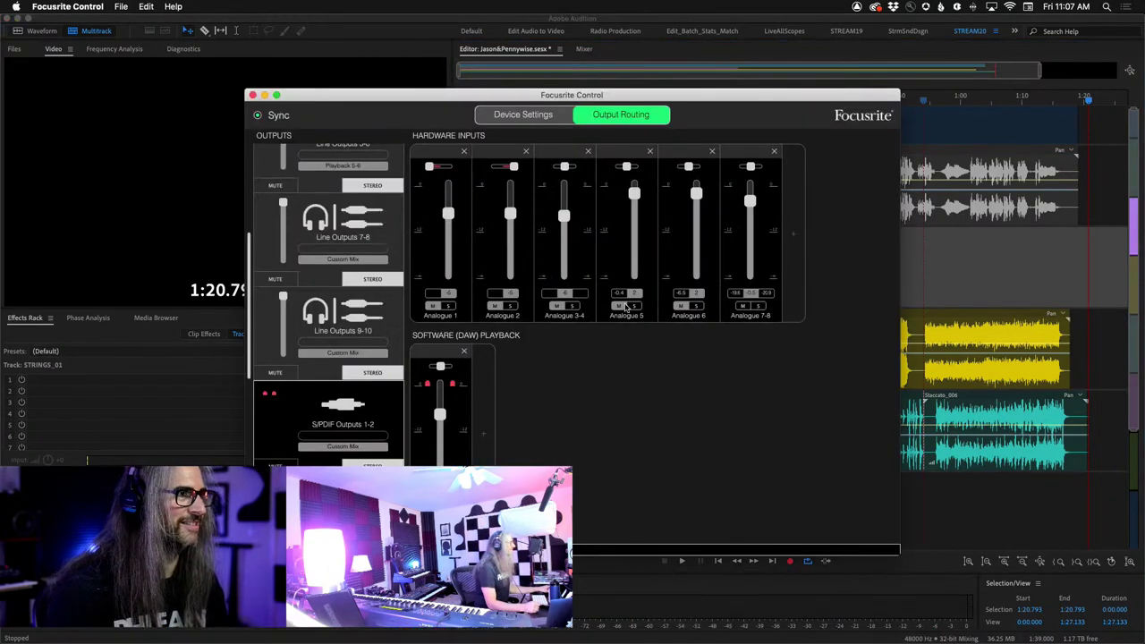
pyautogui.click(989, 526)
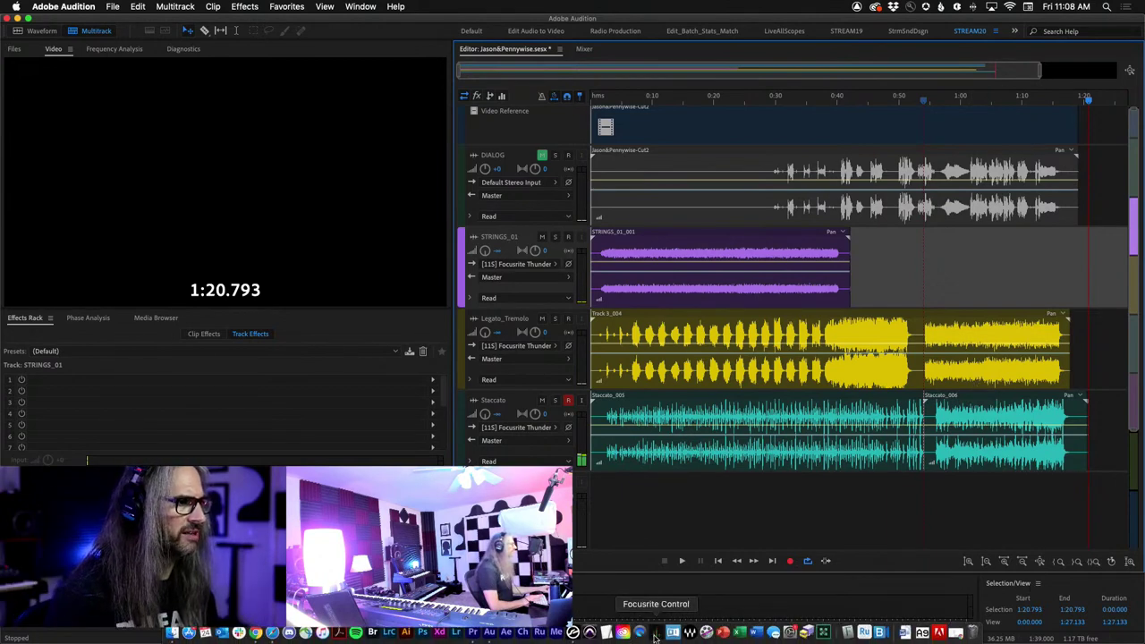
pyautogui.click(658, 600)
pyautogui.click(919, 490)
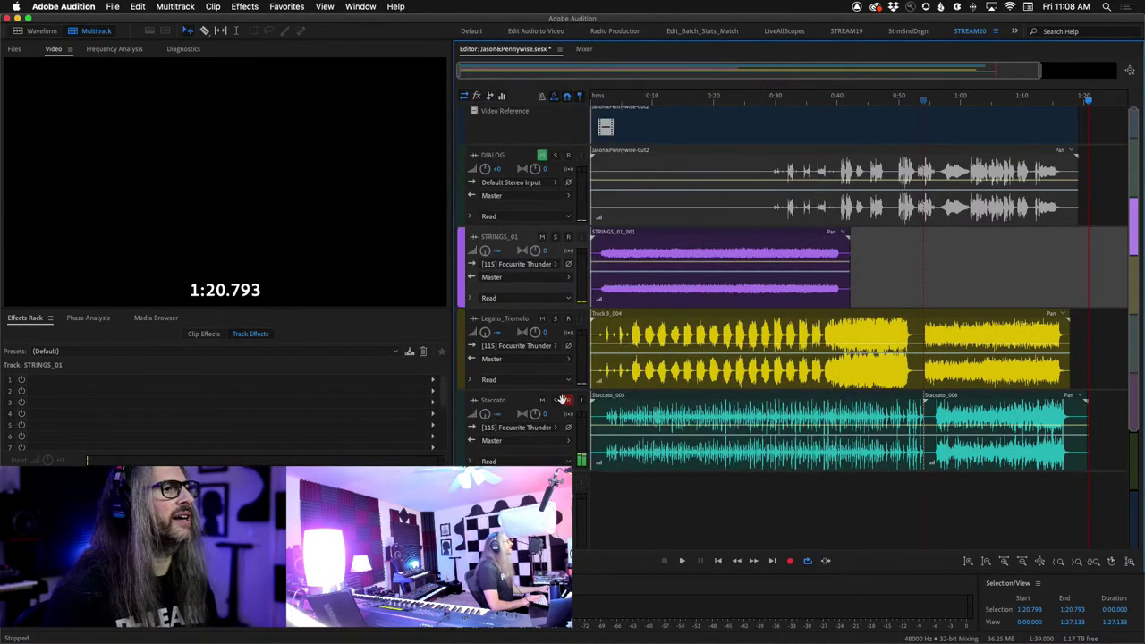
# Disarm the Staccato track and return the playhead to 0:00.000.
pyautogui.click(562, 400)
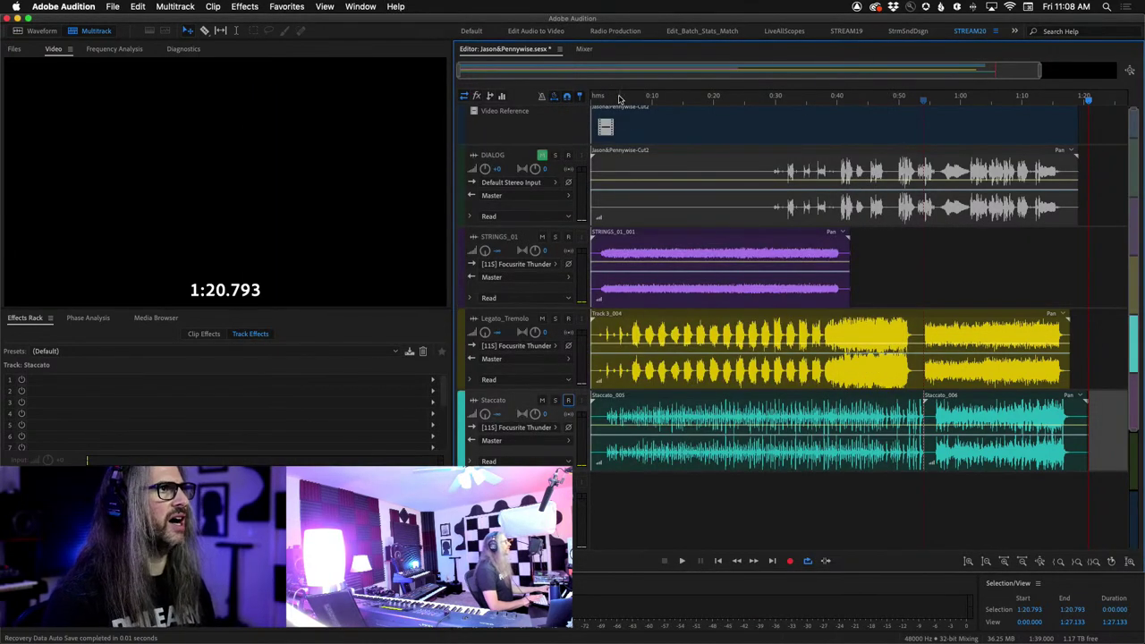
pyautogui.moveTo(619, 98); pyautogui.dragTo(581, 98)
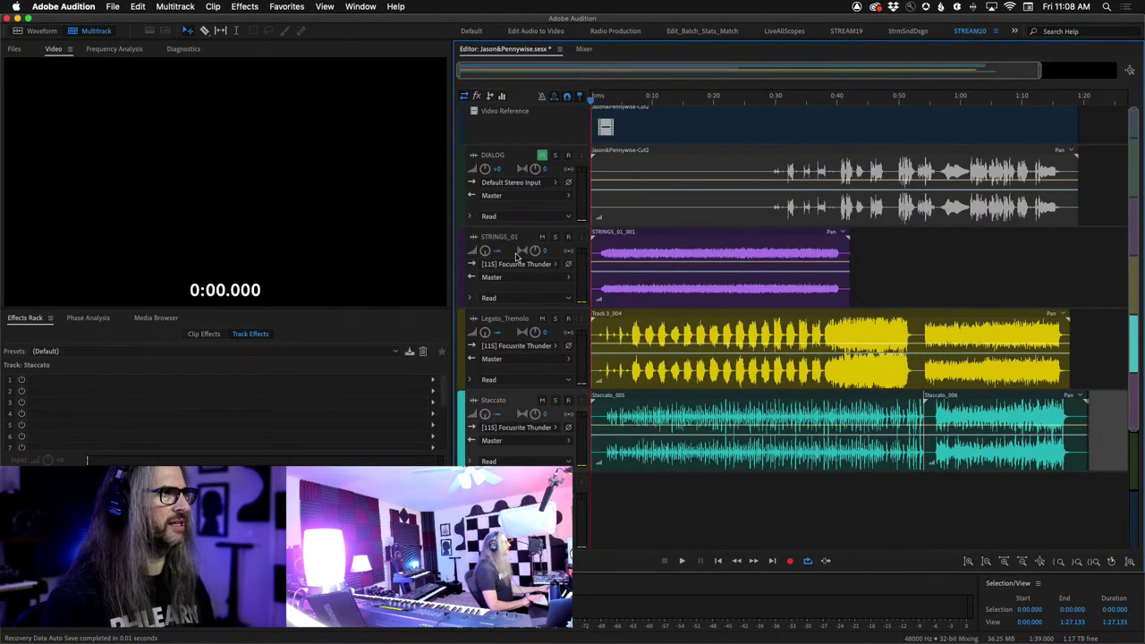
# Set the Legato_Tremolo track's volume to -14.7 dB and add a stereo bus track to the session.
pyautogui.click(492, 338)
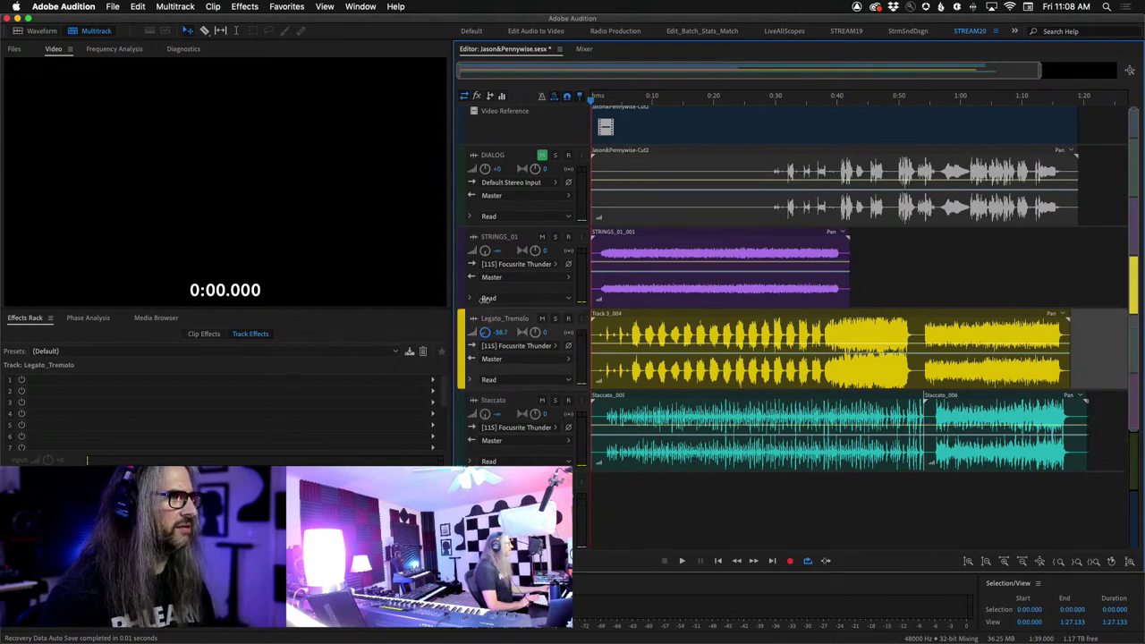
pyautogui.click(585, 48)
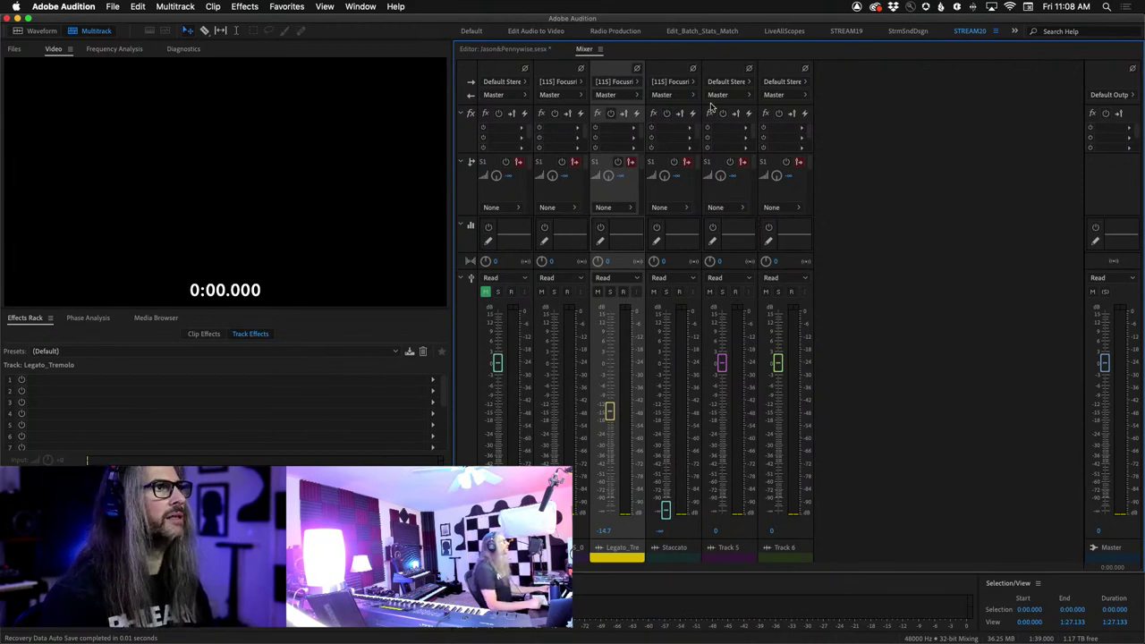
pyautogui.click(212, 6)
pyautogui.moveTo(194, 23)
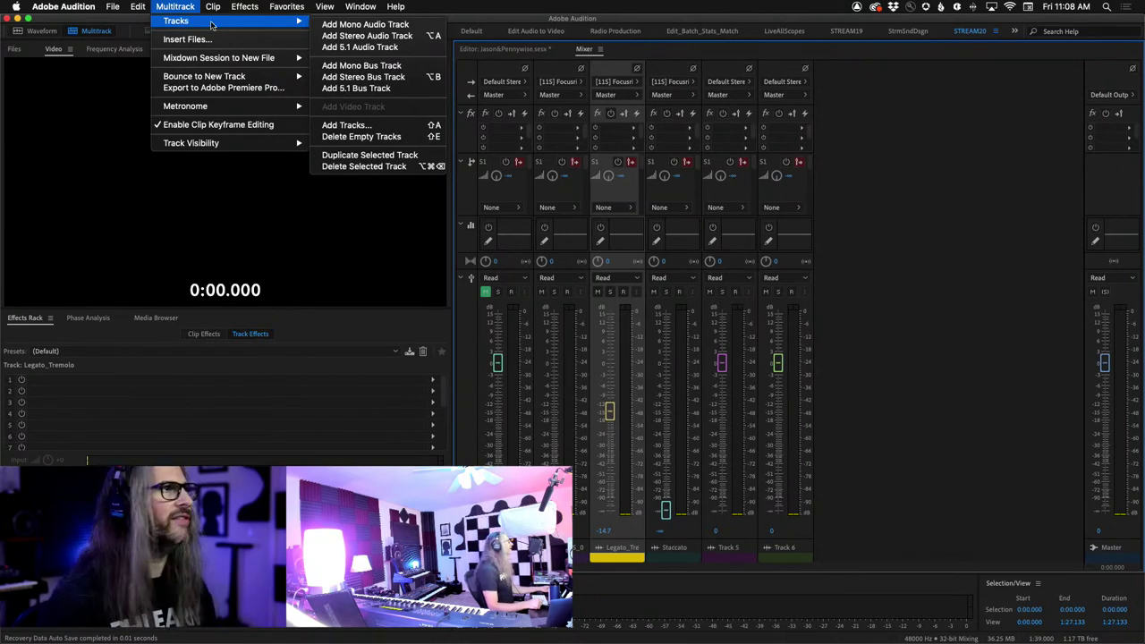
pyautogui.click(417, 81)
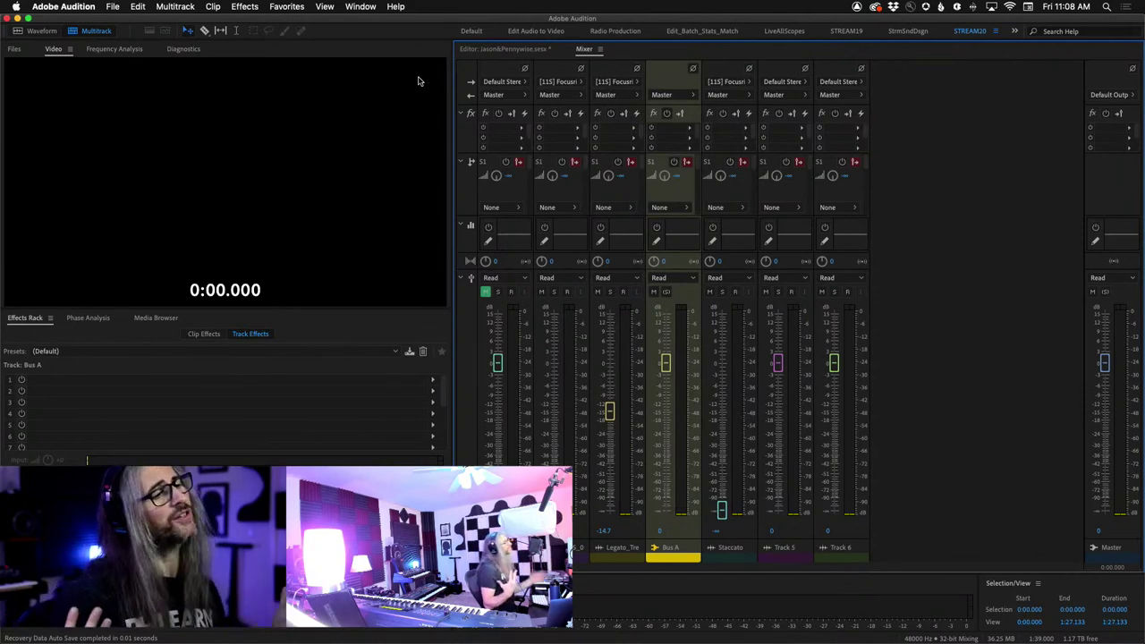
# Rename the new bus track in the mixer as REVERB.
pyautogui.doubleClick(673, 548)
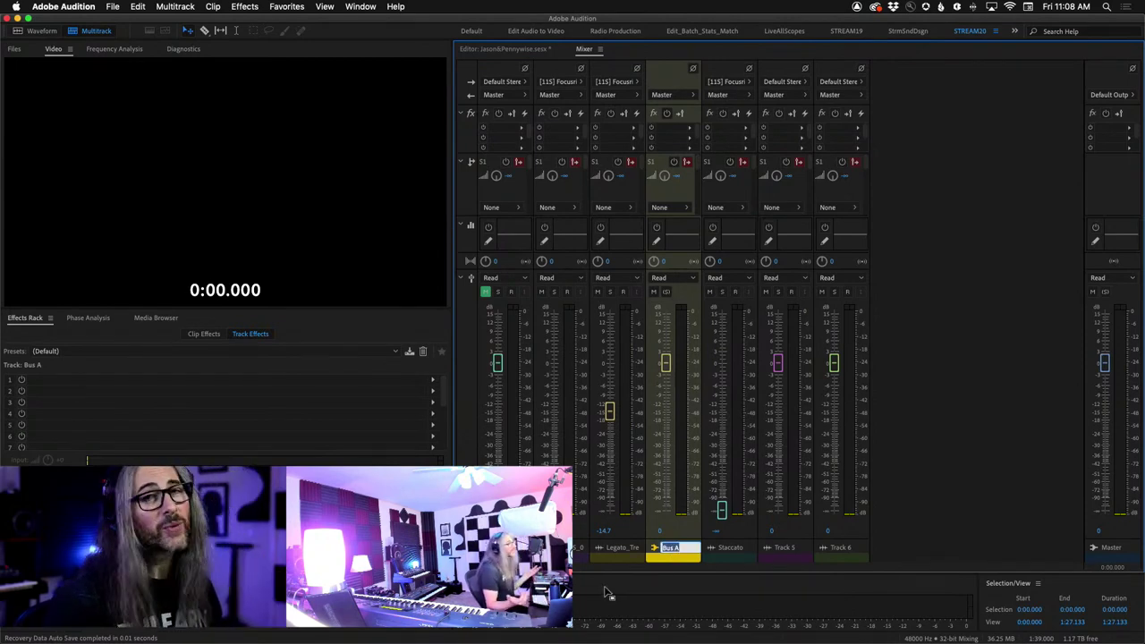
pyautogui.write('REV')
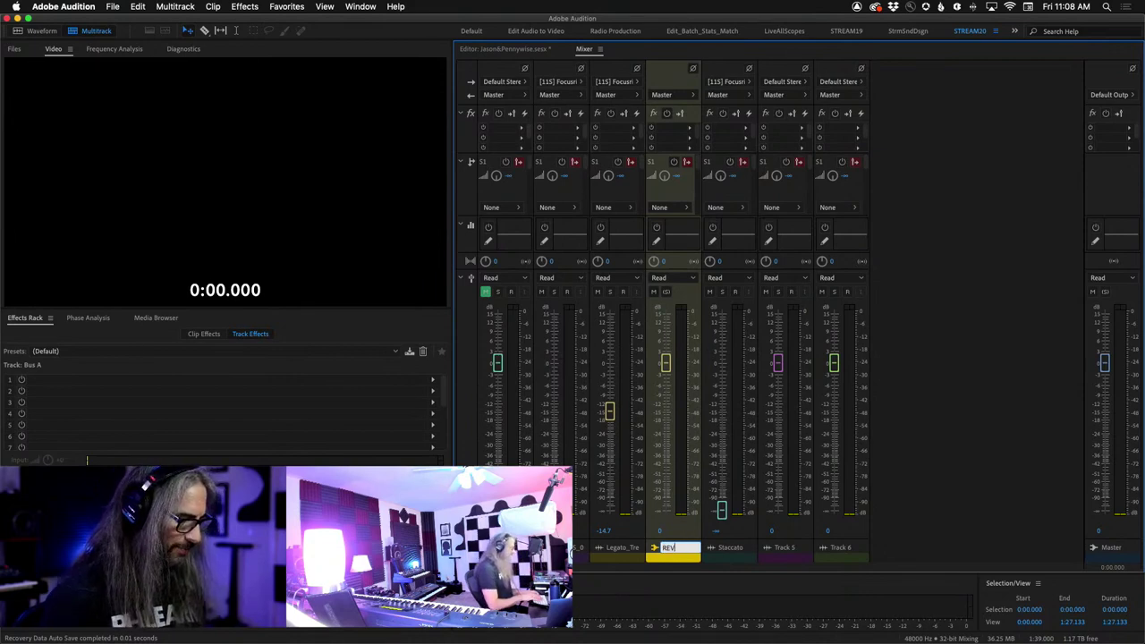
pyautogui.write('ERB')
pyautogui.press('Return')
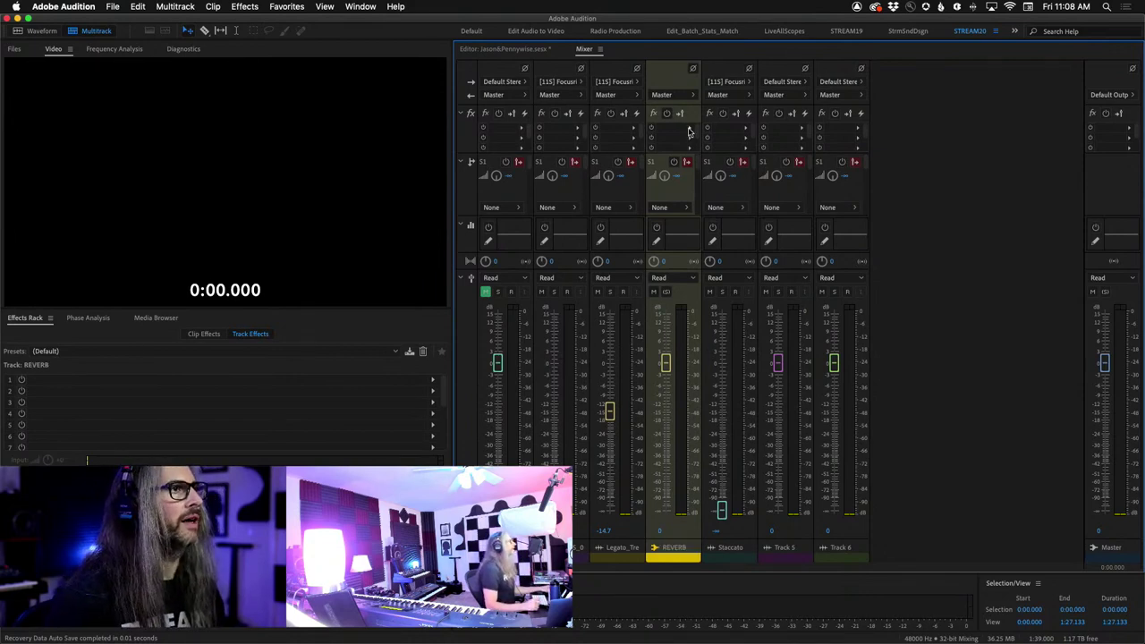
# Insert a Studio Reverb in the REVERB bus's first effect slot and load its Great Hall preset.
pyautogui.click(689, 132)
pyautogui.moveTo(780, 183)
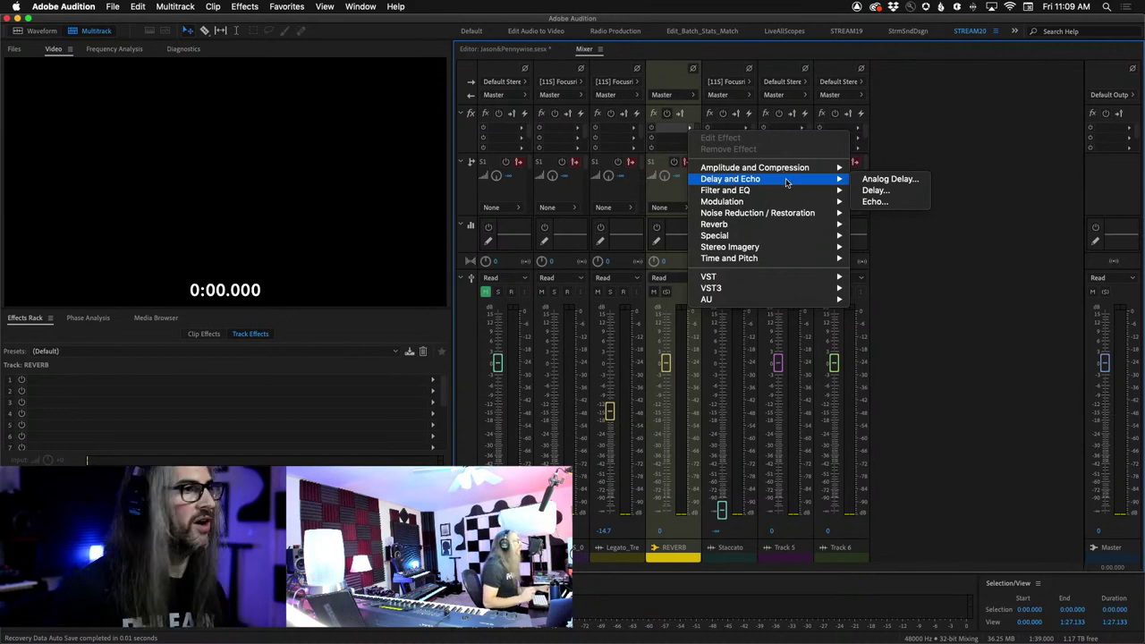
pyautogui.moveTo(799, 227)
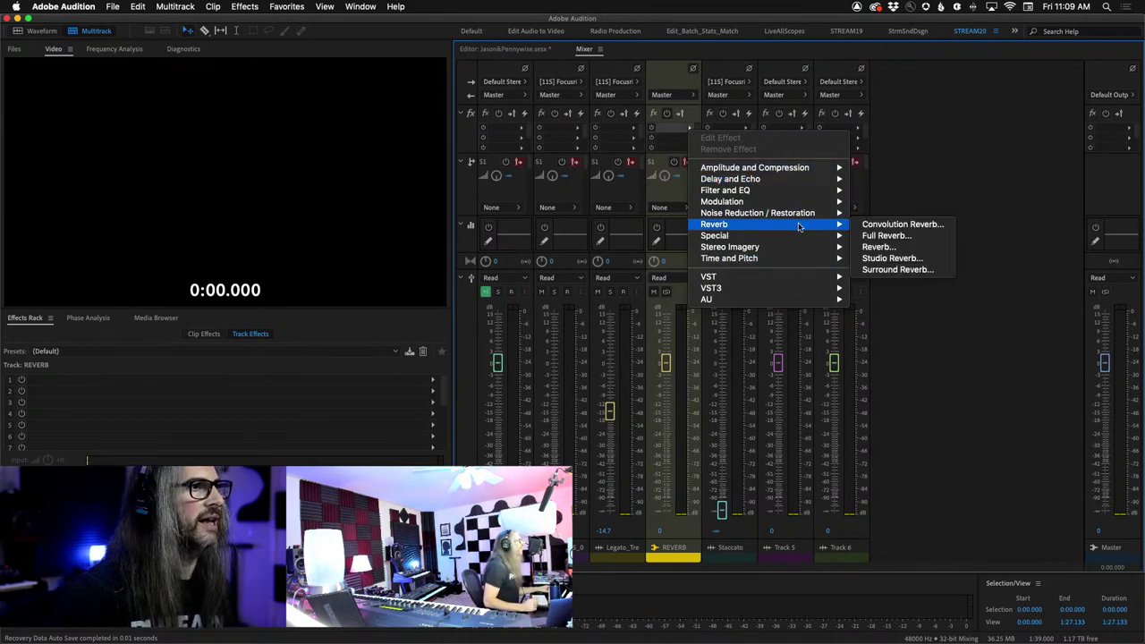
pyautogui.click(880, 257)
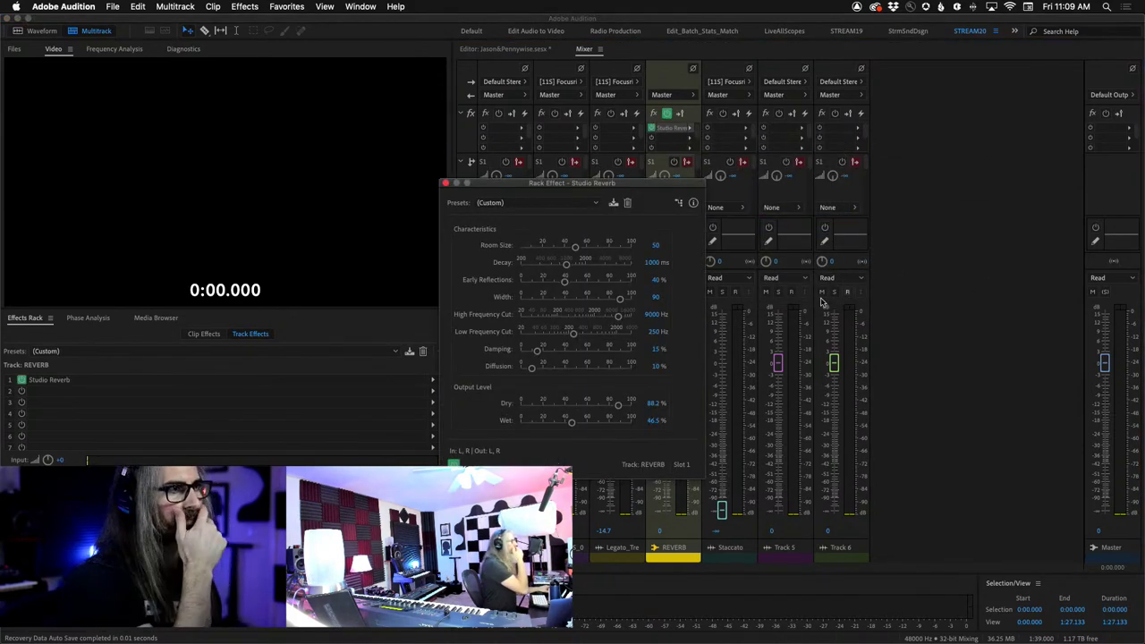
pyautogui.click(598, 203)
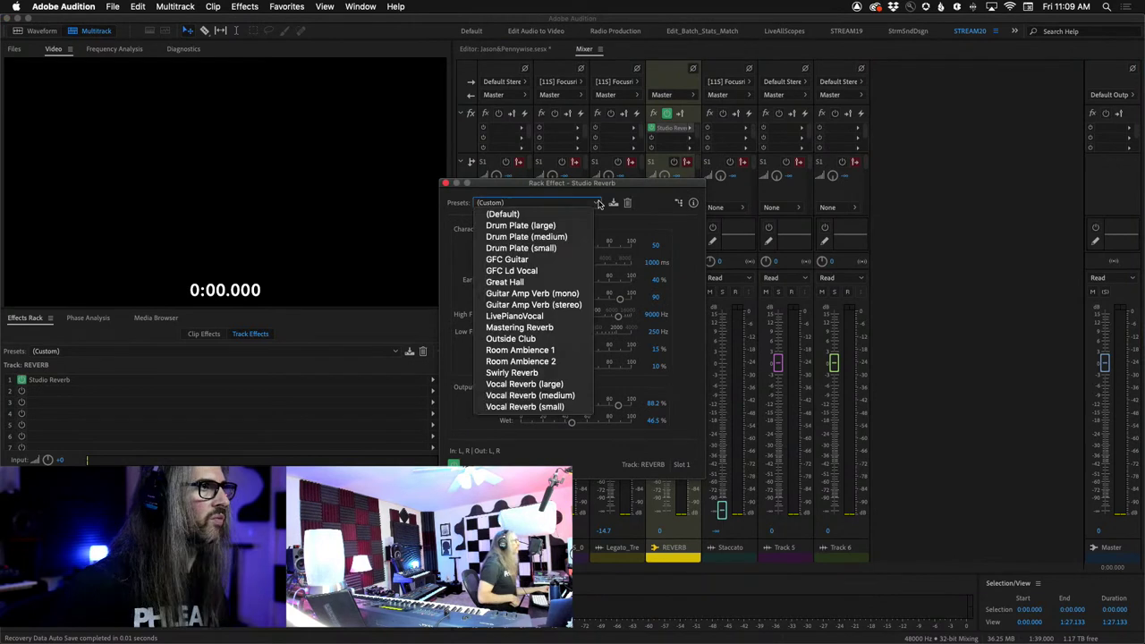
pyautogui.click(506, 282)
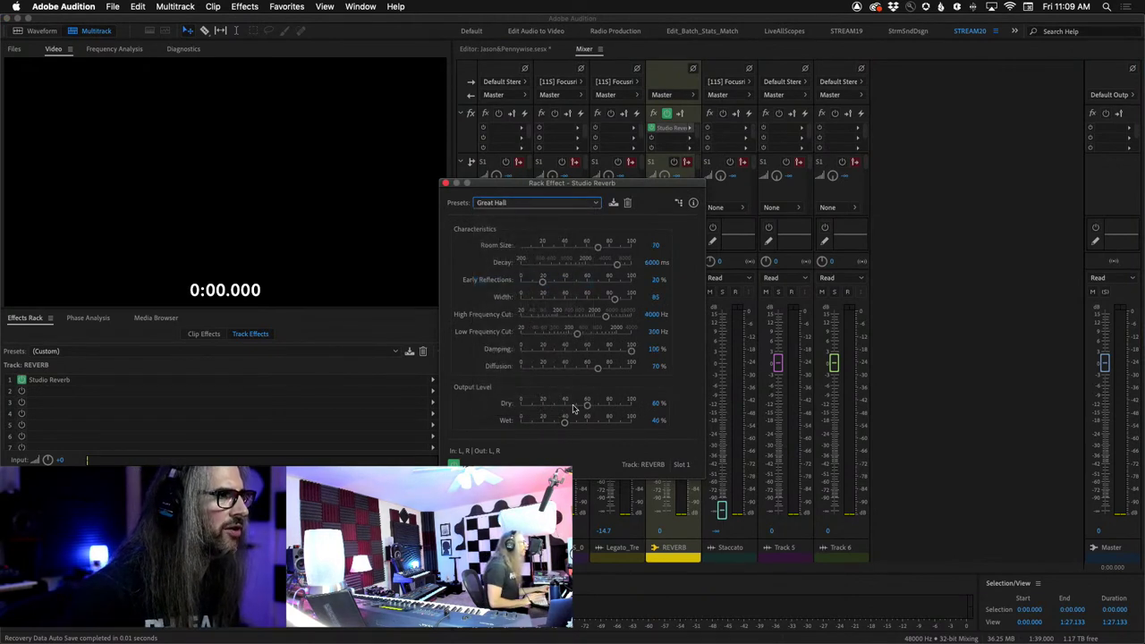
# Set the Studio Reverb's dry output to 100 % and its wet output to 0 %, and close the effect.
pyautogui.moveTo(586, 405); pyautogui.dragTo(684, 408)
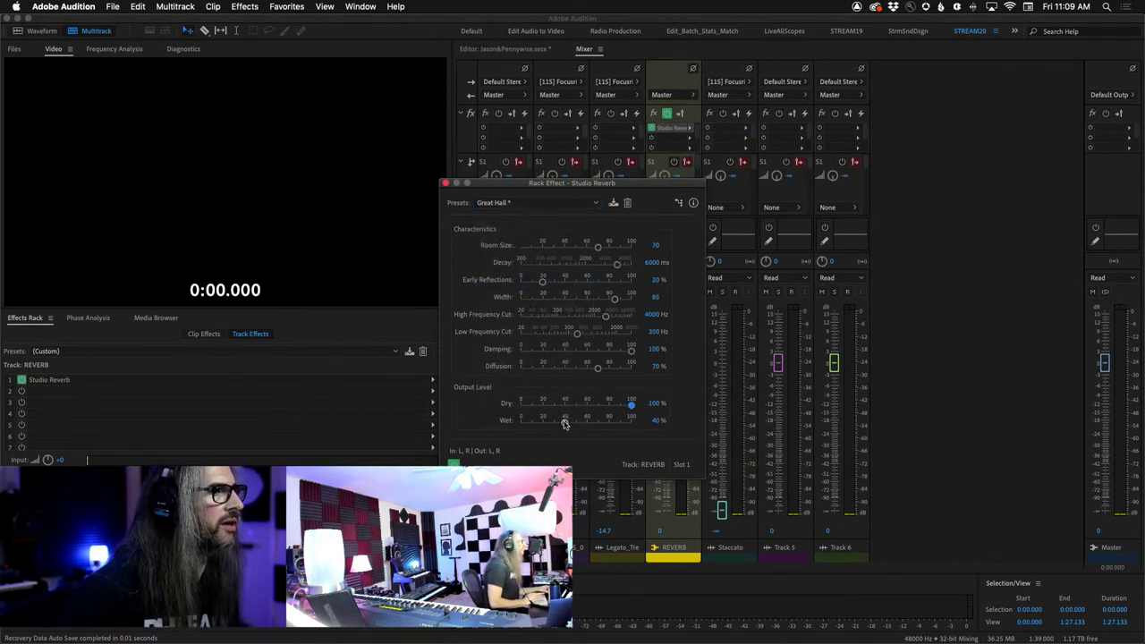
pyautogui.moveTo(564, 424); pyautogui.dragTo(404, 424)
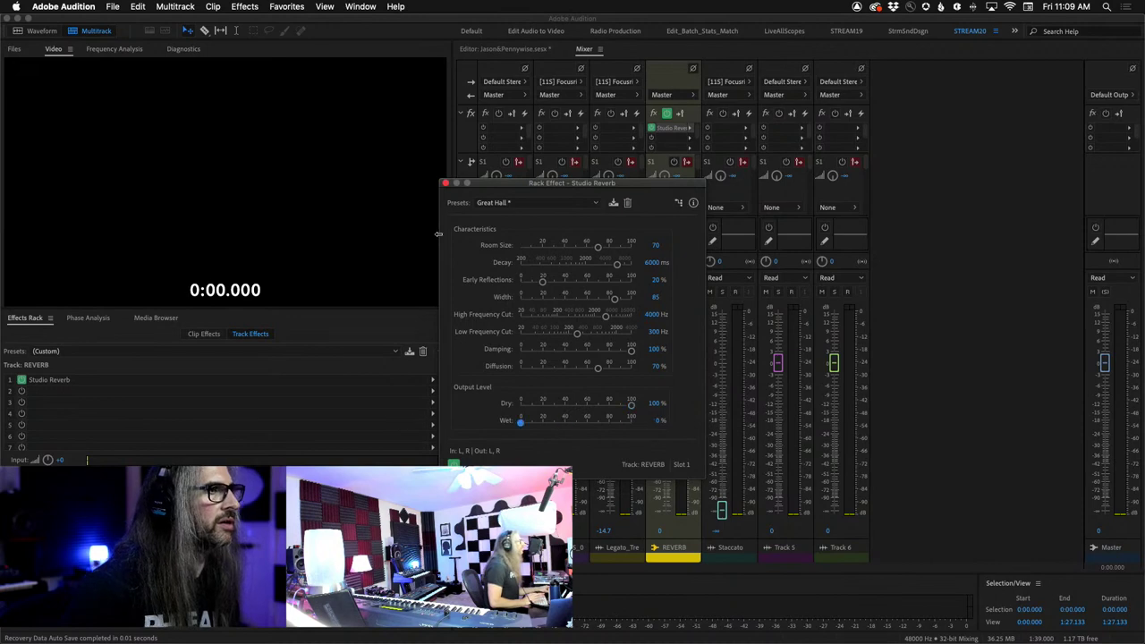
pyautogui.click(445, 184)
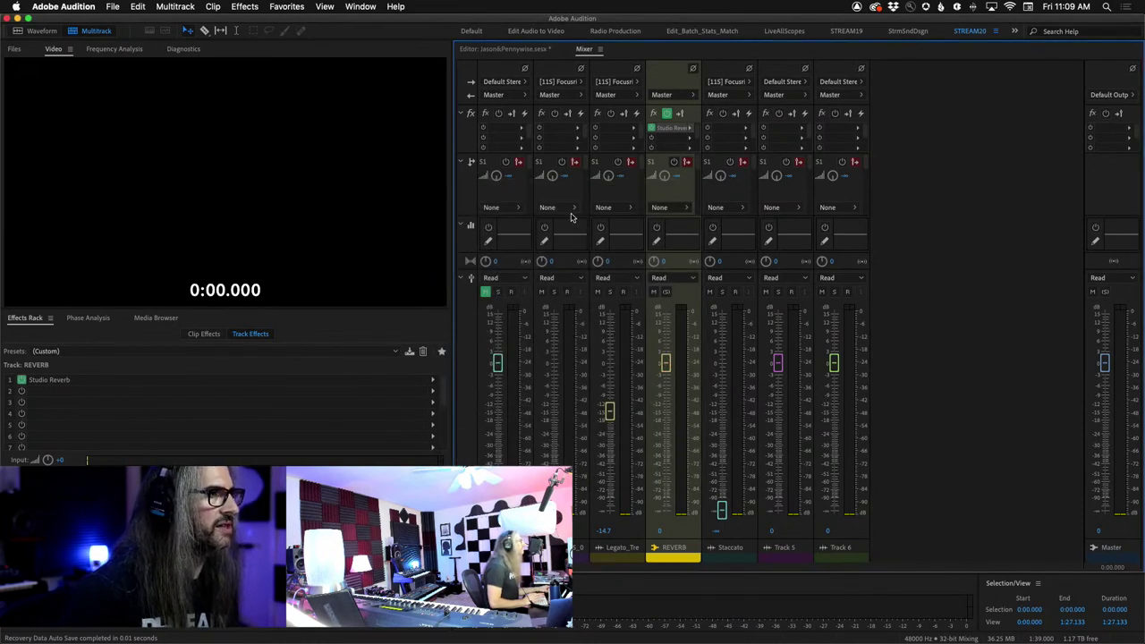
# Switch the first sends of STRINGS_01, Legato_Tremolo and Staccato to pre-fader and place the Staccato track before the REVERB bus.
pyautogui.click(574, 163)
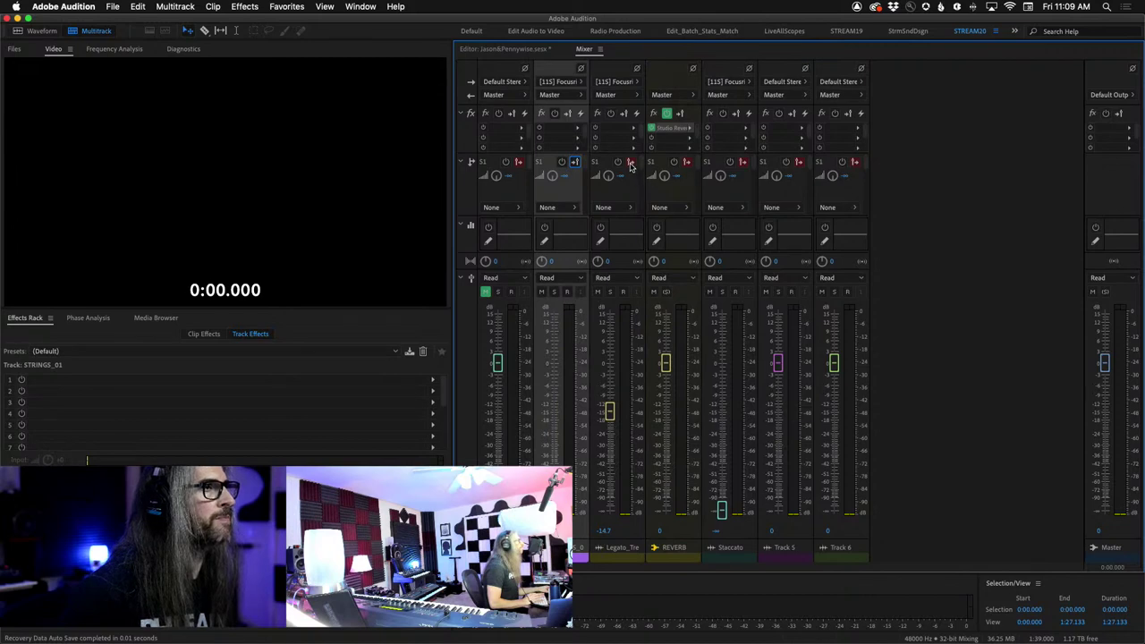
pyautogui.click(630, 163)
pyautogui.moveTo(732, 560); pyautogui.dragTo(648, 555)
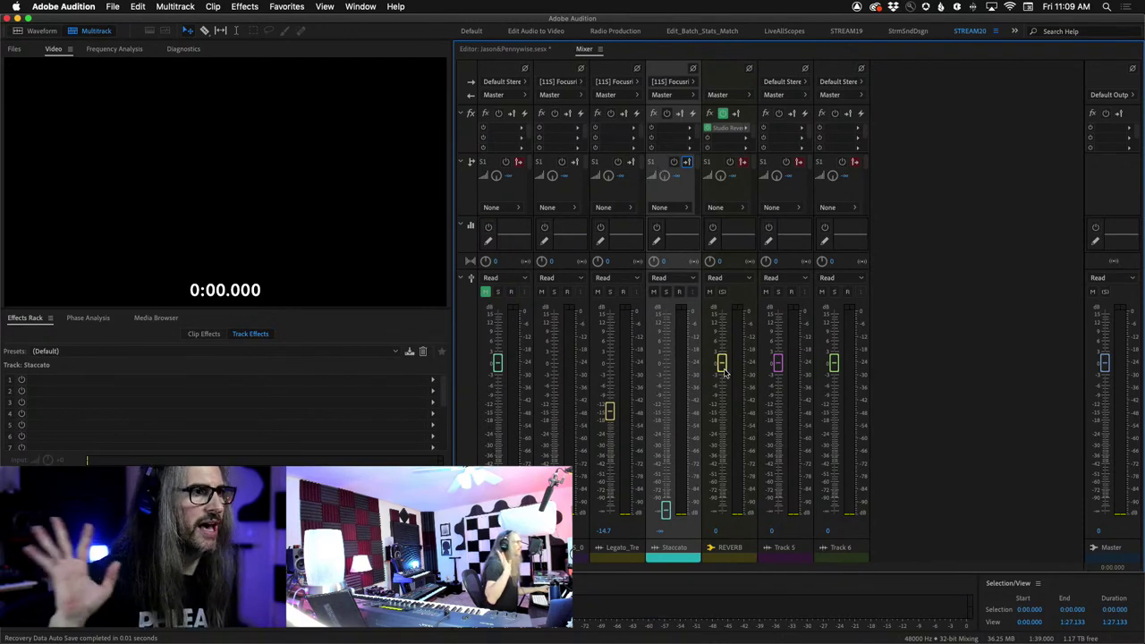
# Dock the Mixer beside the Editor and place the playhead at 0:02.320.
pyautogui.click(503, 49)
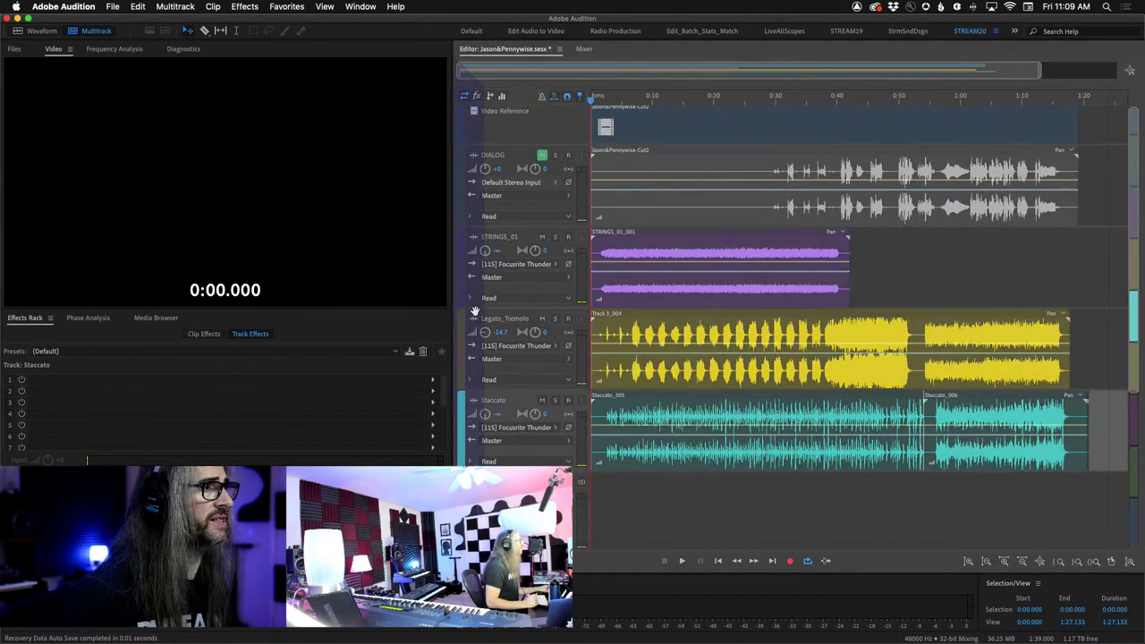
pyautogui.moveTo(583, 48); pyautogui.dragTo(939, 268)
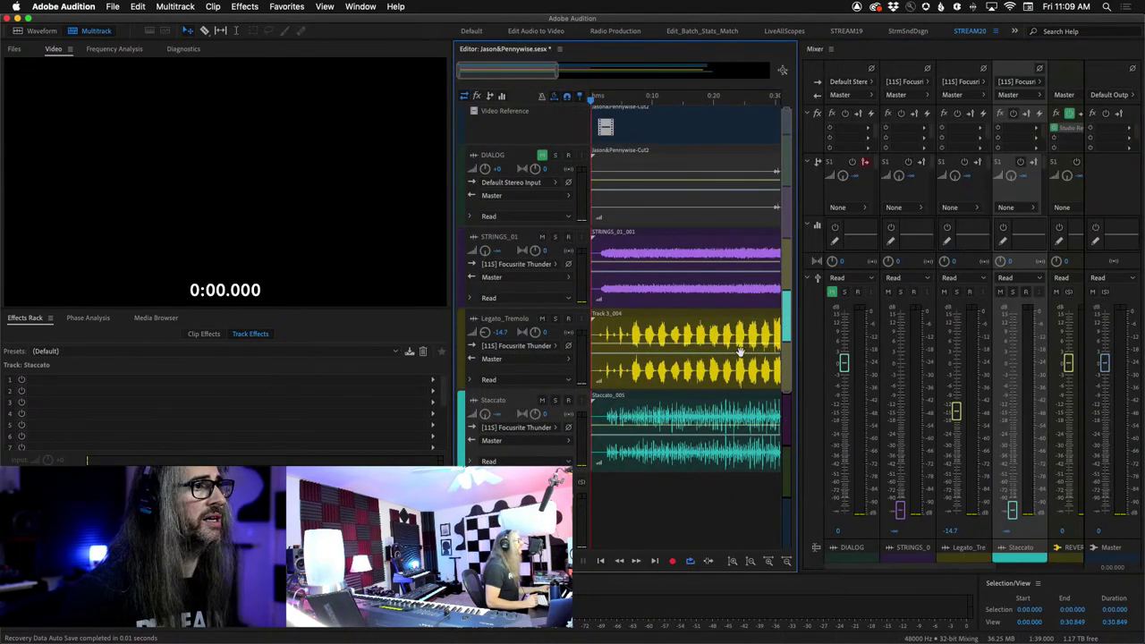
pyautogui.click(604, 98)
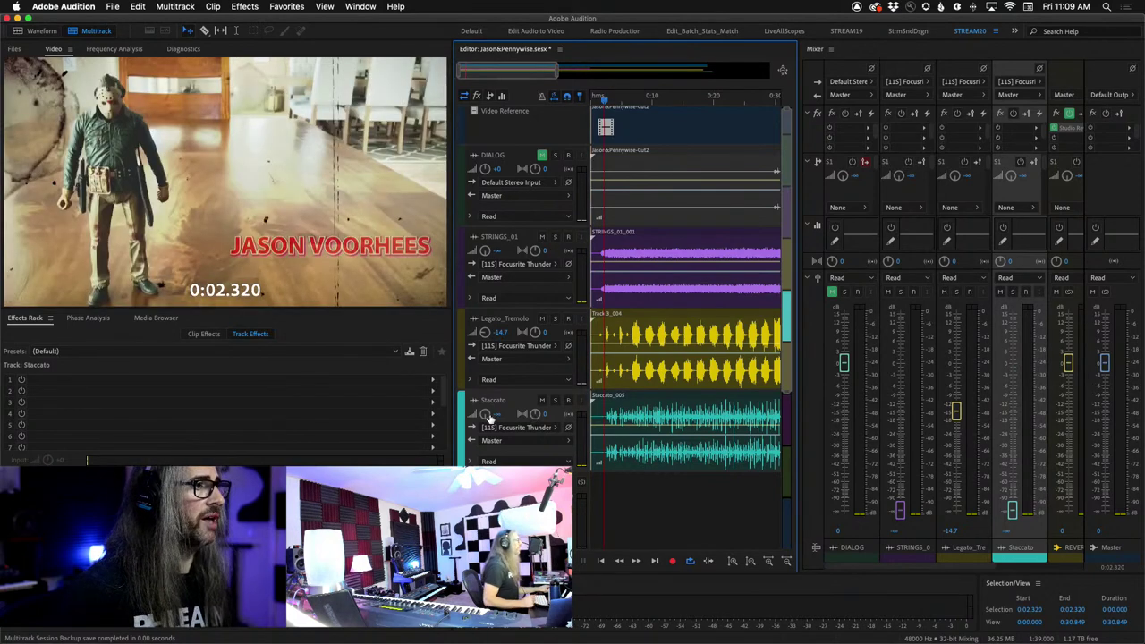
# Lower the Legato_Tremolo volume to -∞ and route send 1 of STRINGS_01, Legato_Tremolo and Staccato to the REVERB bus.
pyautogui.click(483, 333)
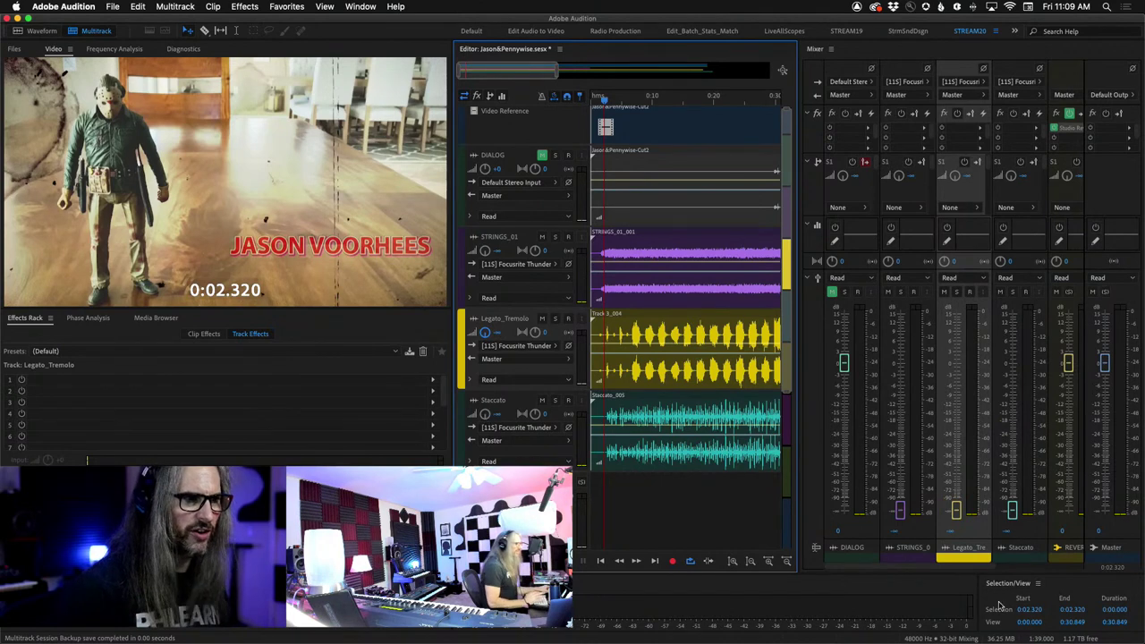
pyautogui.hscroll(2, 954, 559)
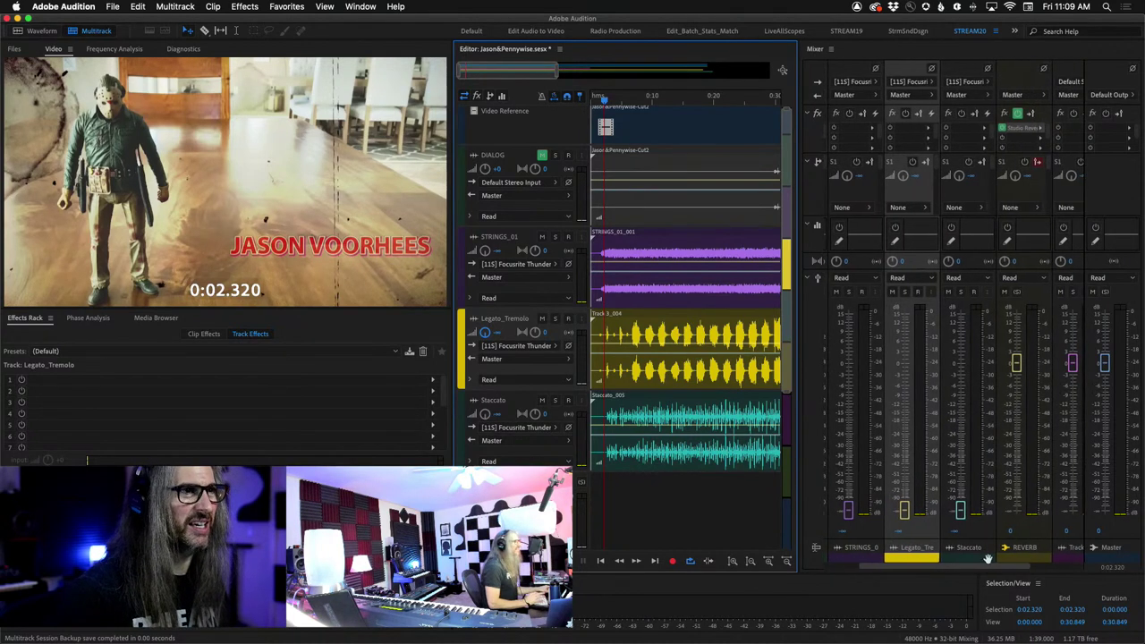
pyautogui.click(862, 208)
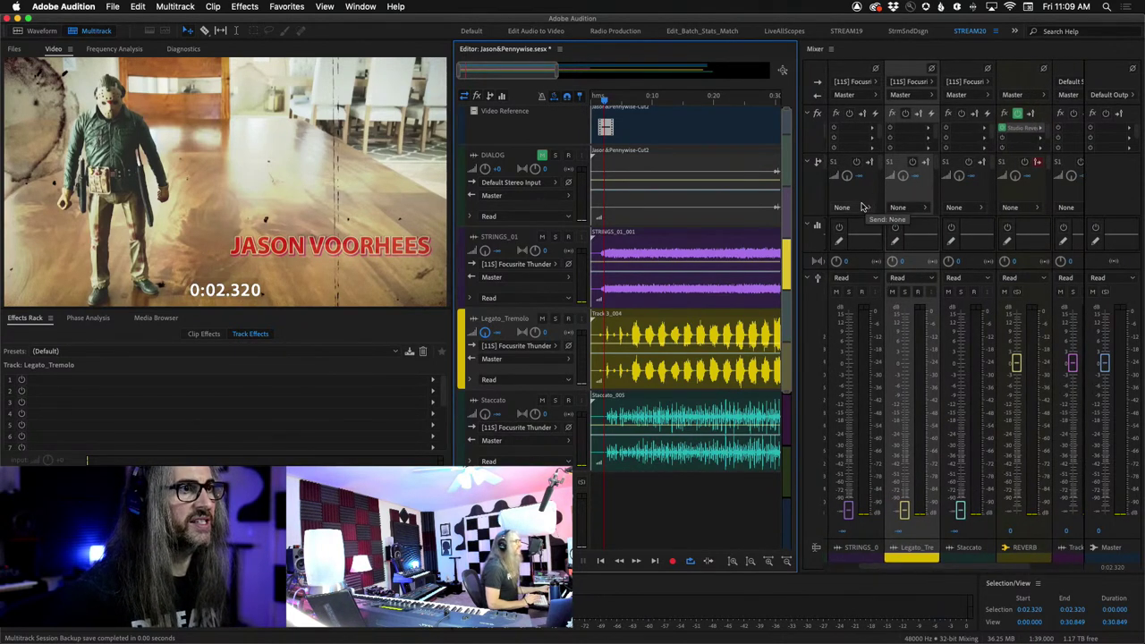
pyautogui.click(921, 232)
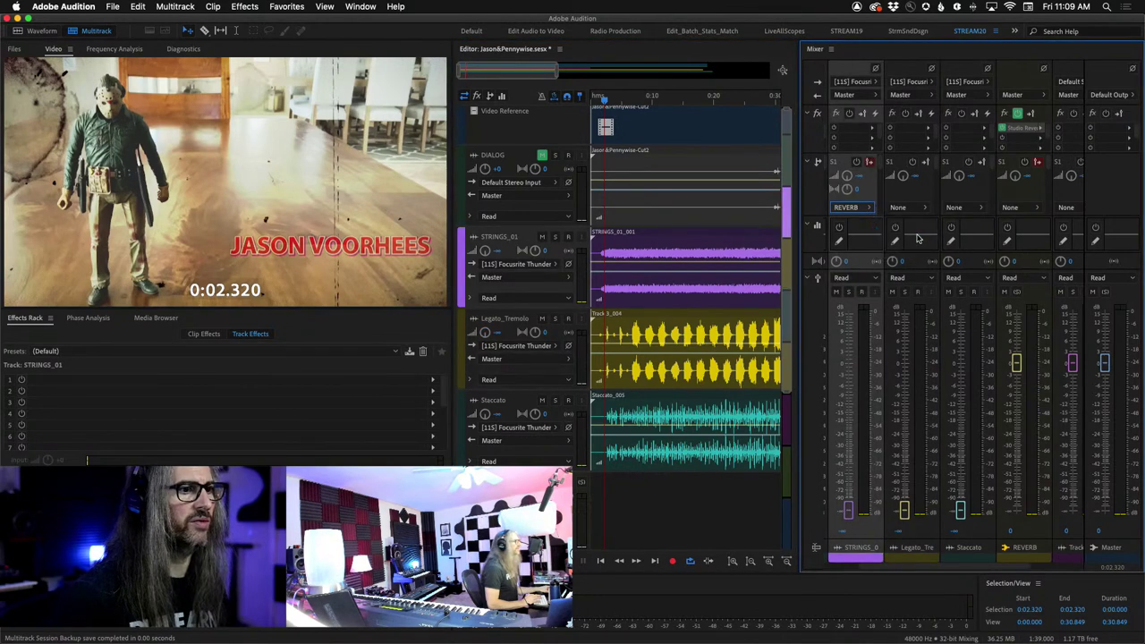
pyautogui.click(915, 211)
pyautogui.click(959, 232)
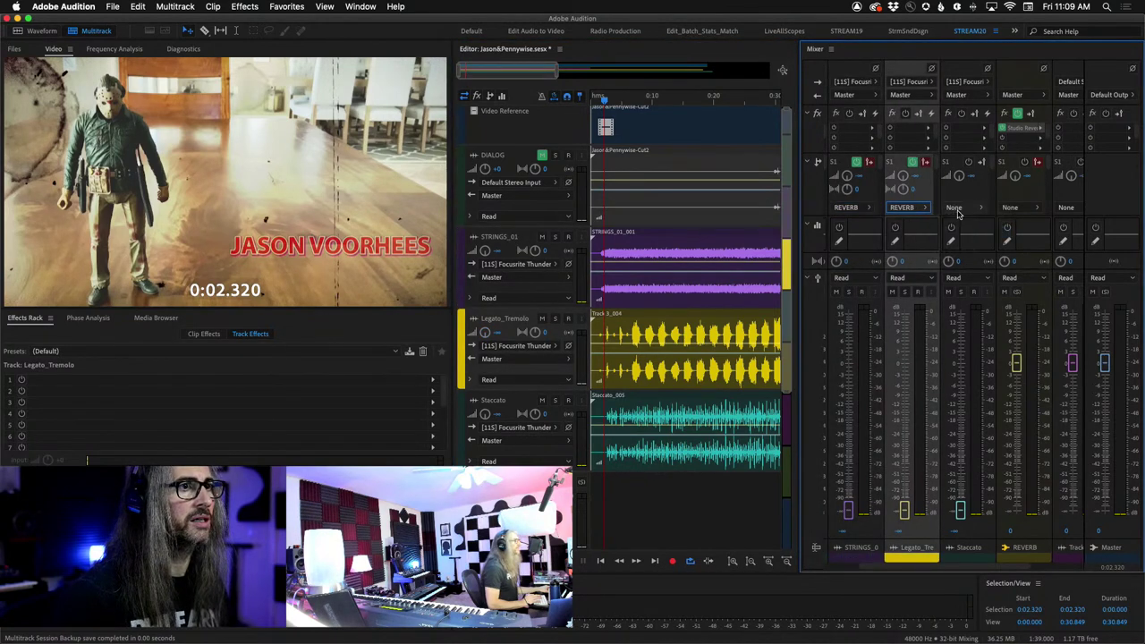
pyautogui.click(954, 207)
pyautogui.click(1015, 231)
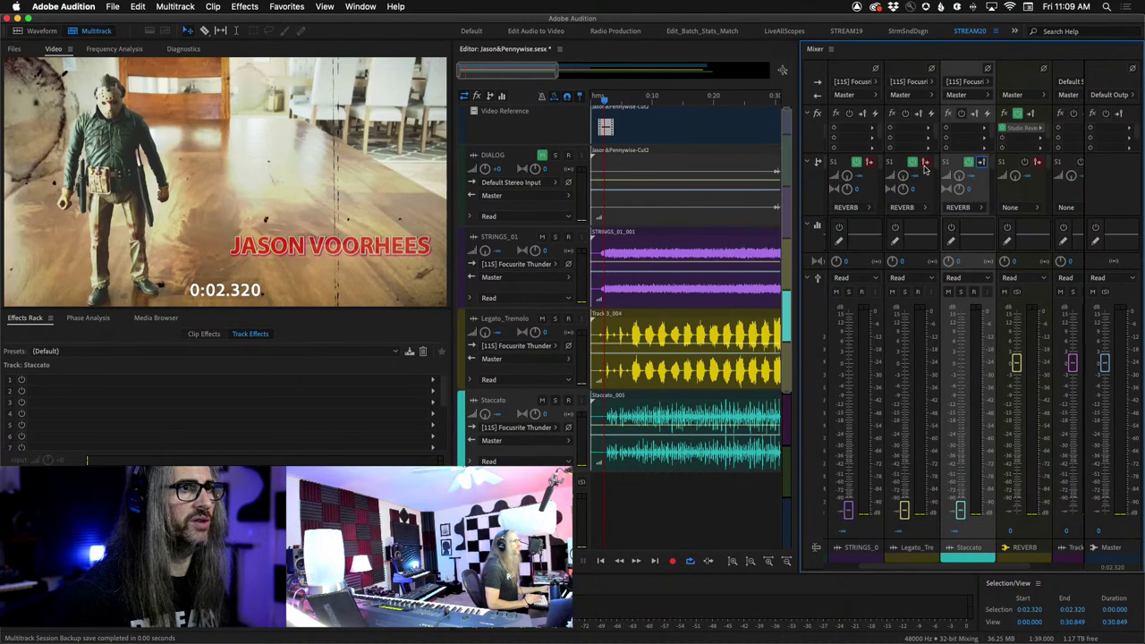
# Switch the Legato_Tremolo and STRINGS_01 reverb sends back to pre-fader and pan the Staccato send to R80.7.
pyautogui.click(901, 174)
pyautogui.click(870, 163)
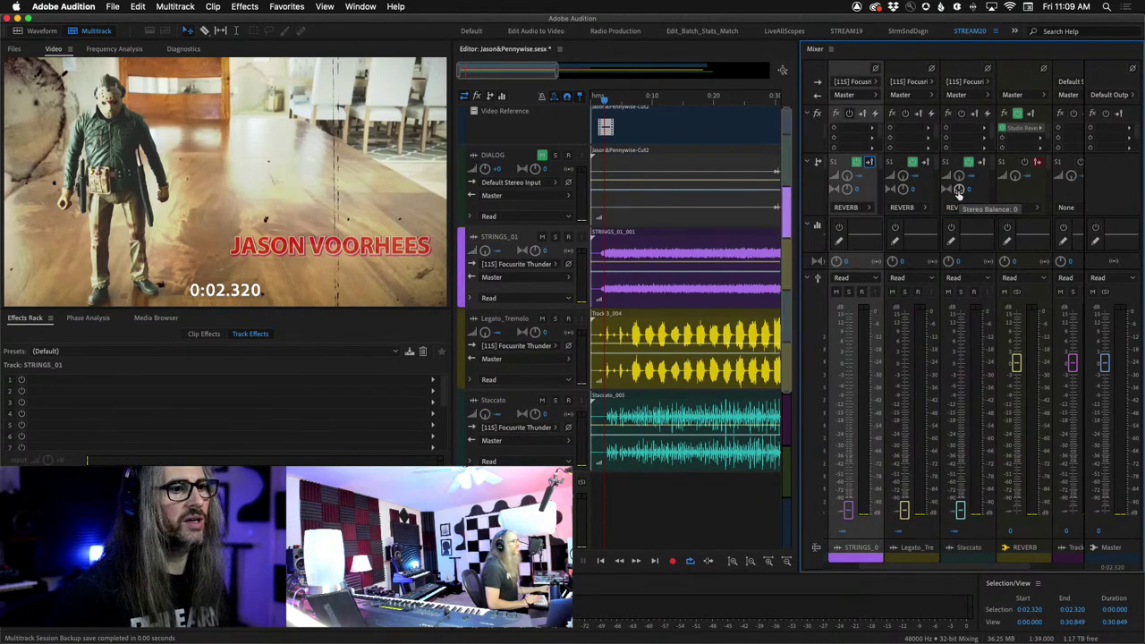
pyautogui.moveTo(958, 189); pyautogui.dragTo(958, 174)
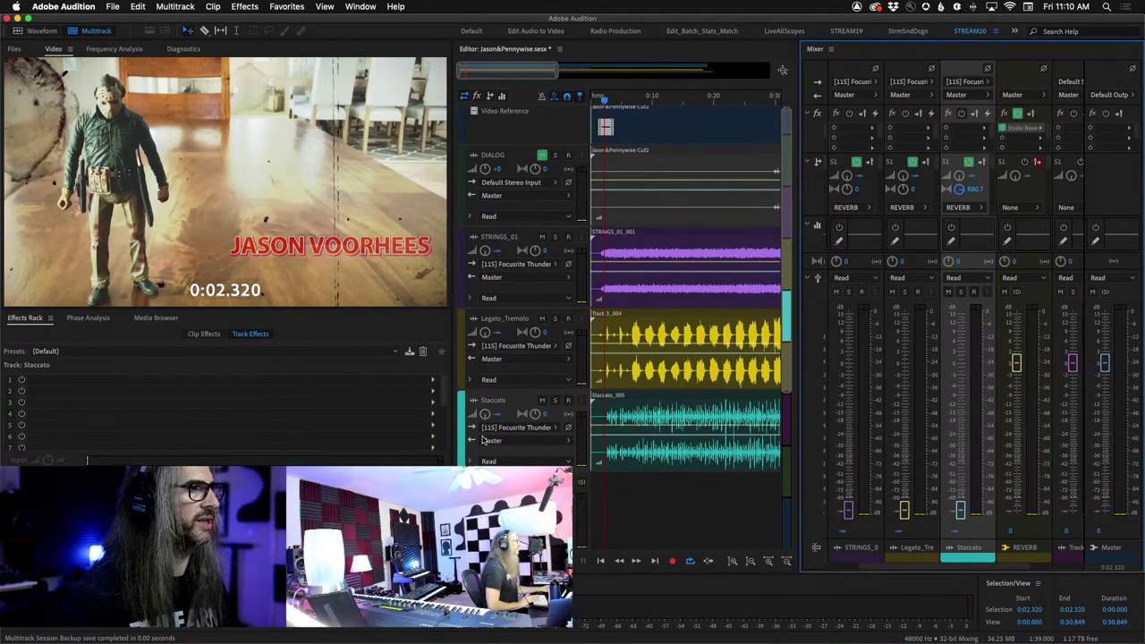
# Play the session, set the Staccato track's reverb send to -6 dB and lower its fader to -∞ to hear only the reverb.
pyautogui.press('space')
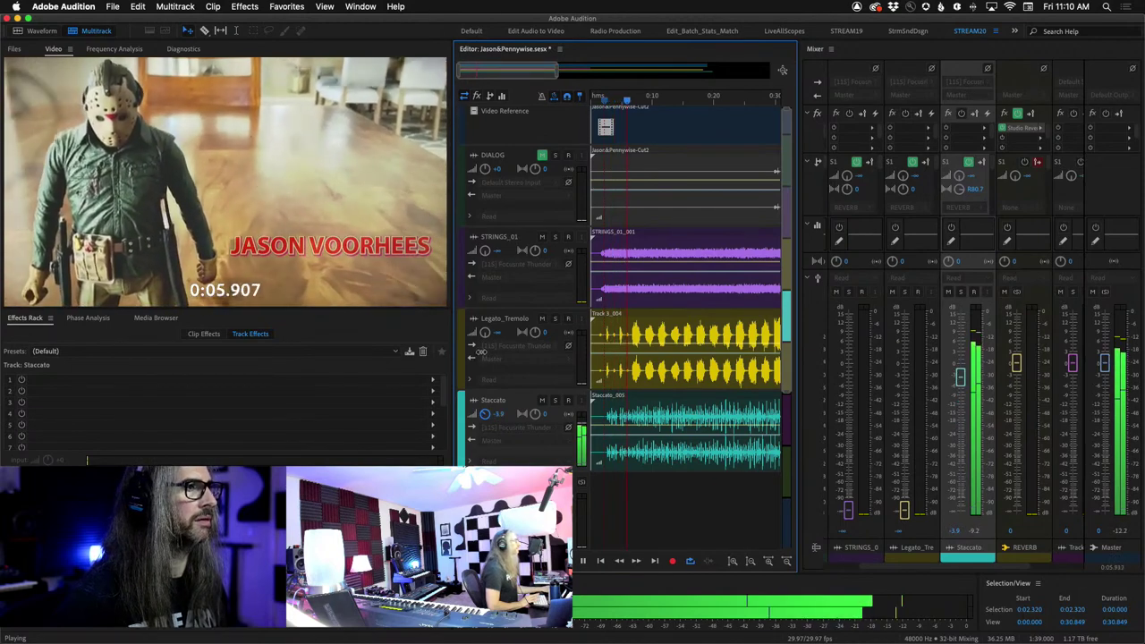
pyautogui.click(963, 150)
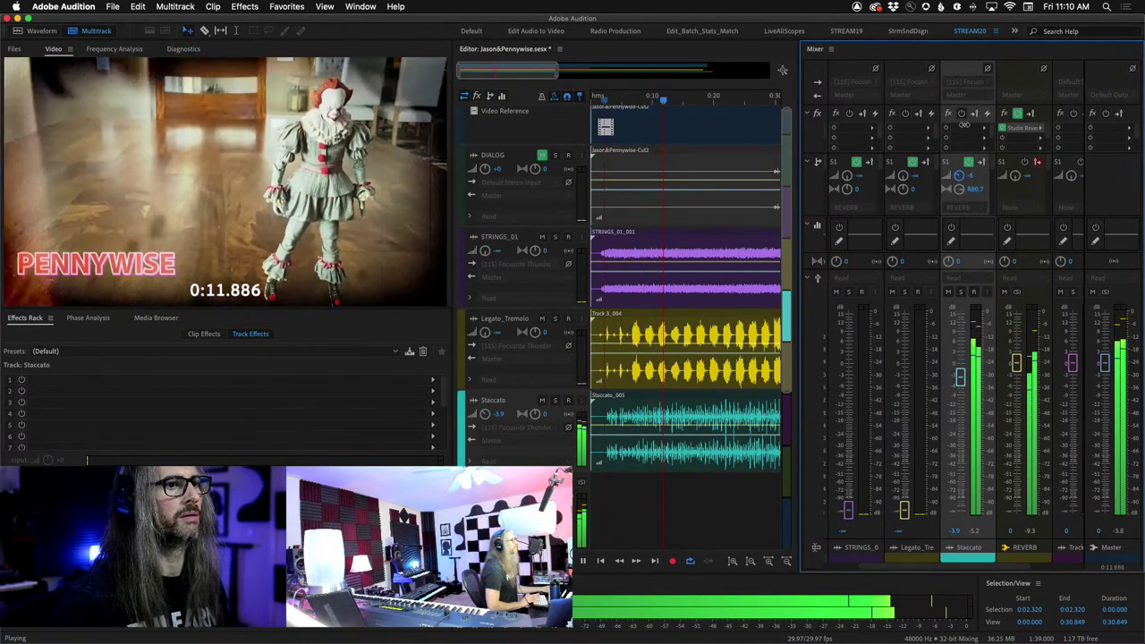
pyautogui.moveTo(958, 376); pyautogui.dragTo(960, 510)
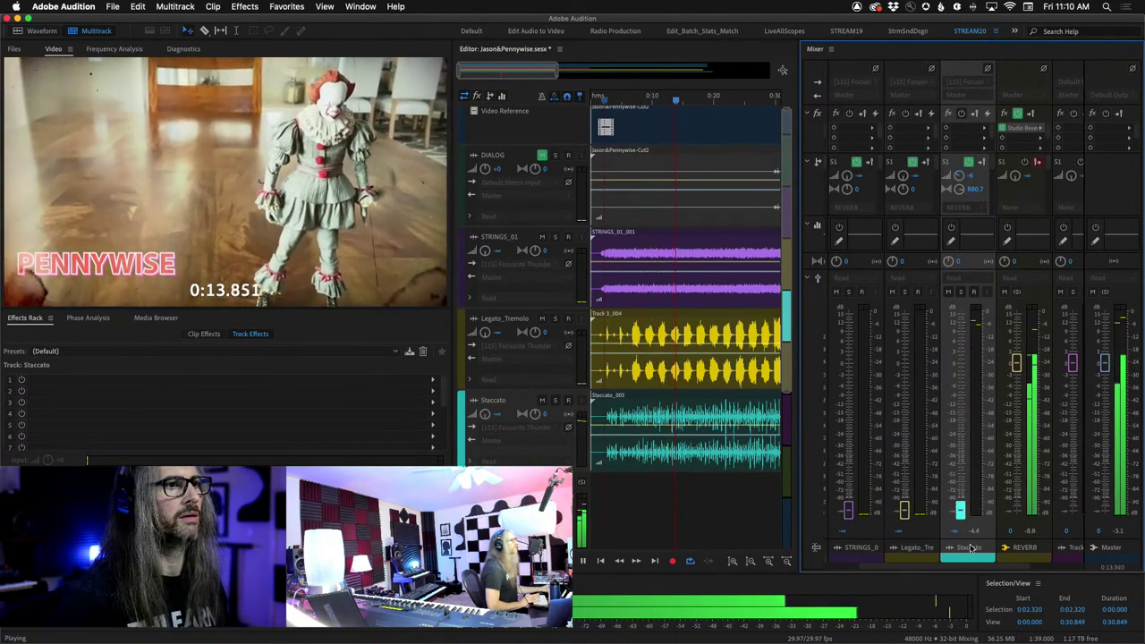
# Adjust the REVERB bus's Studio Reverb to 5192.7 ms decay, 37.4 % early reflections, 0 % dry and 100 % wet.
pyautogui.click(1025, 132)
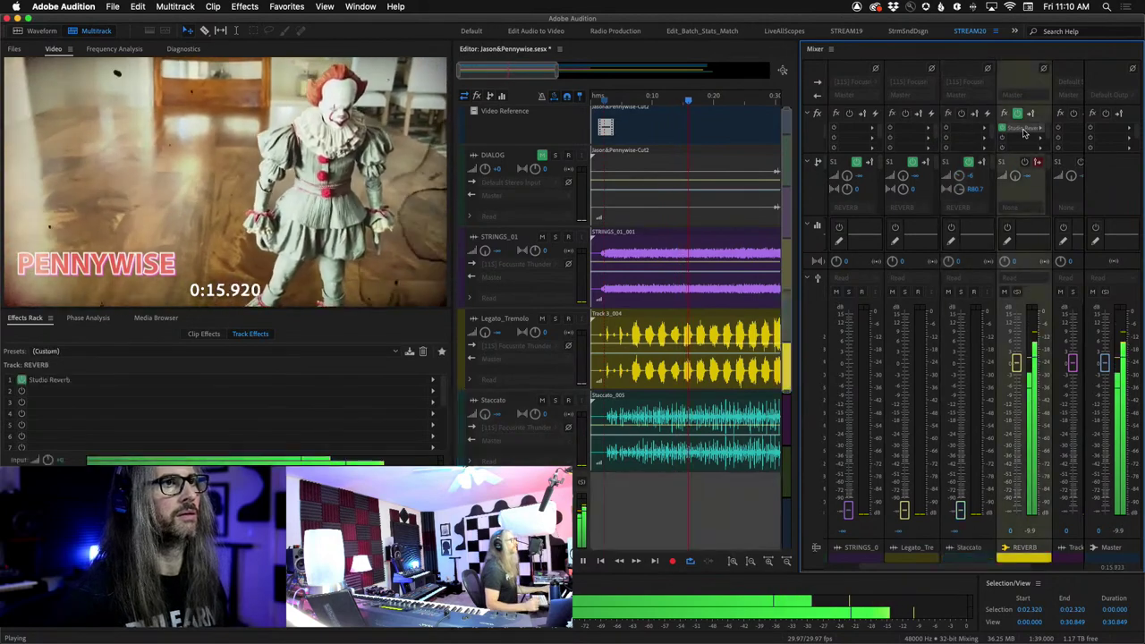
pyautogui.doubleClick(1024, 130)
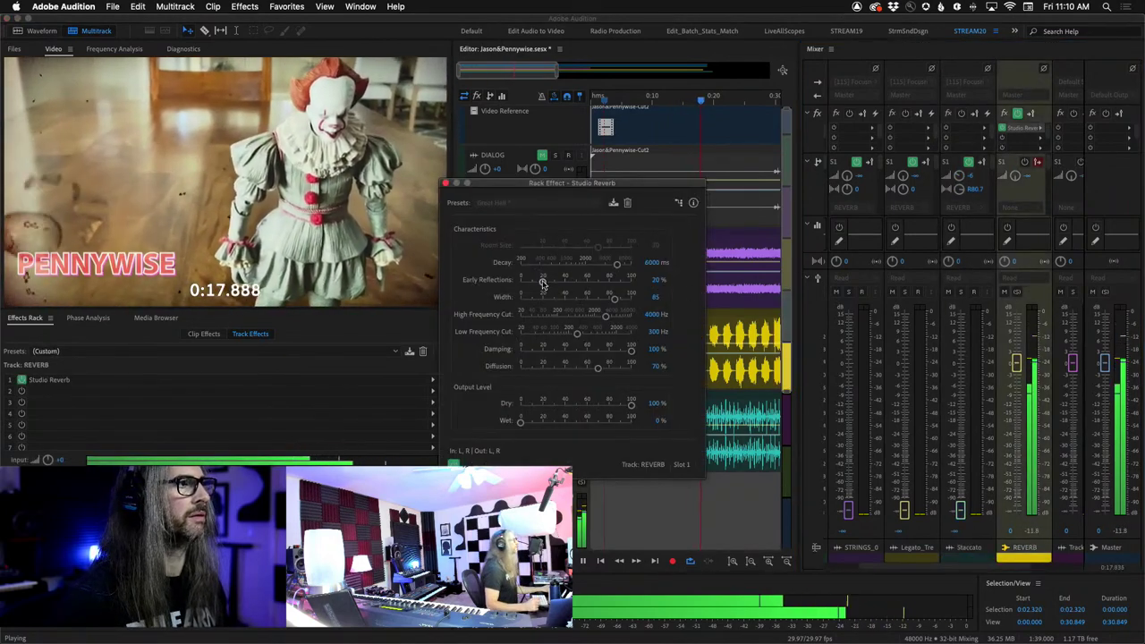
pyautogui.moveTo(542, 282); pyautogui.dragTo(620, 266)
pyautogui.moveTo(631, 404)
pyautogui.mouseDown()
pyautogui.moveTo(490, 413)
pyautogui.moveTo(633, 422)
pyautogui.mouseUp()
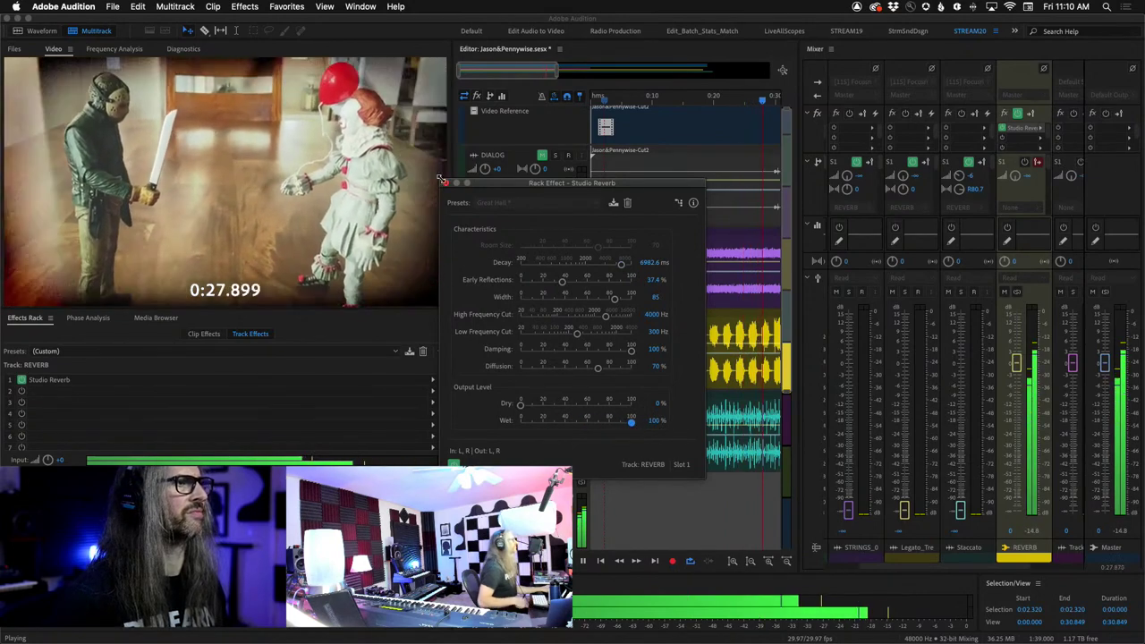
pyautogui.moveTo(623, 266); pyautogui.dragTo(613, 266)
# Raise the Staccato fader to -6.8 dB, set the Studio Reverb decay to 6039.1 ms and close the effect window.
pyautogui.click(960, 505)
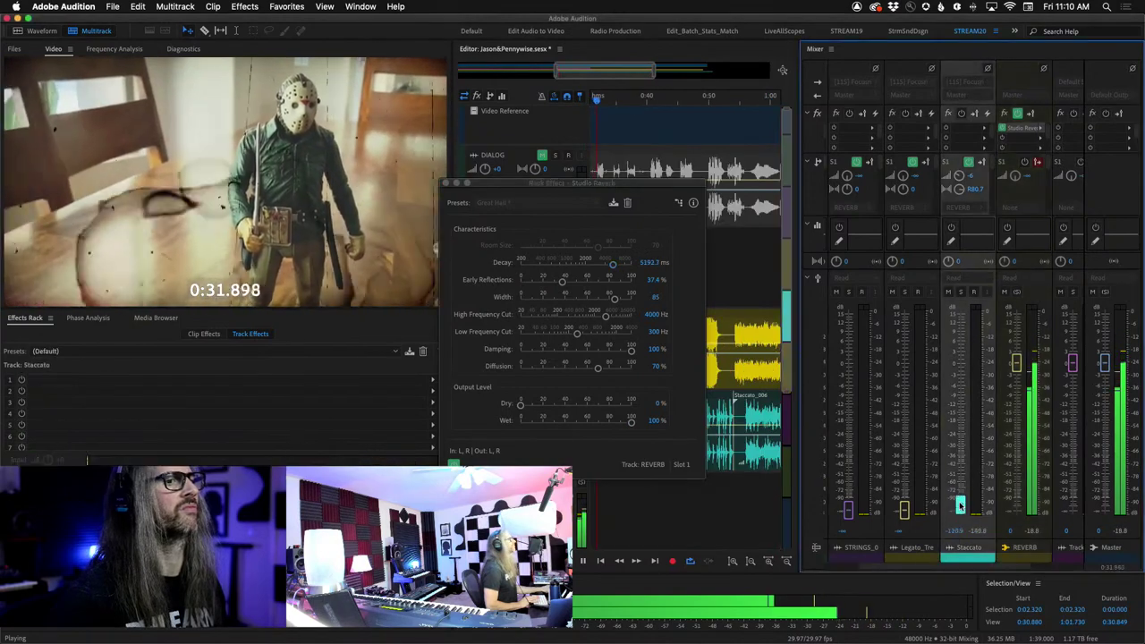
pyautogui.moveTo(959, 505); pyautogui.dragTo(959, 386)
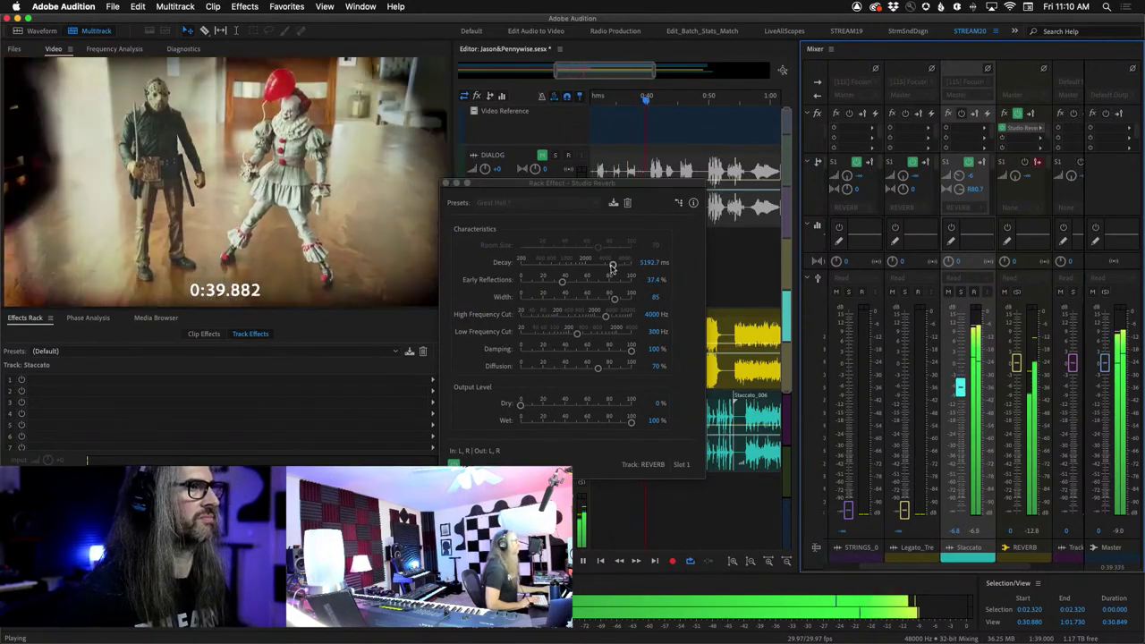
pyautogui.moveTo(612, 267); pyautogui.dragTo(616, 266)
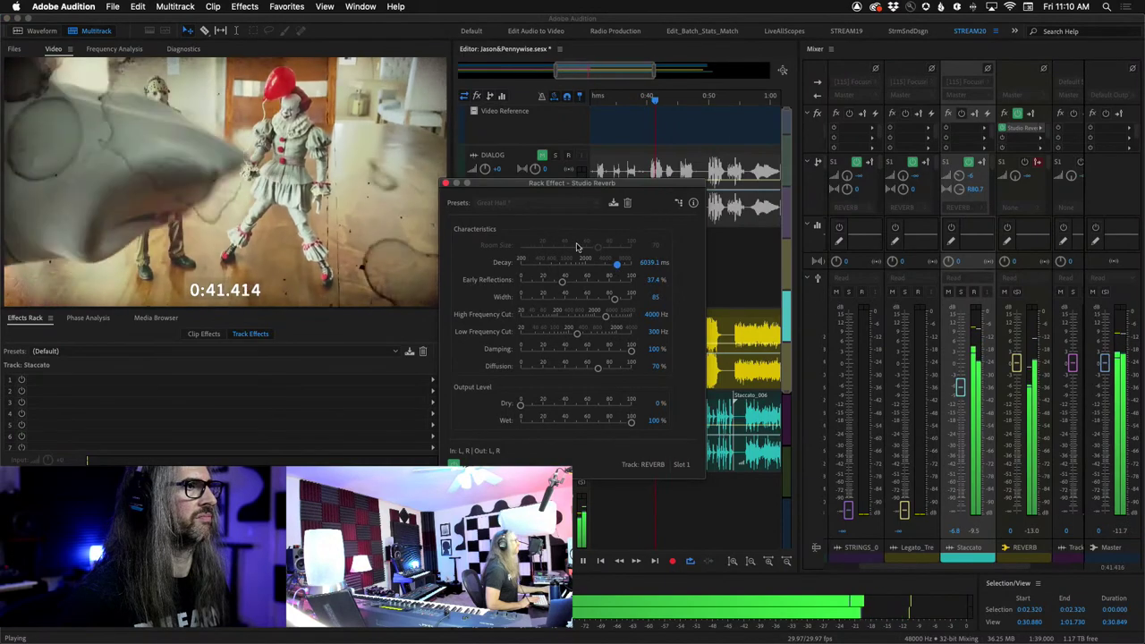
pyautogui.click(446, 184)
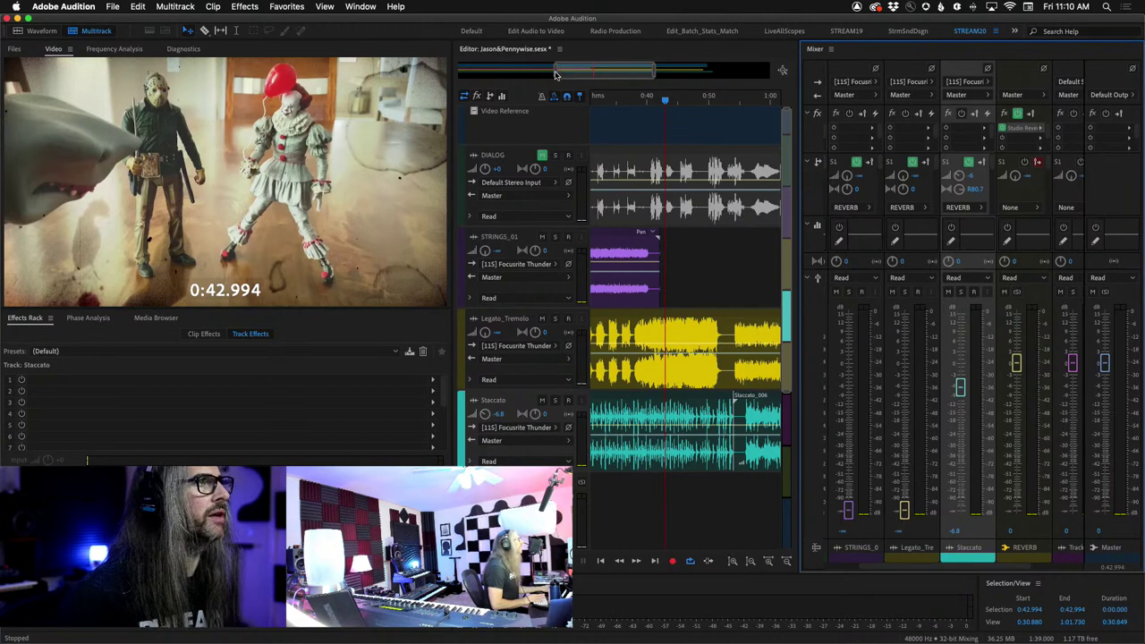
# Mute the Staccato track, raise the Legato_Tremolo volume to -2.4 dB and play the session from near its start.
pyautogui.scroll(-3, 555, 75)
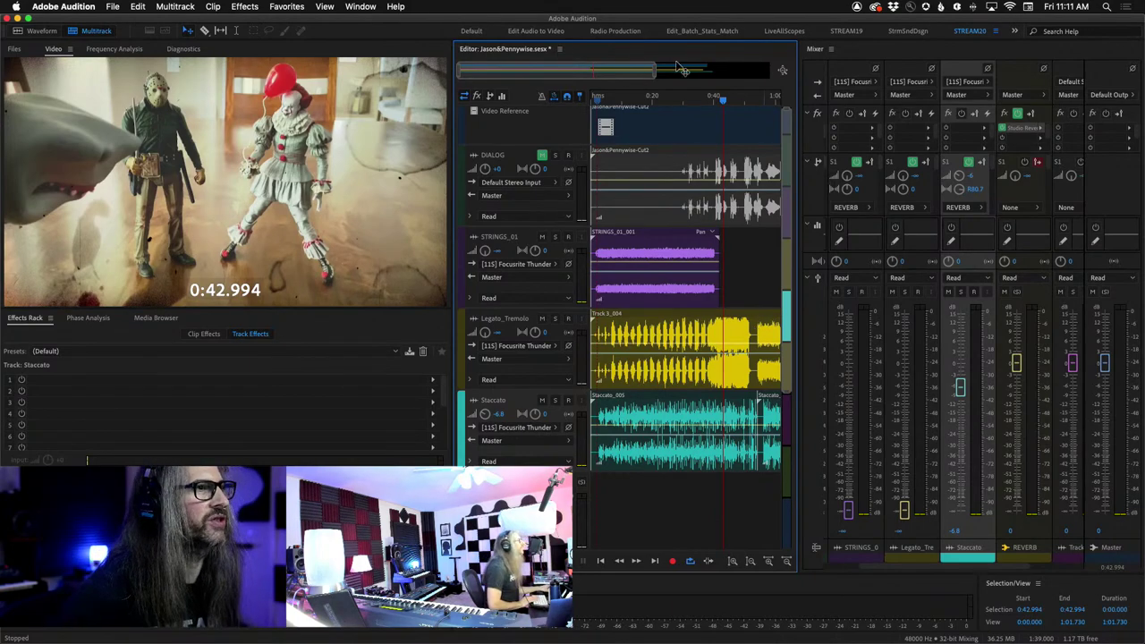
pyautogui.moveTo(725, 105); pyautogui.dragTo(594, 101)
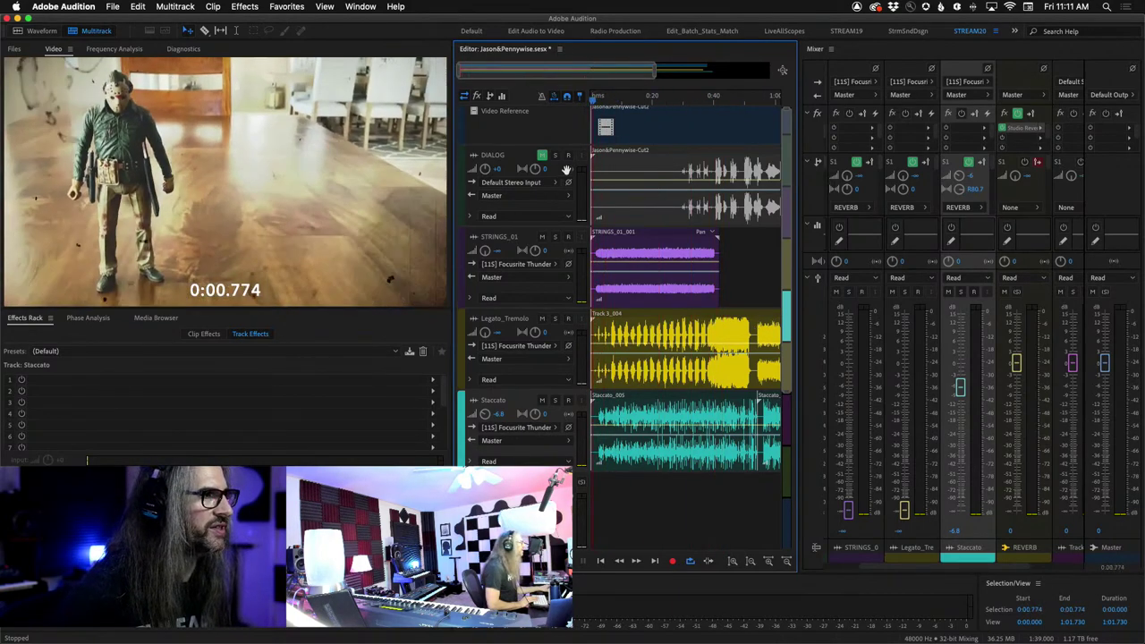
pyautogui.click(542, 400)
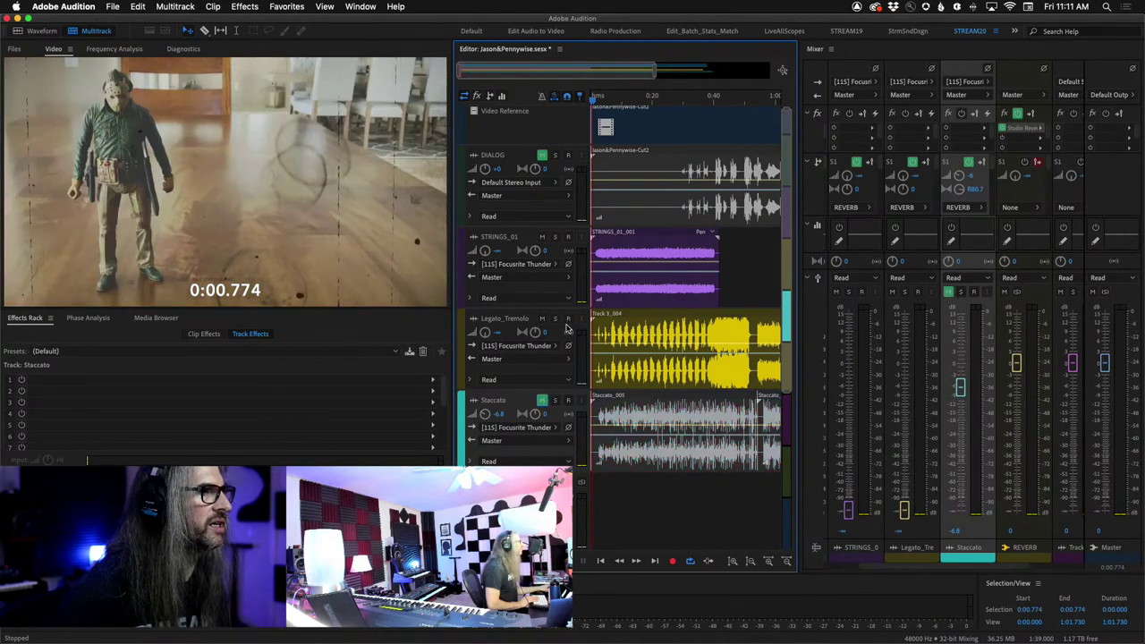
pyautogui.click(532, 351)
pyautogui.press('space')
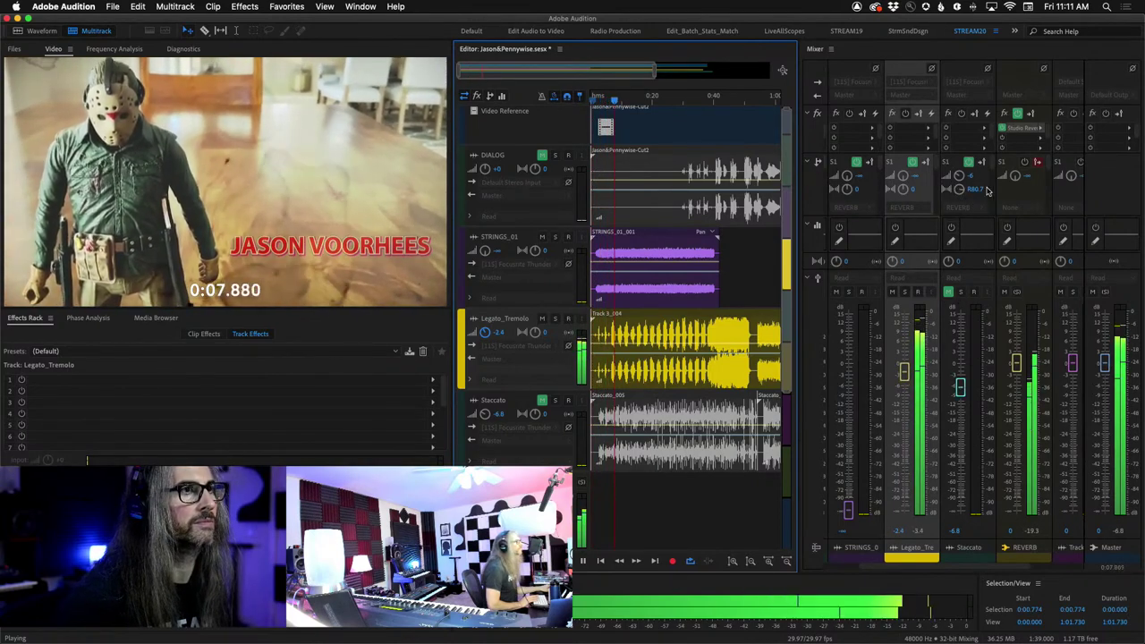
# Set the reverb sends to -20.7 dB at R99.9 on Staccato and -12.6 dB at L20.9 on Legato_Tremolo, with Legato_Tremolo volume at -2 dB.
pyautogui.moveTo(959, 177); pyautogui.dragTo(958, 189)
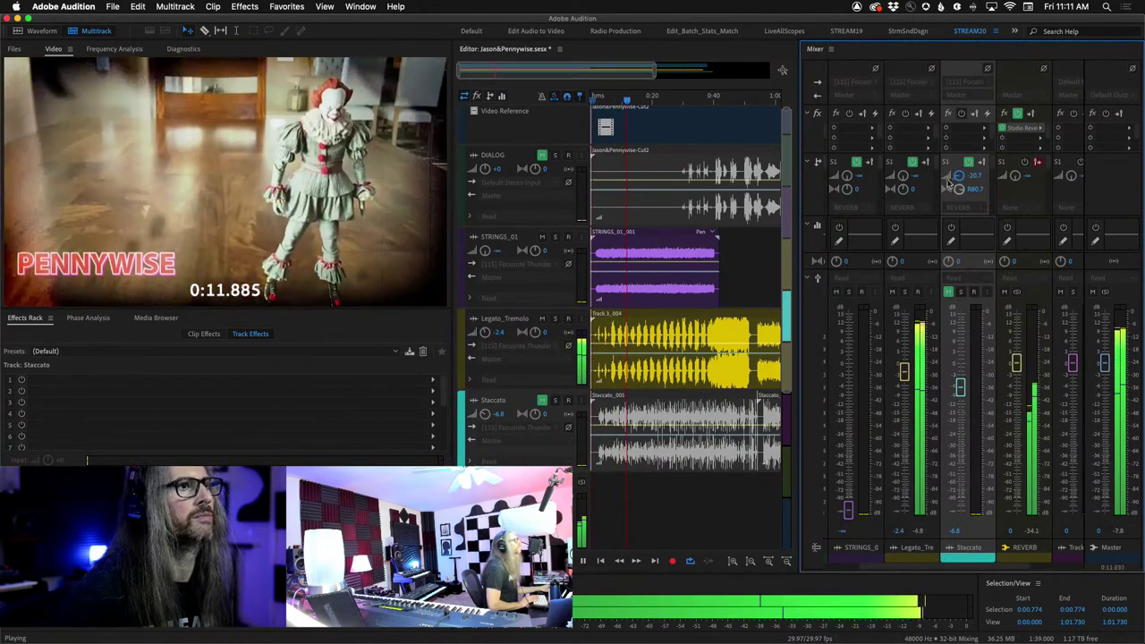
pyautogui.moveTo(903, 179); pyautogui.dragTo(892, 225)
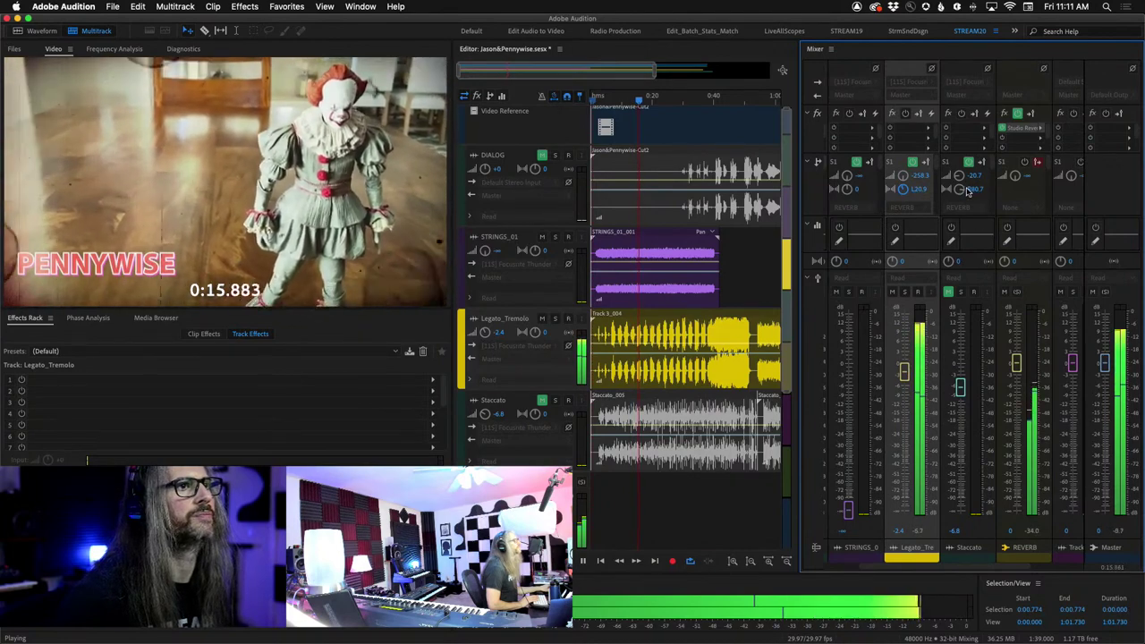
pyautogui.moveTo(967, 191); pyautogui.dragTo(894, 132)
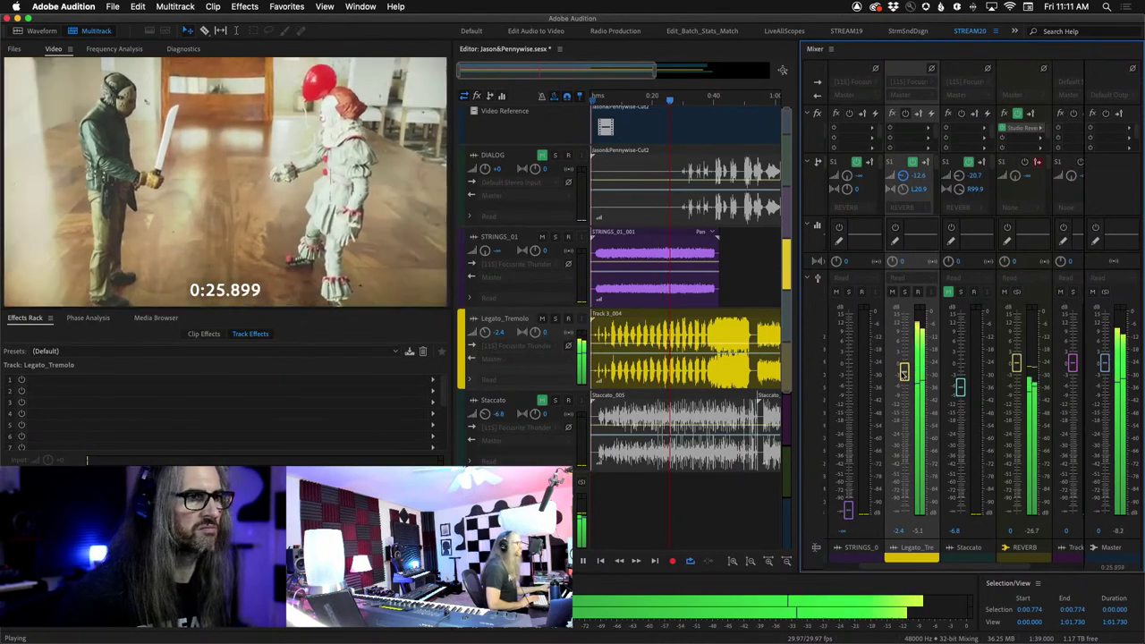
pyautogui.moveTo(903, 374); pyautogui.dragTo(904, 370)
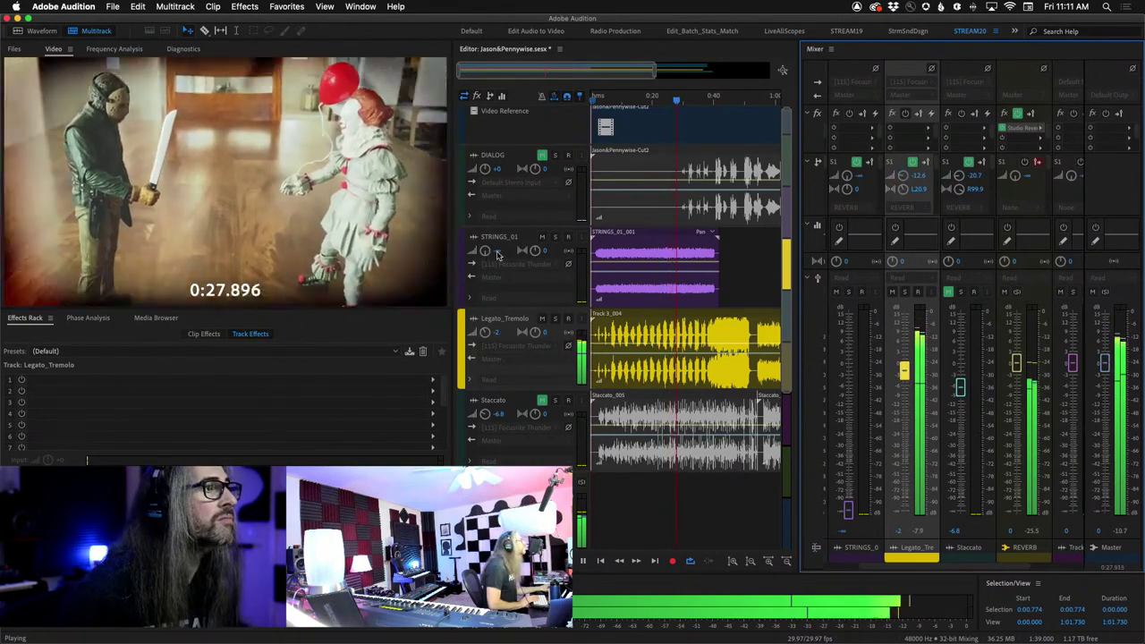
# Copy the STRINGS_01 clip further along its track and overlap it with the end of the original as a long crossfade.
pyautogui.moveTo(651, 274); pyautogui.dragTo(699, 304)
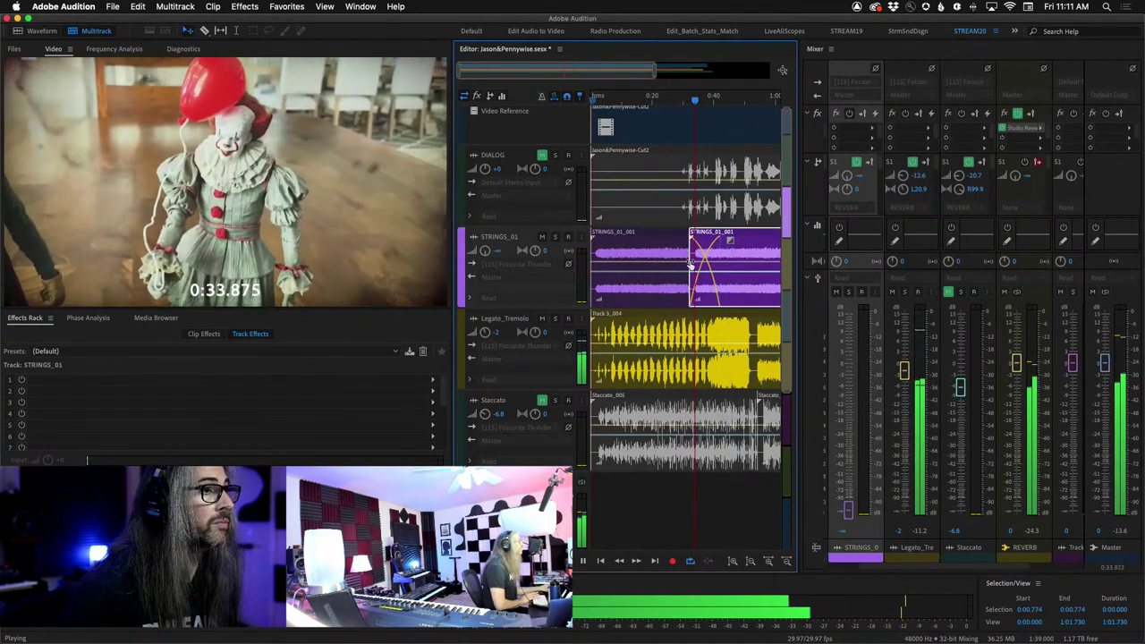
pyautogui.click(687, 262)
pyautogui.click(698, 265)
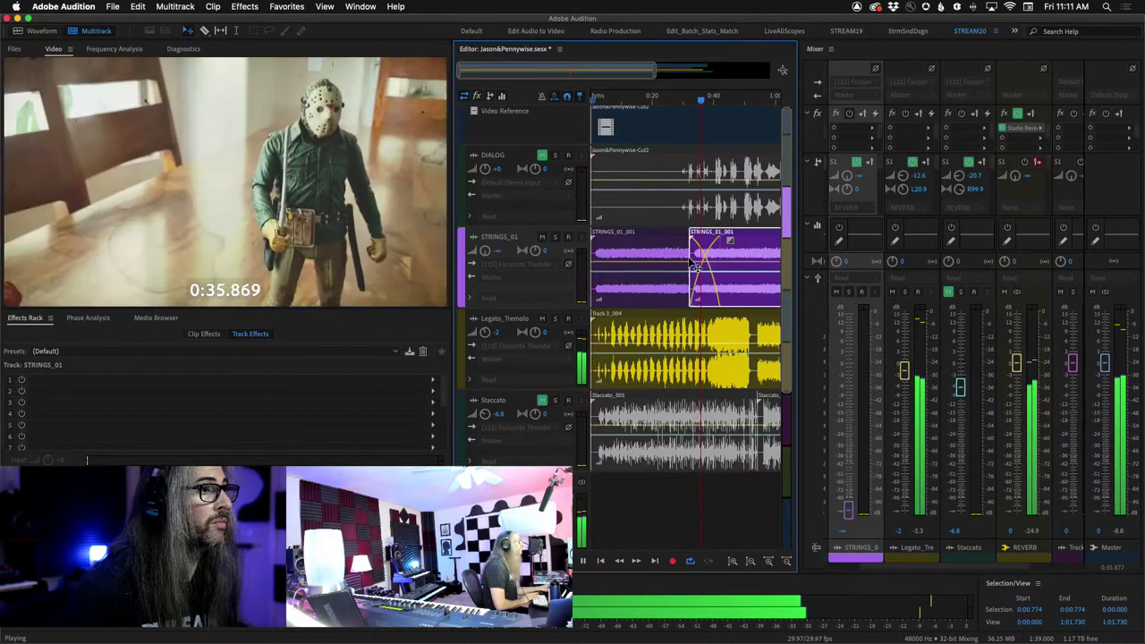
pyautogui.moveTo(699, 268); pyautogui.dragTo(719, 253)
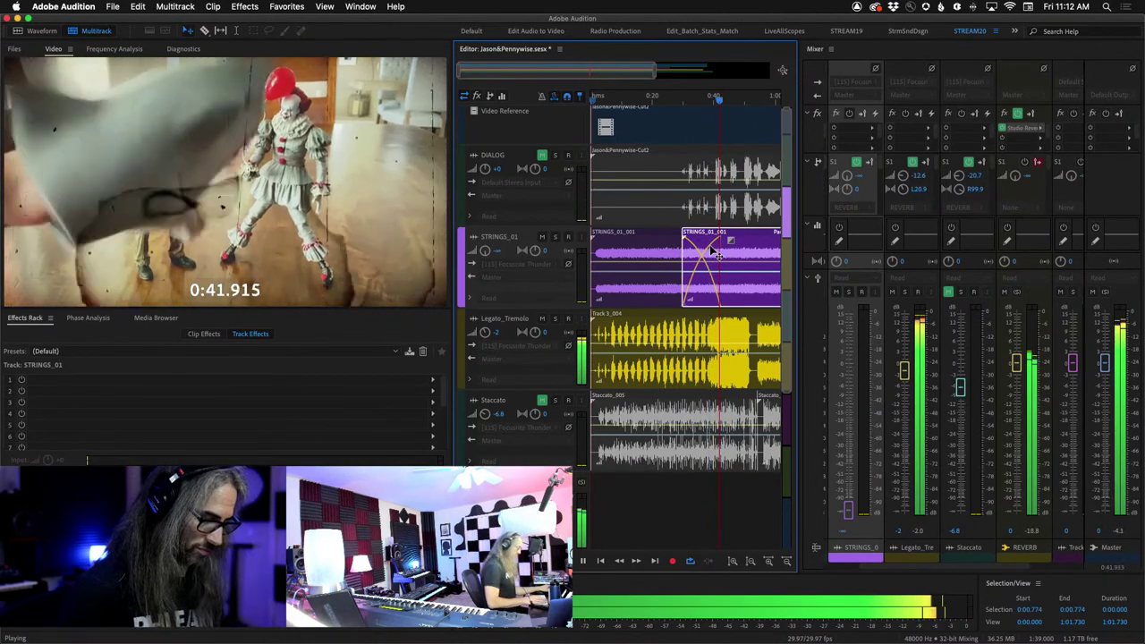
pyautogui.scroll(-2, 716, 259)
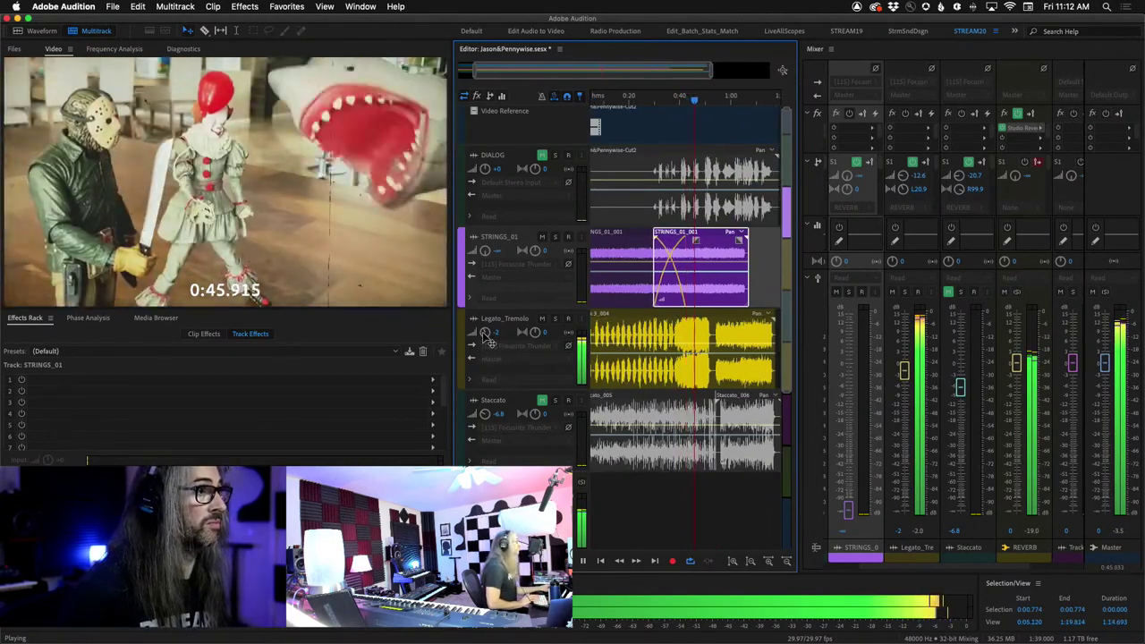
# Lower the Legato_Tremolo volume to -7.5 dB, unmute the Staccato track and set its reverb send to -6 dB.
pyautogui.moveTo(486, 337); pyautogui.dragTo(486, 339)
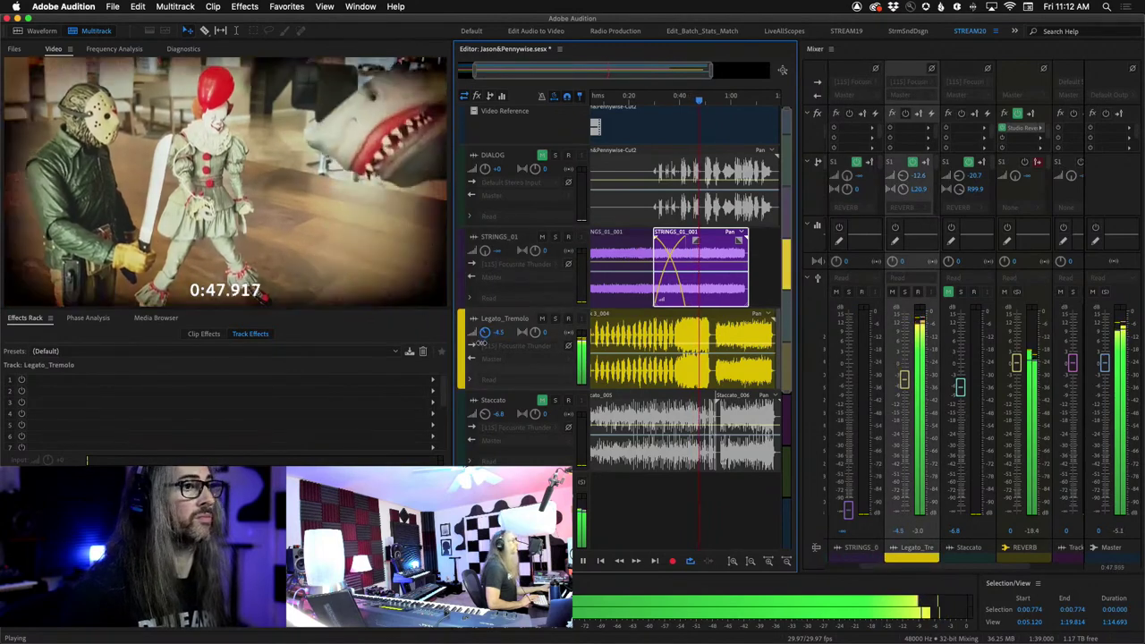
pyautogui.moveTo(481, 347); pyautogui.dragTo(500, 347)
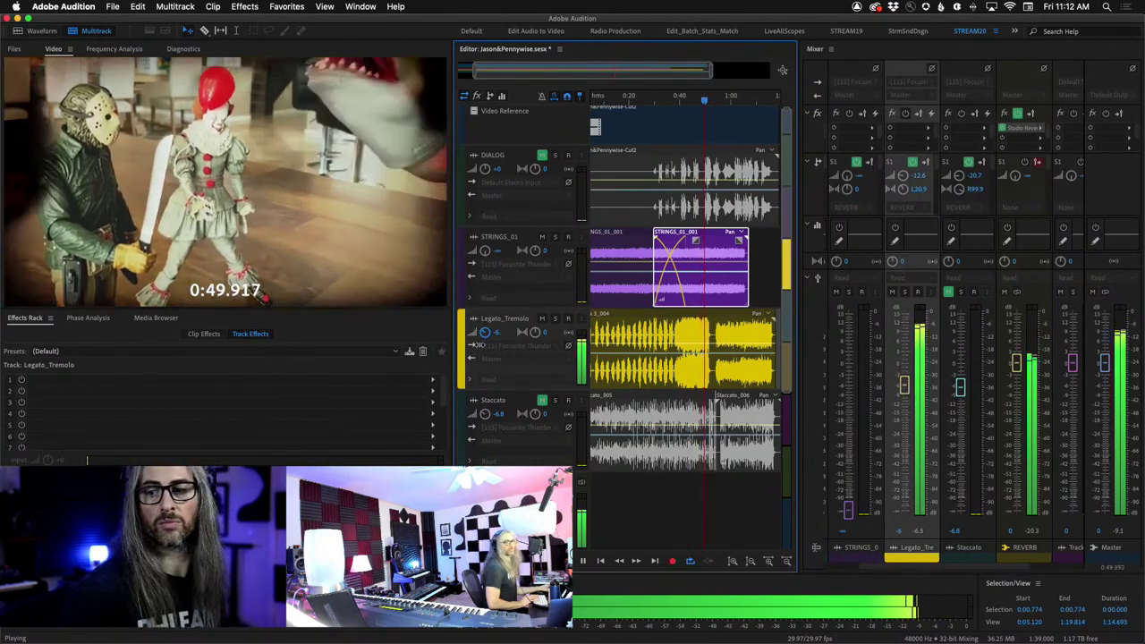
pyautogui.click(534, 405)
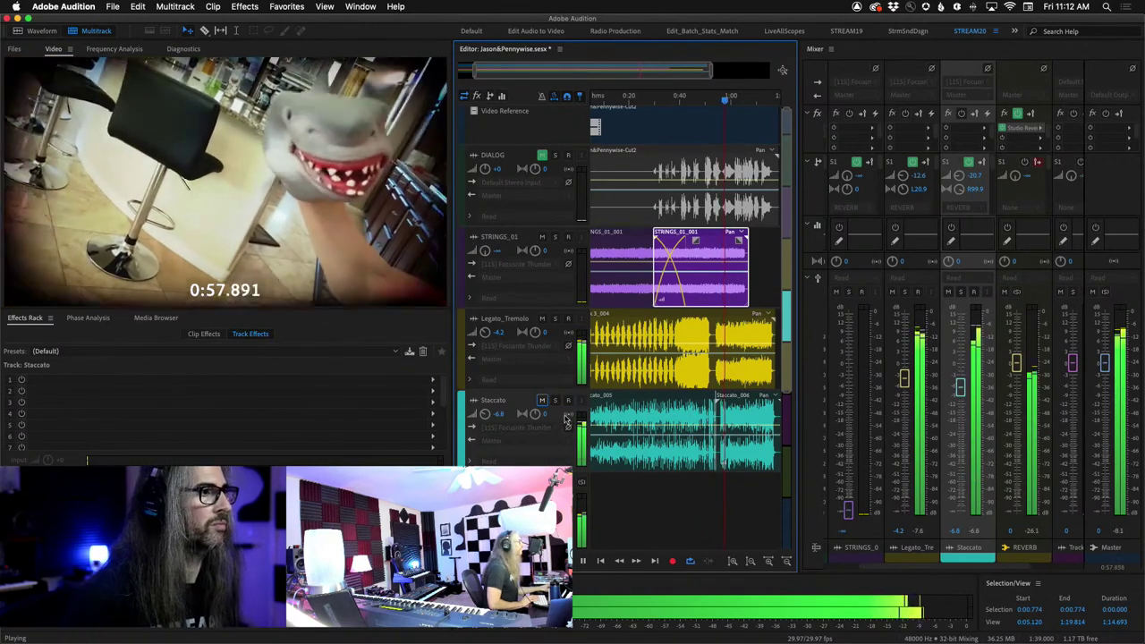
pyautogui.click(484, 332)
pyautogui.moveTo(484, 332); pyautogui.dragTo(769, 324)
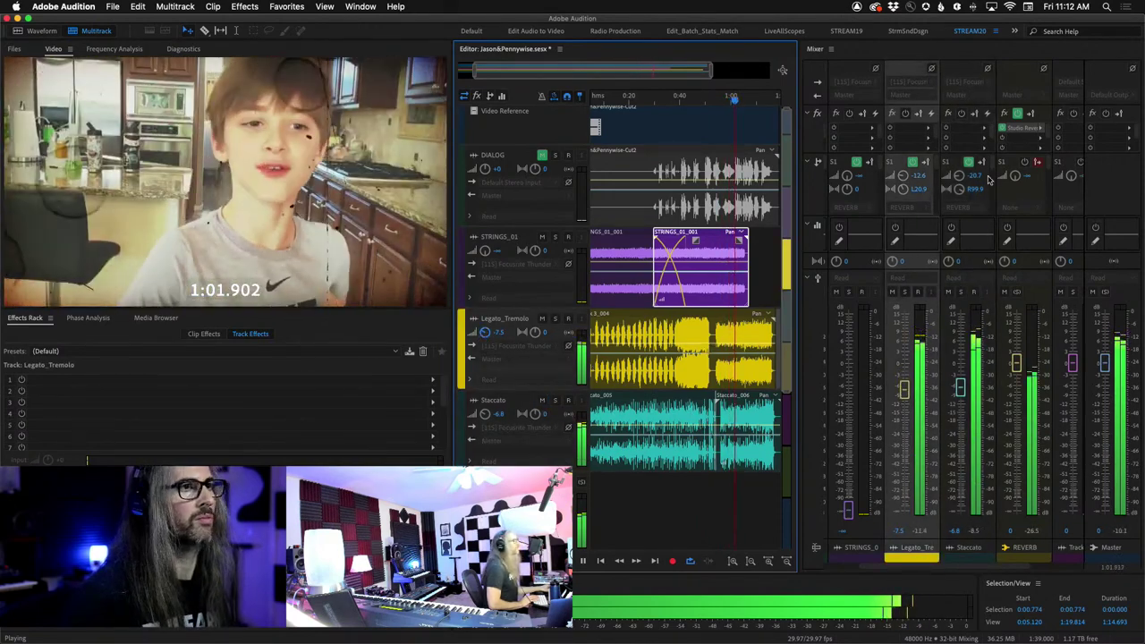
pyautogui.moveTo(960, 177); pyautogui.dragTo(957, 171)
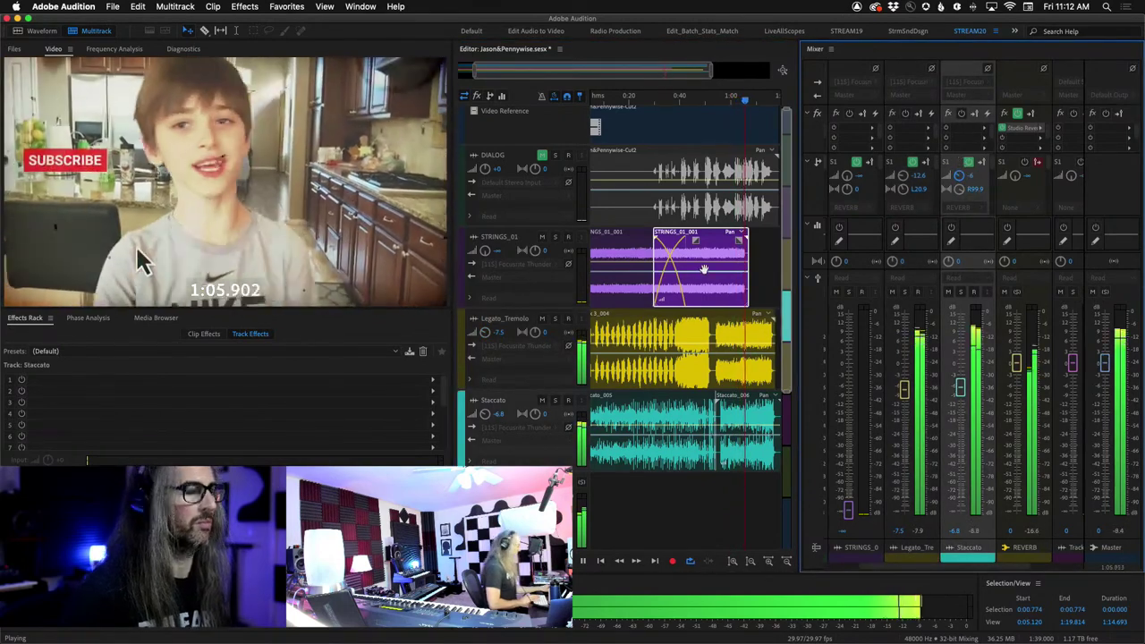
# Copy the STRINGS_01 clip again from about 0:40 to cover the end of the video, and give it a short fade-in.
pyautogui.click(755, 279)
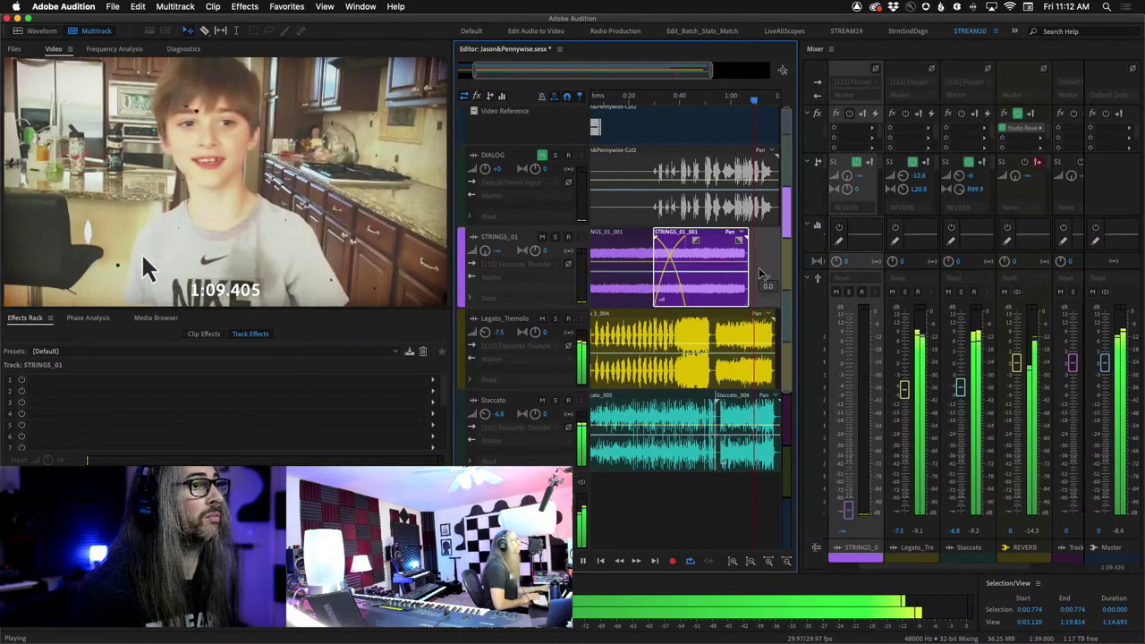
pyautogui.moveTo(687, 259); pyautogui.dragTo(717, 257)
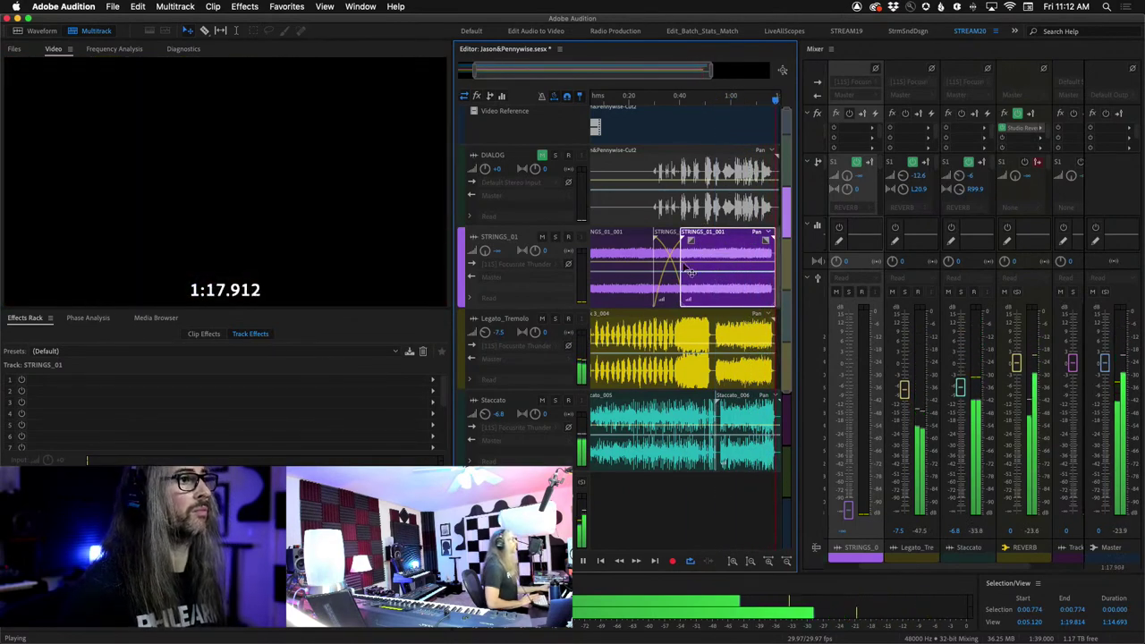
pyautogui.press('space')
pyautogui.click(705, 256)
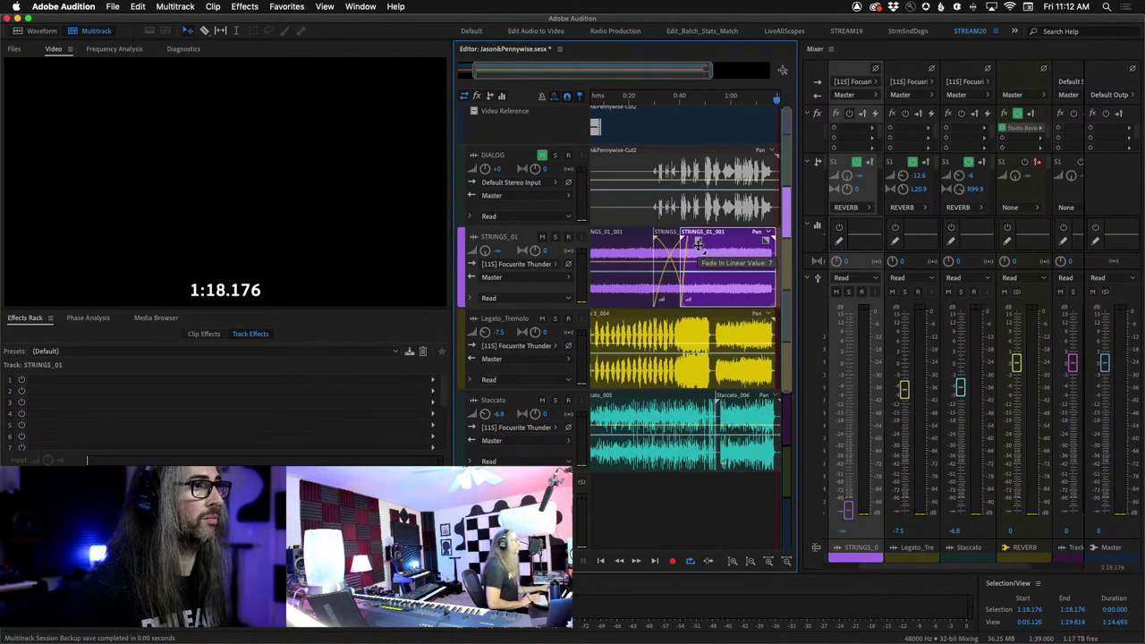
pyautogui.moveTo(685, 288); pyautogui.dragTo(685, 286)
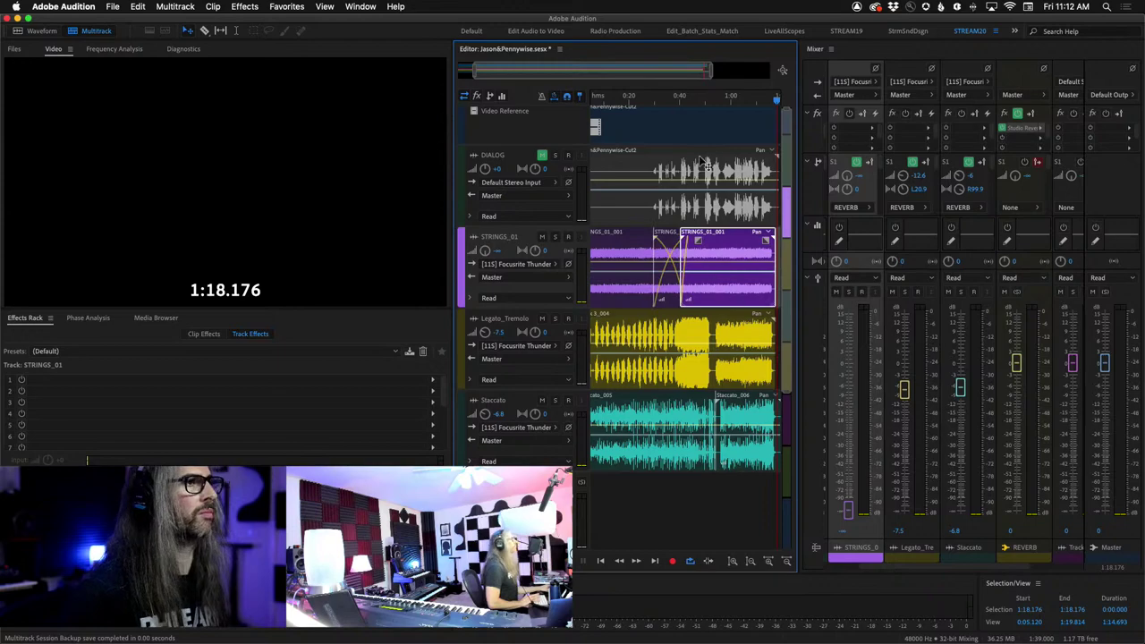
# Play from 0:37.901, raise the STRINGS_01 volume to -3 dB and lower the Legato_Tremolo volume to -17.7 dB.
pyautogui.moveTo(689, 99); pyautogui.dragTo(675, 99)
pyautogui.press('space')
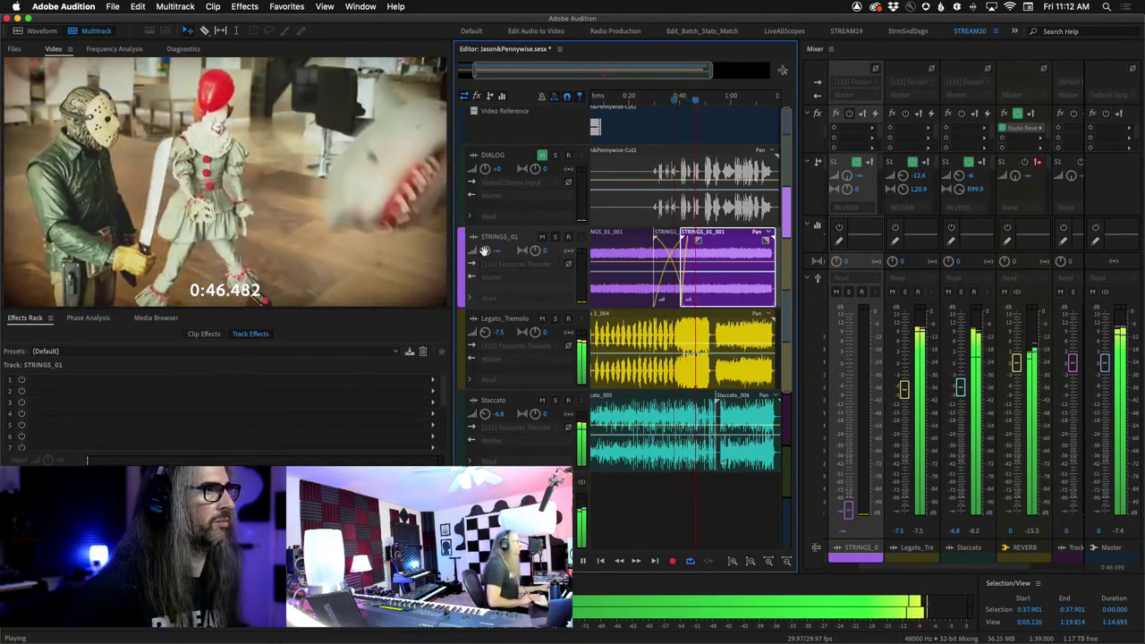
pyautogui.moveTo(484, 251); pyautogui.dragTo(477, 181)
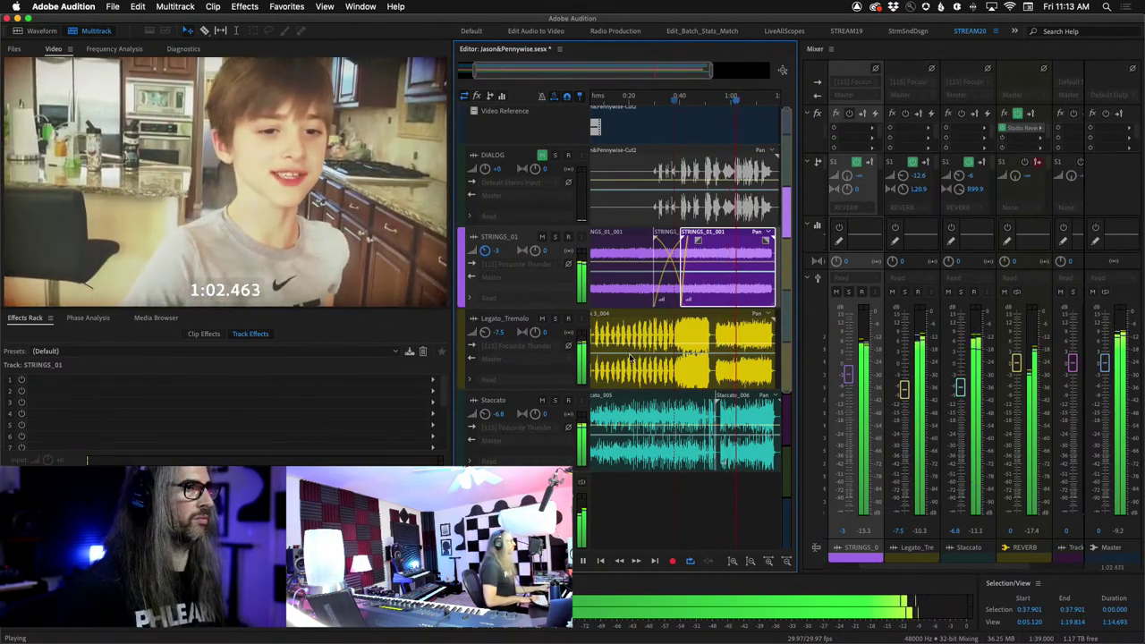
pyautogui.moveTo(484, 331); pyautogui.dragTo(484, 362)
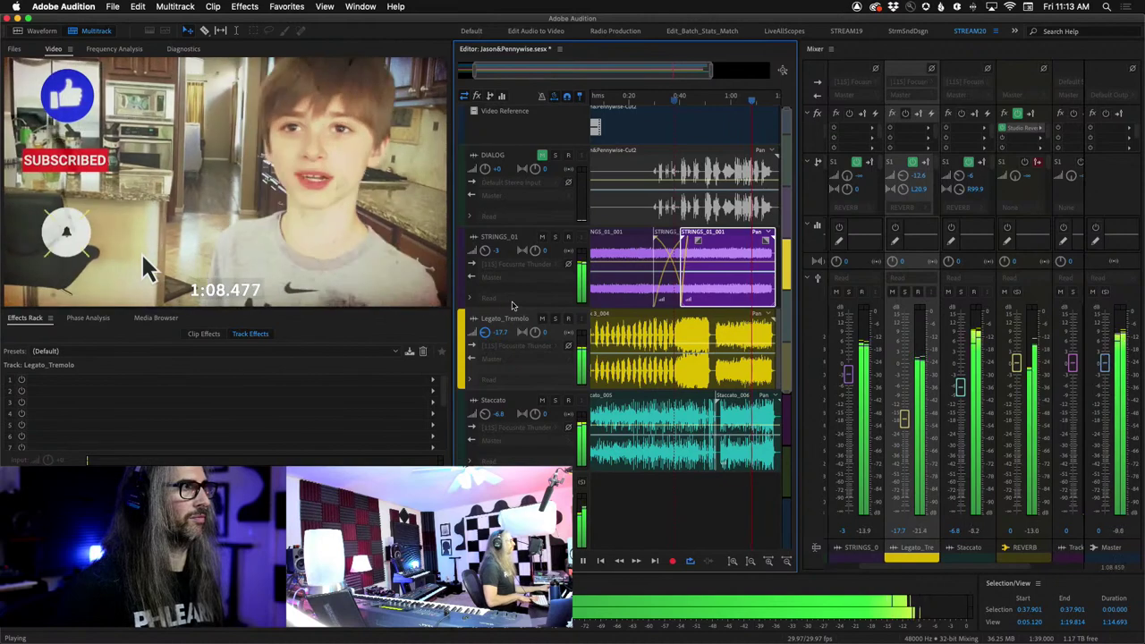
pyautogui.press('space')
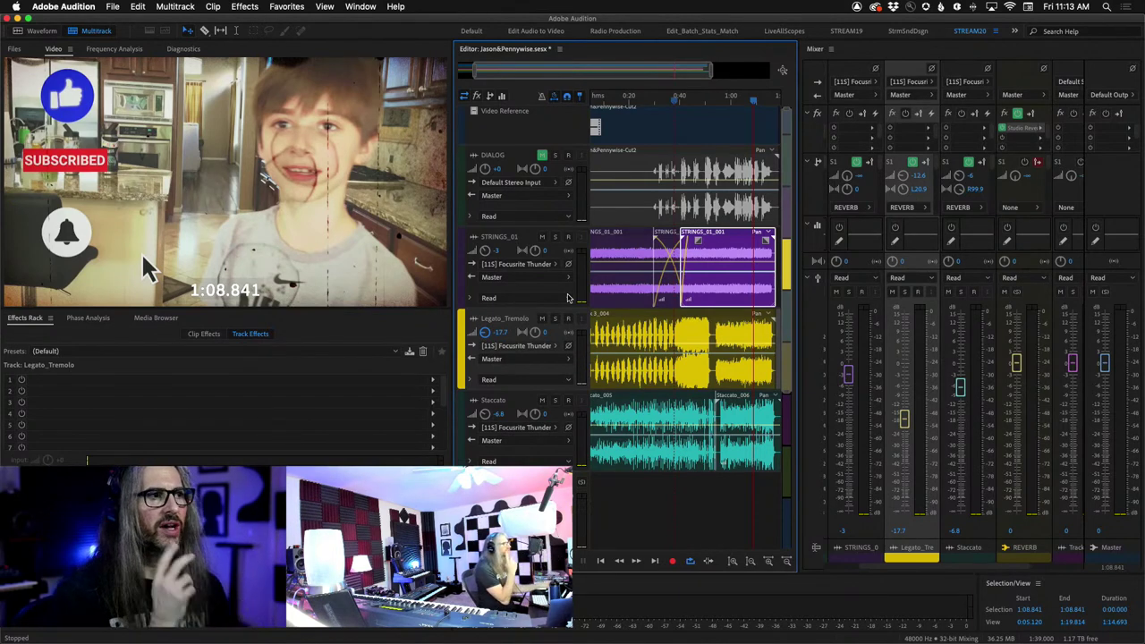
# Mute the REVERB bus, play the session from about 0:01 and lower the STRINGS_01 volume to -11.1 dB.
pyautogui.click(649, 120)
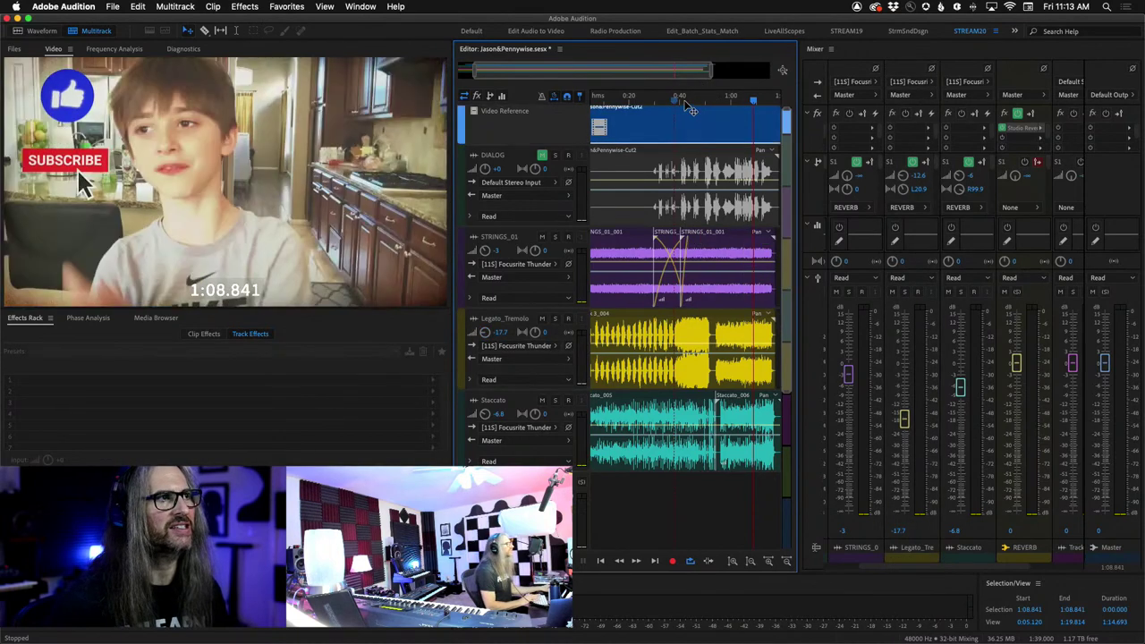
pyautogui.moveTo(712, 100); pyautogui.dragTo(712, 103)
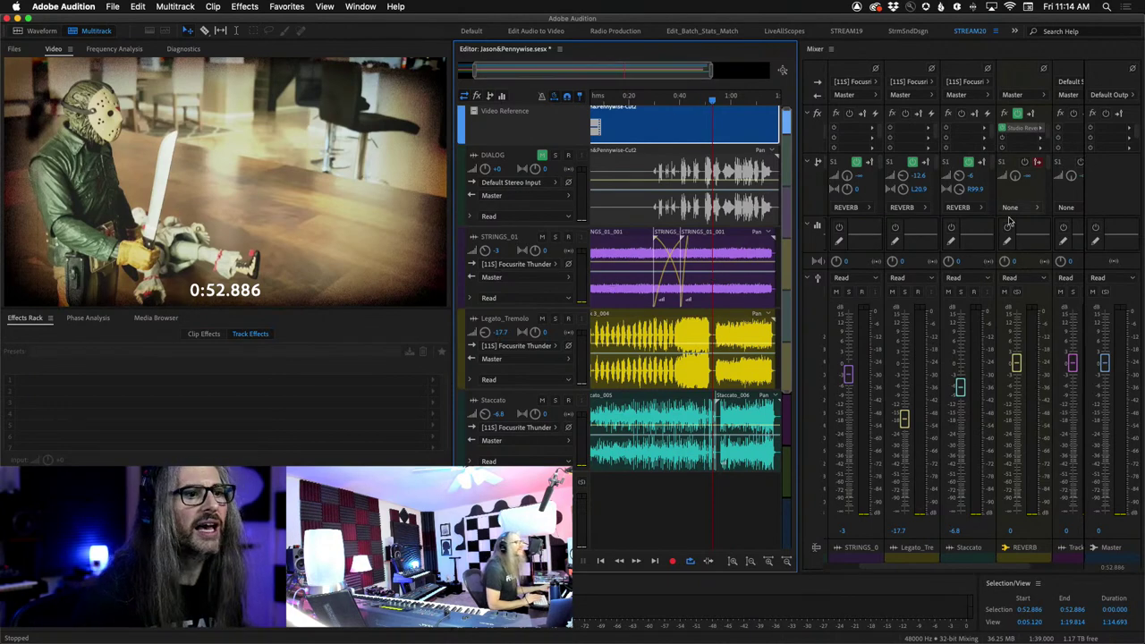
pyautogui.click(1005, 292)
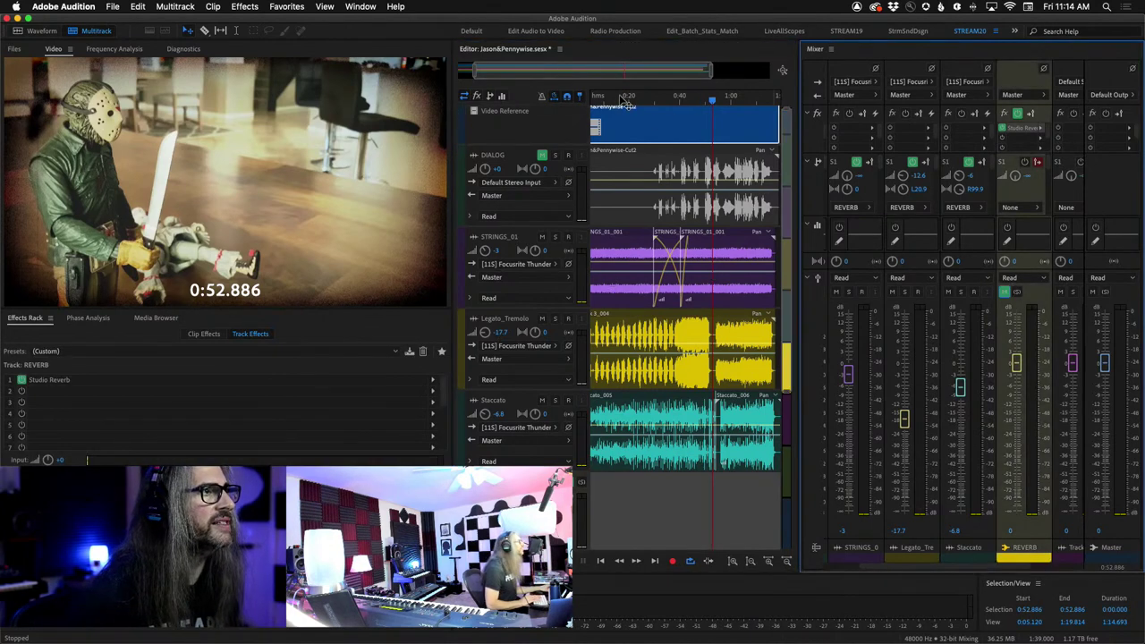
pyautogui.hscroll(-2, 622, 108)
pyautogui.moveTo(616, 99); pyautogui.dragTo(593, 95)
pyautogui.press('space')
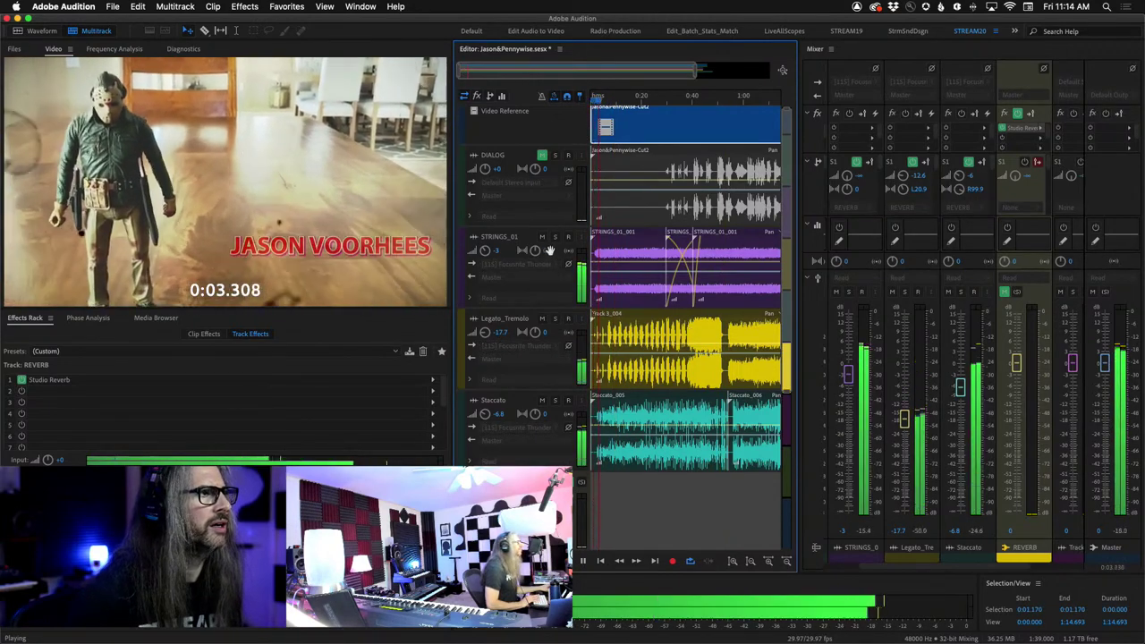
pyautogui.click(484, 266)
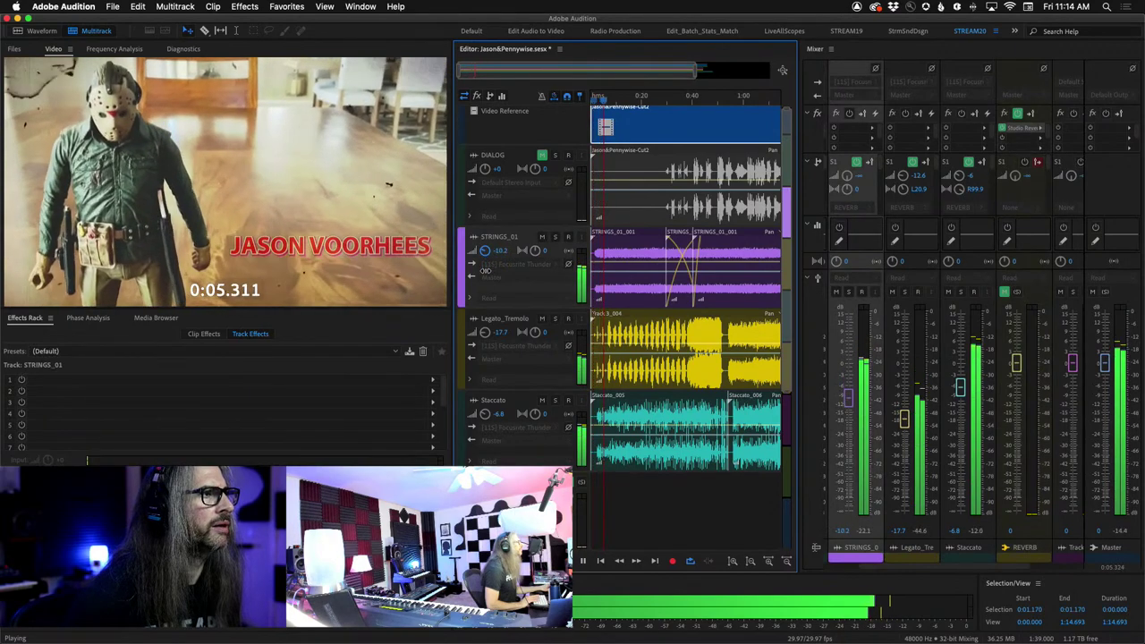
pyautogui.press('space')
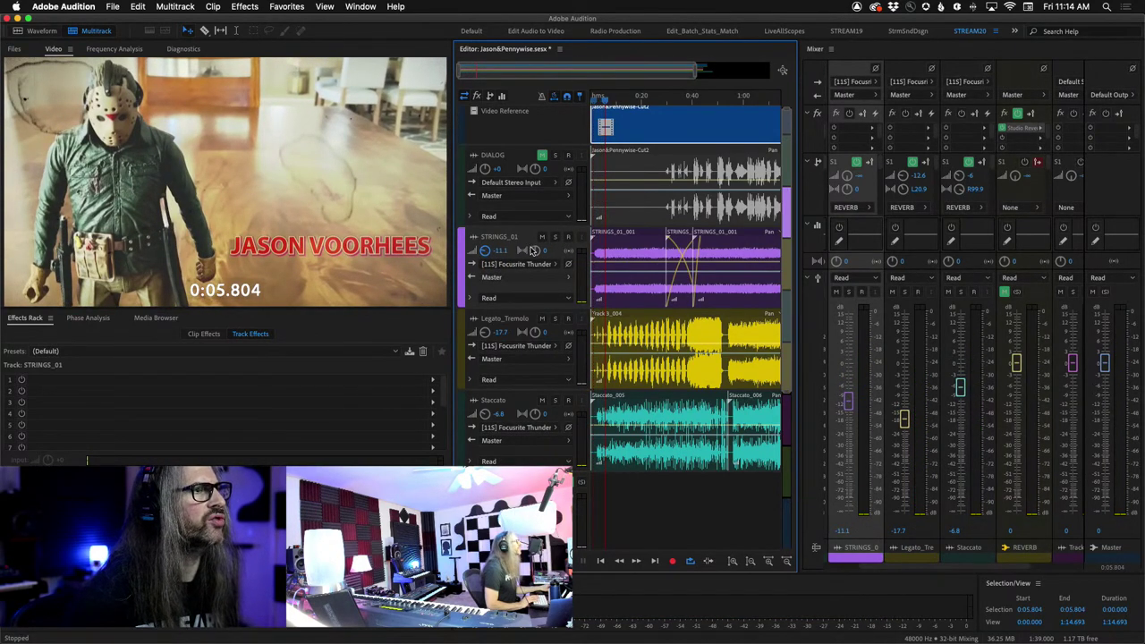
# Mute the Legato_Tremolo and Staccato tracks, play the session and raise the STRINGS_01 reverb send to -1.2 dB.
pyautogui.click(541, 318)
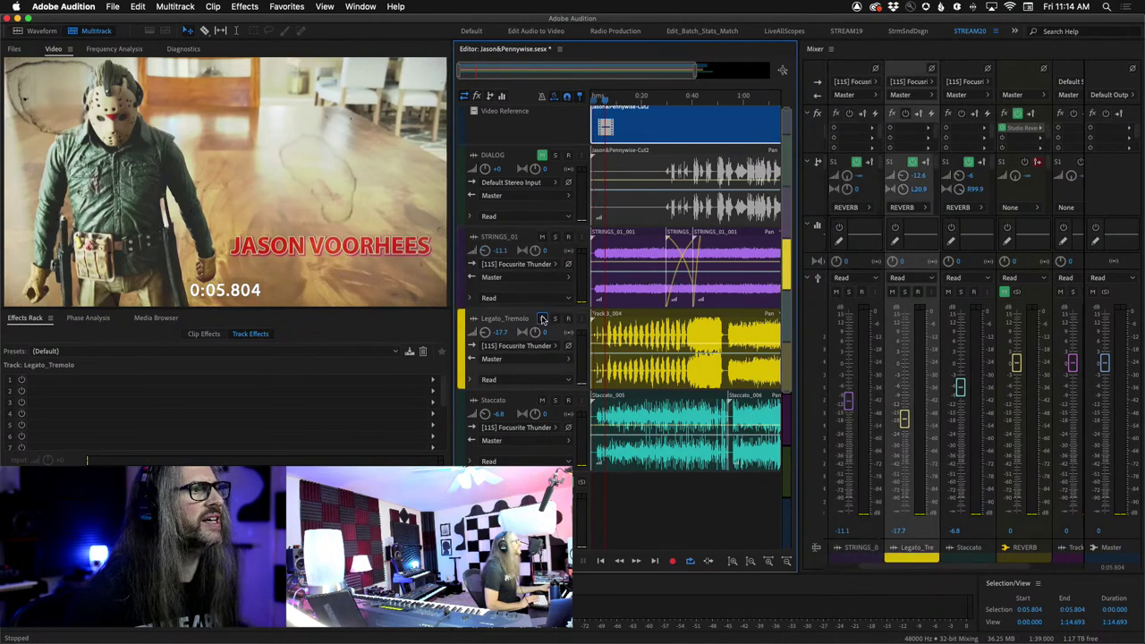
pyautogui.click(541, 400)
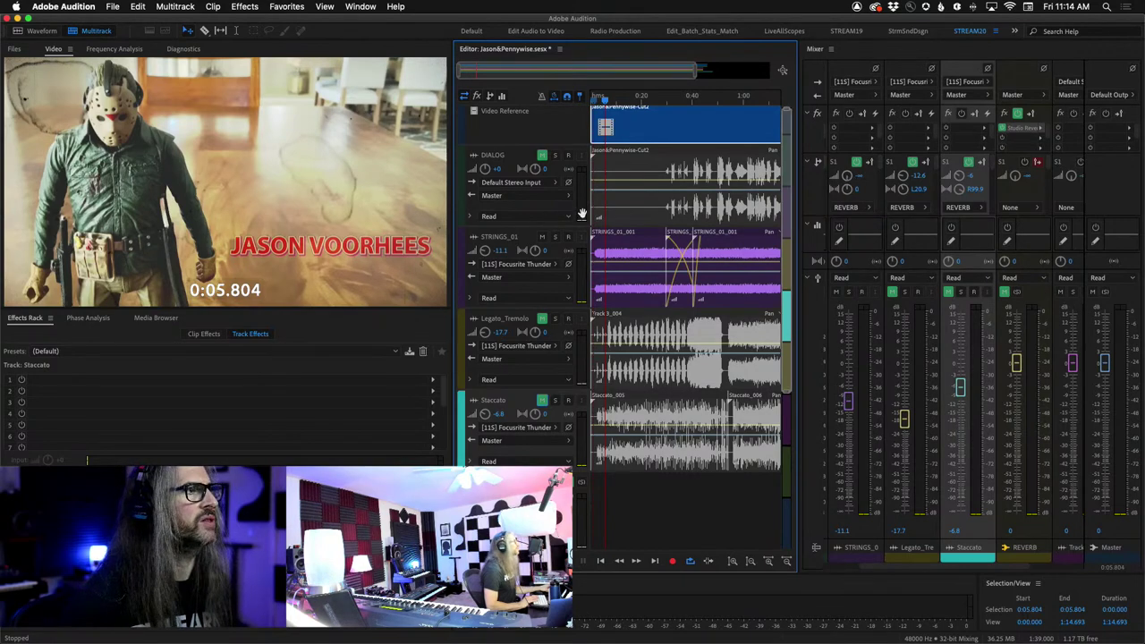
pyautogui.press('space')
pyautogui.click(845, 173)
pyautogui.moveTo(845, 170); pyautogui.dragTo(849, 102)
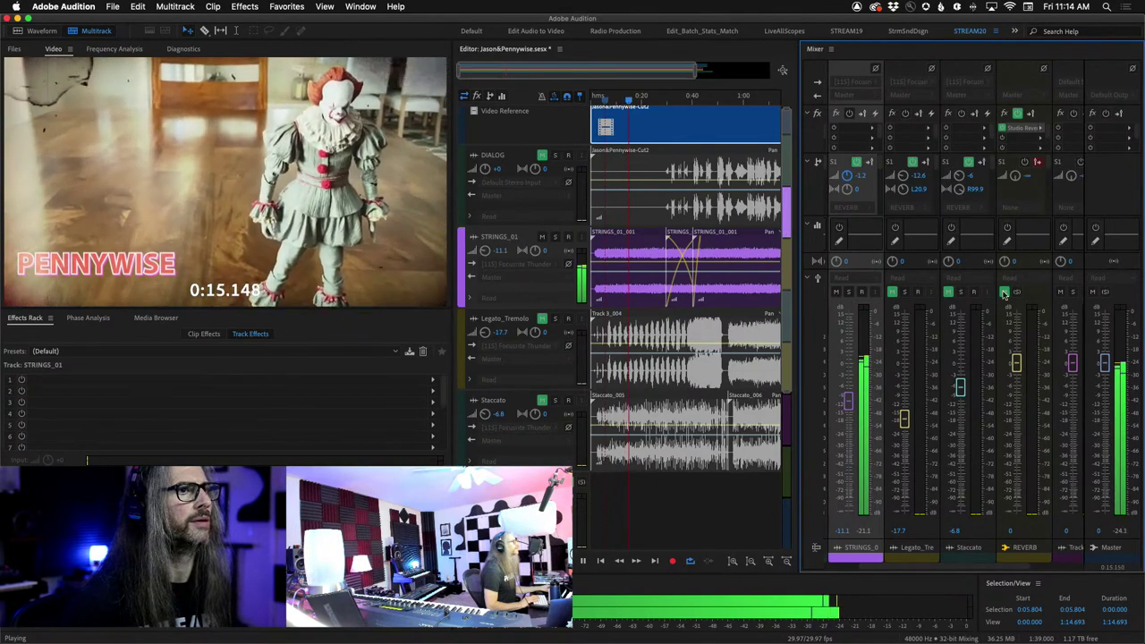
# Unmute the REVERB bus and switch off the reverb sends of the Legato_Tremolo and Staccato tracks.
pyautogui.click(1013, 460)
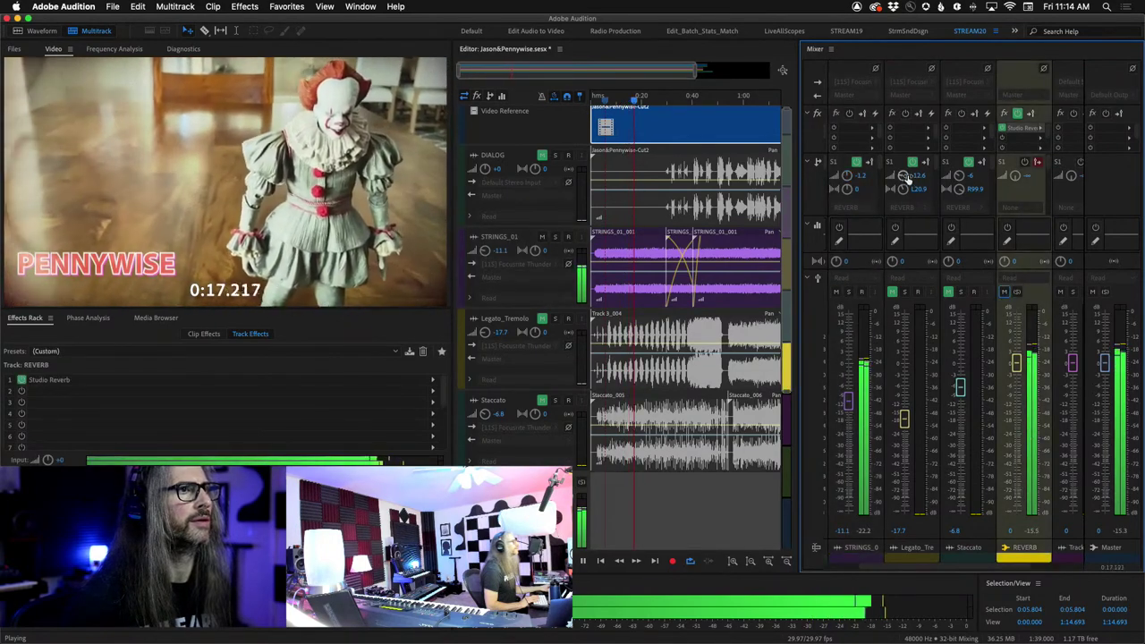
pyautogui.click(970, 165)
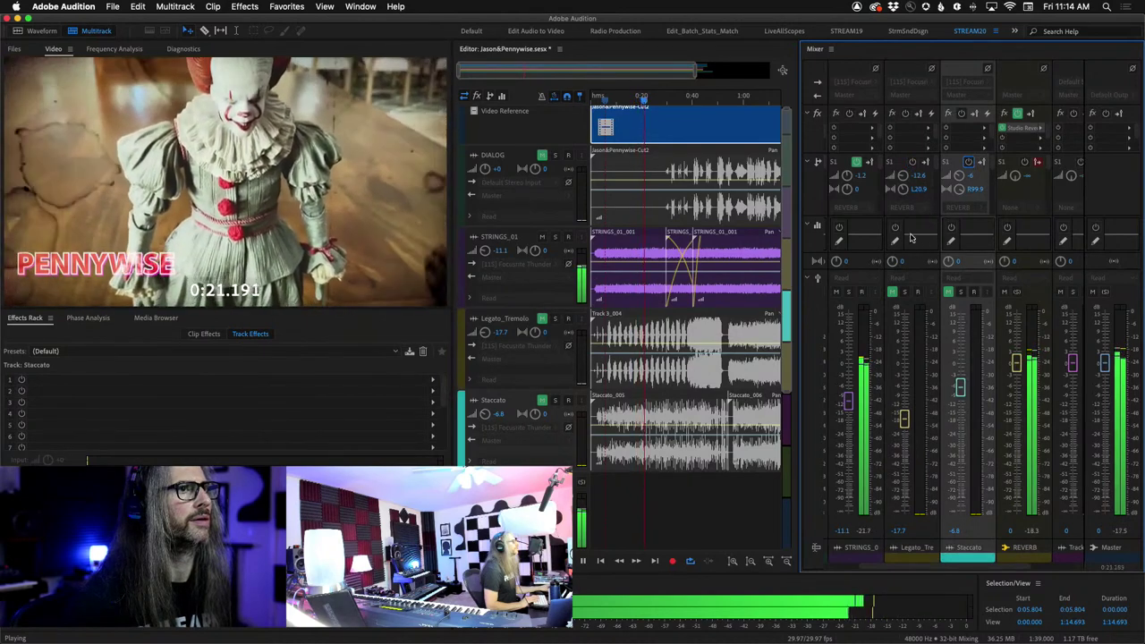
# Set the STRINGS_01 reverb send to -9.6 dB panned R14.3, raise the track volume to -8.9 dB and stop playback.
pyautogui.click(845, 191)
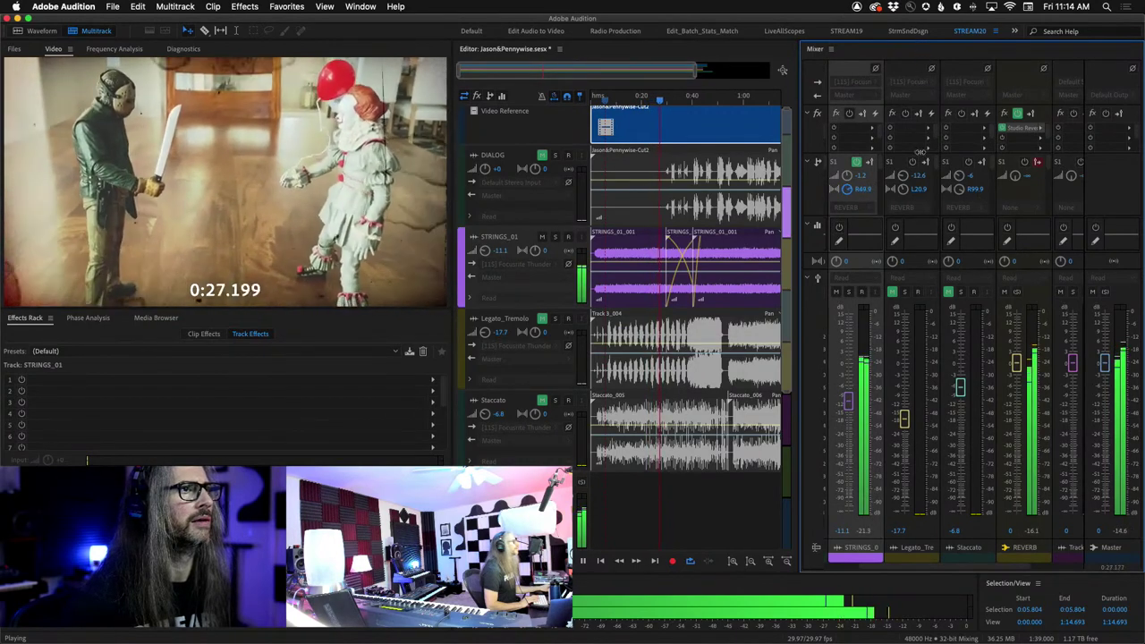
pyautogui.moveTo(846, 176)
pyautogui.mouseDown()
pyautogui.moveTo(845, 201)
pyautogui.moveTo(844, 190)
pyautogui.mouseUp()
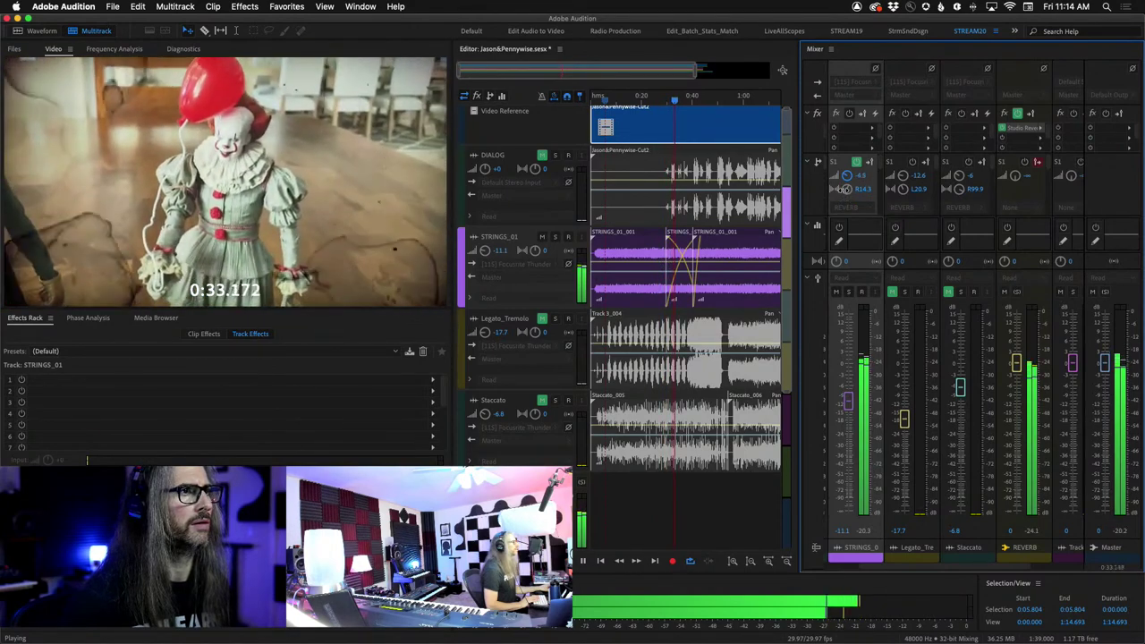
pyautogui.moveTo(847, 403)
pyautogui.mouseDown()
pyautogui.moveTo(847, 478)
pyautogui.moveTo(848, 396)
pyautogui.mouseUp()
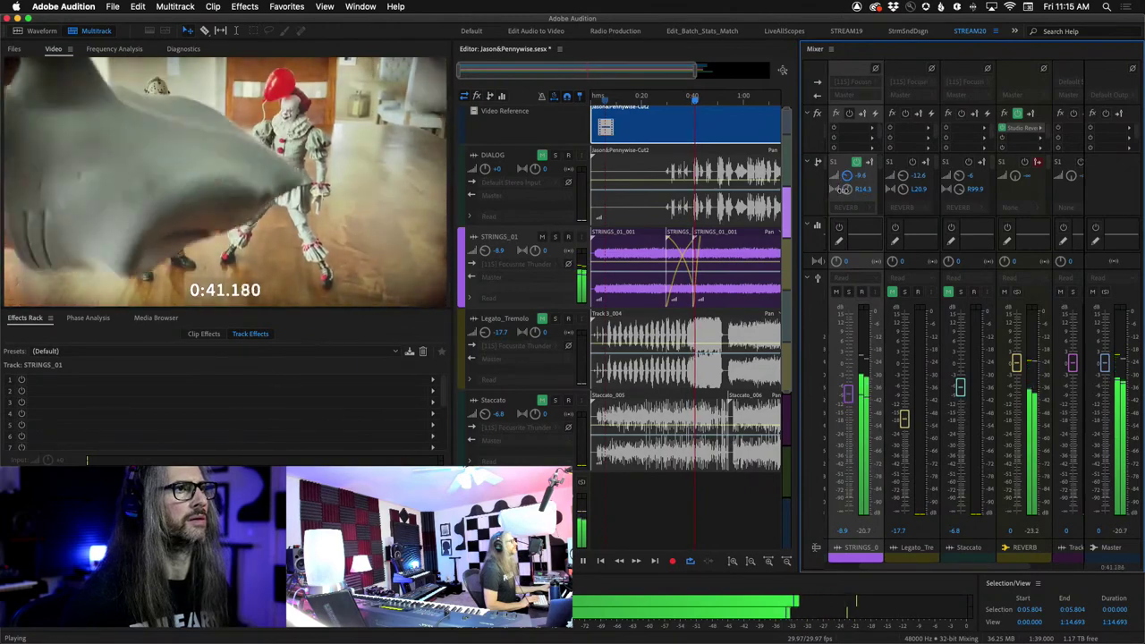
pyautogui.press('space')
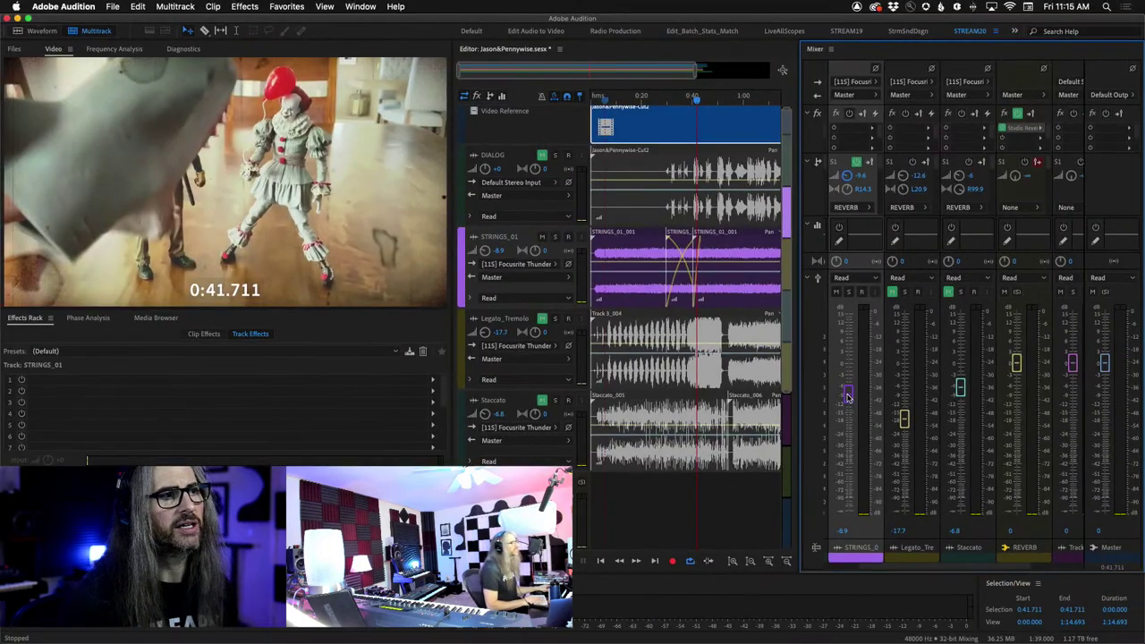
# Play on while pulling the STRINGS_01 fader fully down, then settle its volume at -14.7 dB and its reverb send at -13.2 dB.
pyautogui.press('space')
pyautogui.moveTo(848, 396); pyautogui.dragTo(851, 588)
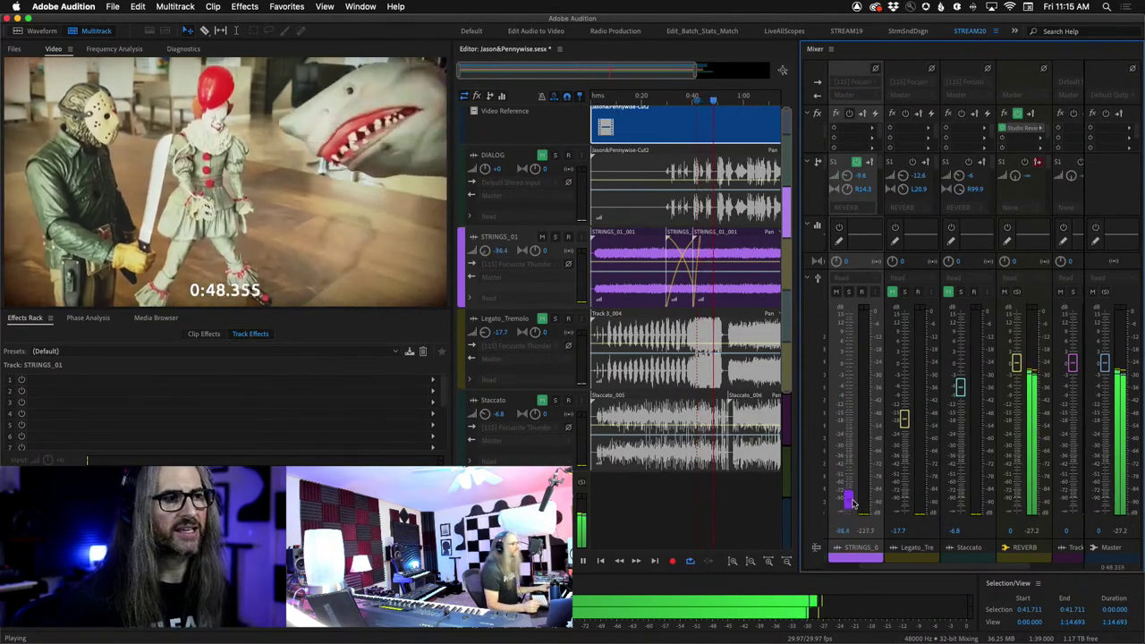
pyautogui.moveTo(849, 517); pyautogui.dragTo(861, 418)
pyautogui.press('space')
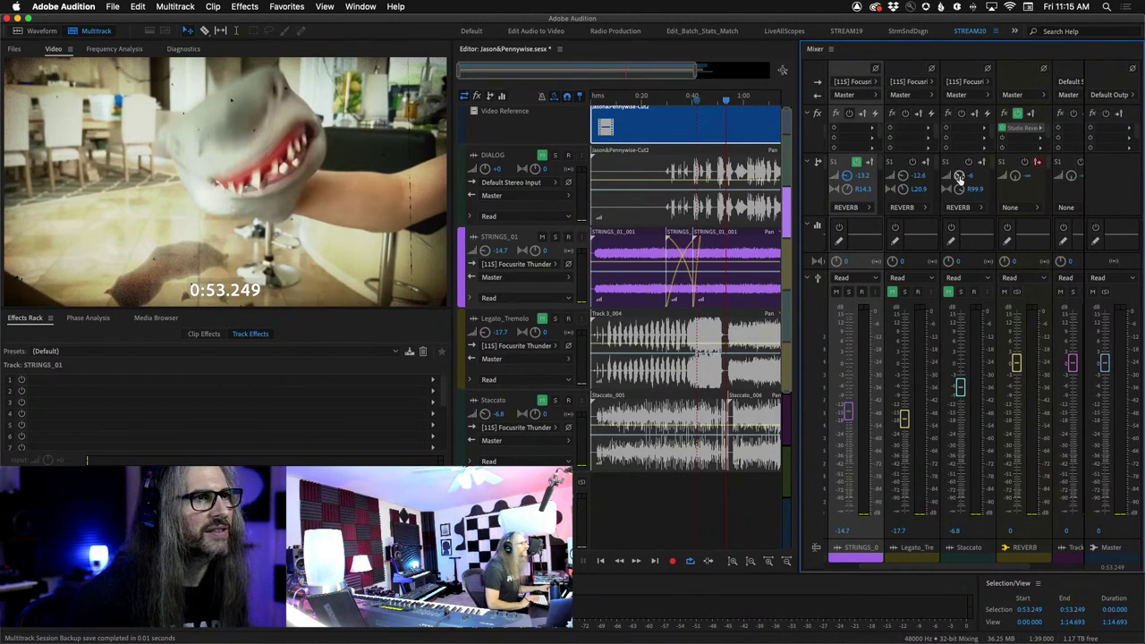
# Lower the Legato_Tremolo reverb send to -27.9 dB, return to the session start and unmute the Legato_Tremolo and Staccato tracks.
pyautogui.click(903, 176)
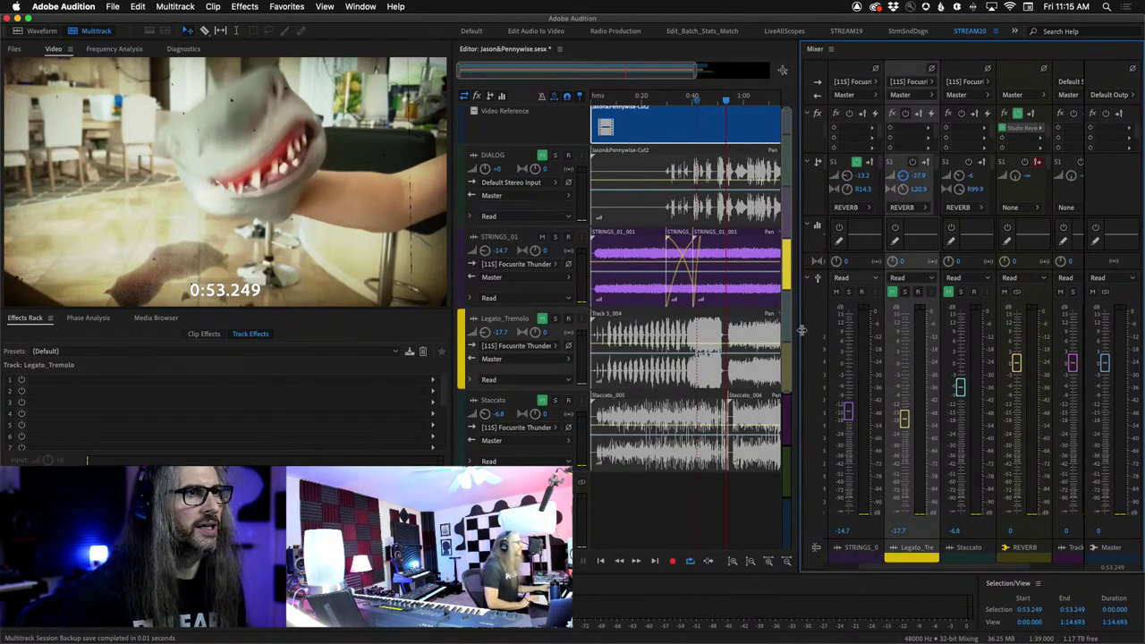
pyautogui.moveTo(727, 101); pyautogui.dragTo(509, 119)
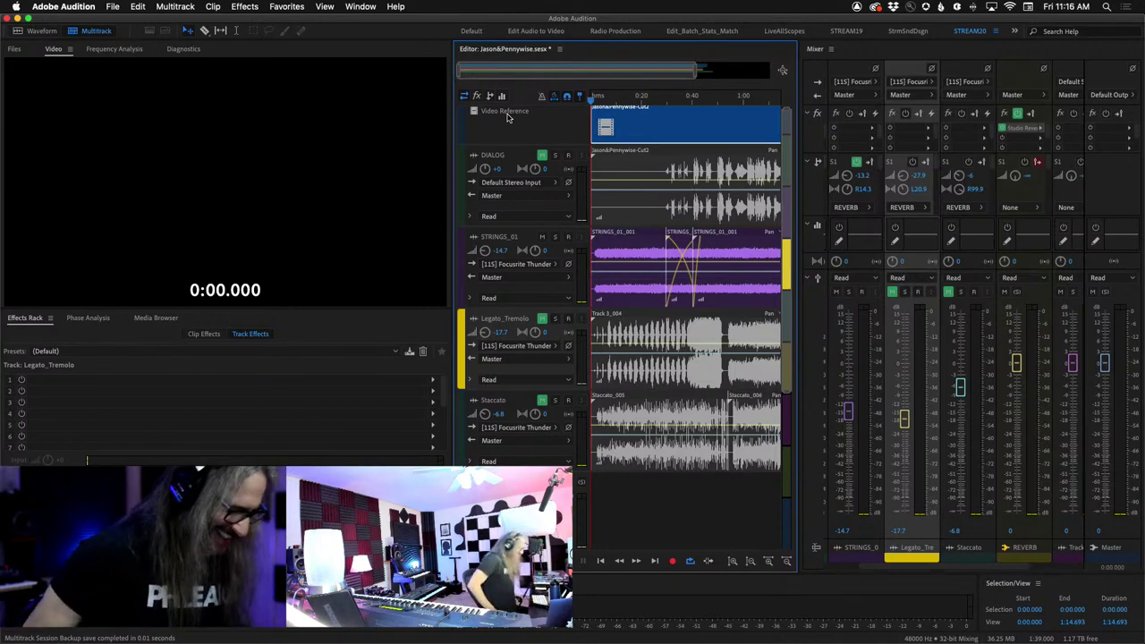
pyautogui.click(541, 318)
pyautogui.click(543, 401)
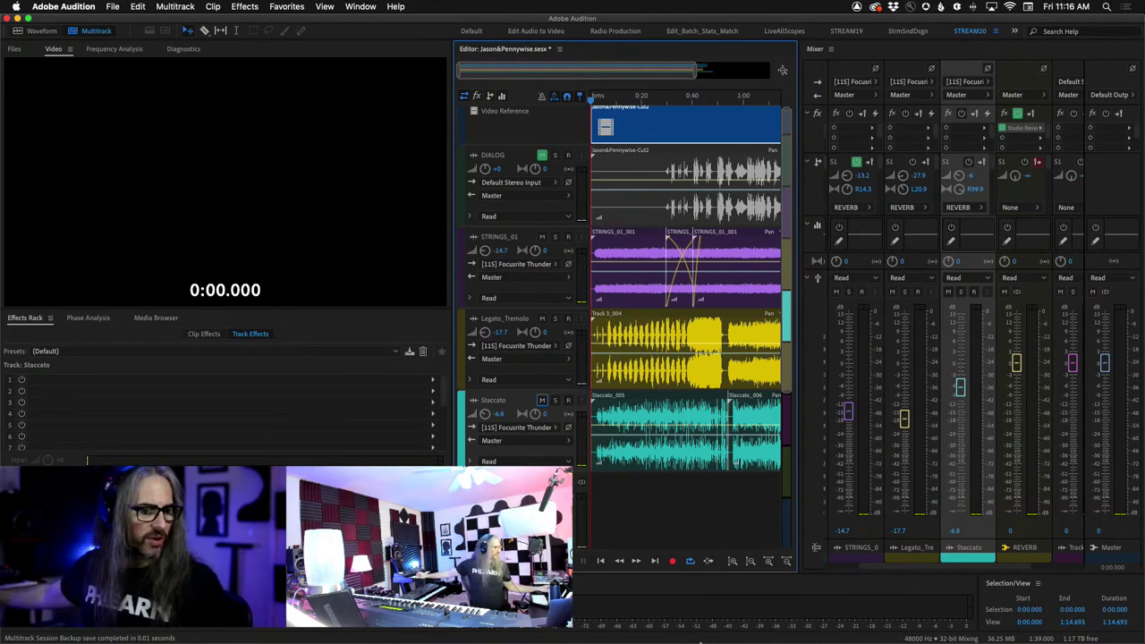
# Switch to Focusrite Control to examine the output routing and the custom mix of Line Outputs 7-8, then return to Audition.
pyautogui.click(669, 633)
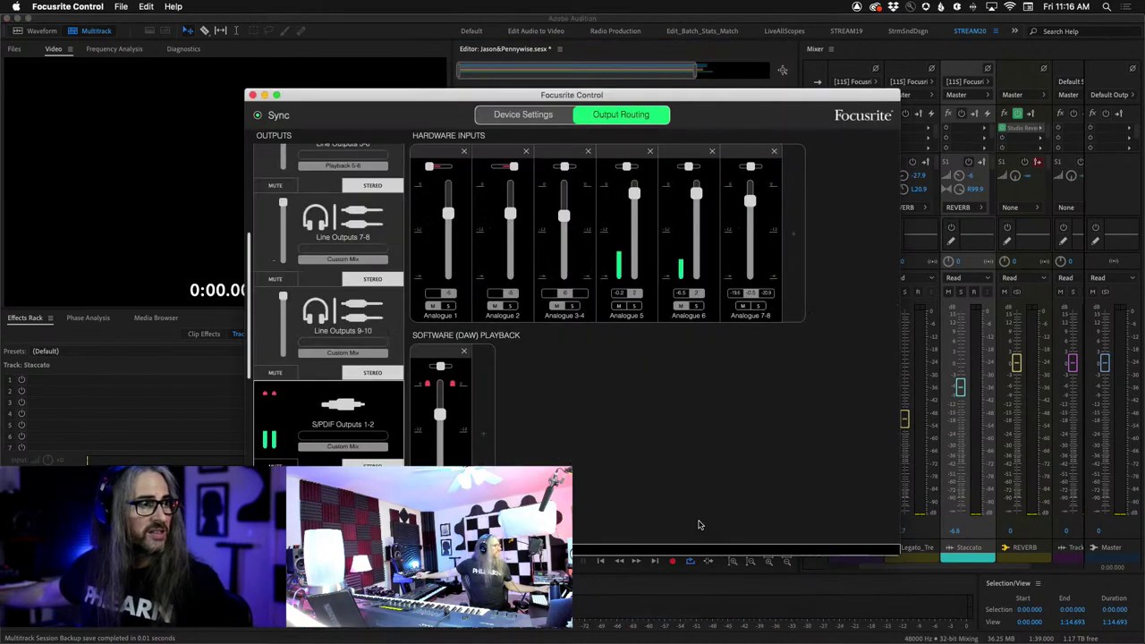
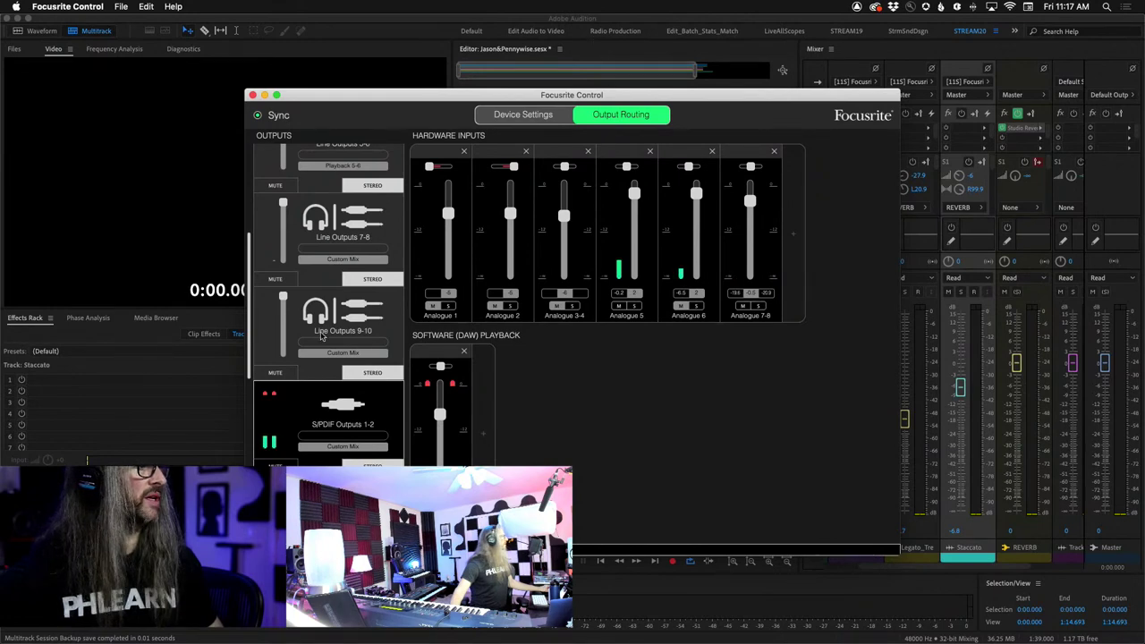
pyautogui.scroll(5, 339, 237)
pyautogui.scroll(-3, 339, 237)
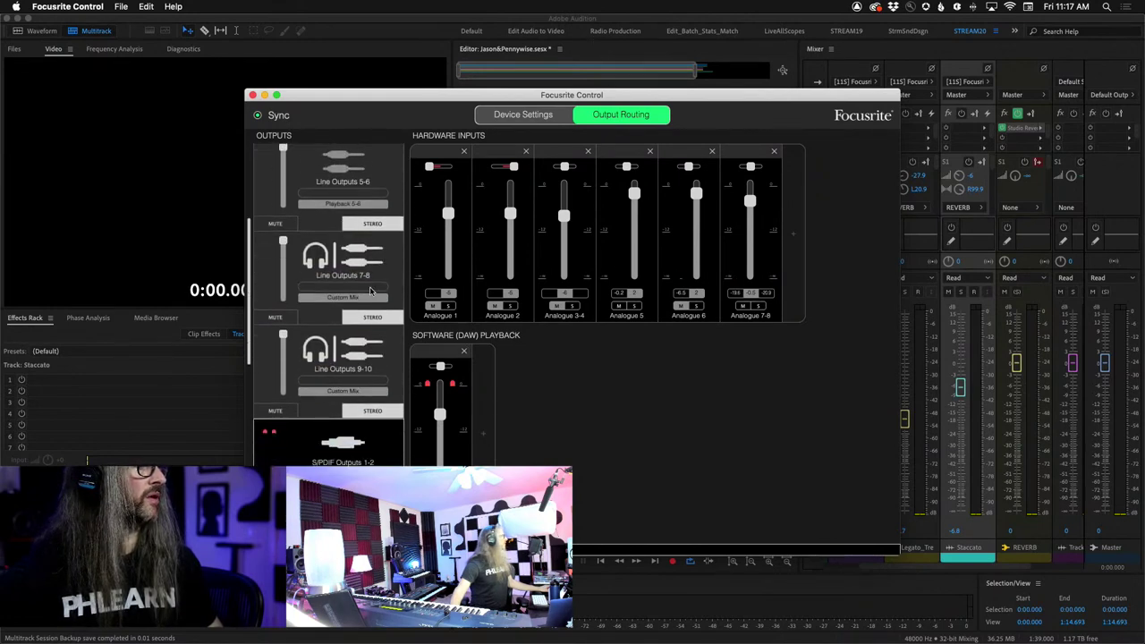
pyautogui.click(376, 268)
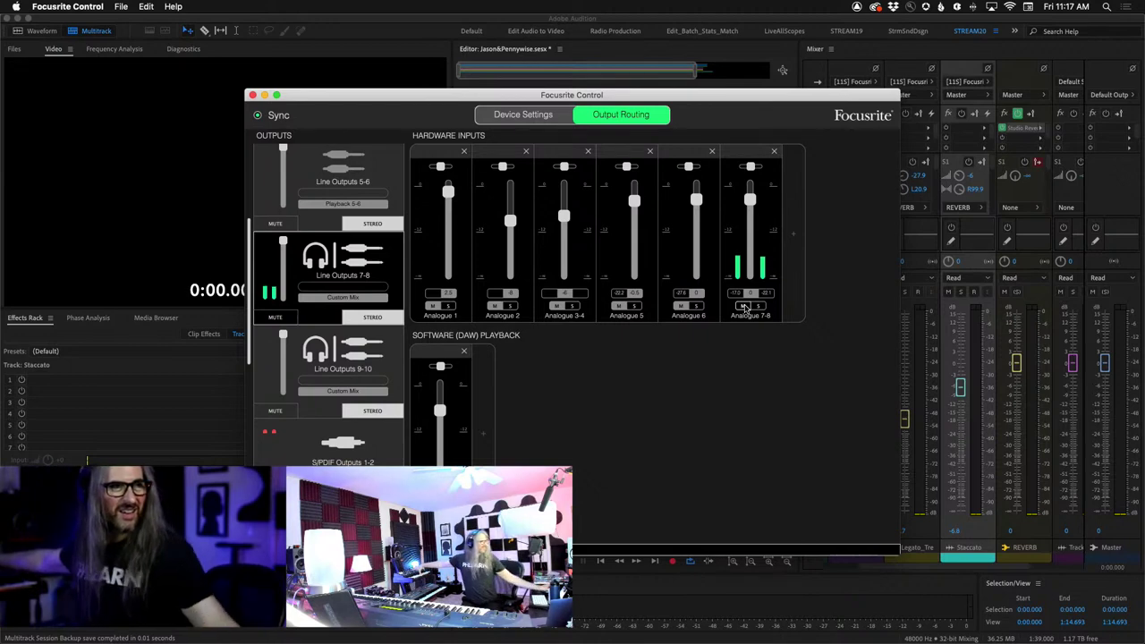
pyautogui.click(567, 50)
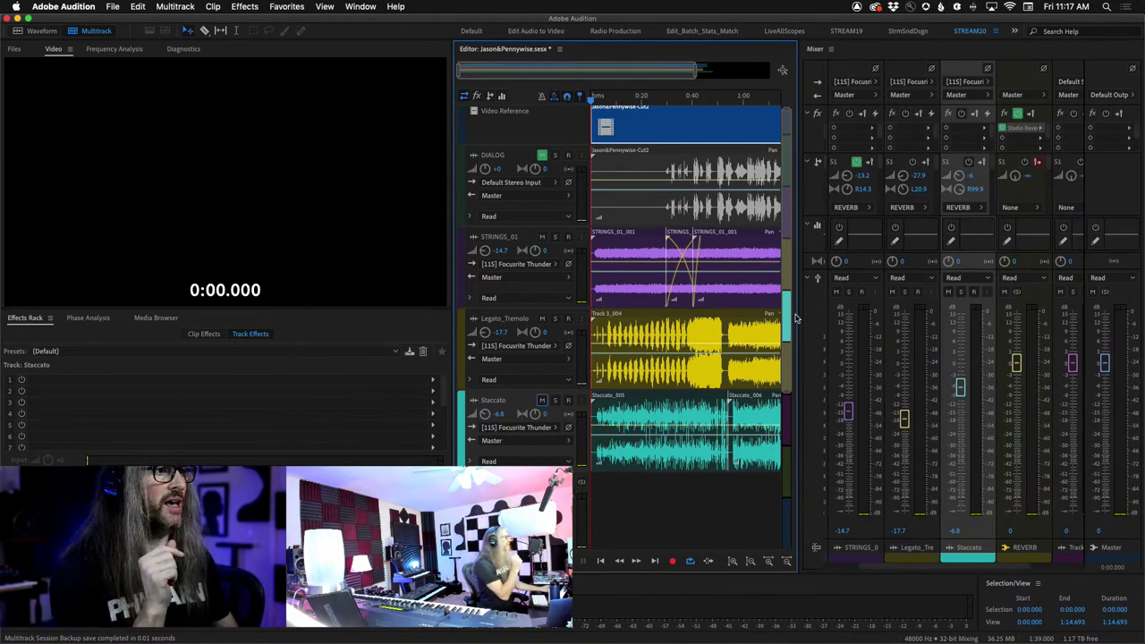
# Widen the editor to show the whole session, add a stereo audio track below Staccato and name it MOOG1.
pyautogui.moveTo(797, 315); pyautogui.dragTo(873, 315)
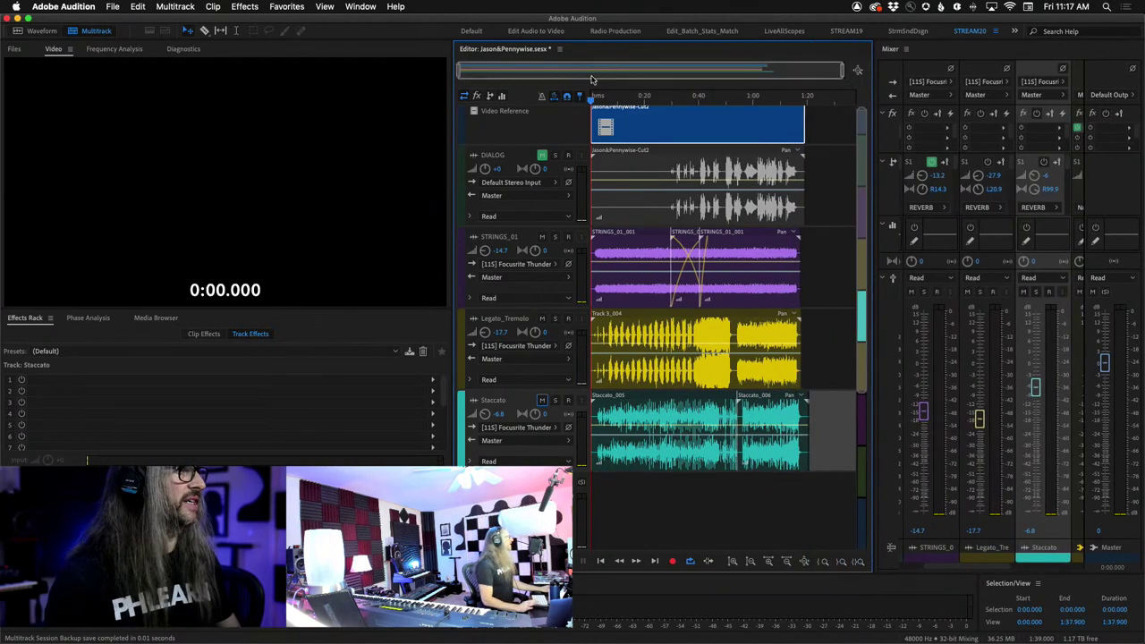
pyautogui.moveTo(616, 103); pyautogui.dragTo(635, 98)
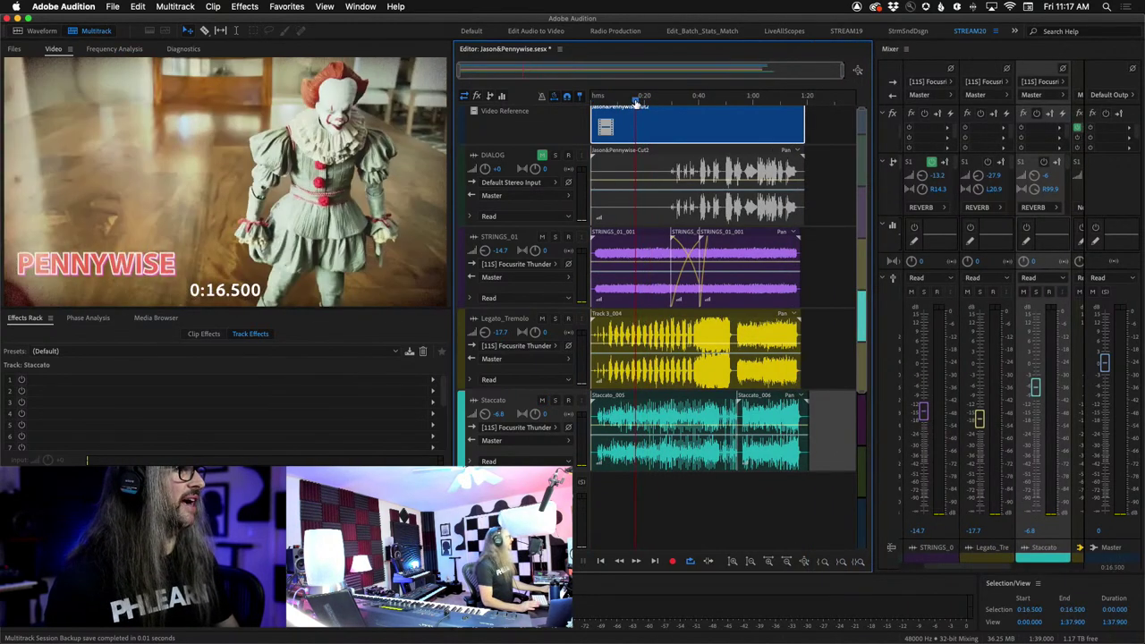
pyautogui.rightClick(822, 413)
pyautogui.moveTo(860, 513)
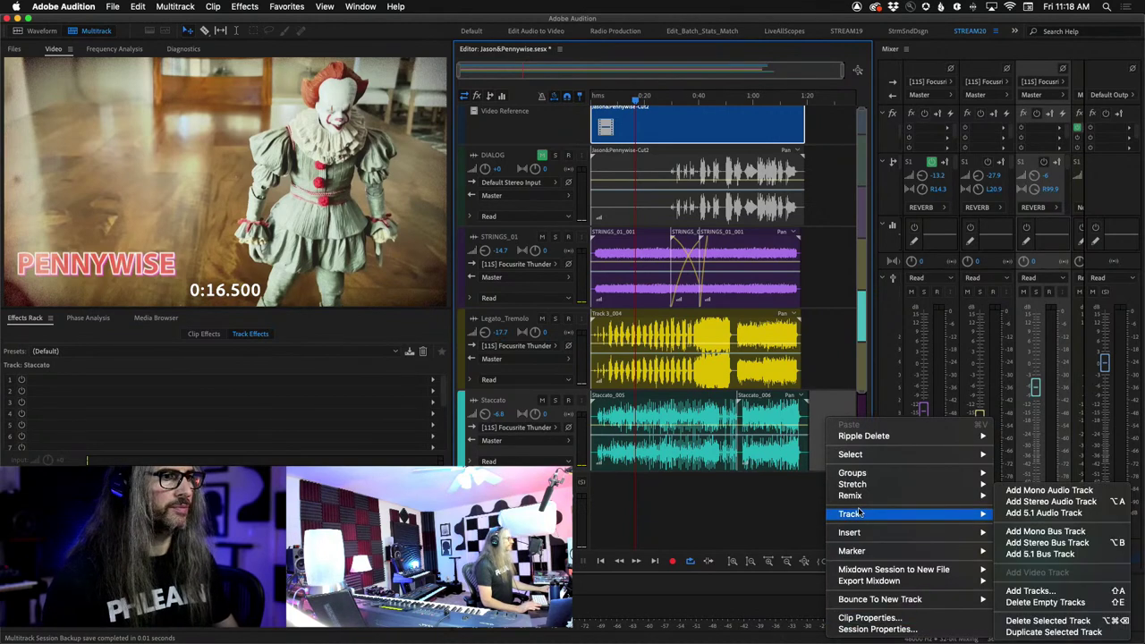
pyautogui.click(1026, 503)
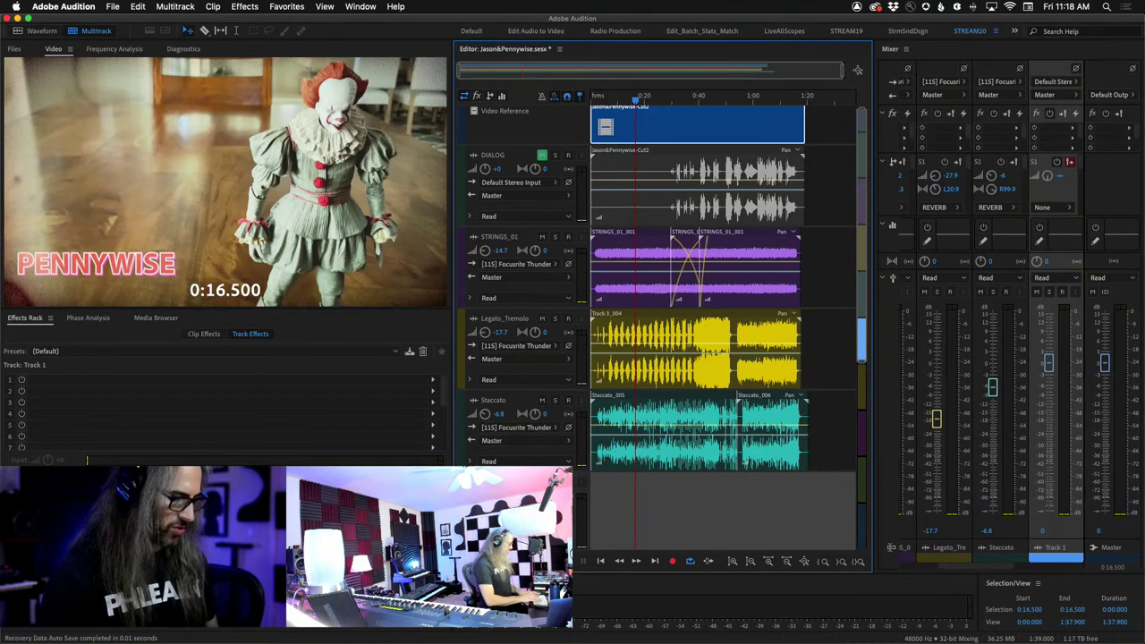
pyautogui.press('Return')
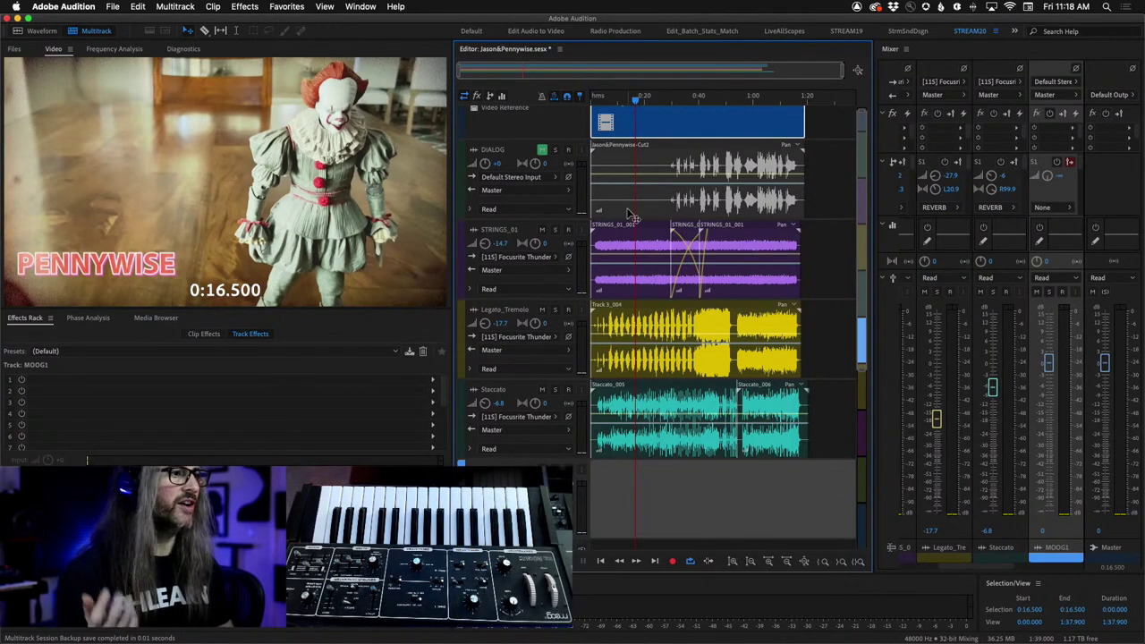
# Set the MOOG1 input to the stereo source [07S] Focusrite Thunderbolt: Input 7 and arm the track for recording.
pyautogui.moveTo(636, 101); pyautogui.dragTo(597, 101)
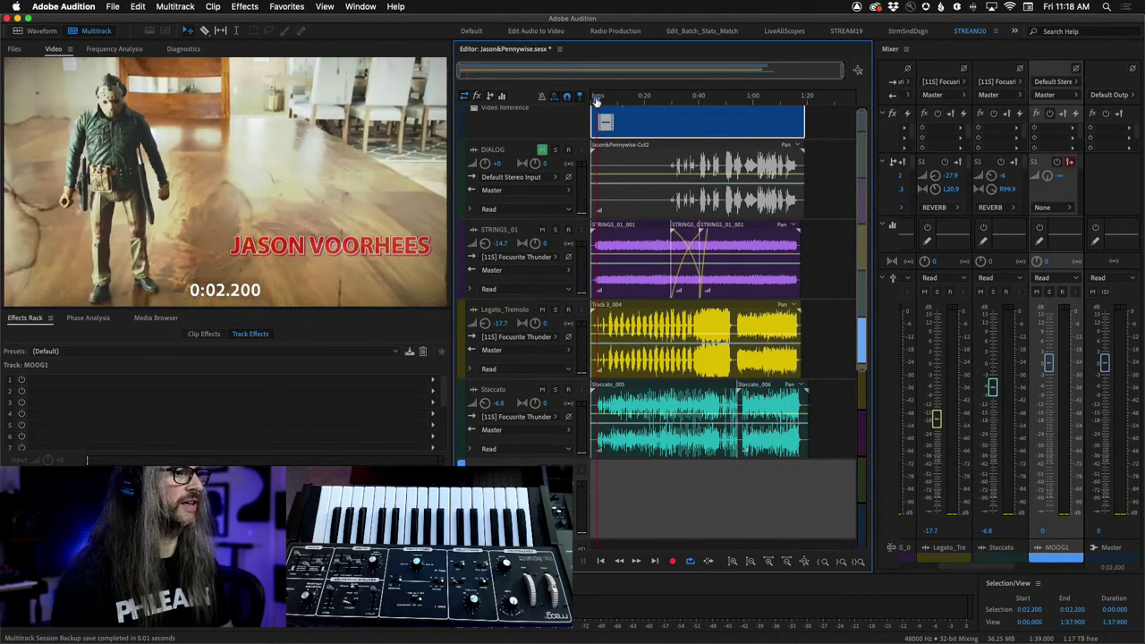
pyautogui.click(562, 498)
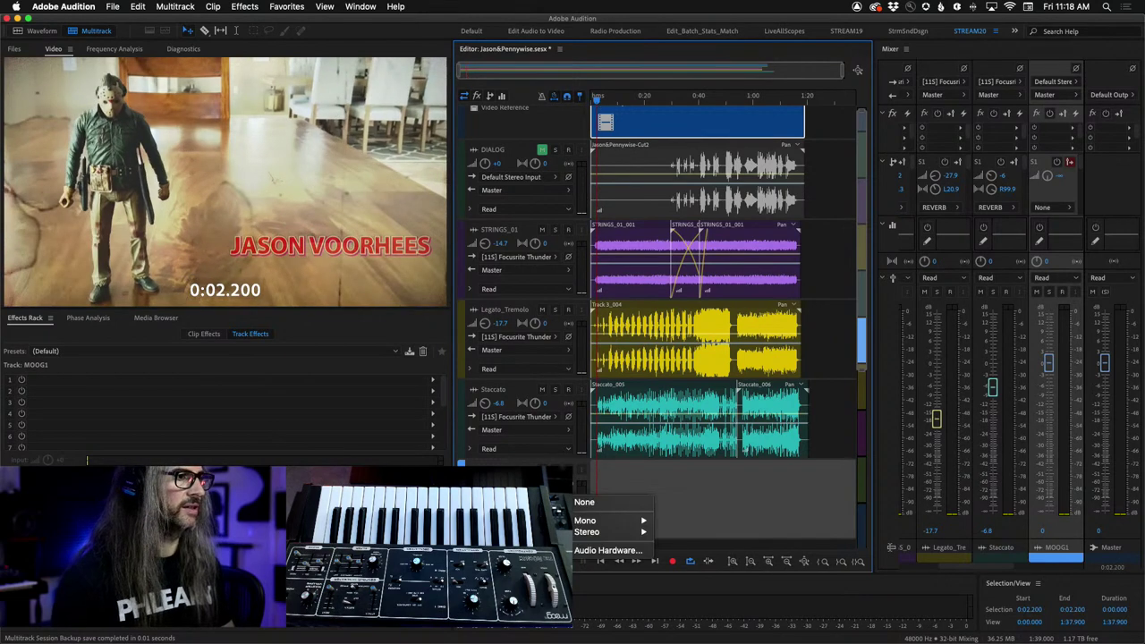
pyautogui.moveTo(620, 533)
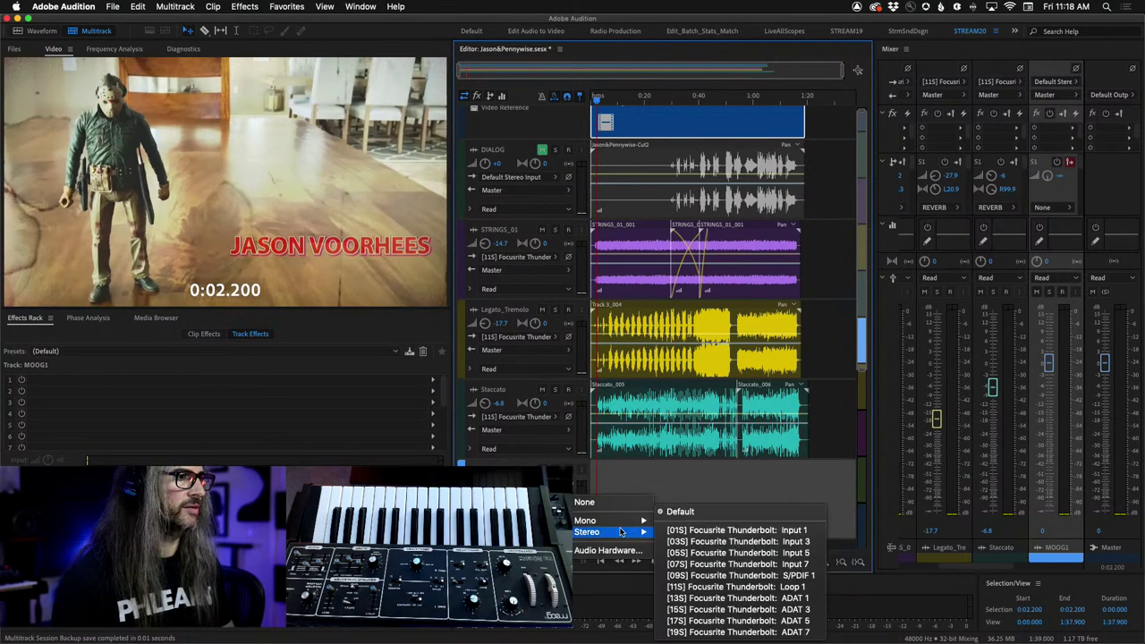
pyautogui.click(756, 565)
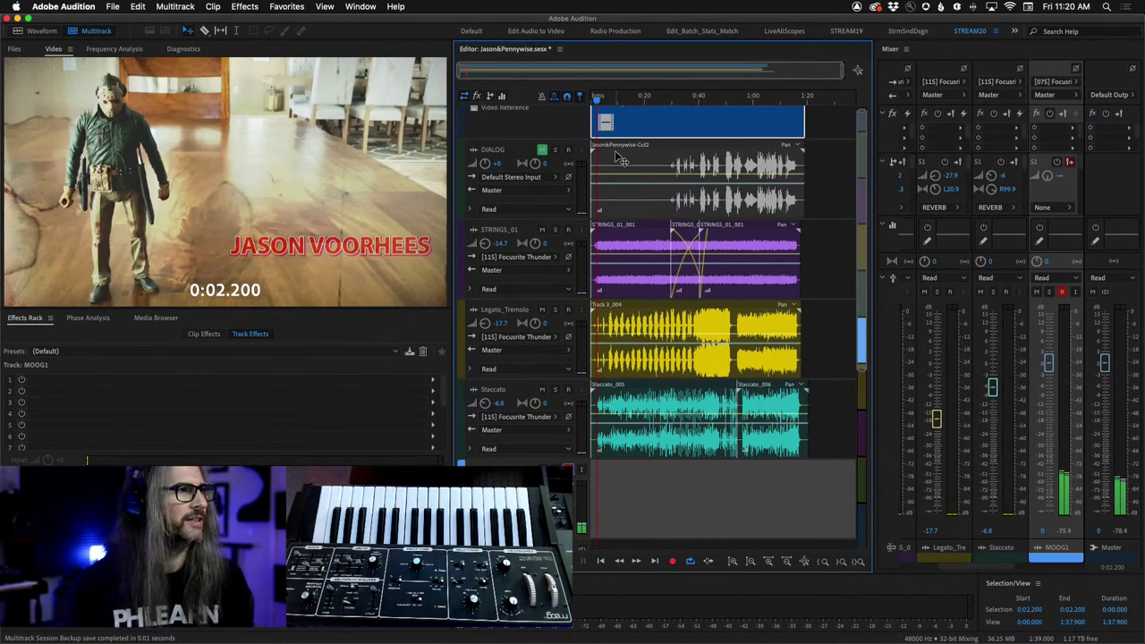
# Play from 0:02.200, mute Staccato, raise Legato_Tremolo to -7.5 dB and lower STRINGS_01 to -18.9 dB while rehearsing the synth part.
pyautogui.press('space')
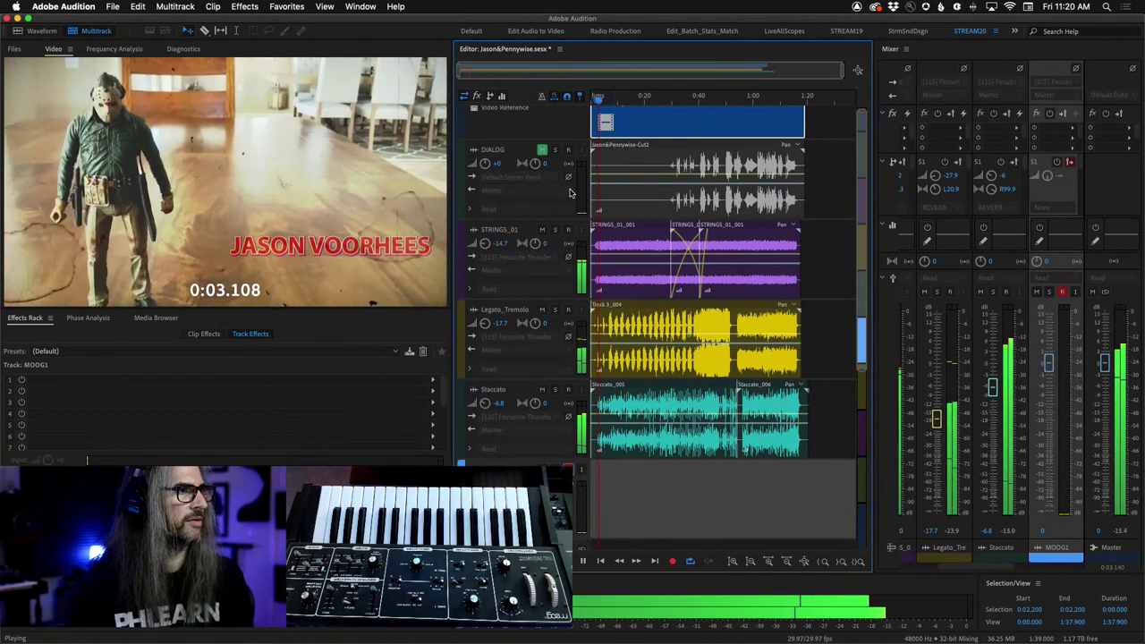
pyautogui.click(541, 390)
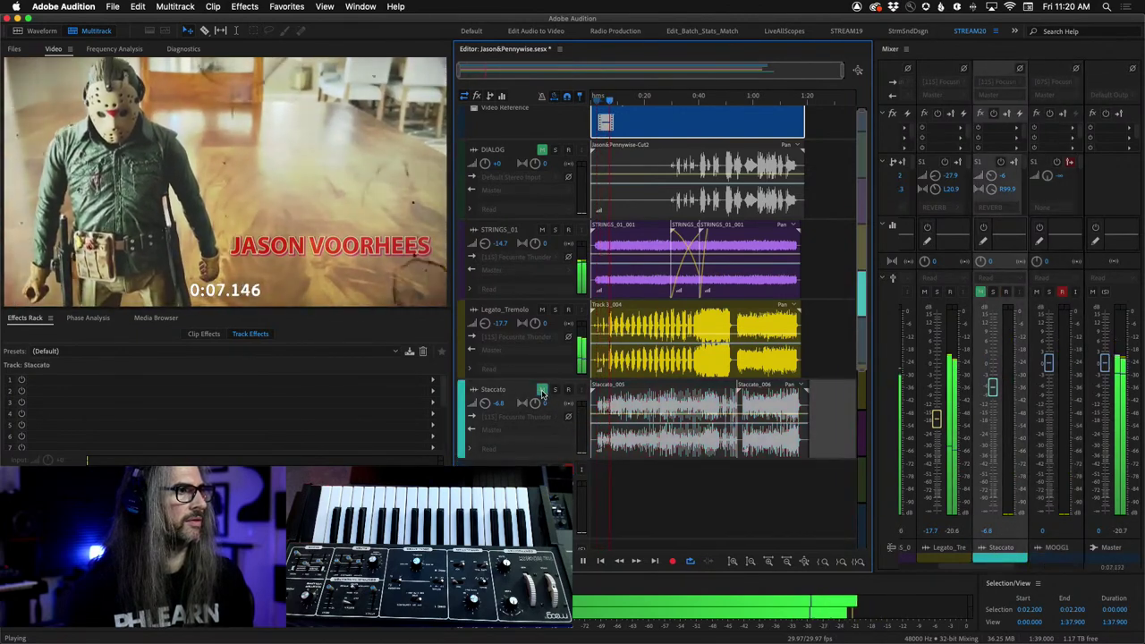
pyautogui.click(484, 318)
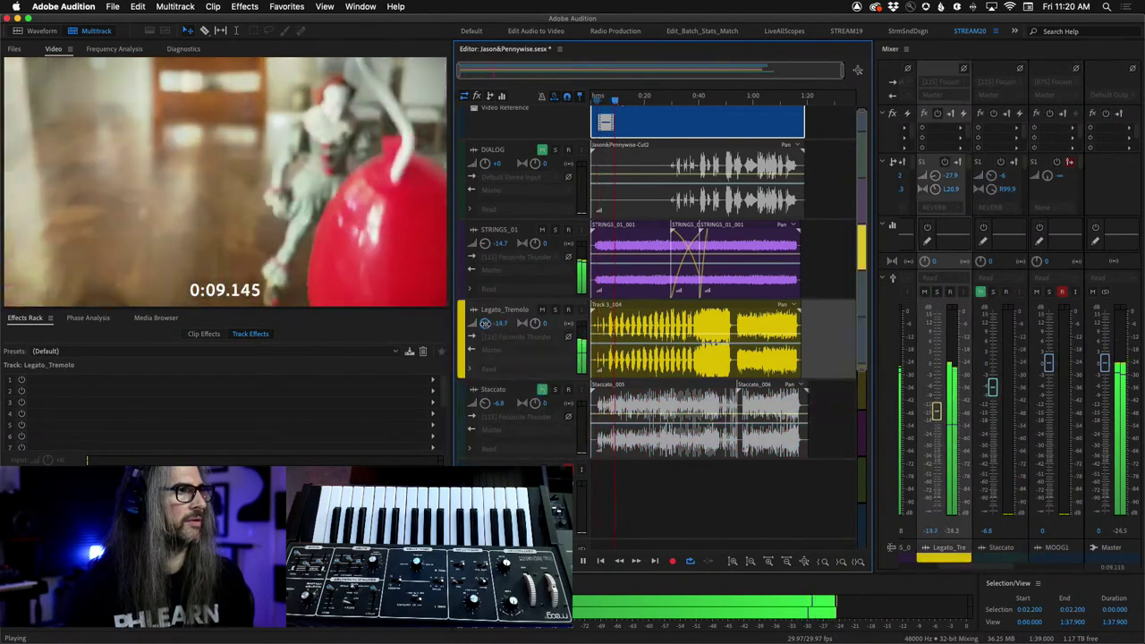
pyautogui.click(484, 243)
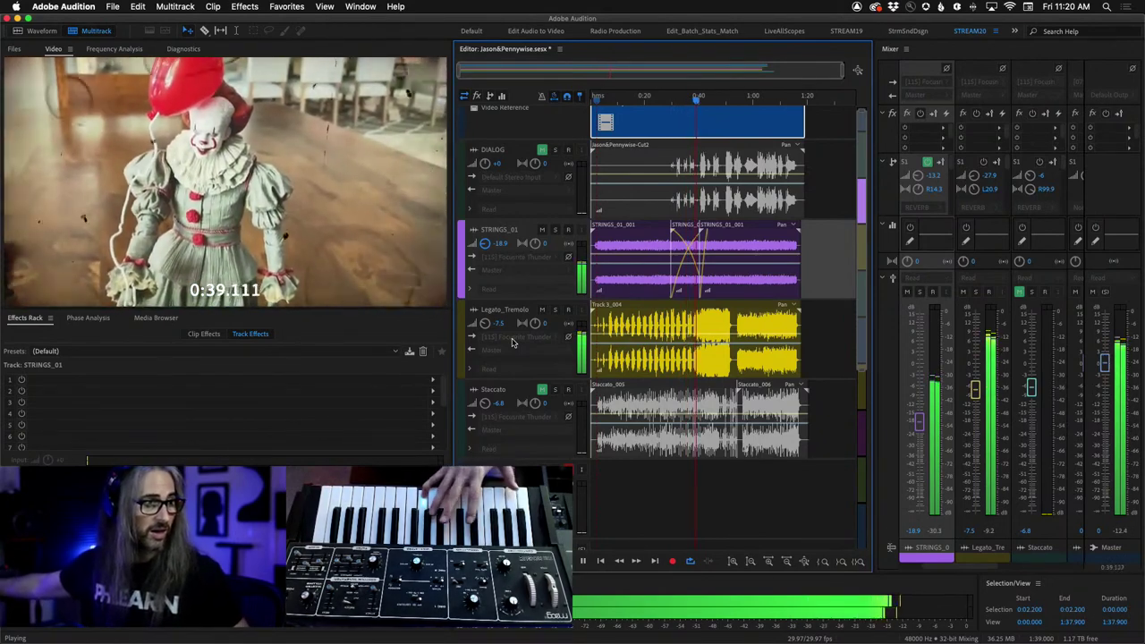
pyautogui.press('space')
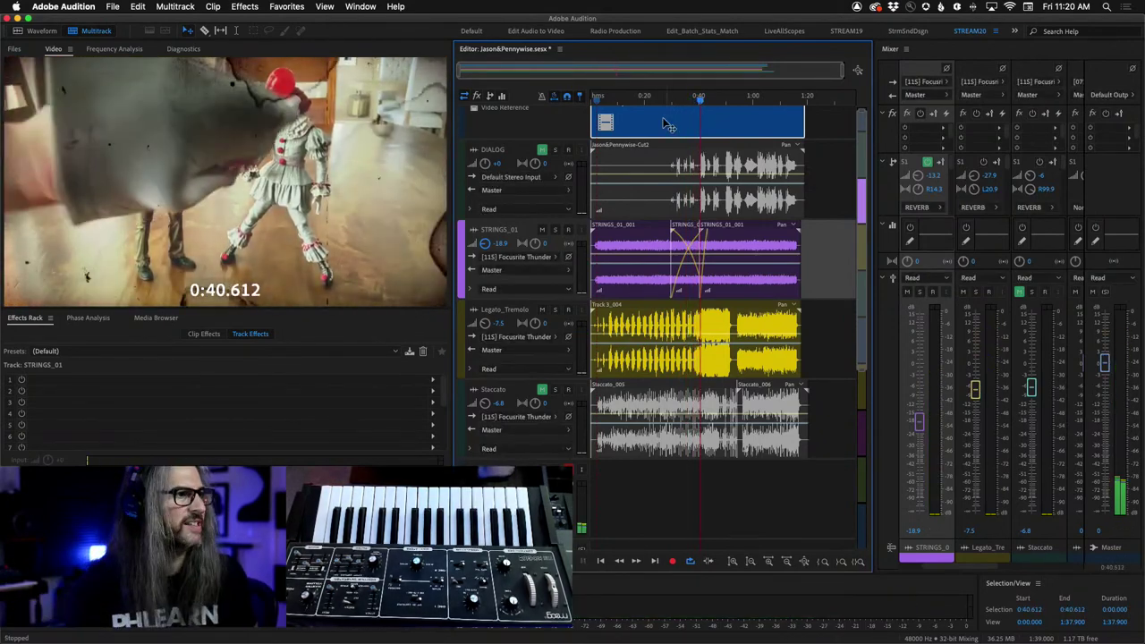
# Record the synth performance onto MOOG1 from the start of the session and stop once the video ends.
pyautogui.moveTo(701, 101); pyautogui.dragTo(539, 97)
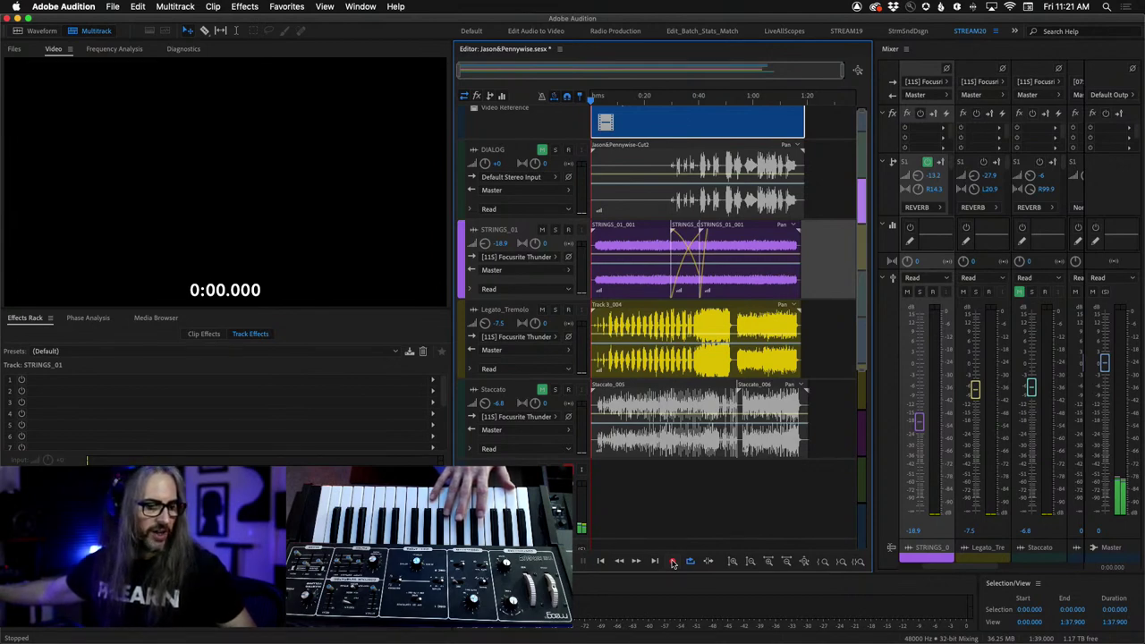
pyautogui.click(673, 562)
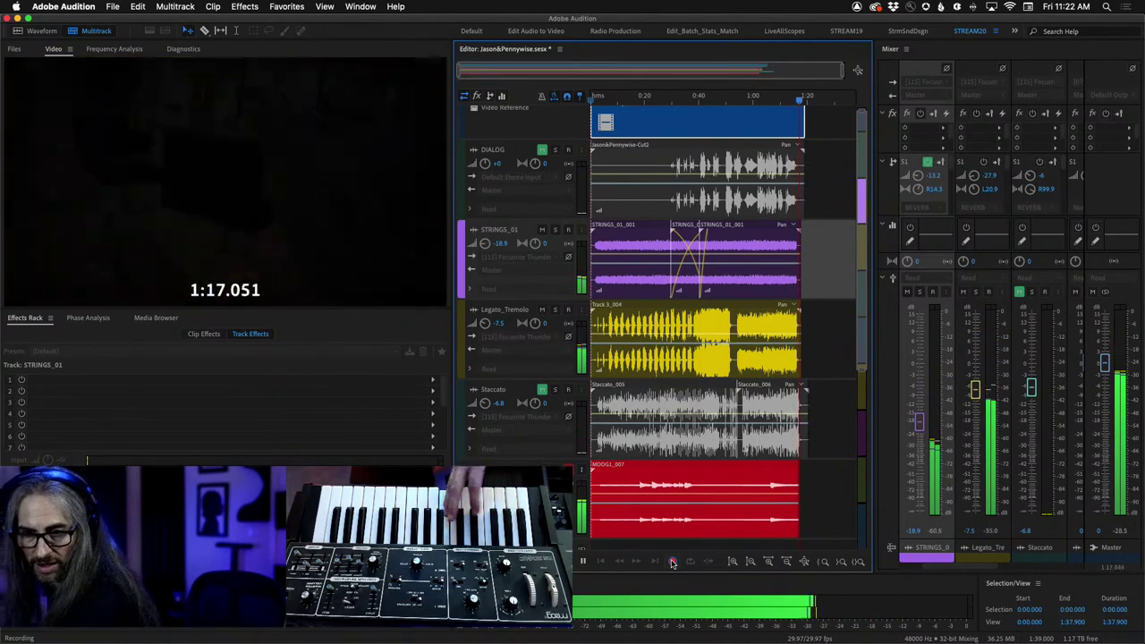
pyautogui.click(673, 562)
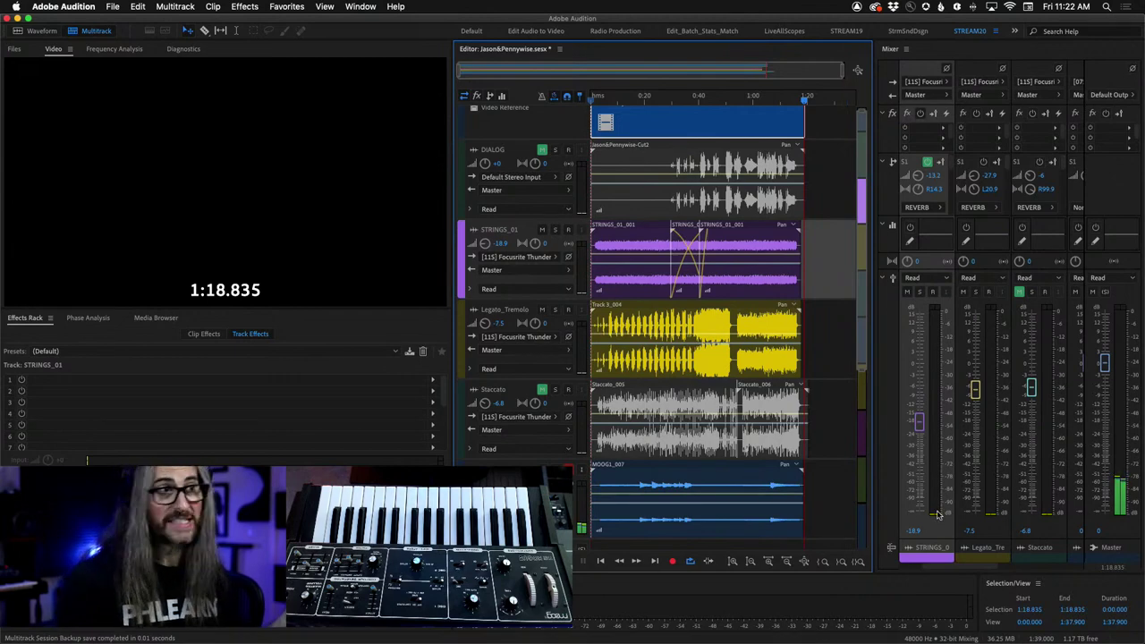
# Solo MOOG1 and audition the recorded take from 0:02.420.
pyautogui.click(574, 470)
pyautogui.moveTo(804, 103); pyautogui.dragTo(598, 97)
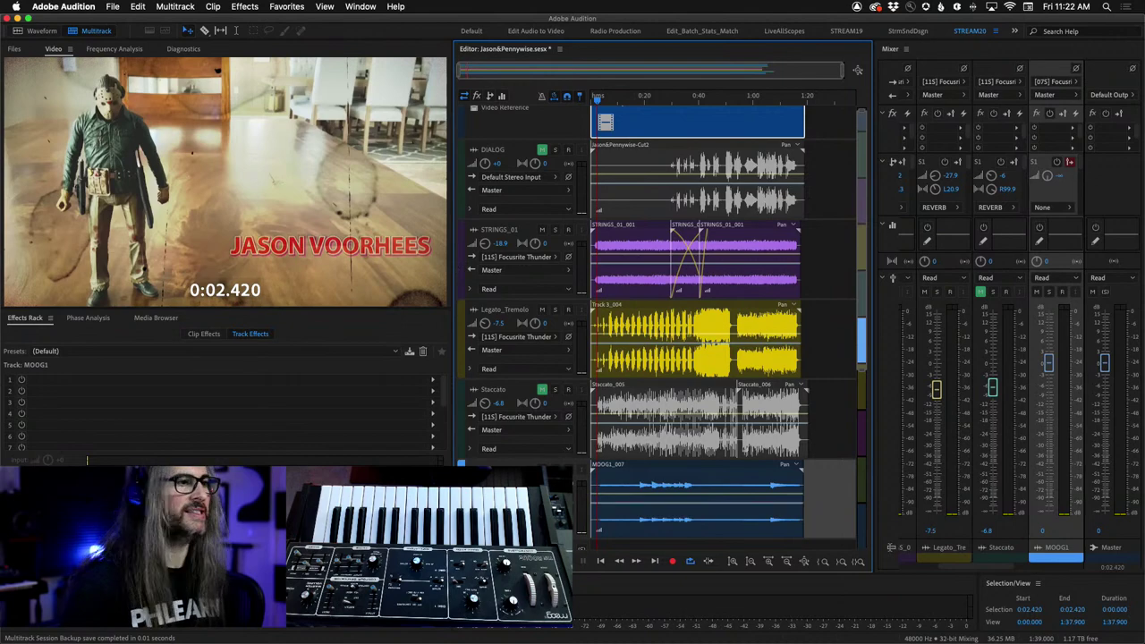
pyautogui.press('space')
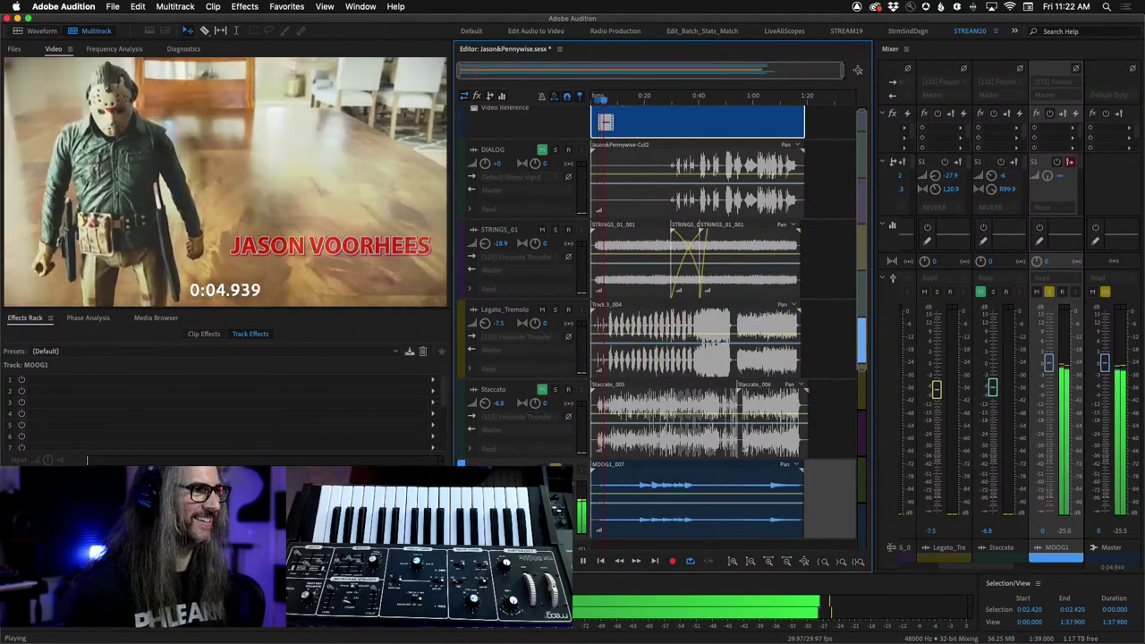
pyautogui.press('space')
# Amplify the whole MOOG1_007 recording in the Waveform editor, examine its playback in Frequency Analysis, and return to the multitrack session.
pyautogui.doubleClick(640, 475)
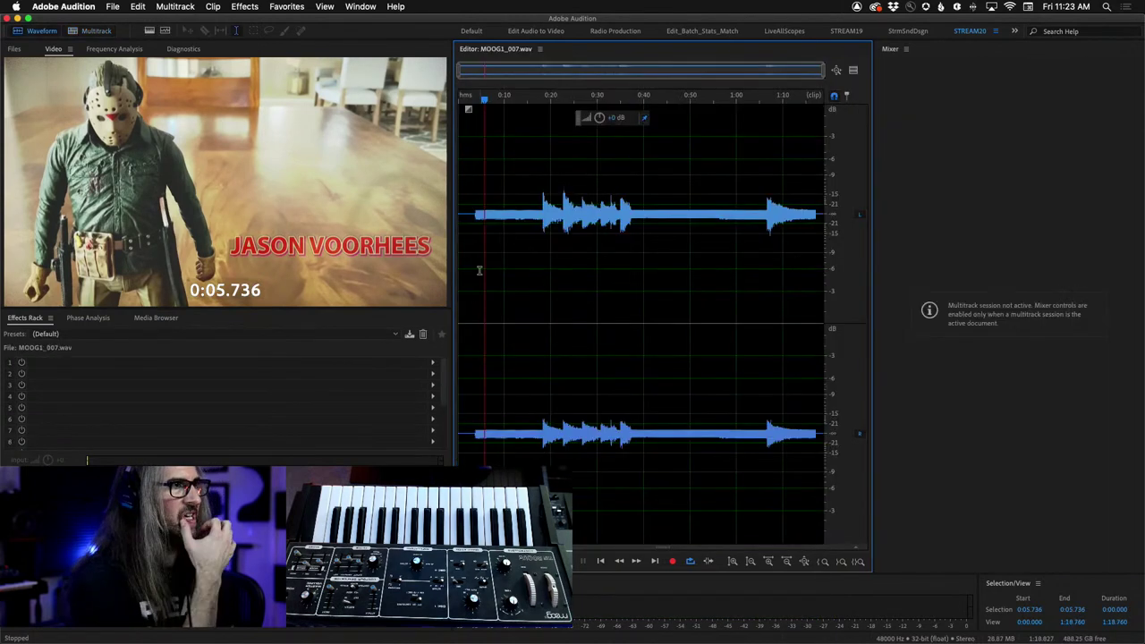
pyautogui.moveTo(599, 118); pyautogui.dragTo(637, 121)
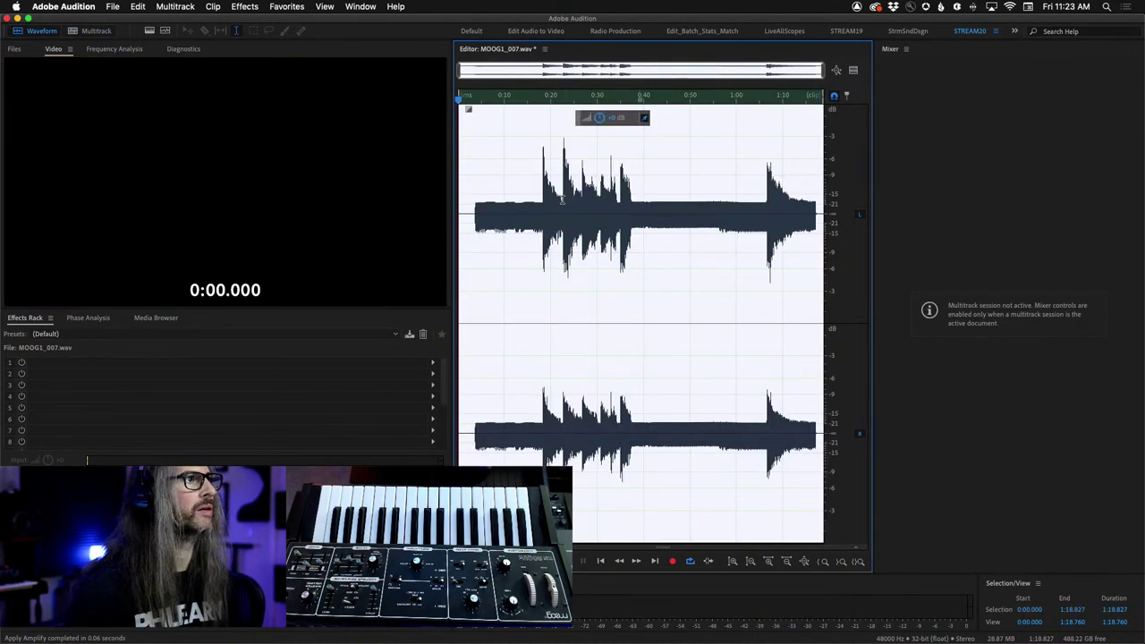
pyautogui.click(474, 217)
pyautogui.press('space')
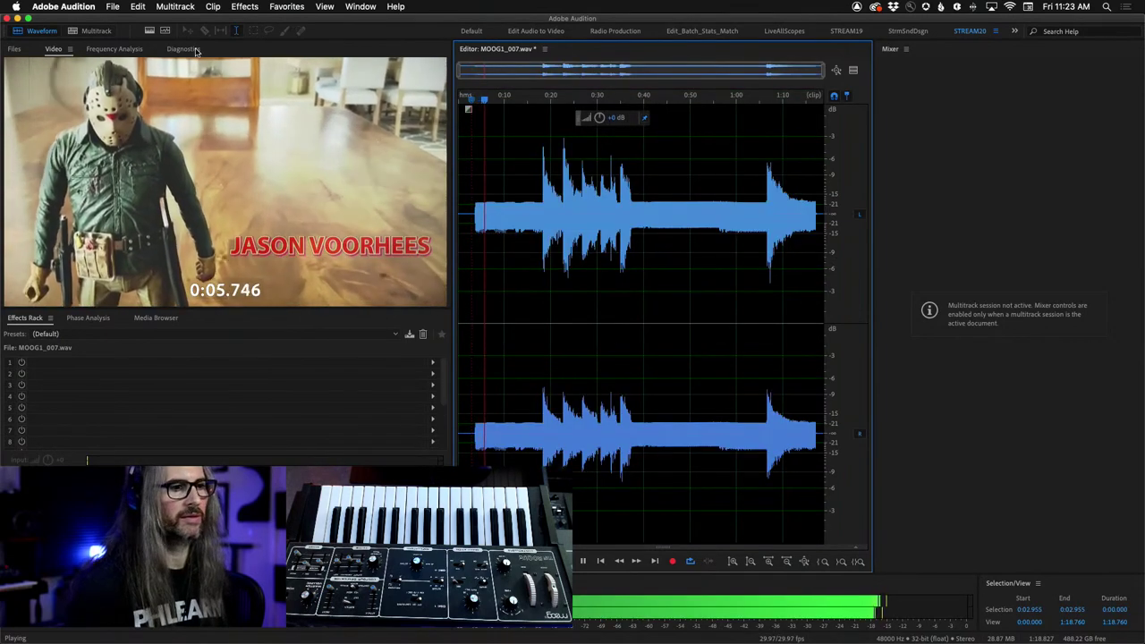
pyautogui.click(113, 48)
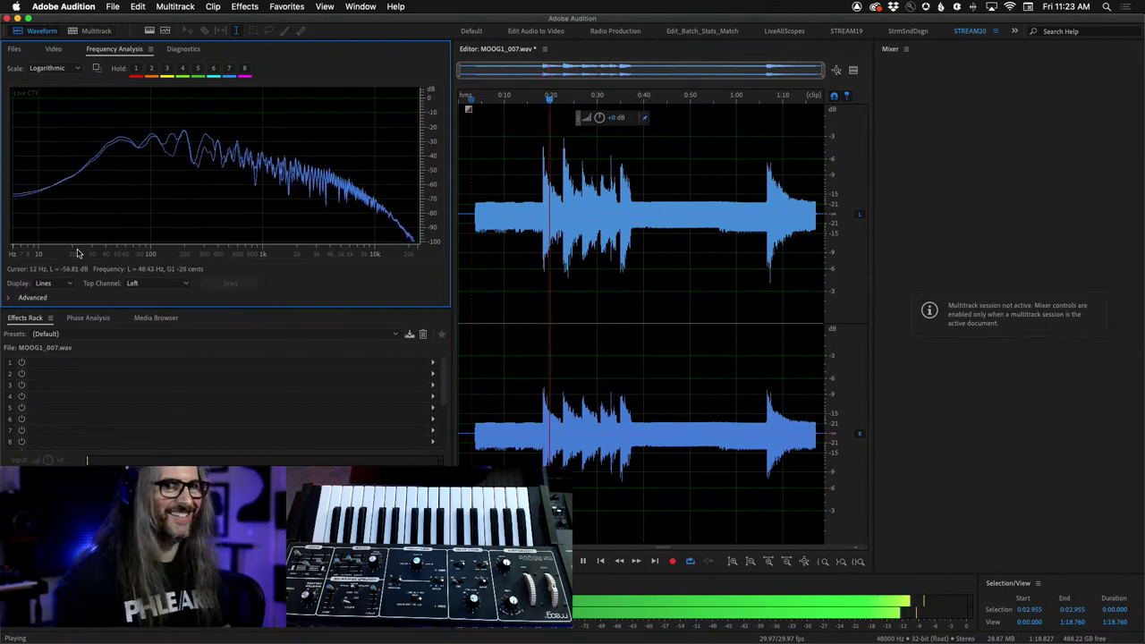
pyautogui.click(85, 31)
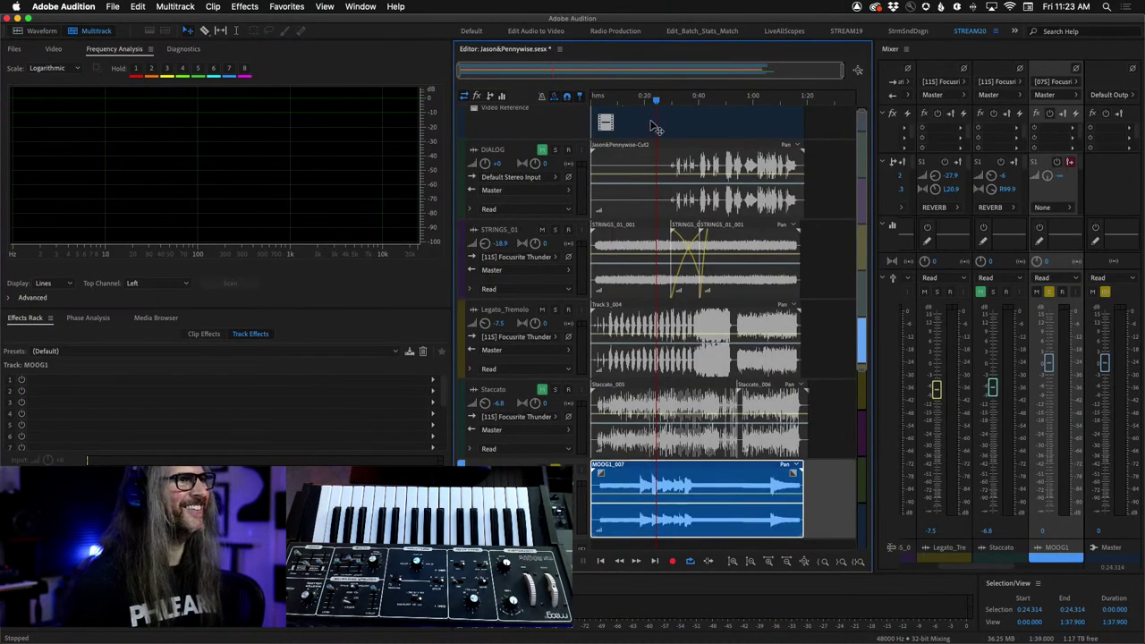
# Return the playhead to 0:00.000 and insert the Softube TSAR-1R Reverb VST3 in the first effect slot of MOOG1.
pyautogui.moveTo(626, 104); pyautogui.dragTo(578, 110)
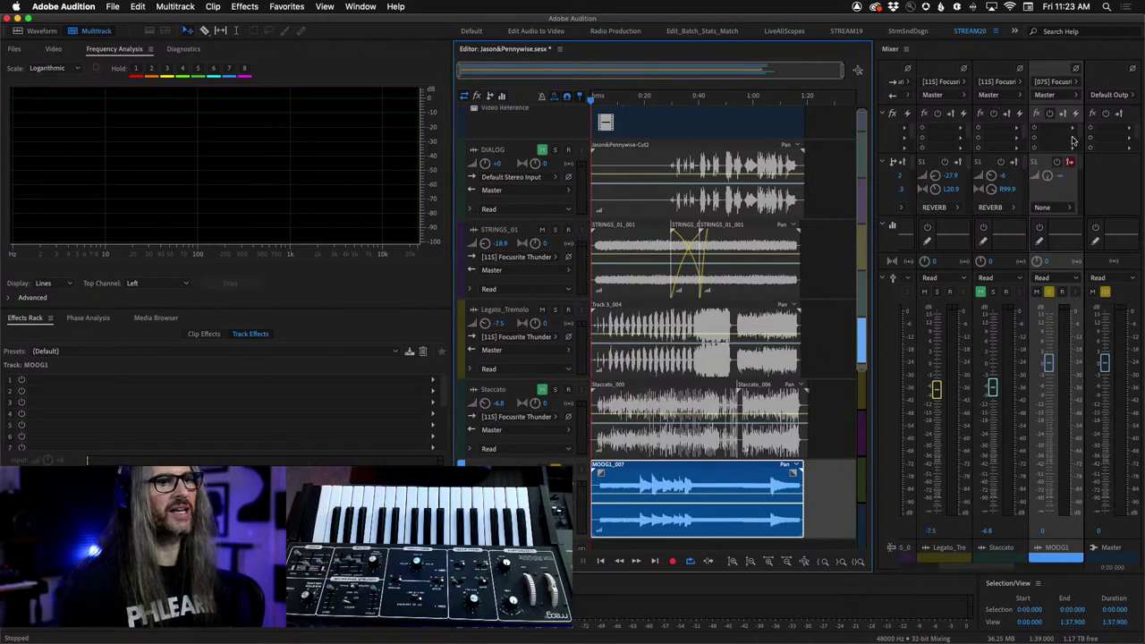
pyautogui.click(1071, 132)
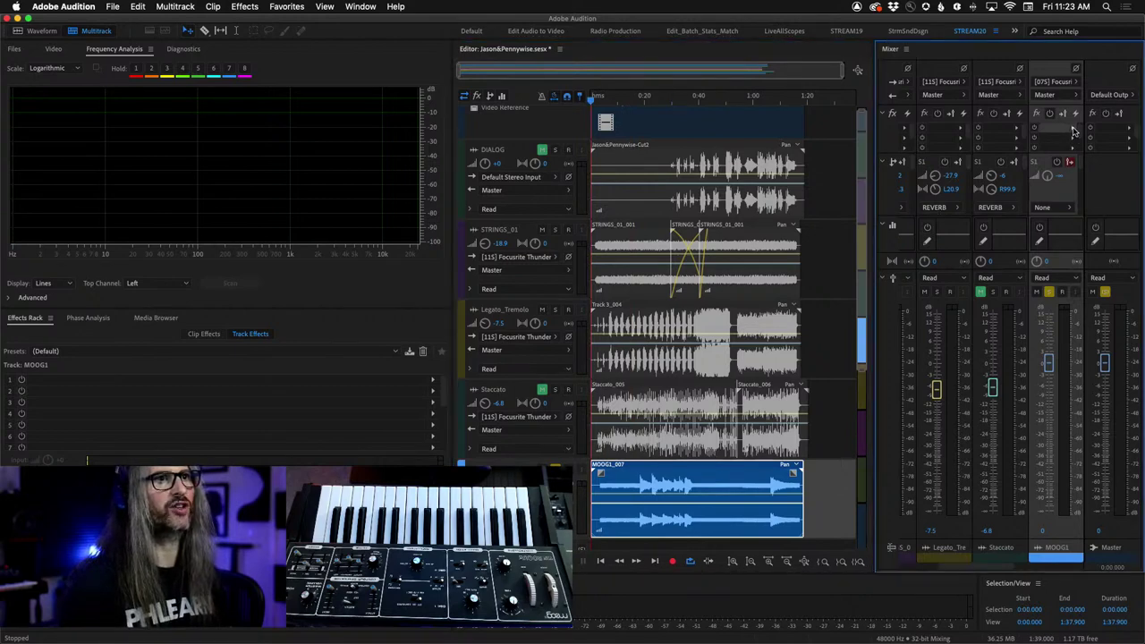
pyautogui.click(1074, 132)
pyautogui.moveTo(991, 289)
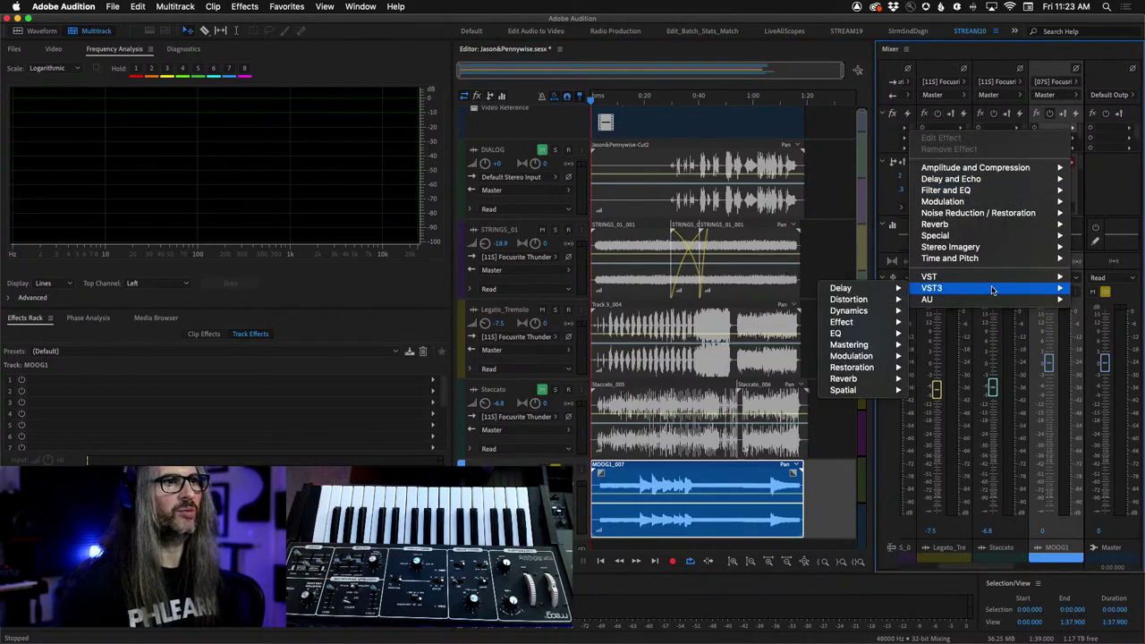
pyautogui.moveTo(868, 379)
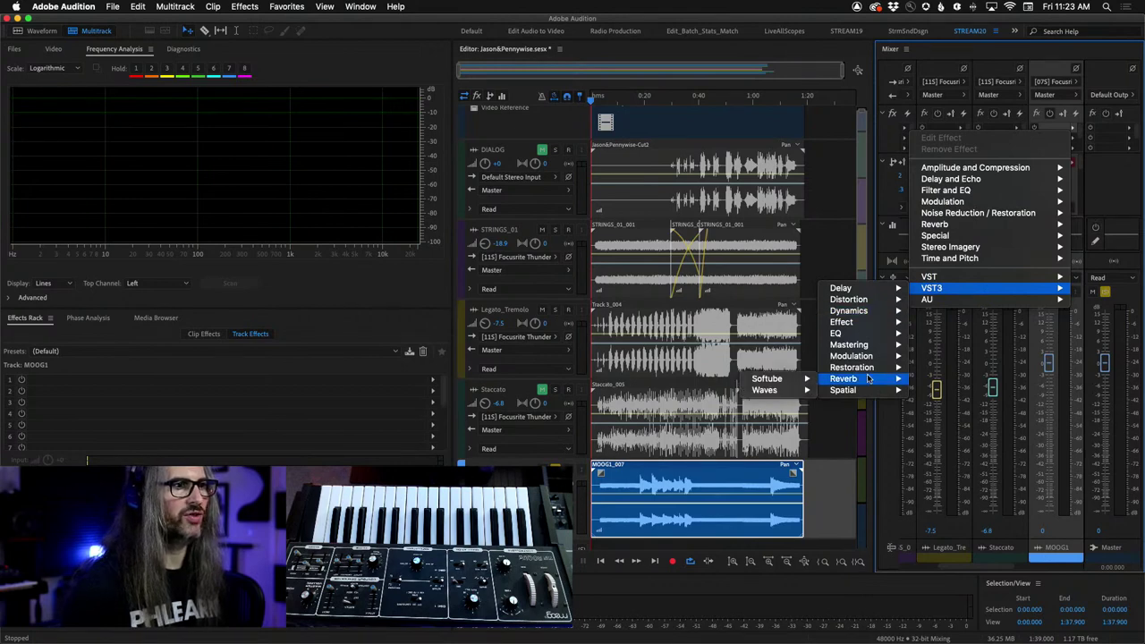
pyautogui.moveTo(769, 394)
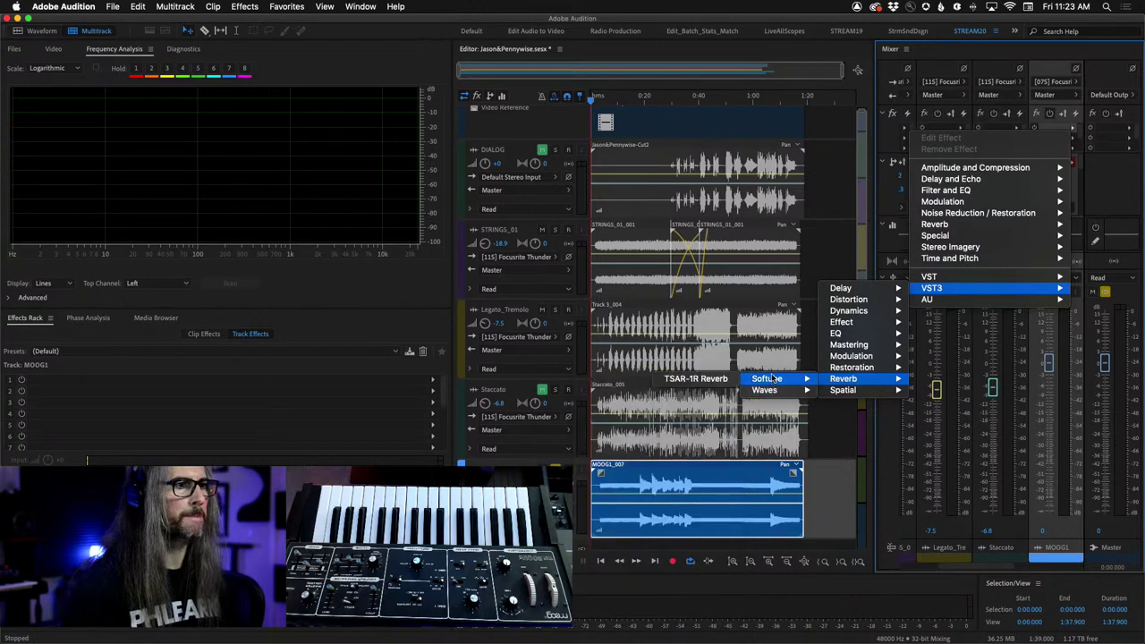
pyautogui.click(706, 379)
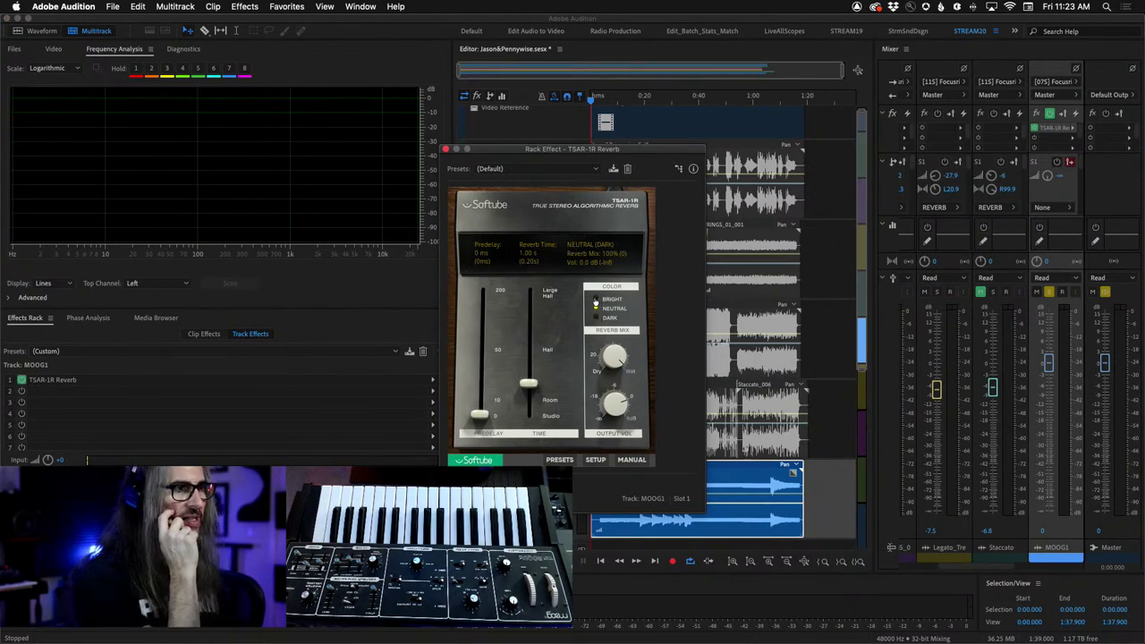
# Set the TSAR-1R Reverb color to Bright and its reverb mix to 58% while playing the session from the start.
pyautogui.moveTo(554, 149); pyautogui.dragTo(390, 96)
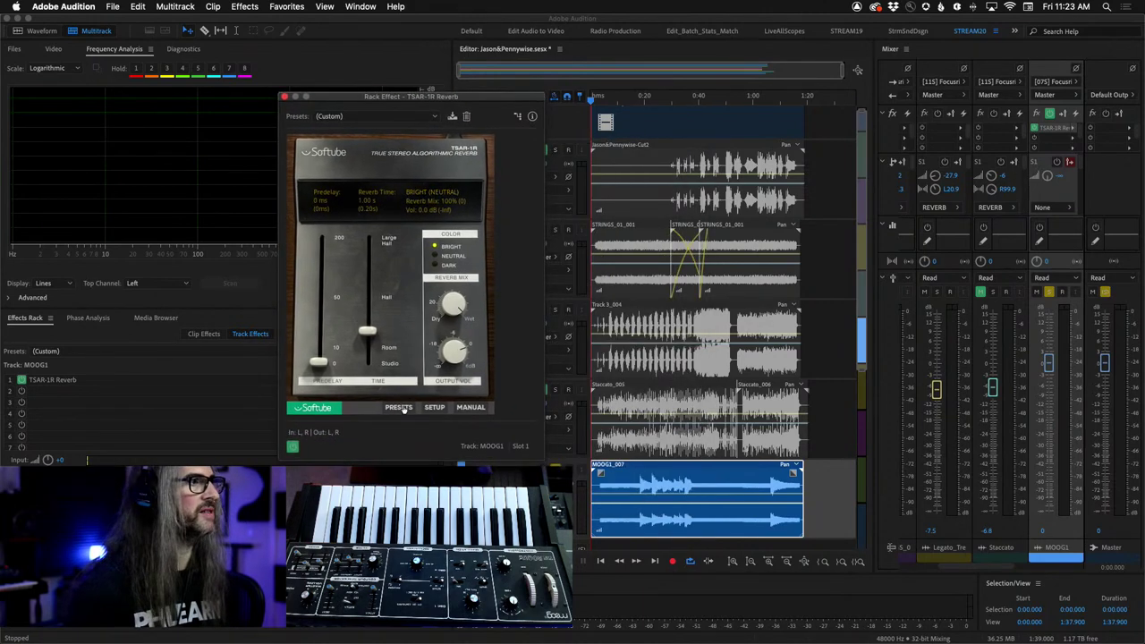
pyautogui.press('space')
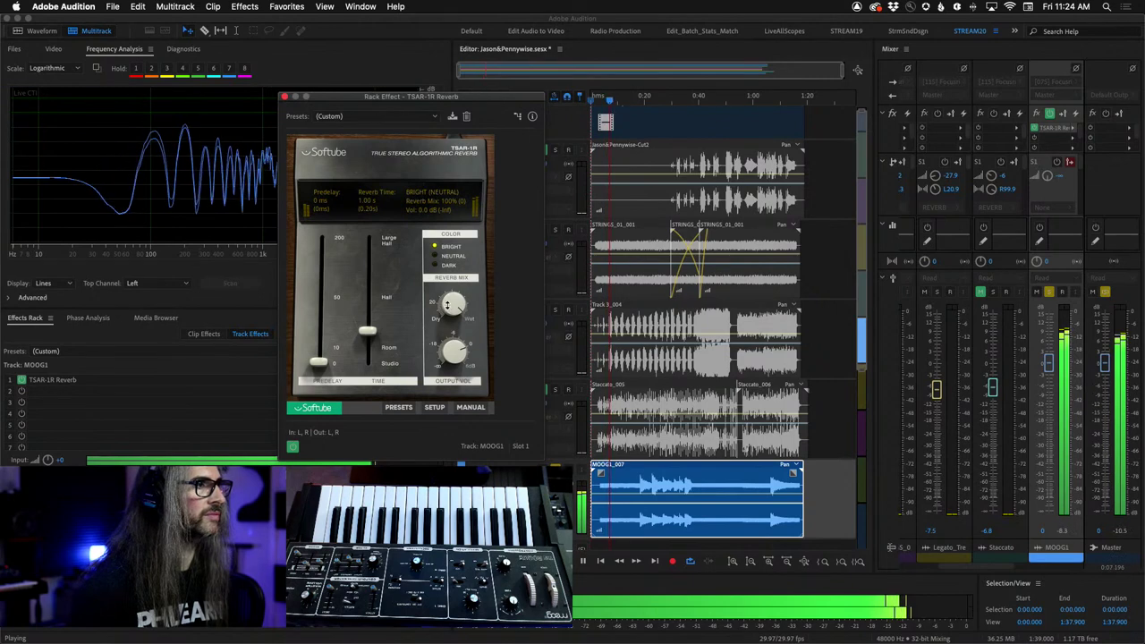
pyautogui.moveTo(449, 307); pyautogui.dragTo(449, 363)
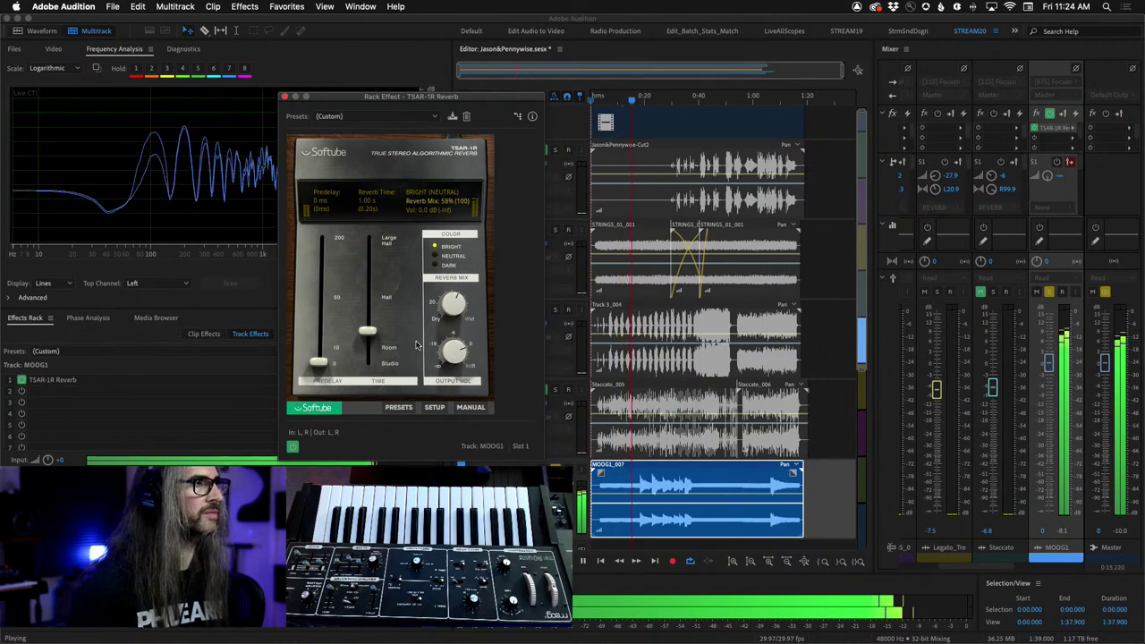
pyautogui.press('space')
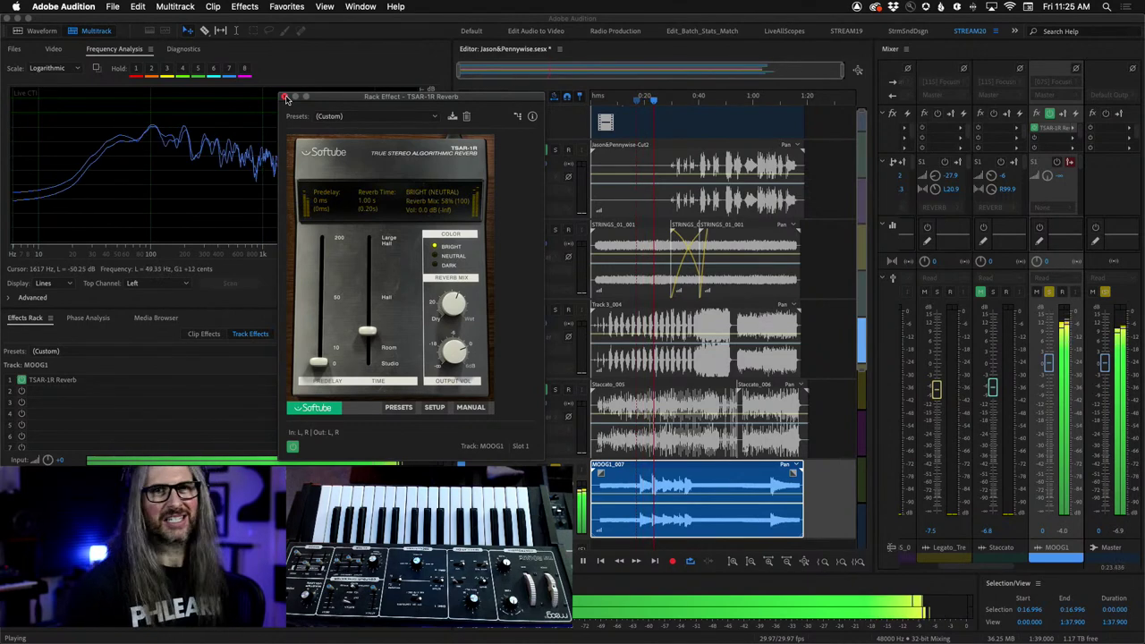
# Play from 0:23.665, compare MOOG1 with the TSAR-1R Reverb bypassed and enabled, and close the effect window.
pyautogui.press('space')
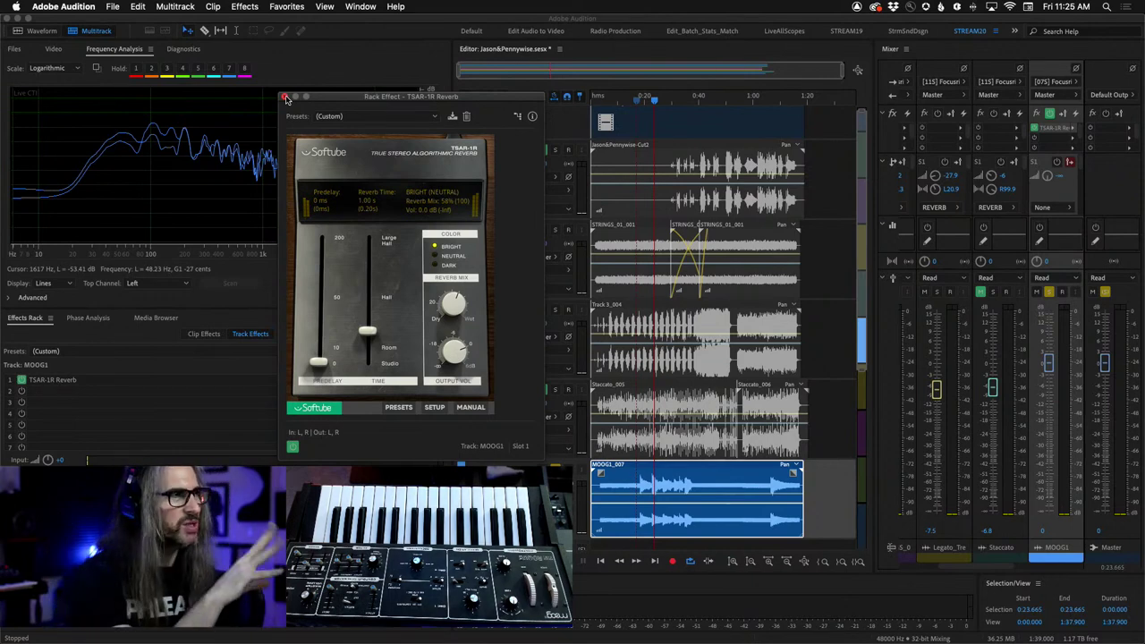
pyautogui.press('space')
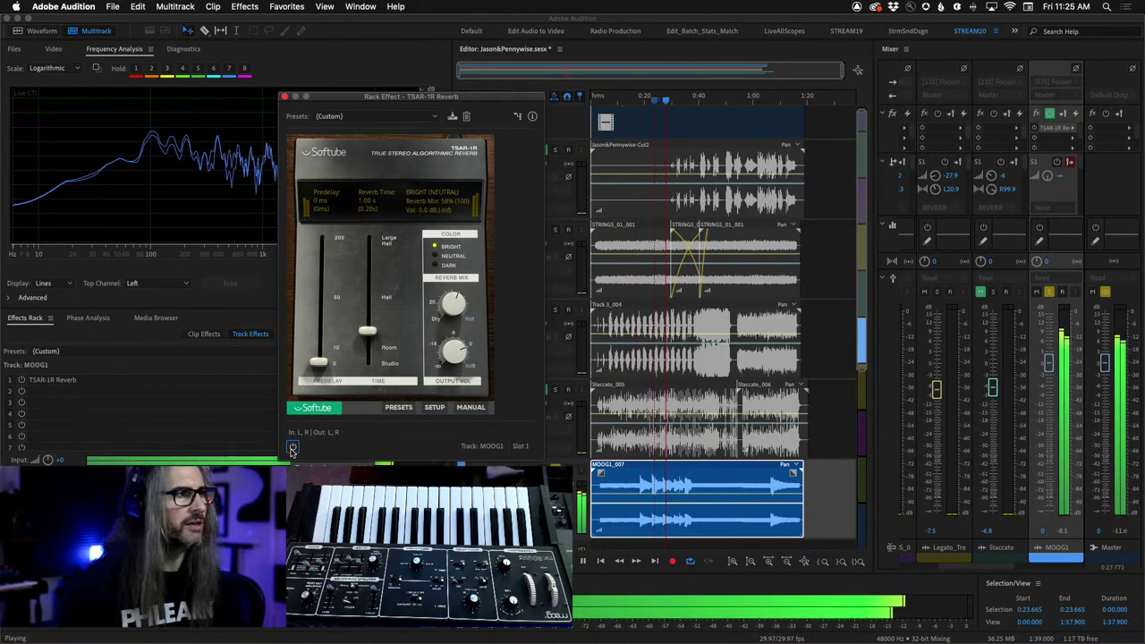
pyautogui.click(292, 447)
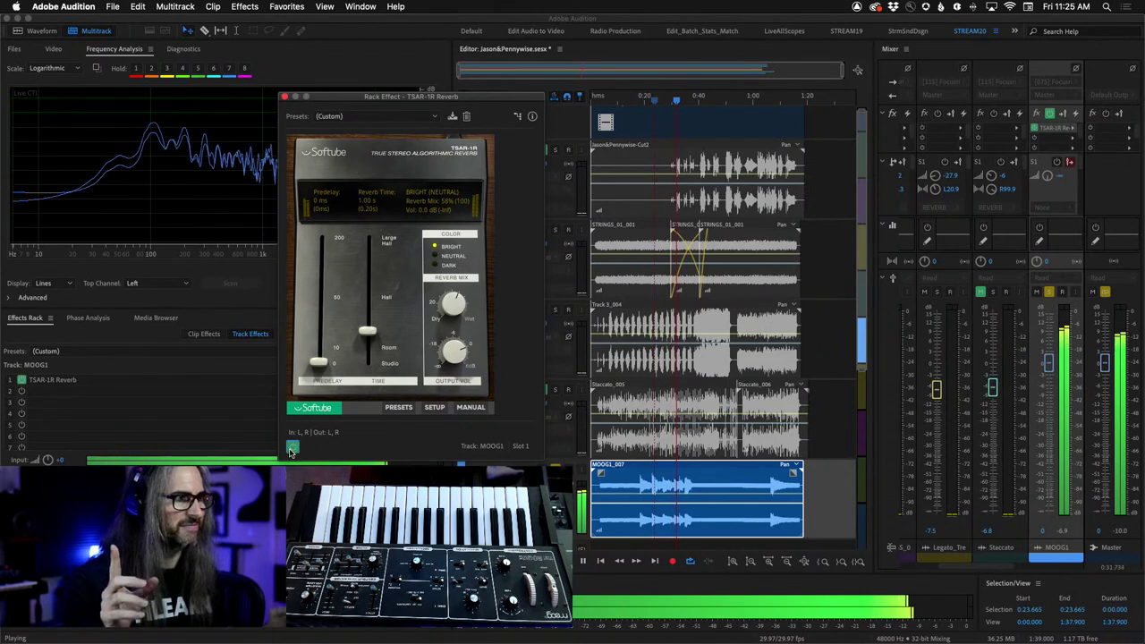
pyautogui.click(285, 96)
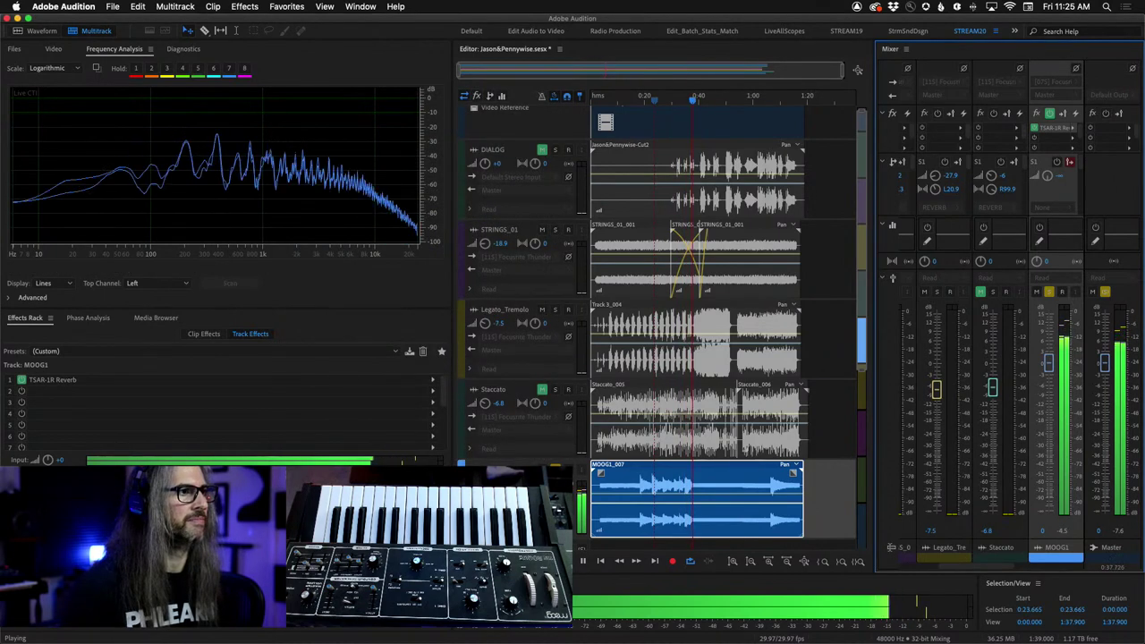
# Unsolo MOOG1, unmute Staccato and raise its volume to -2.1 dB while watching the video.
pyautogui.click(556, 393)
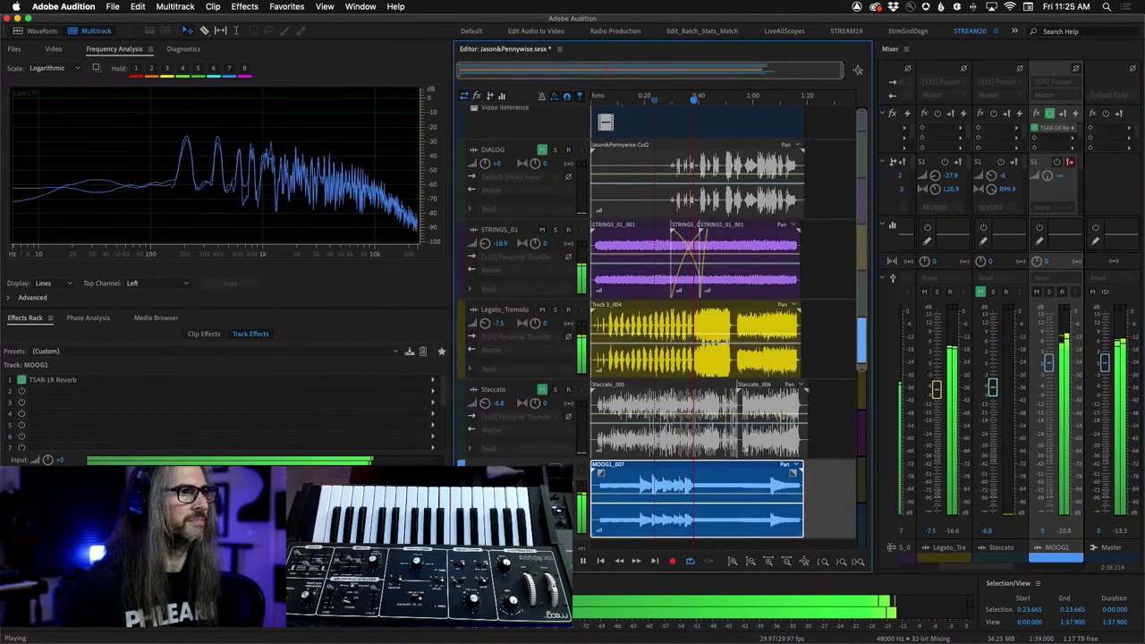
pyautogui.click(541, 392)
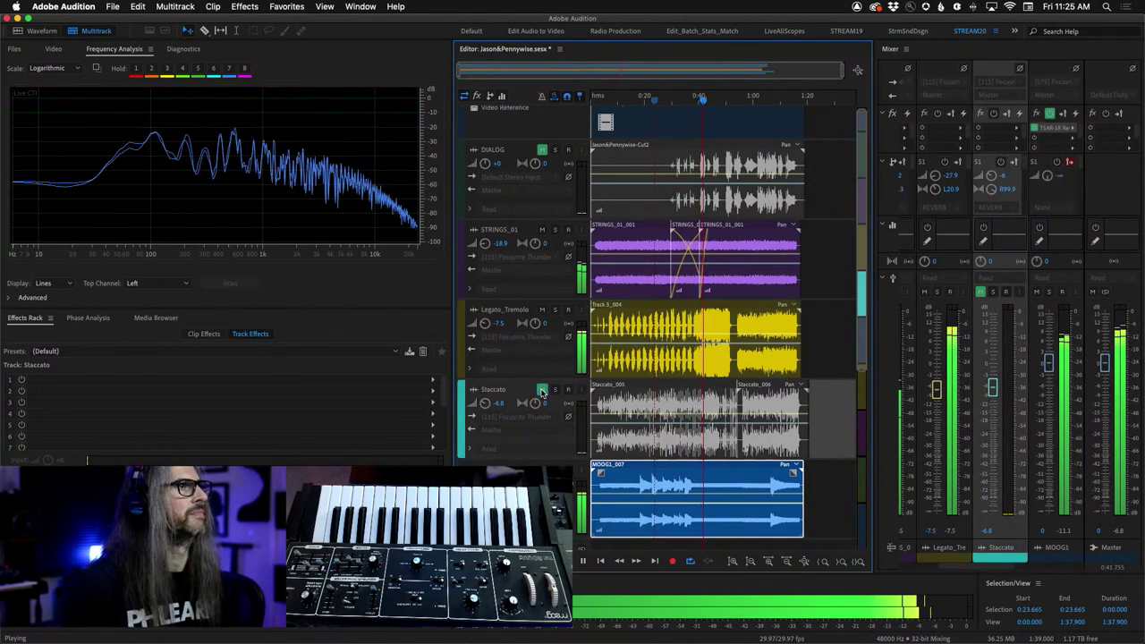
pyautogui.click(541, 391)
pyautogui.click(53, 48)
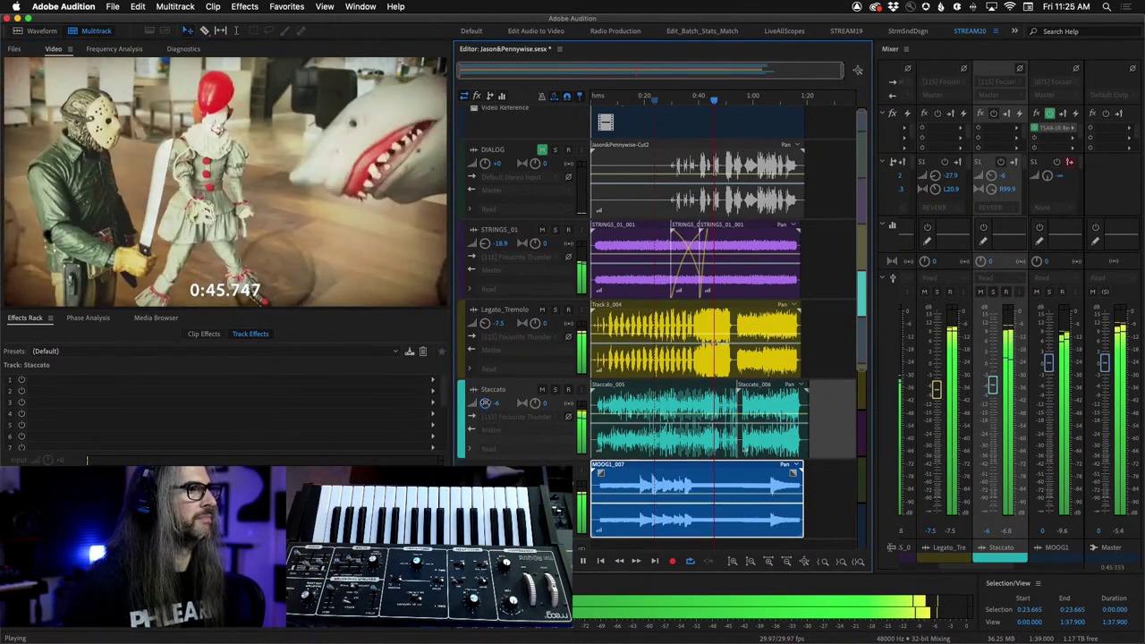
pyautogui.moveTo(485, 403); pyautogui.dragTo(484, 388)
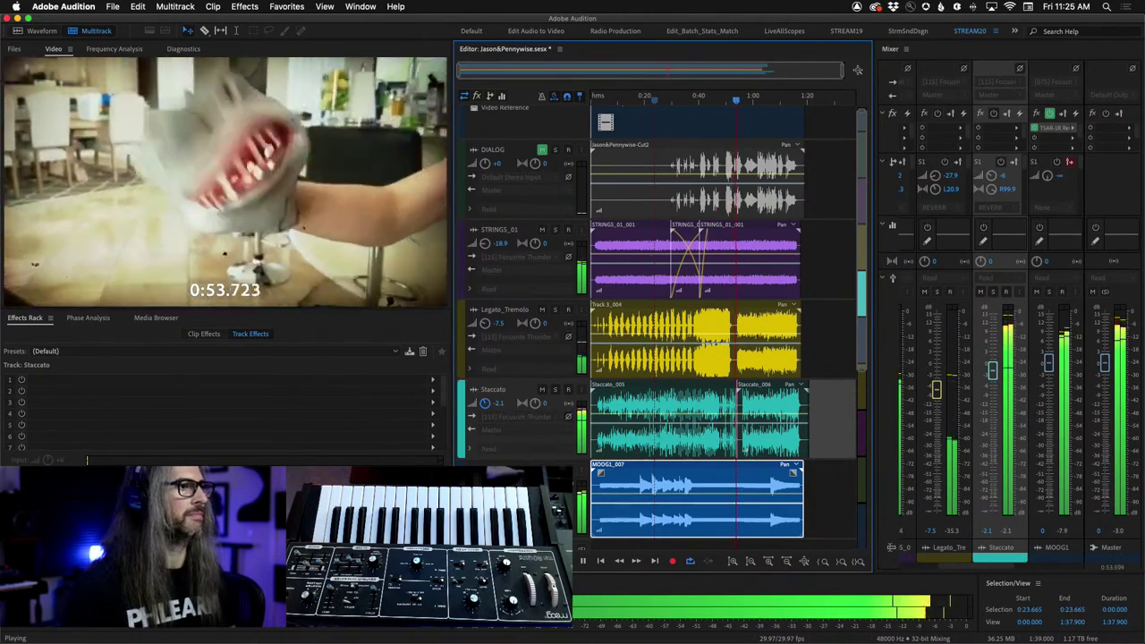
# Check MOOG1 in solo, unmute DIALOG, restore the full mix and return the playhead to 0:00.000.
pyautogui.click(555, 468)
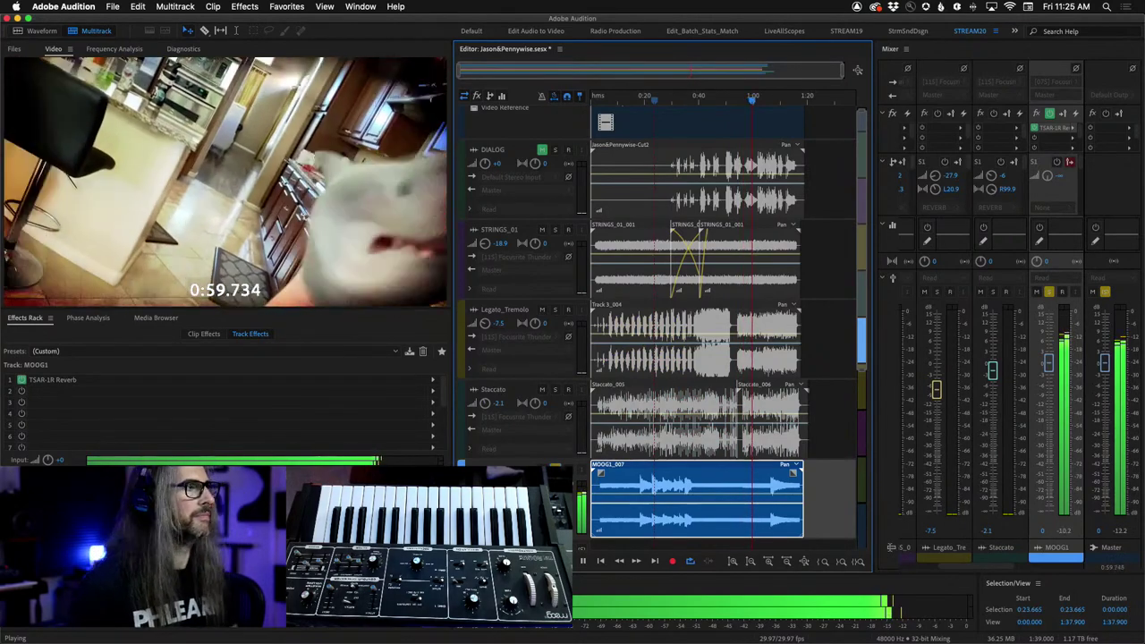
pyautogui.click(542, 148)
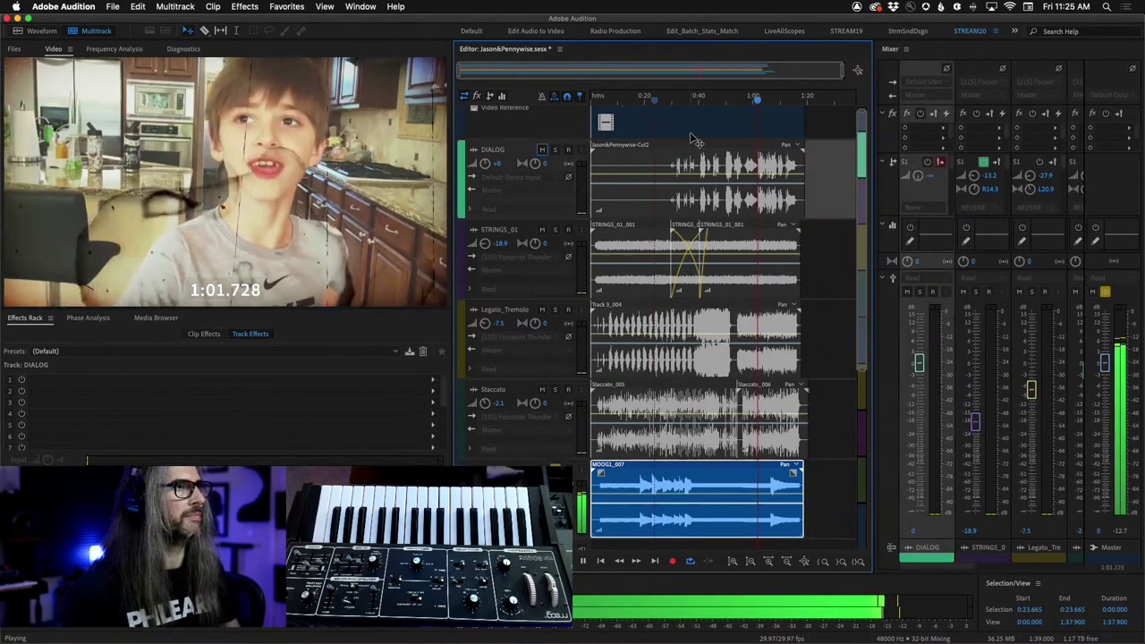
pyautogui.press('space')
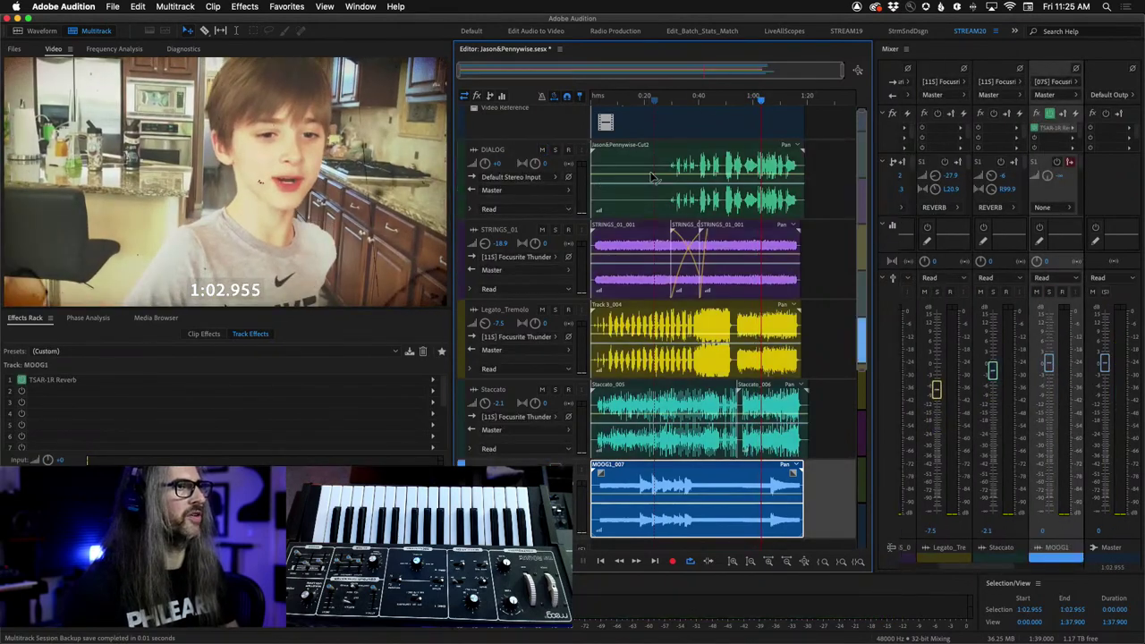
pyautogui.moveTo(757, 100); pyautogui.dragTo(512, 85)
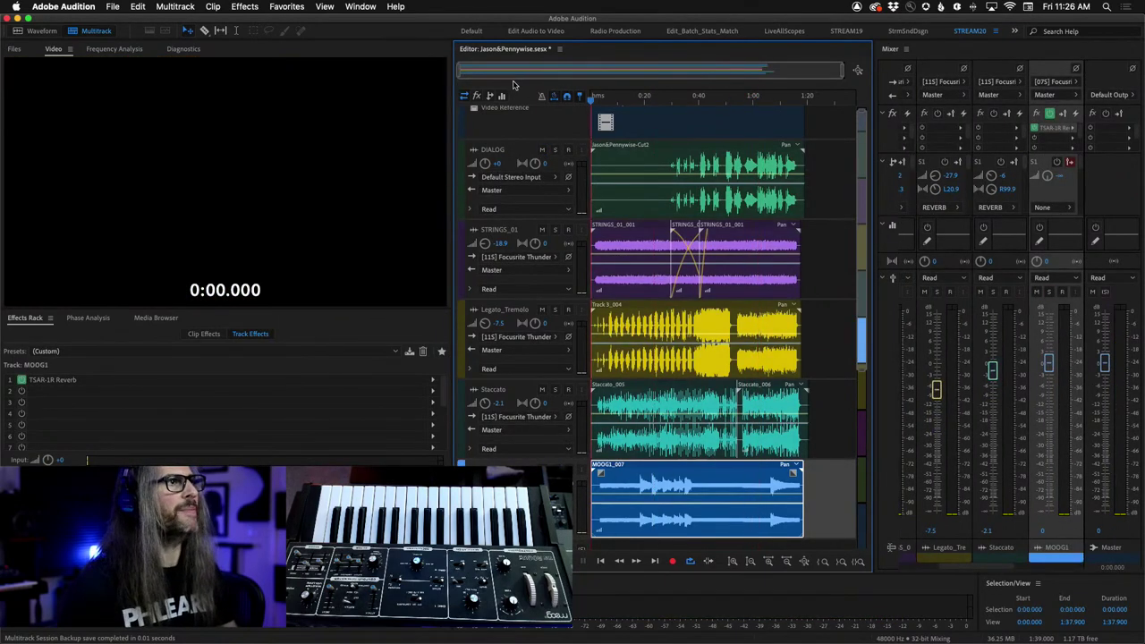
# Try to save the session without copying the external media, and raise MOOG1 to 1.2 dB during playback from the start.
pyautogui.press('super+s')
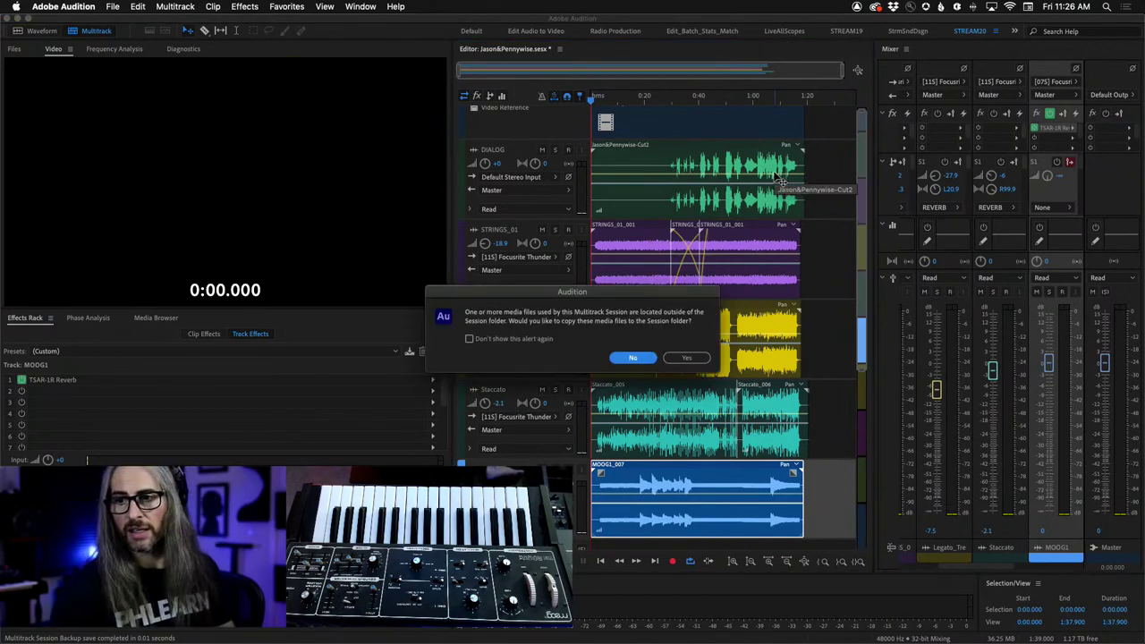
pyautogui.press('Return')
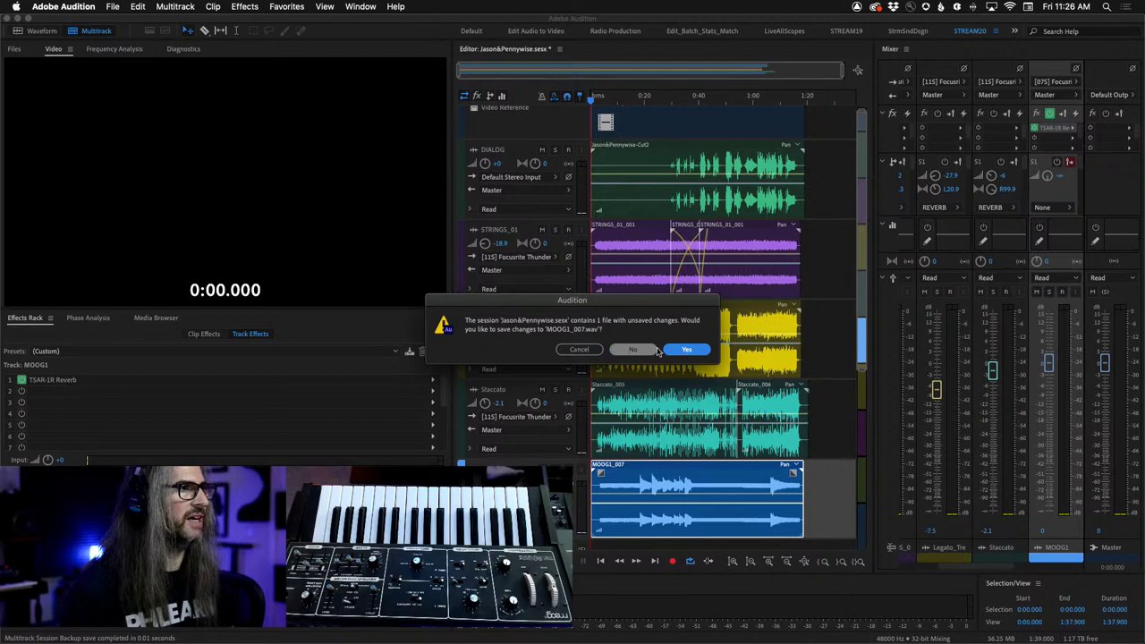
pyautogui.click(580, 350)
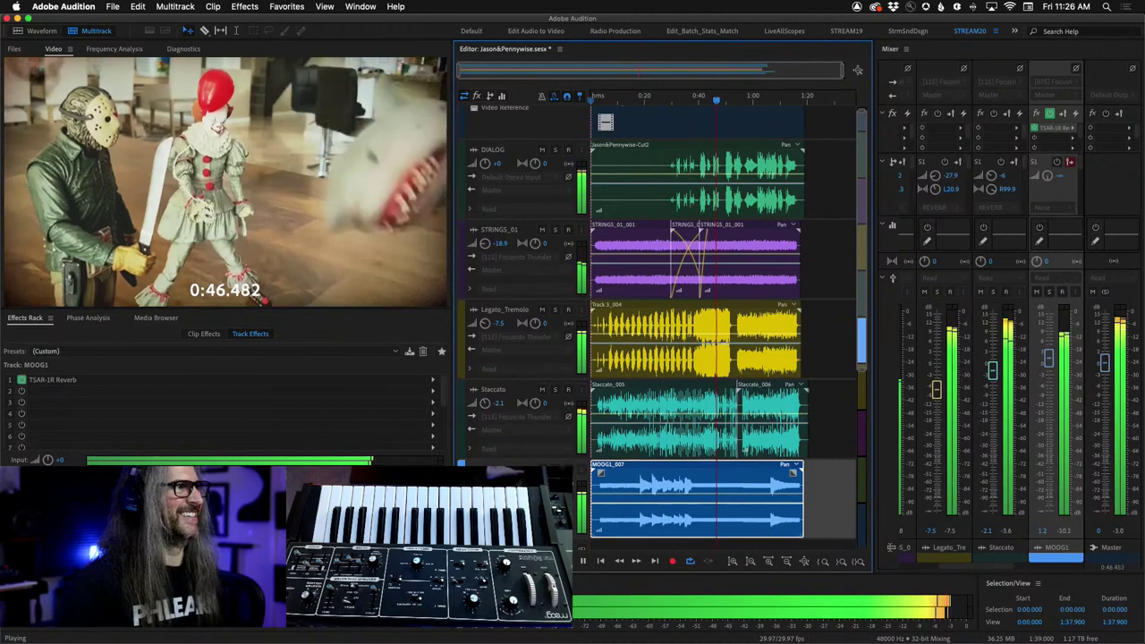
pyautogui.press('space')
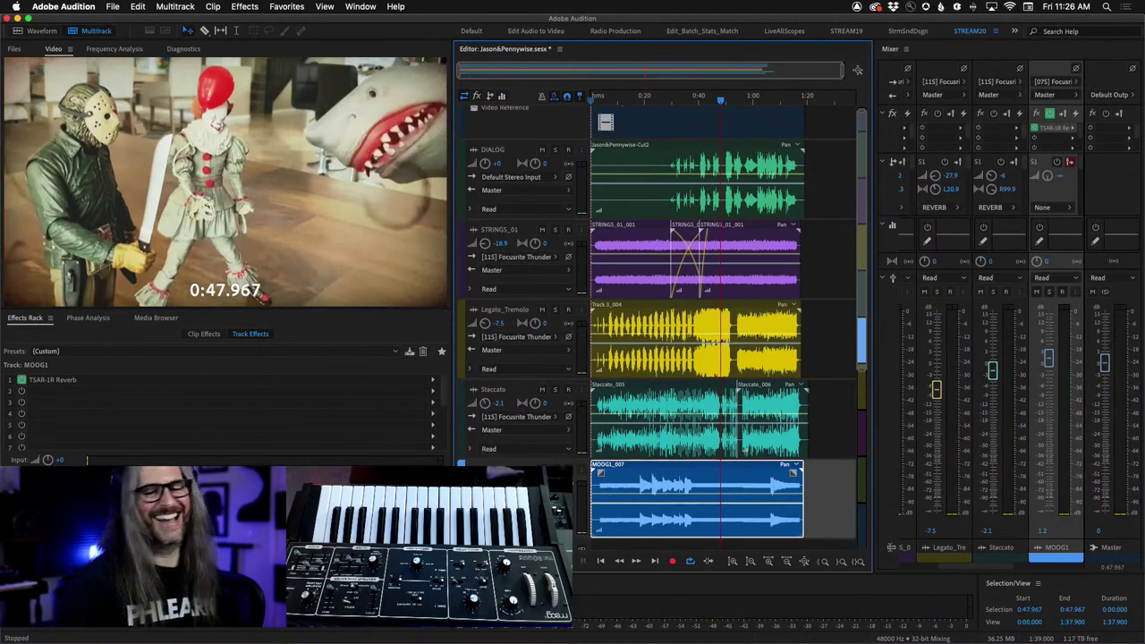